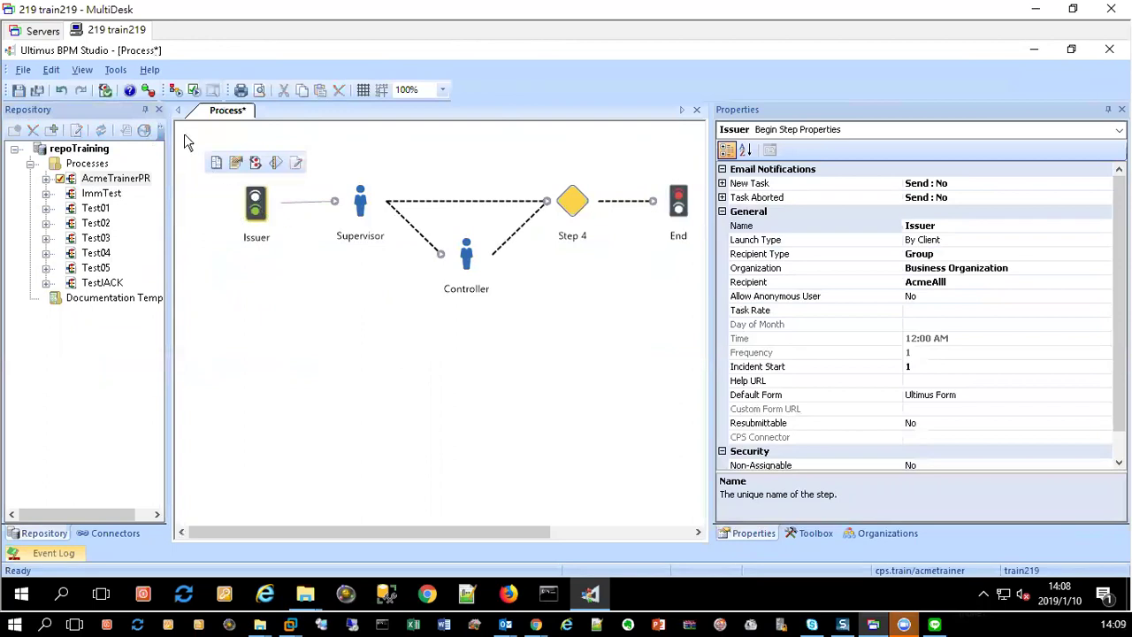
Step: Turn on Show Grid and Snap to Grid for the process map, then scroll the canvas right
left_click(362, 89)
left_click(381, 89)
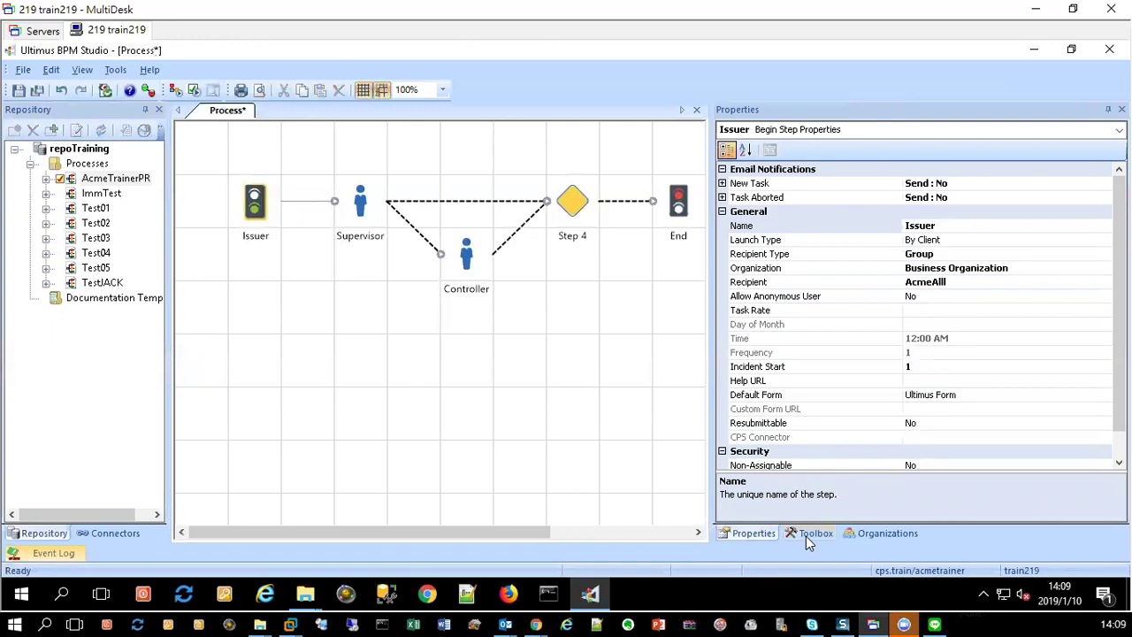
left_click(655, 533)
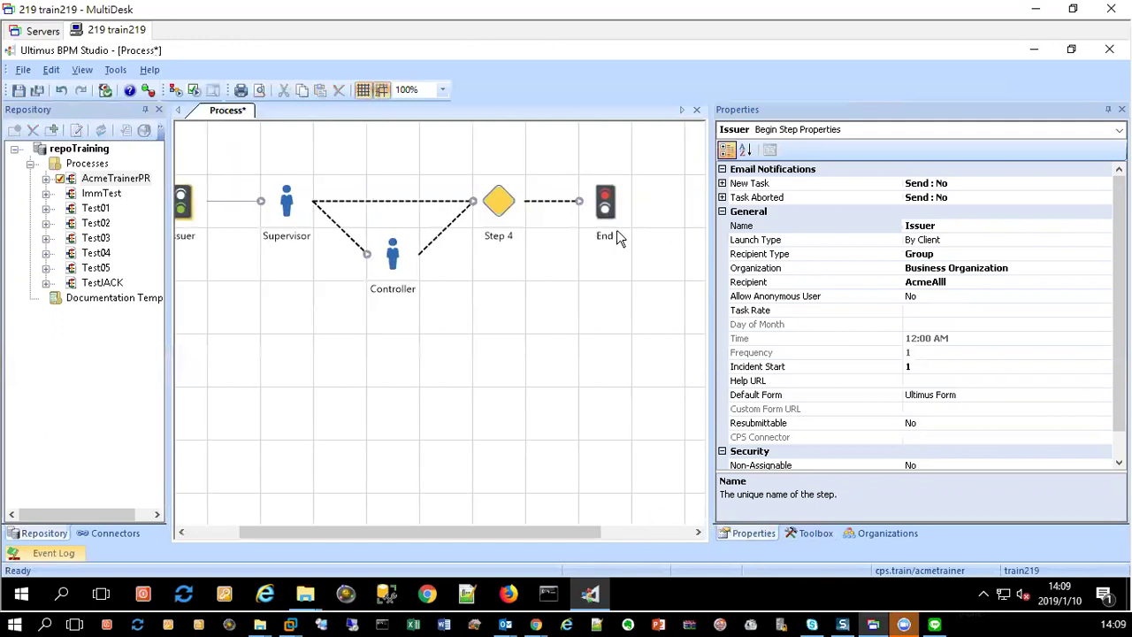
Step: Close all open process documents, saving the AcmeTrainerPR changes
right_click(219, 124)
left_click(261, 185)
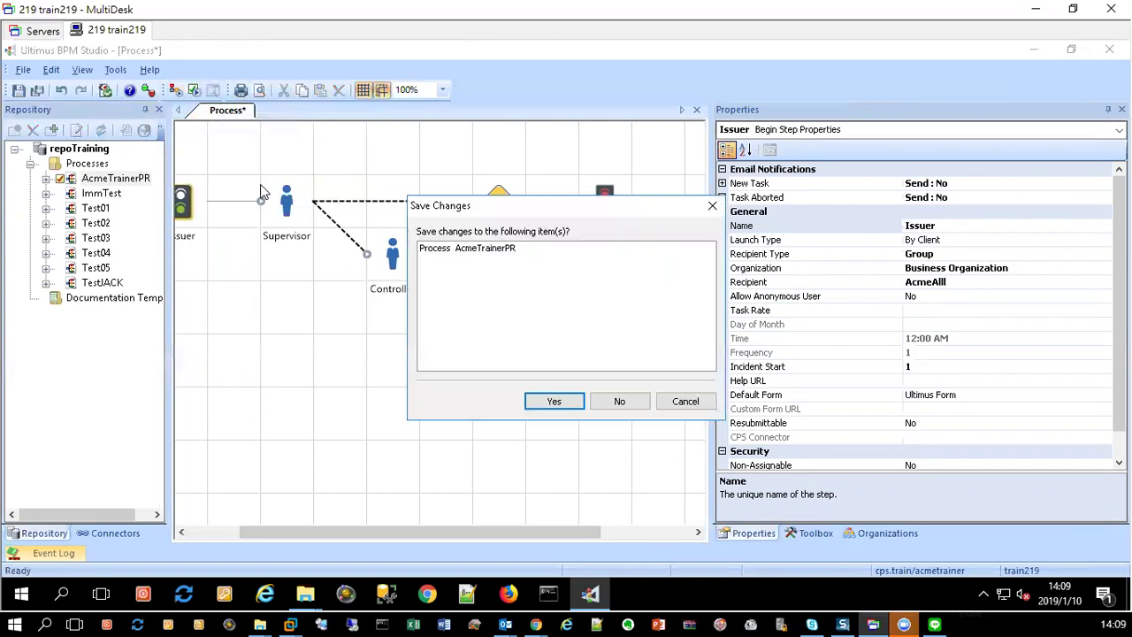
left_click(553, 400)
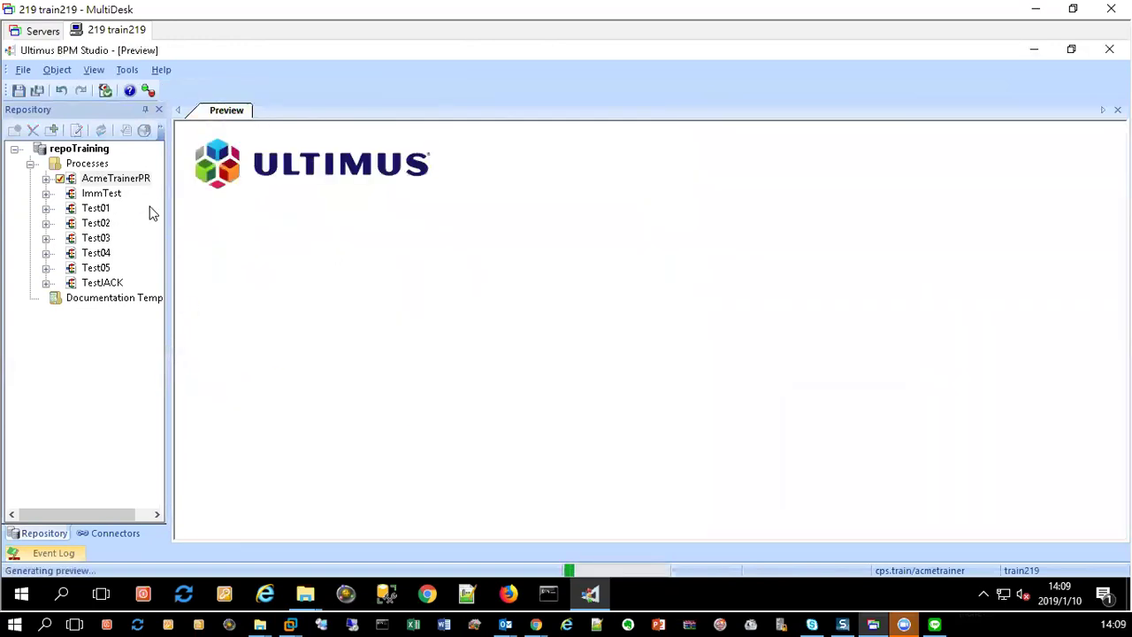
Step: Add the existing OcTest process from D:\For new environment\EnvironmentTest to the Processes folder
left_click(87, 165)
right_click(90, 165)
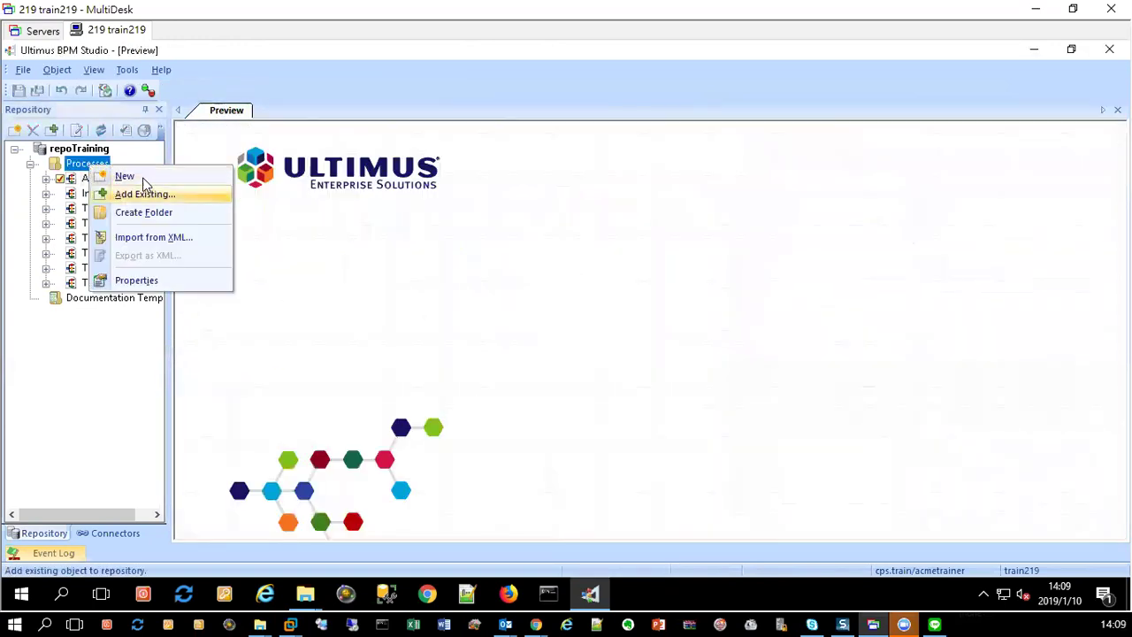
left_click(146, 195)
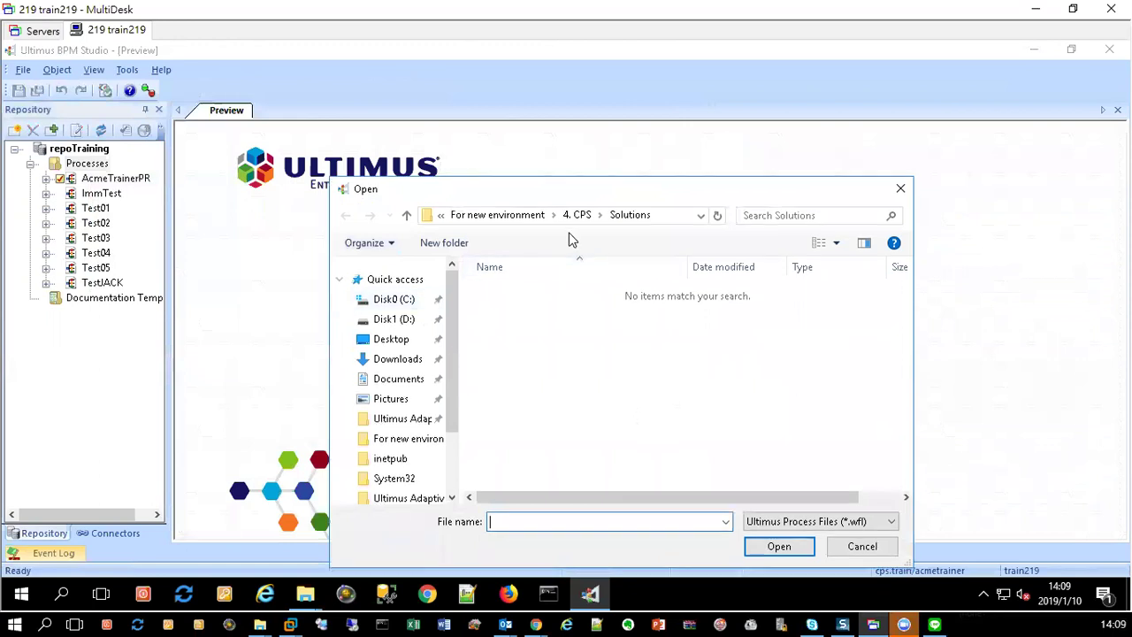
left_click(510, 216)
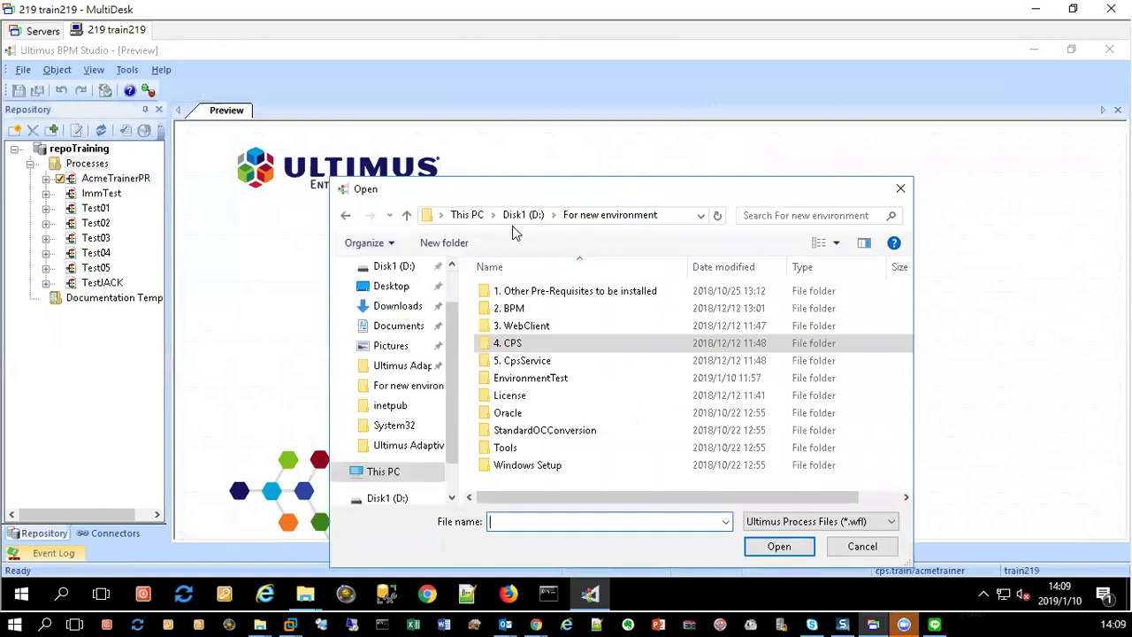
left_click(479, 217)
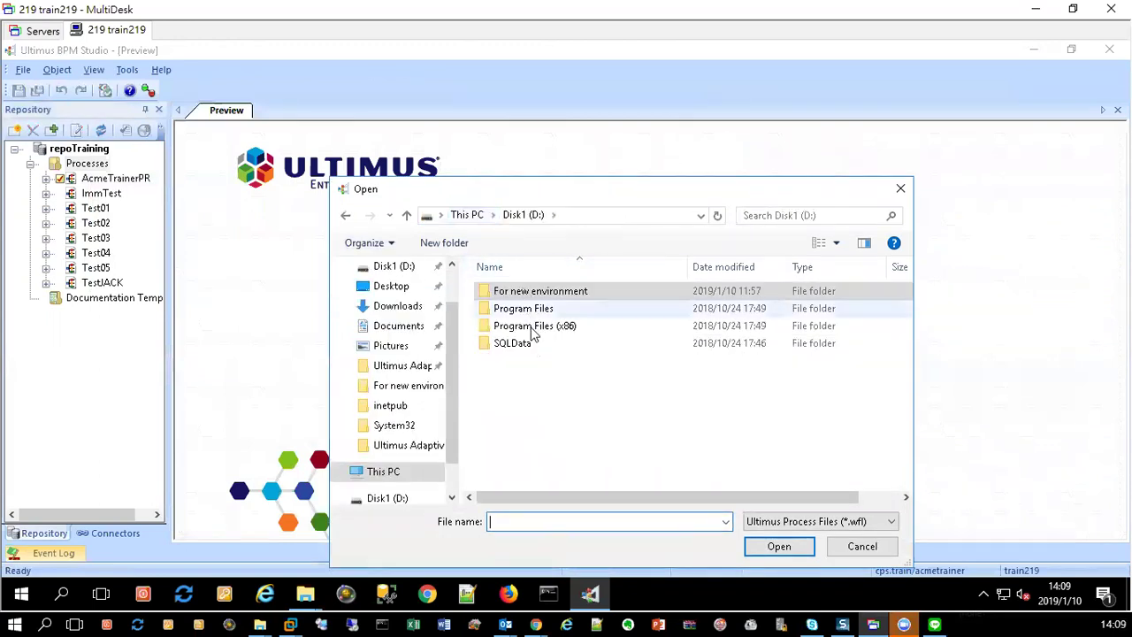
double_click(483, 299)
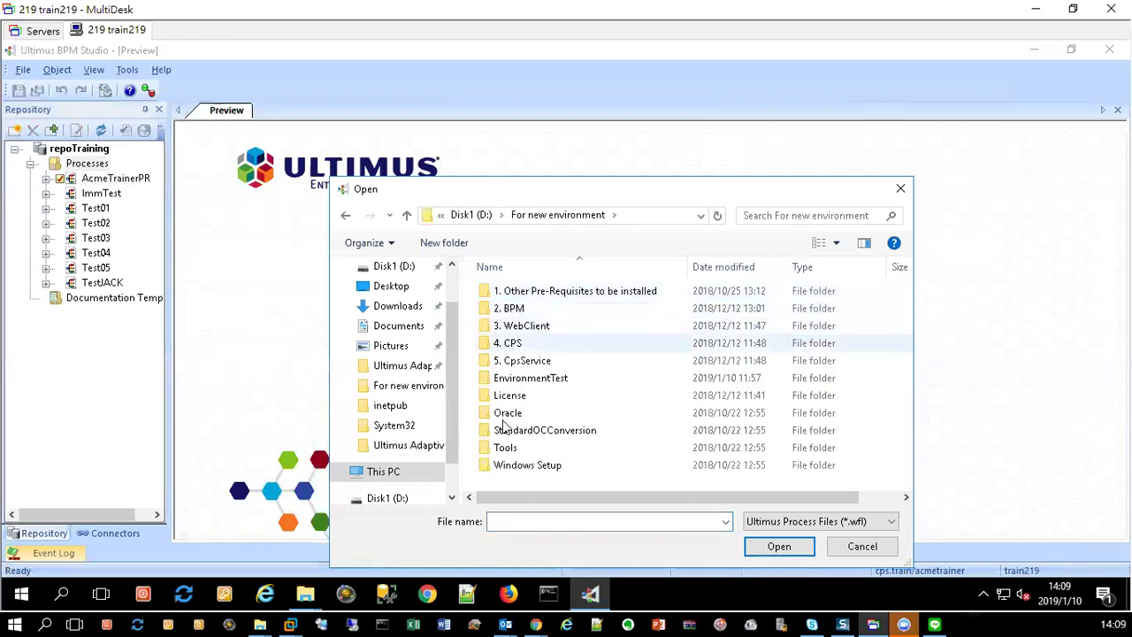
double_click(519, 379)
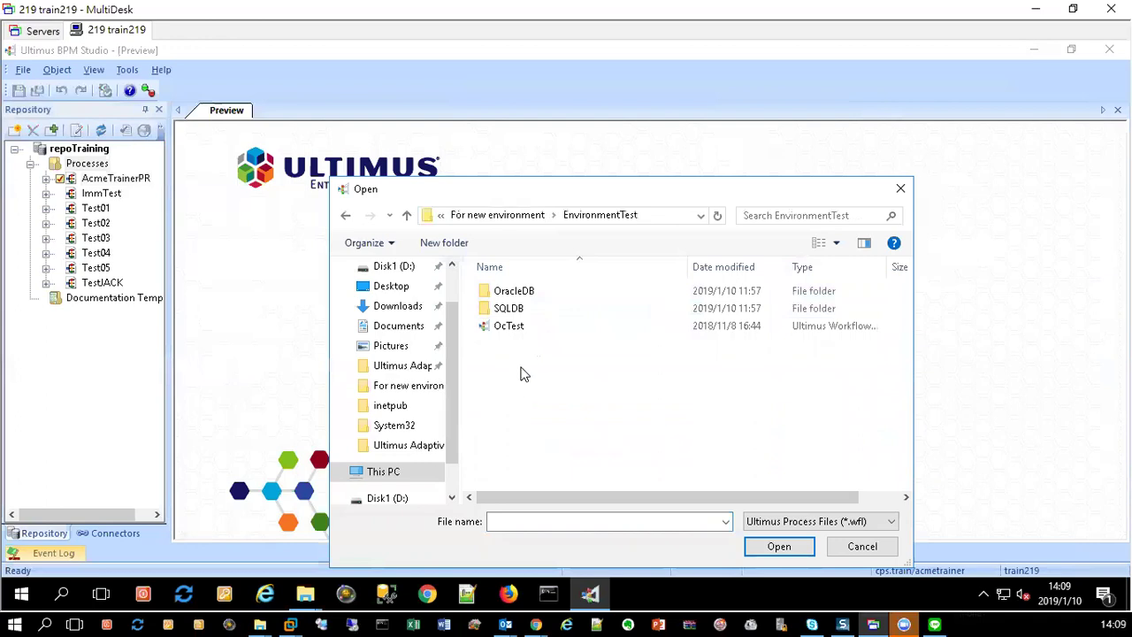
double_click(509, 327)
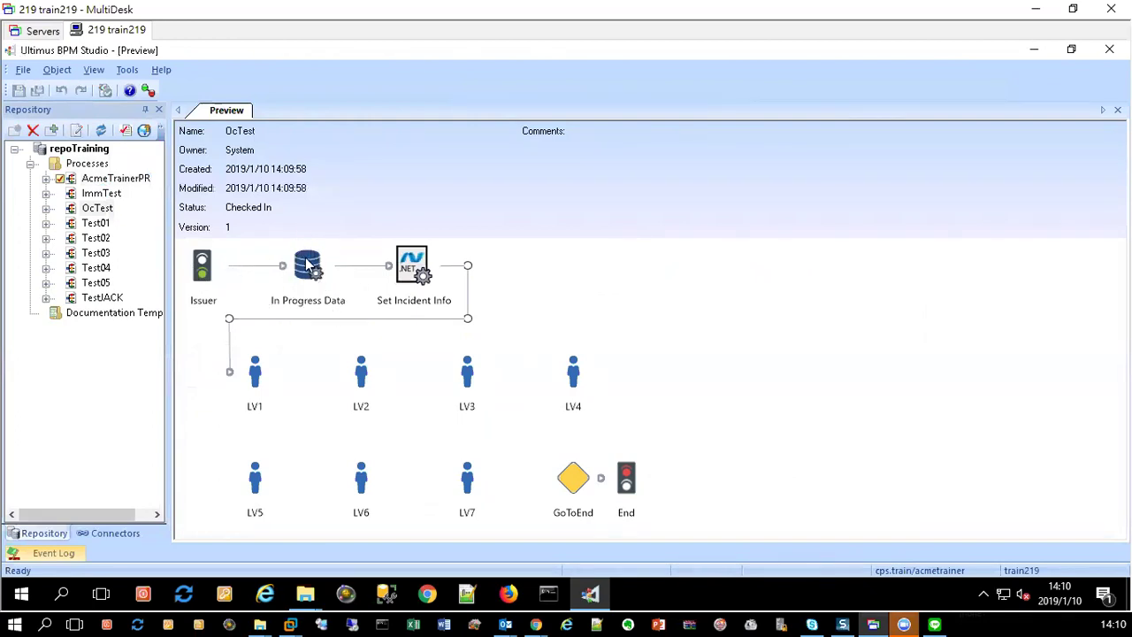
Step: Check out OcTest, open the In Progress Data flobot and select its GetDocNo action
left_click(100, 210)
double_click(319, 319)
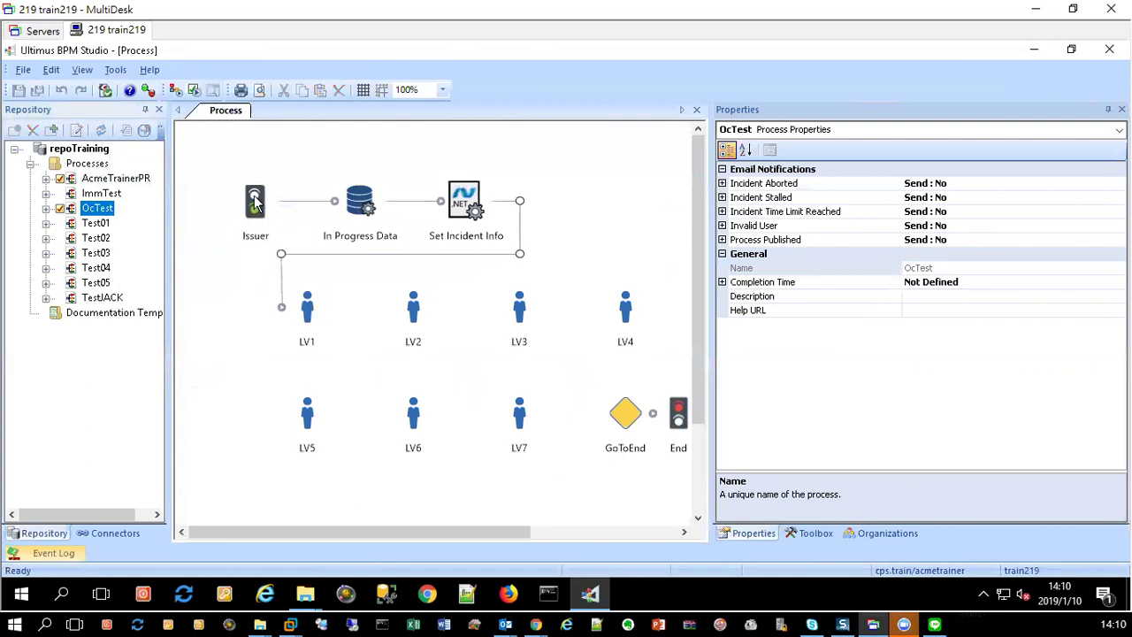
left_click(362, 207)
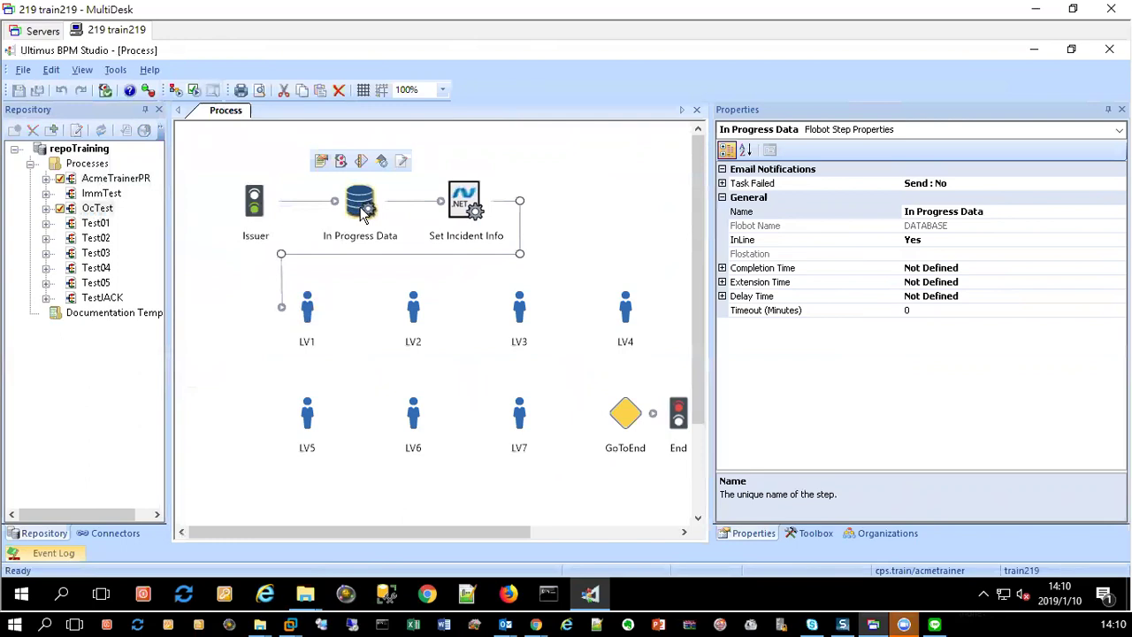
double_click(364, 219)
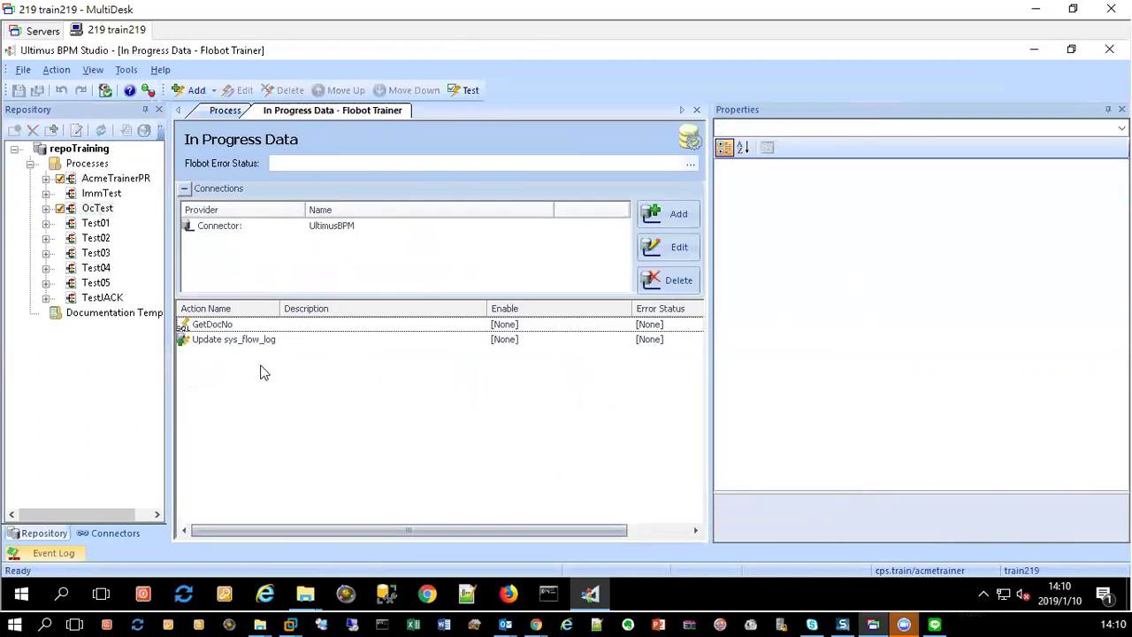
left_click(237, 329)
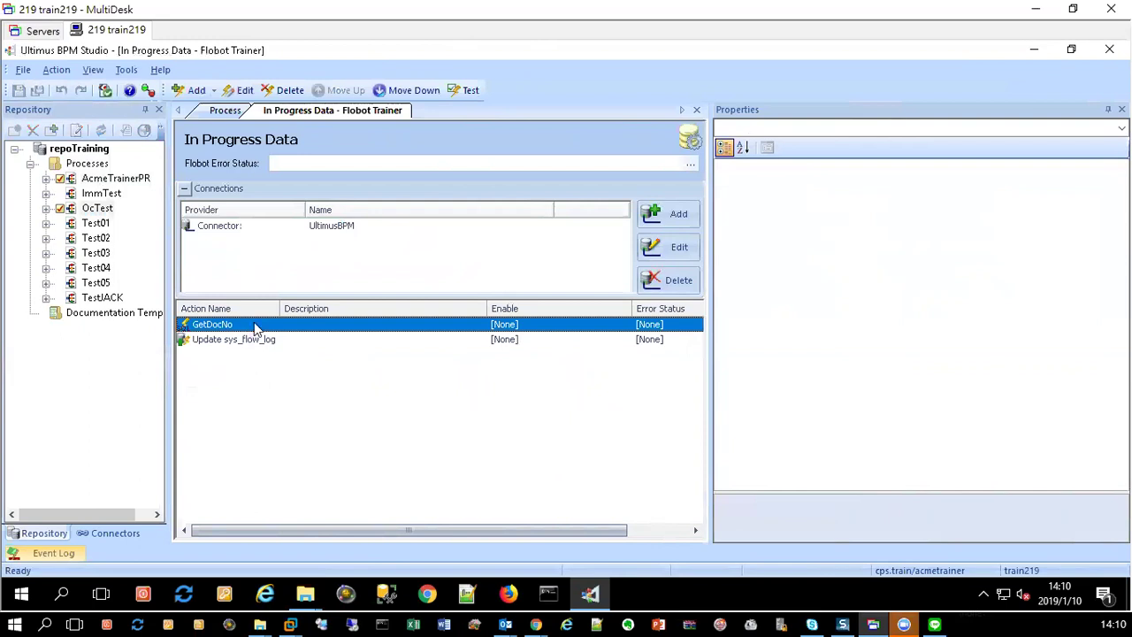
Step: Open GetDocNo for editing, dismiss the UltimusBPM connection error, and show the empty Connectors list
double_click(255, 329)
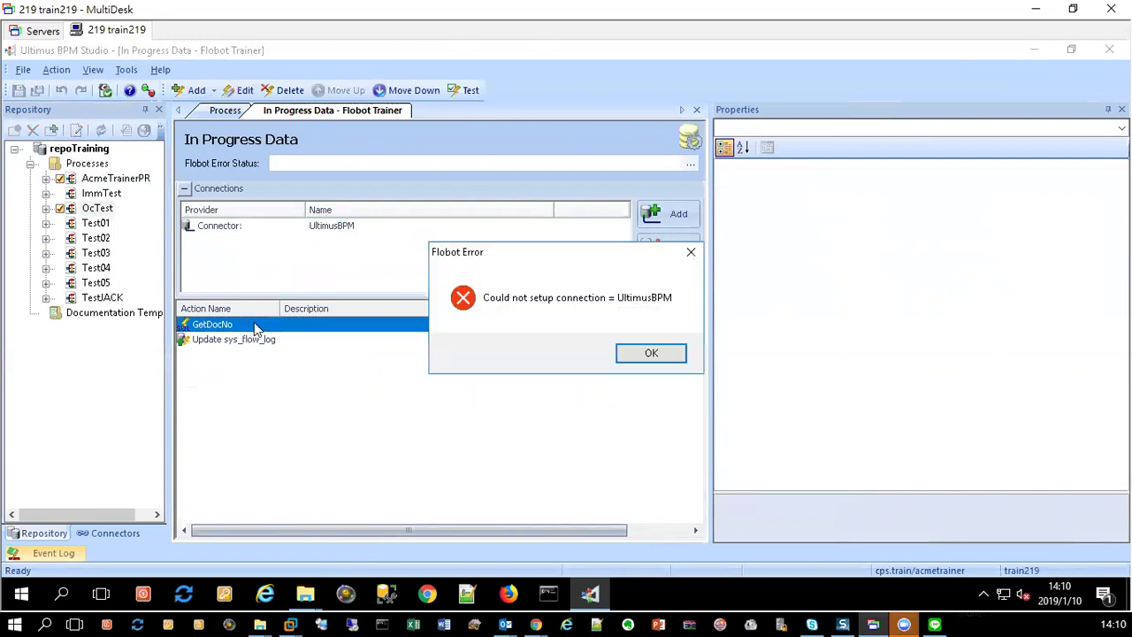
left_click(651, 354)
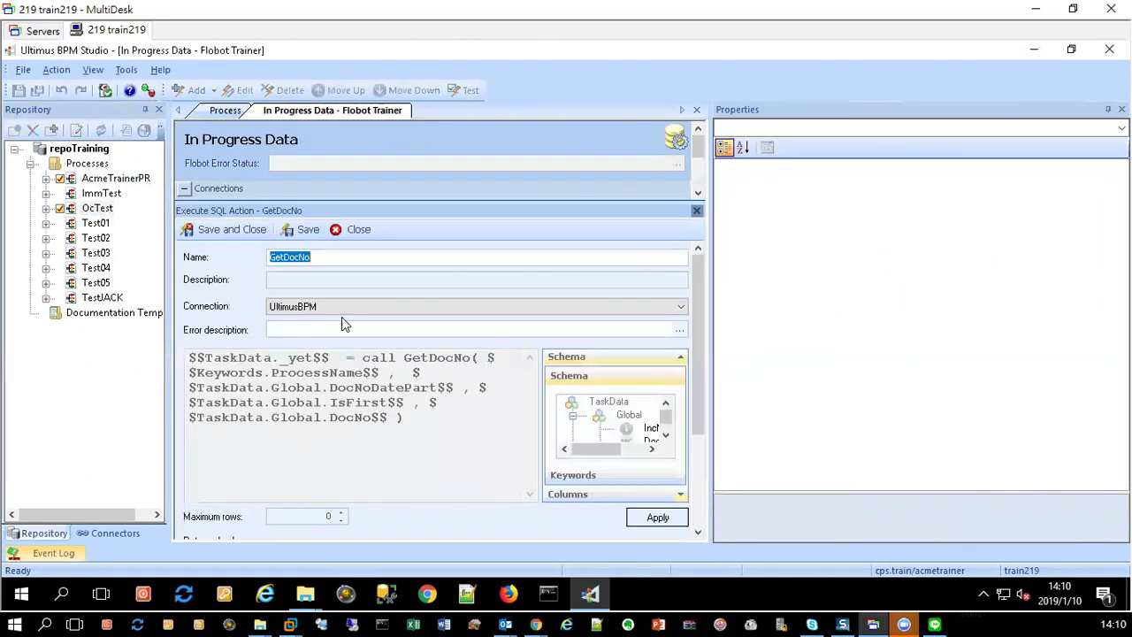
left_click(116, 533)
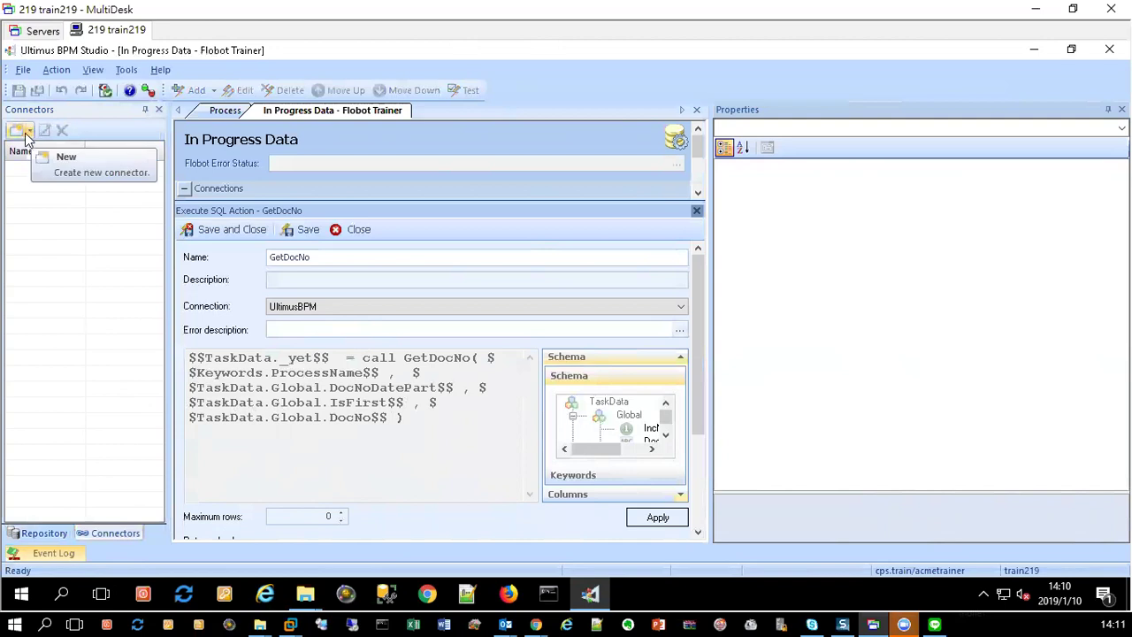
Step: Start a new database connector named UltimusBPM on server train219 with the sa login and password
left_click(30, 133)
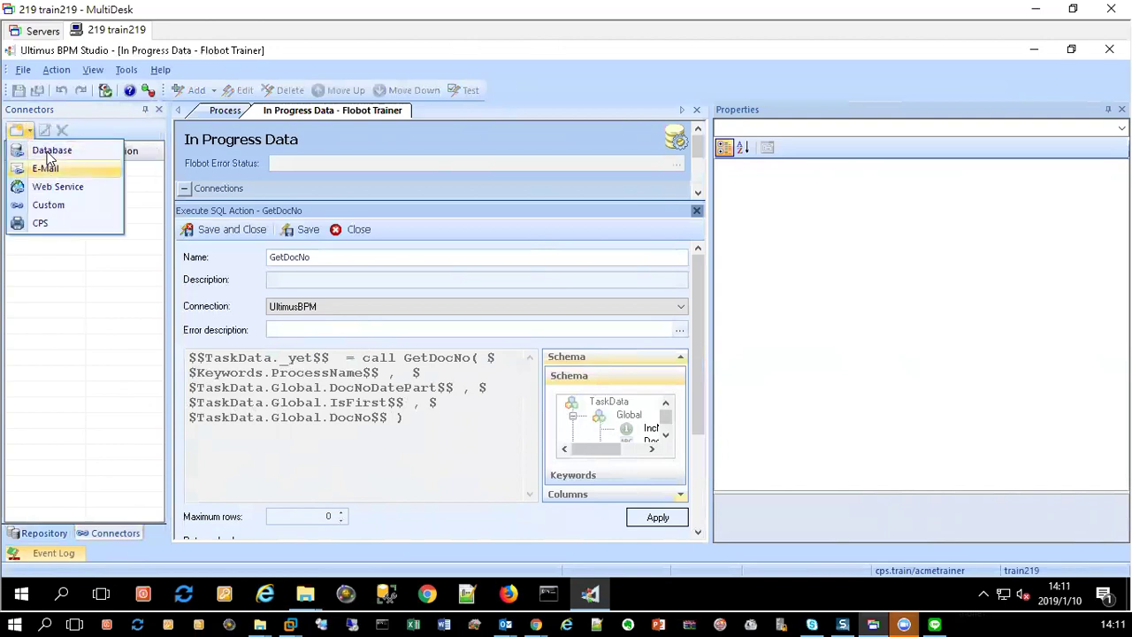
left_click(44, 149)
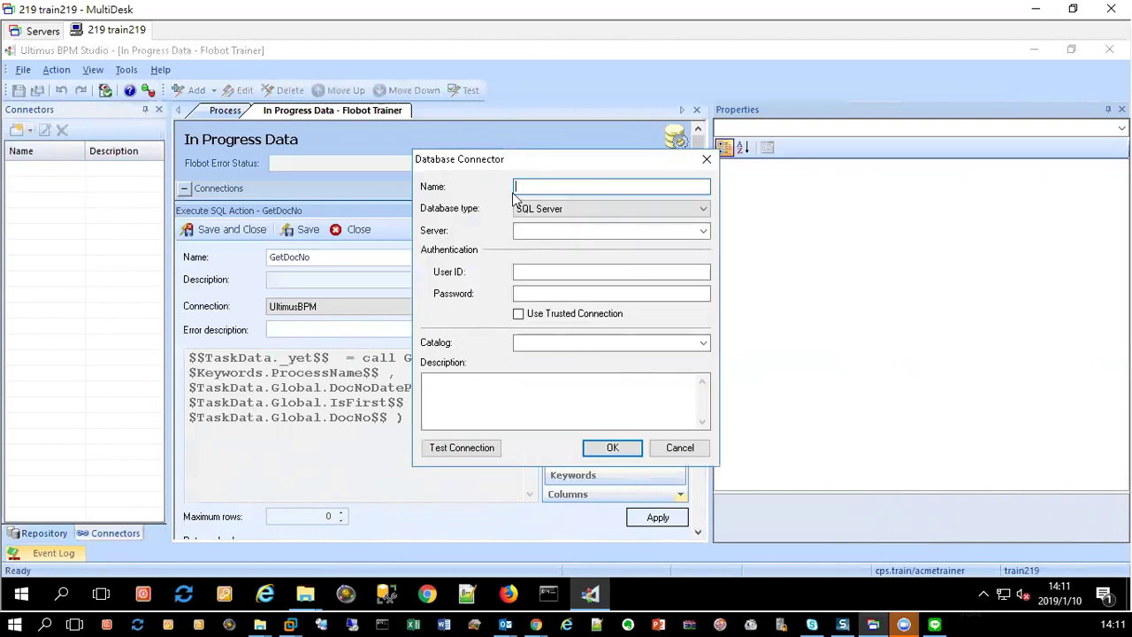
type("UltimusBPM")
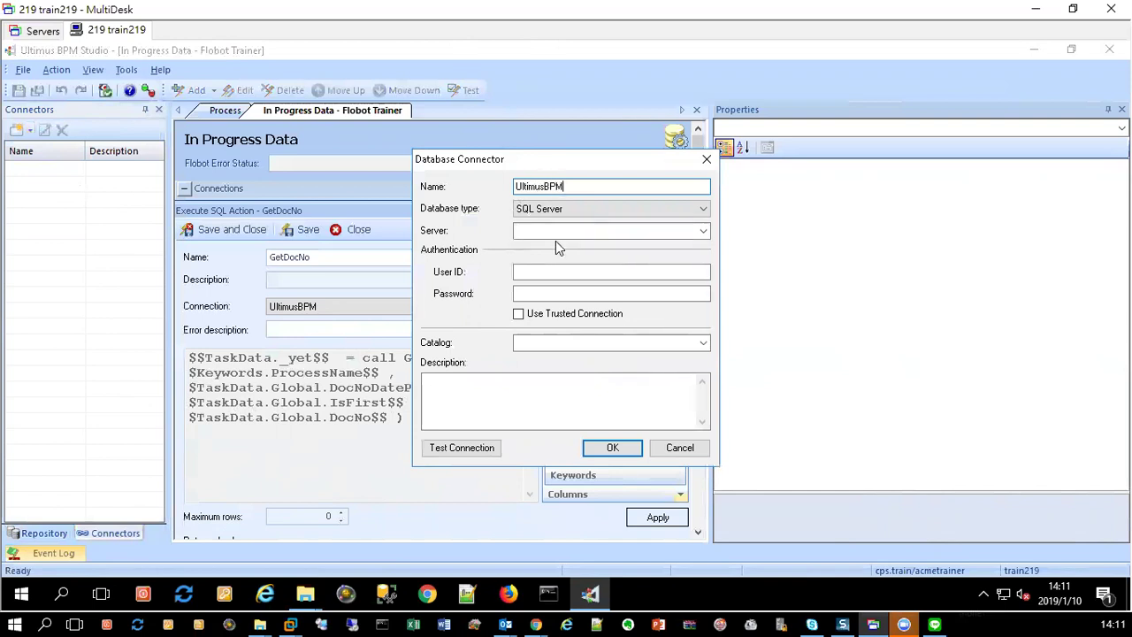
left_click(596, 233)
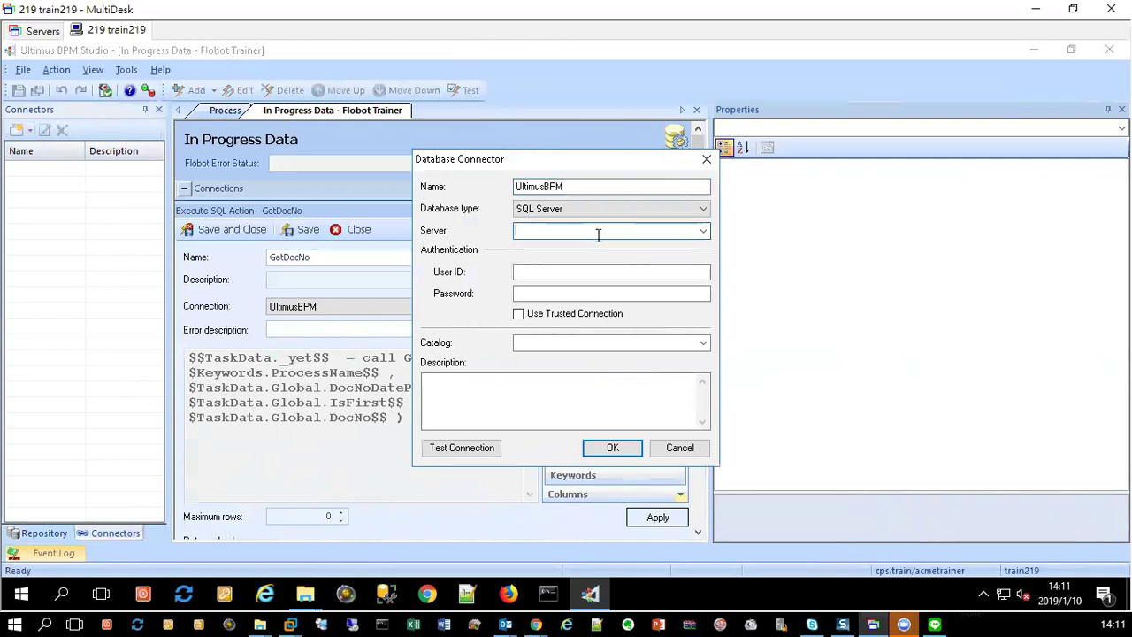
type("train219")
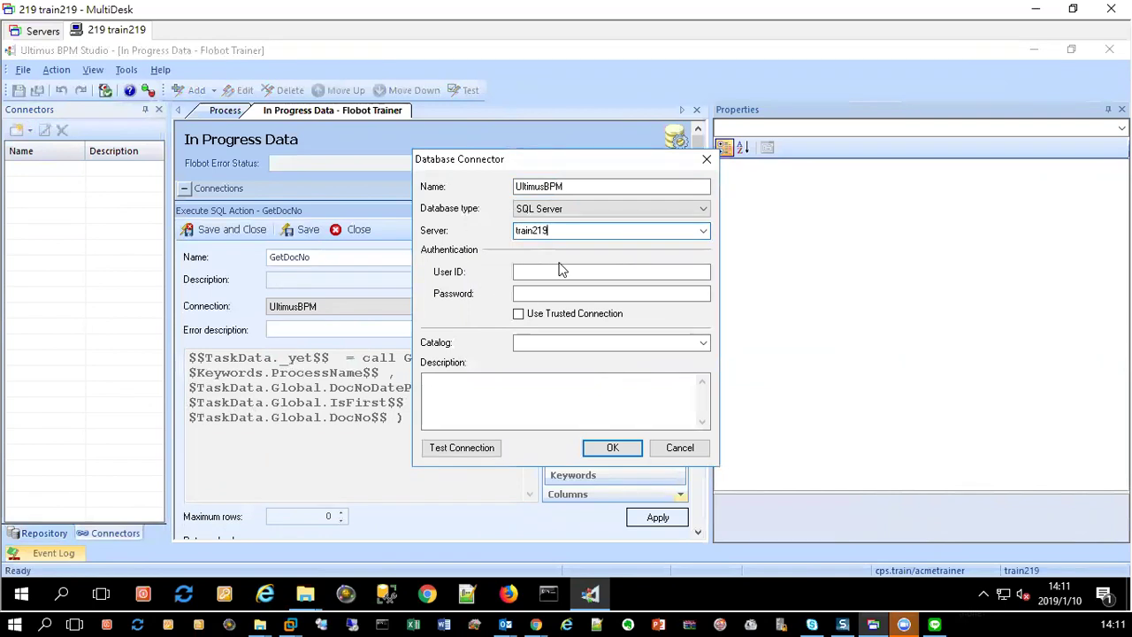
left_click(560, 271)
type("sa")
left_click(558, 293)
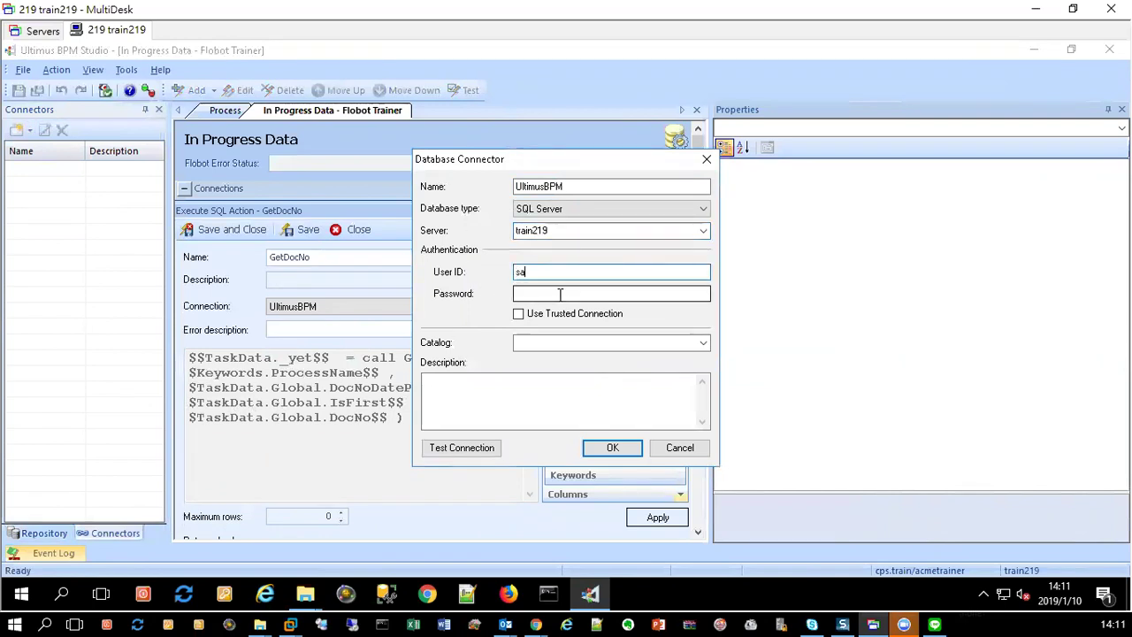
type("****")
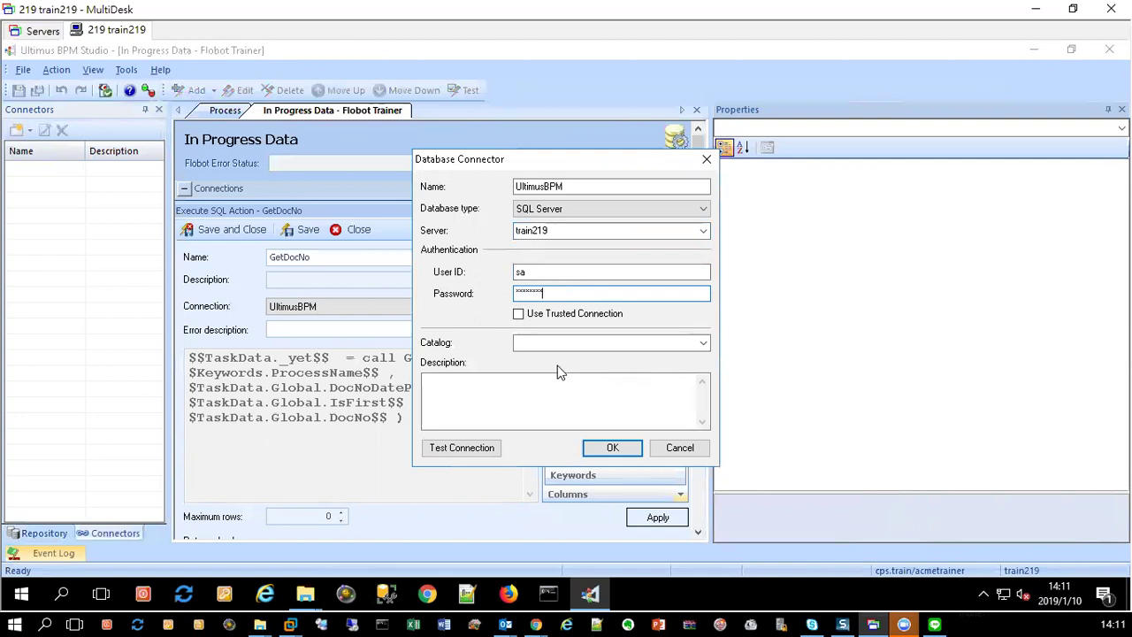
Step: Pick UltimusBPM as the connector's catalog and save the connector
left_click(619, 342)
left_click(699, 345)
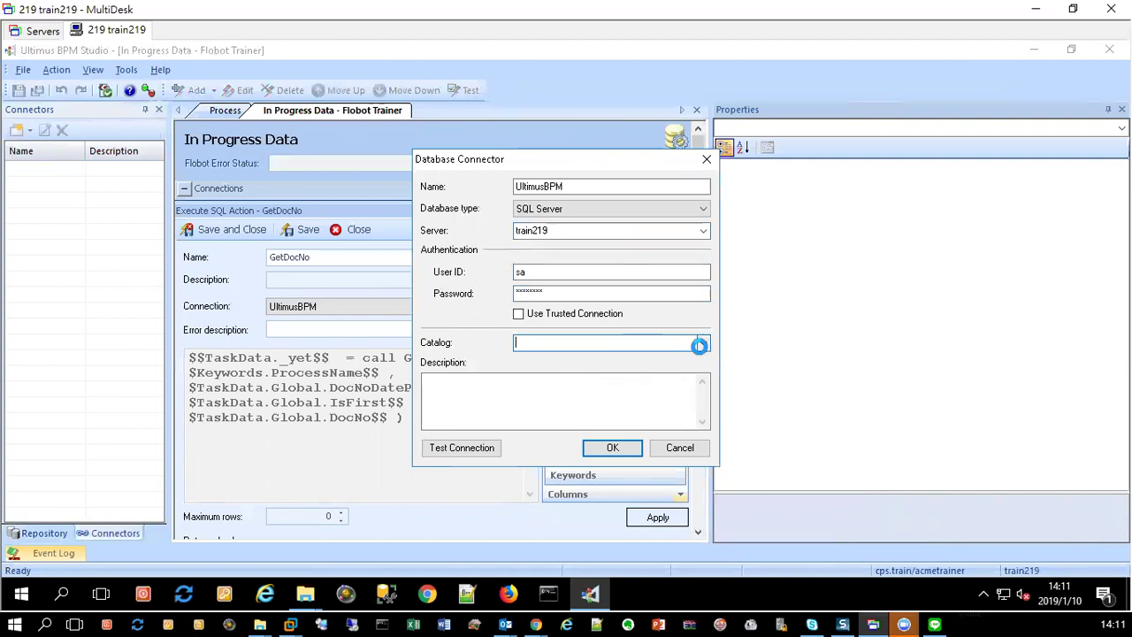
left_click(554, 472)
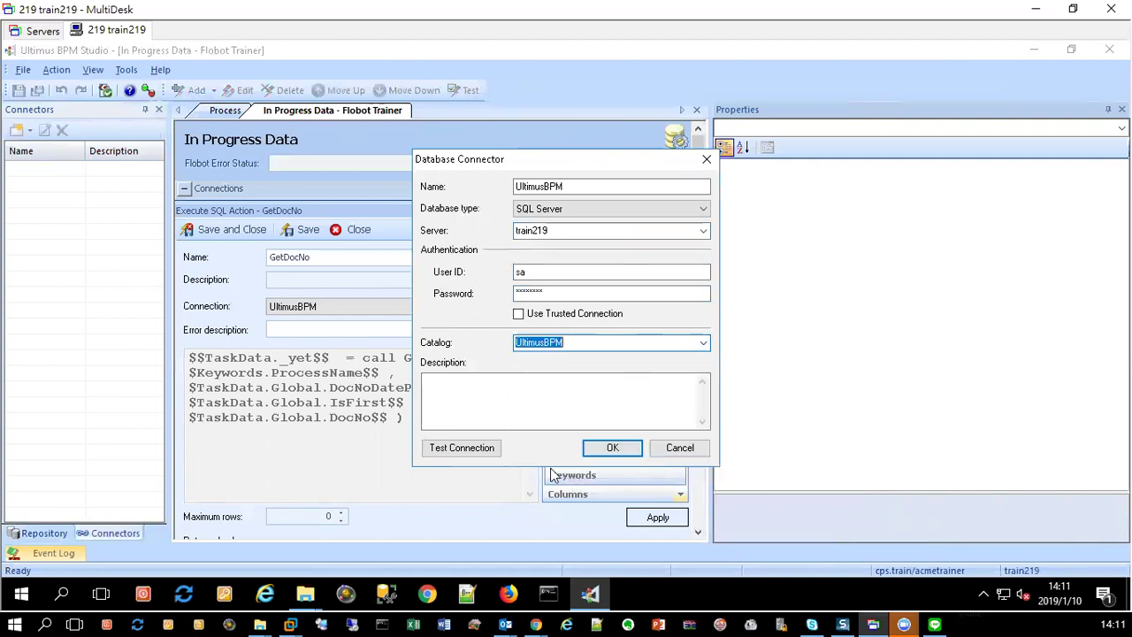
left_click(612, 448)
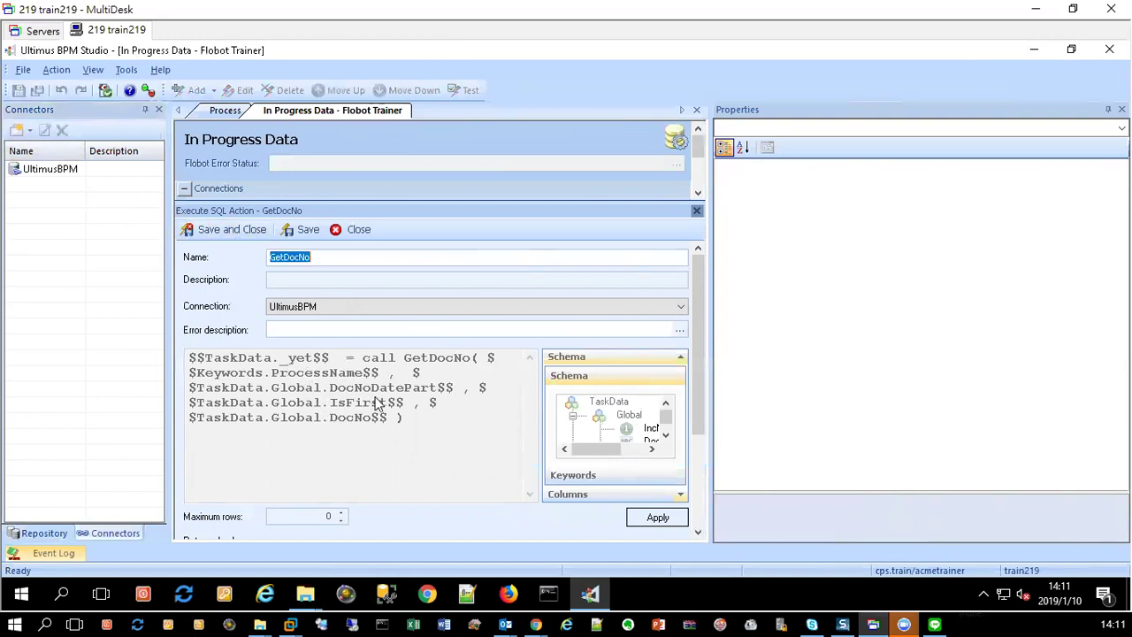
Step: After checking SQL Server Management Studio, close the GetDocNo editor and select Update sys_flow_log
left_click(386, 594)
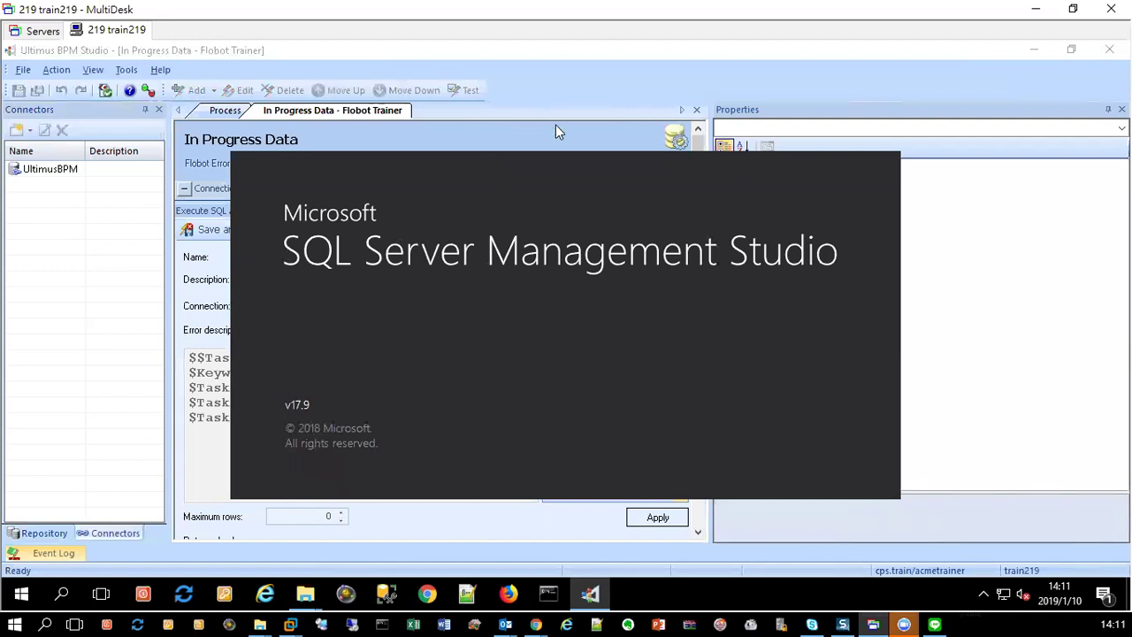
left_click(225, 110)
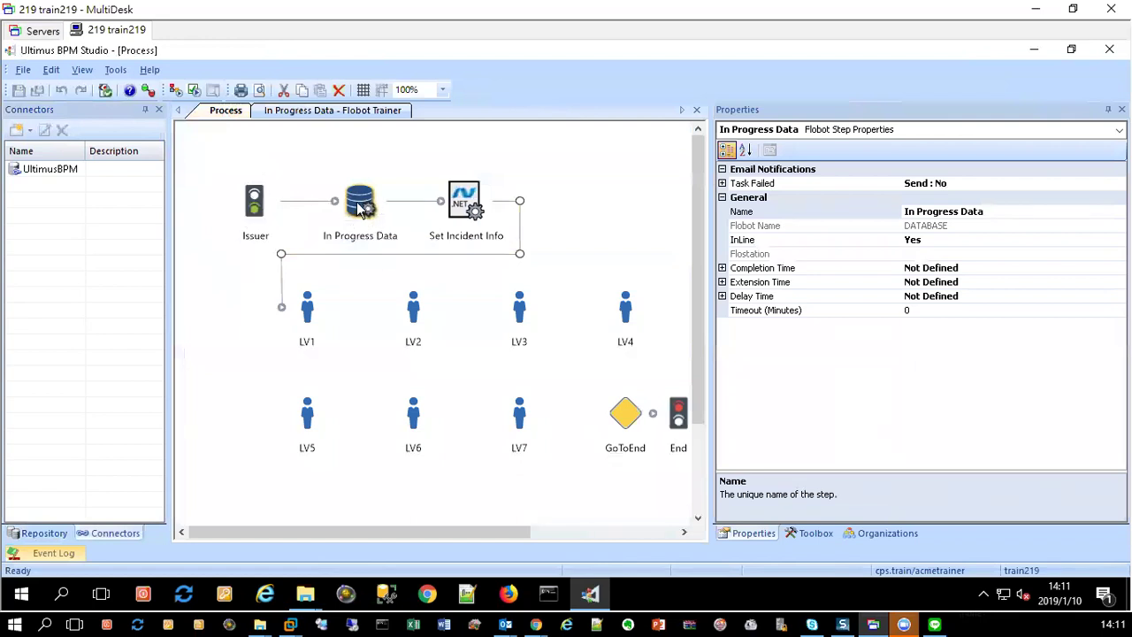
left_click(354, 113)
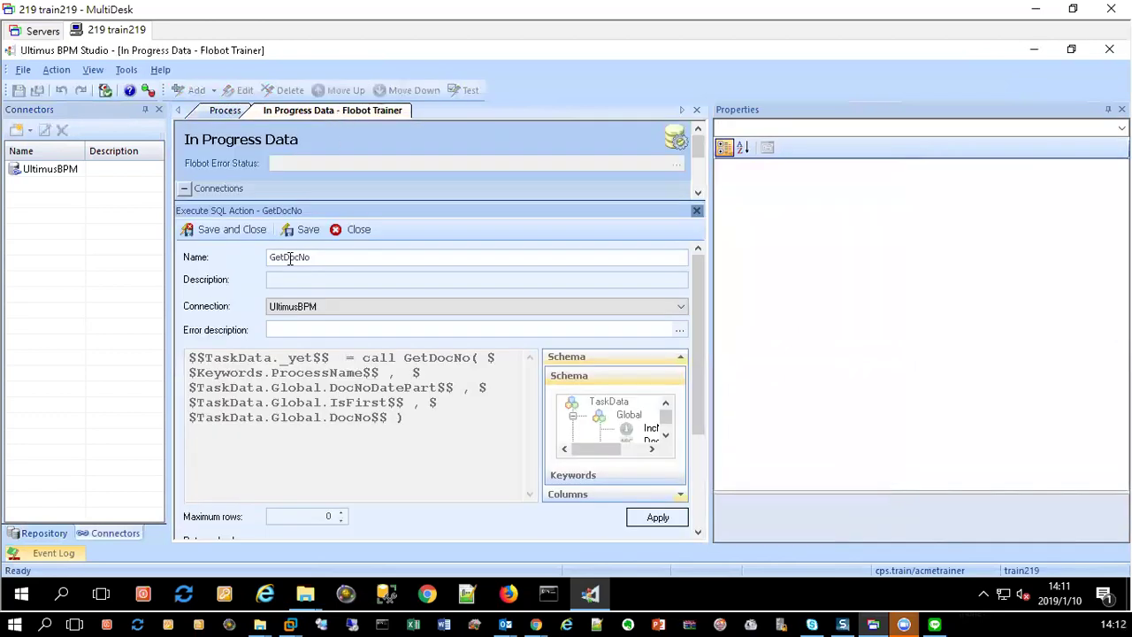
left_click(352, 230)
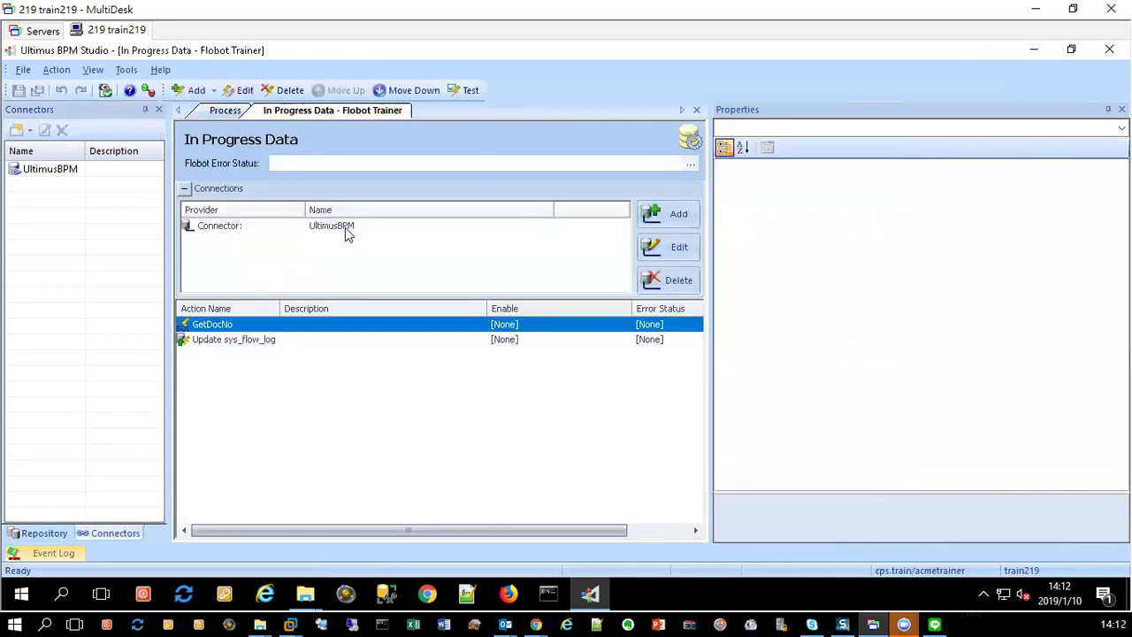
left_click(222, 345)
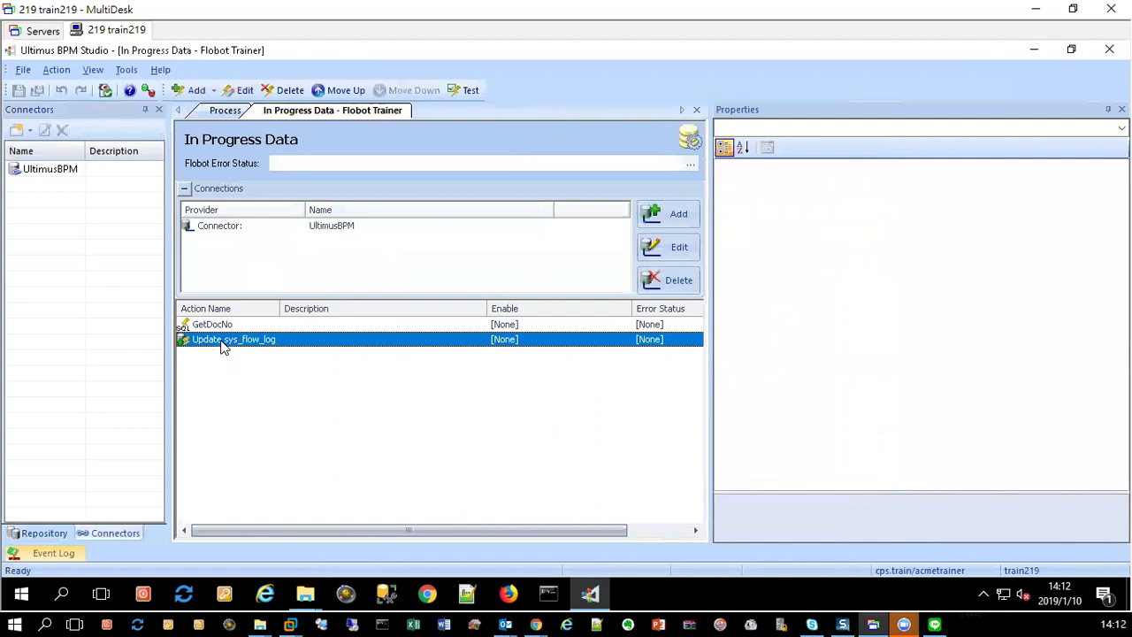
Step: Open Update sys_flow_log and inspect the SeqId, DocNo, StatusDesc and StepName column mappings
double_click(223, 346)
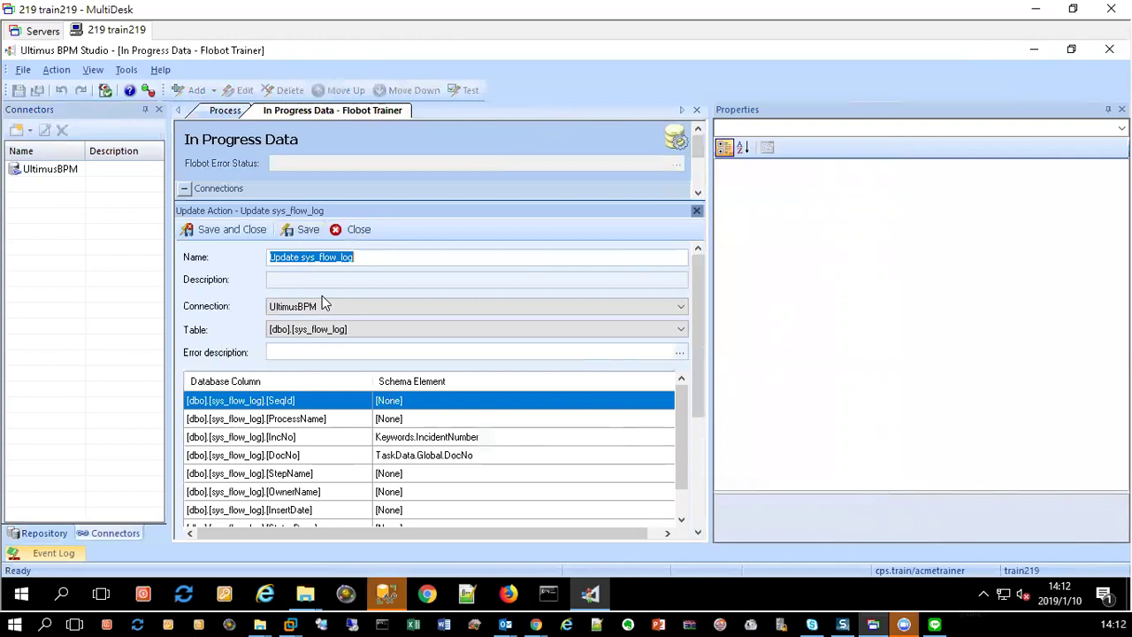
scroll(330, 433, "down", 1)
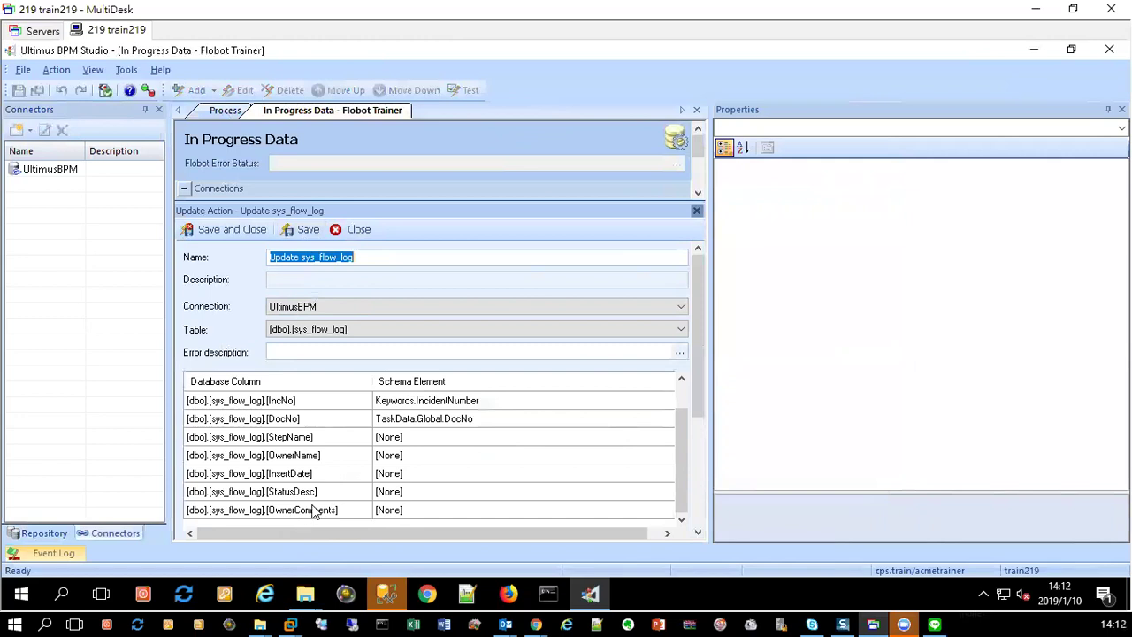
left_click(310, 454)
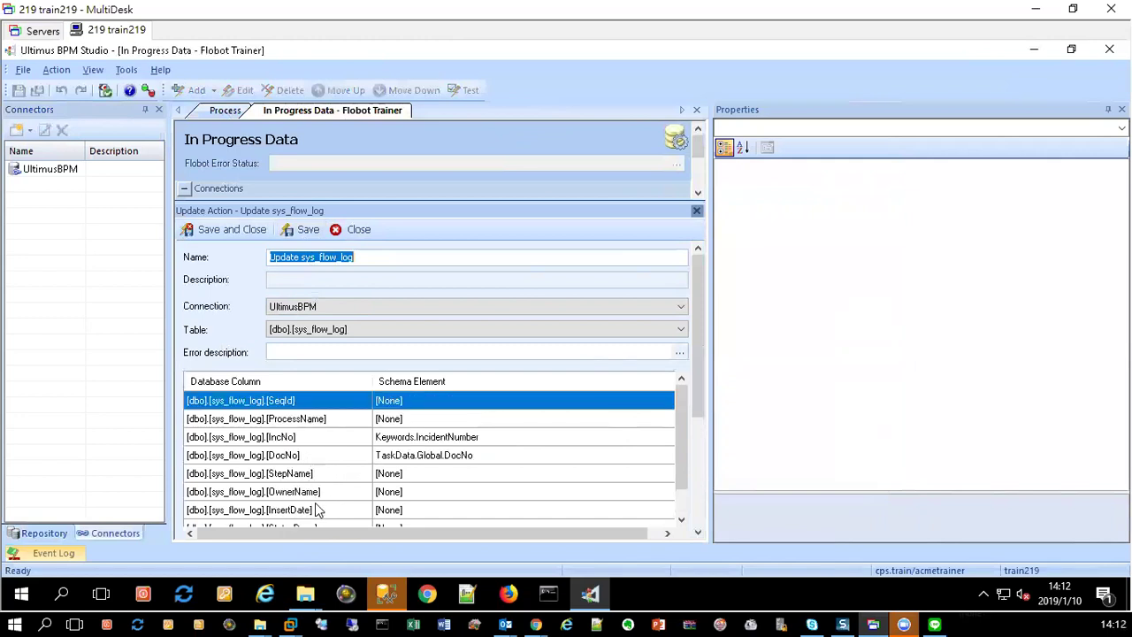
left_click(299, 454)
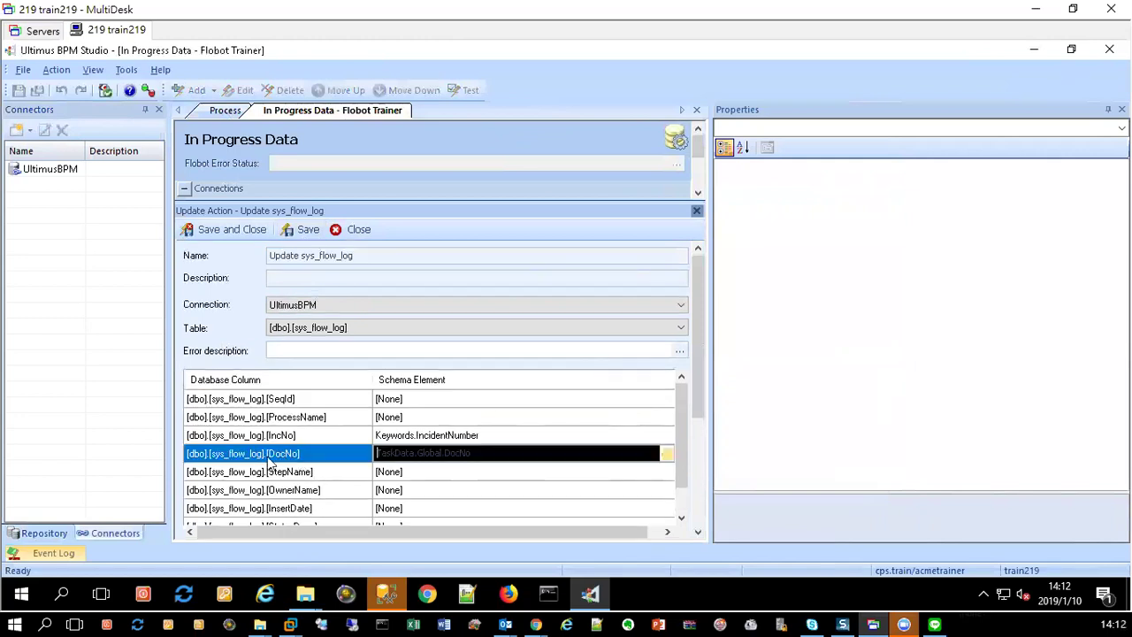
scroll(300, 508, "down", 1)
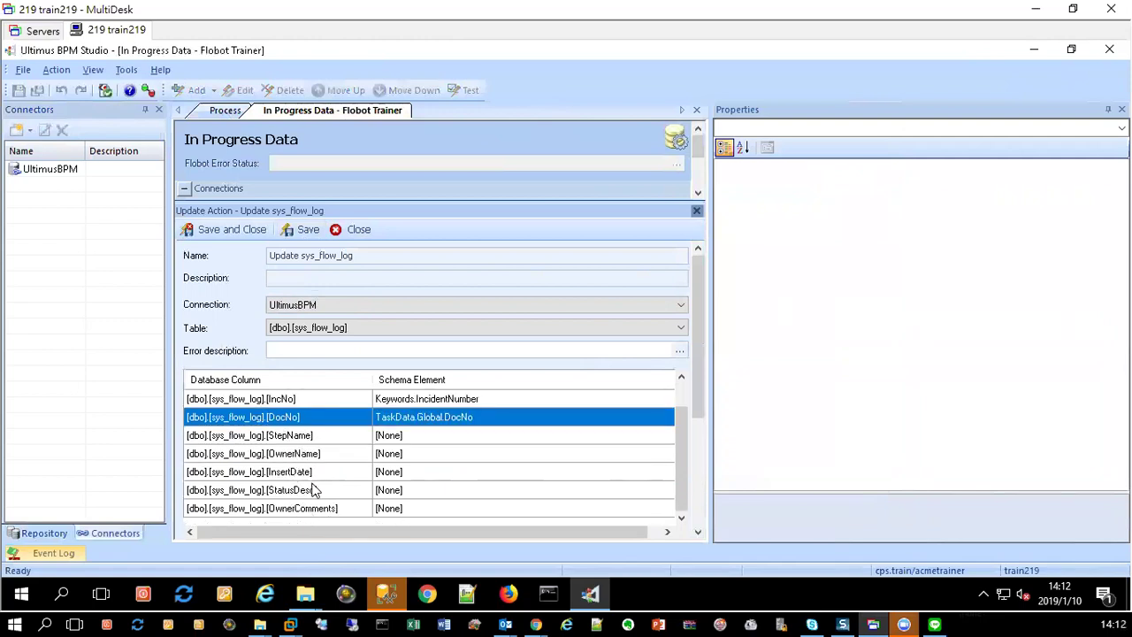
left_click(281, 494)
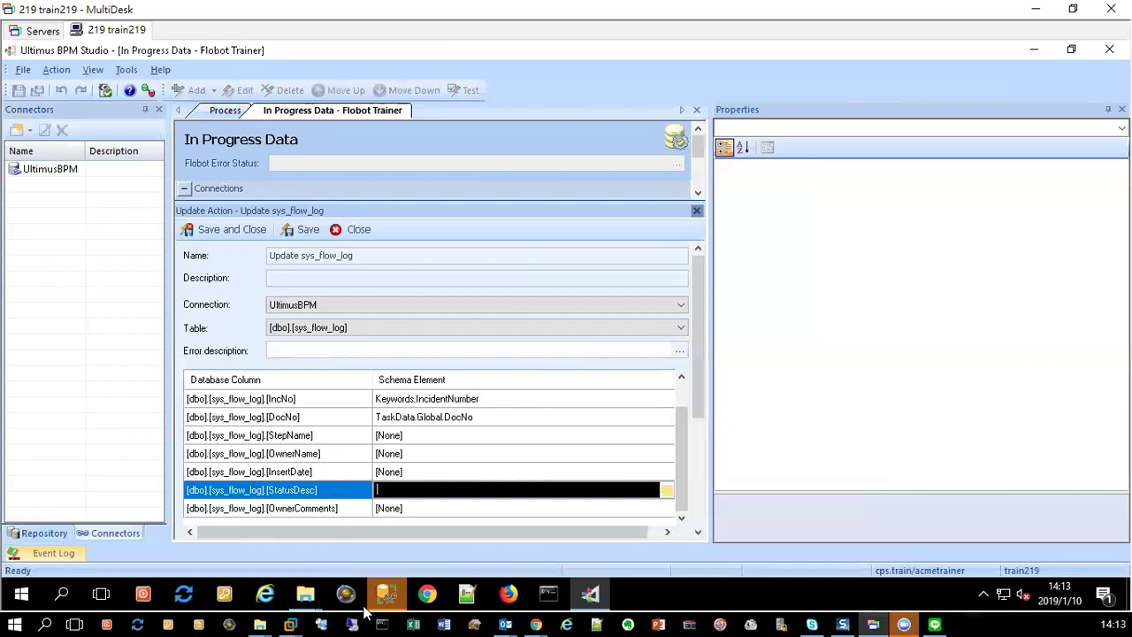
left_click(311, 439)
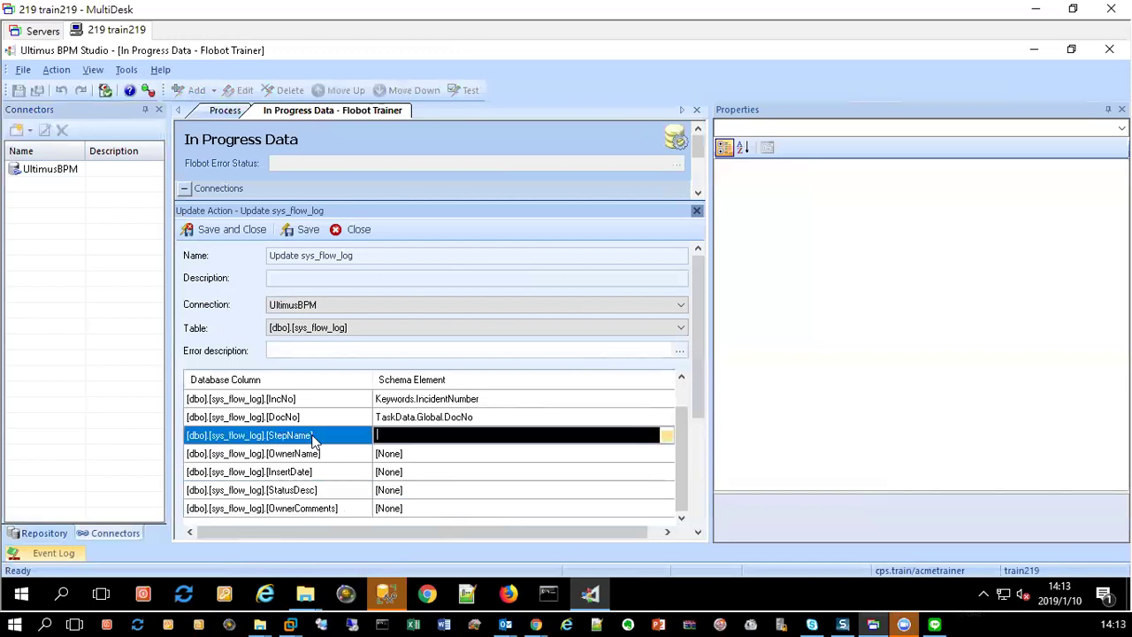
Step: Close the Update sys_flow_log editor, return to the process diagram, and launch Chrome
left_click(349, 230)
left_click(228, 112)
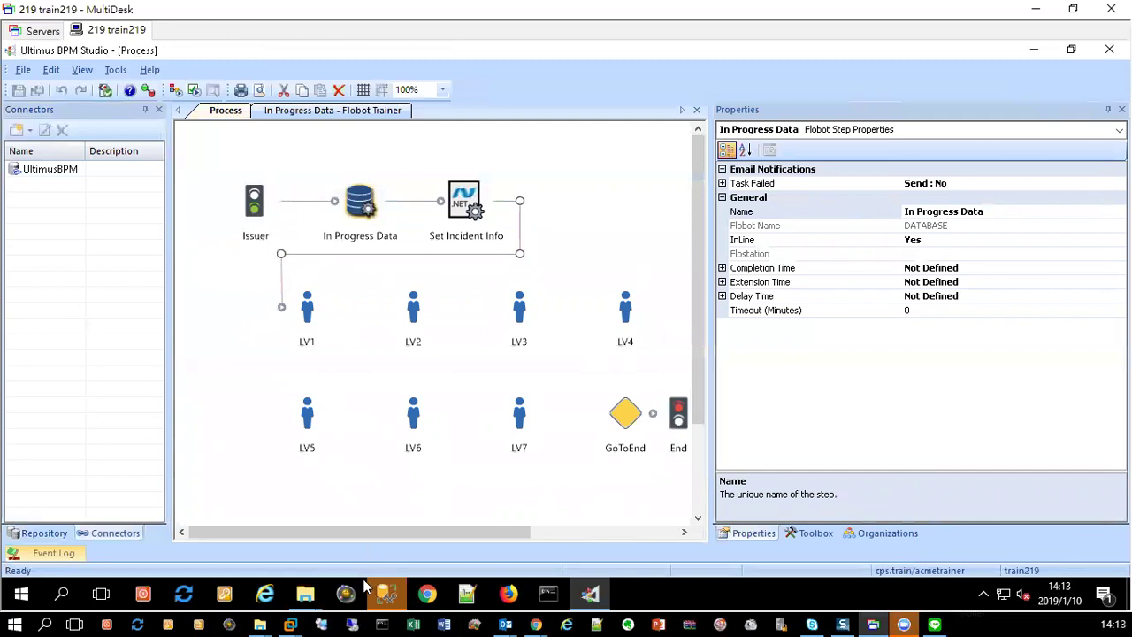
left_click(427, 599)
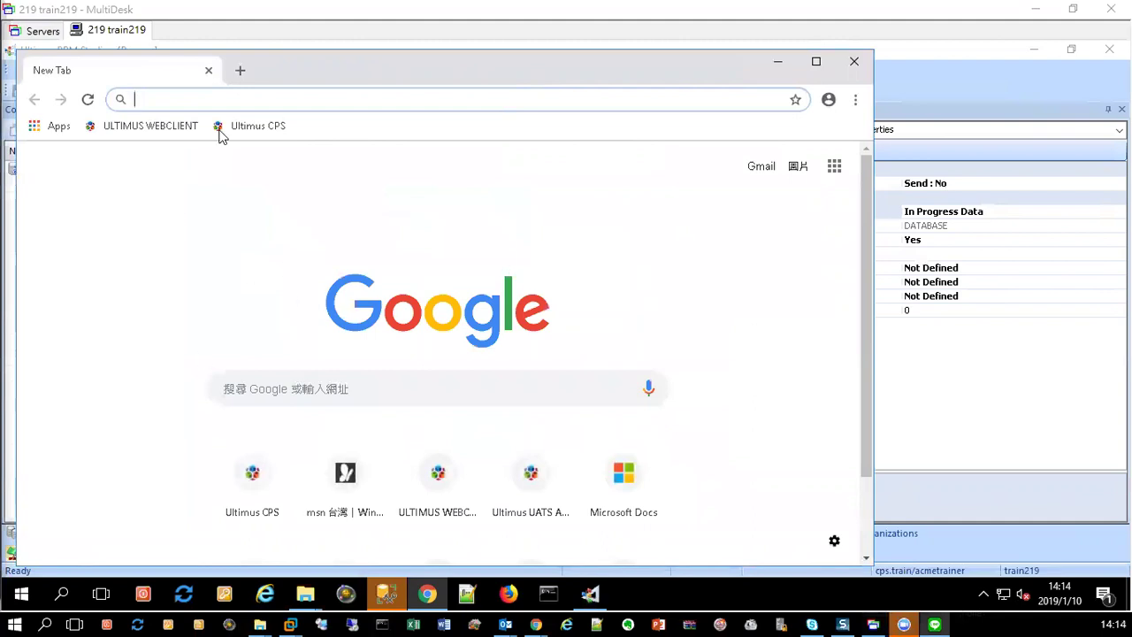
Step: Log in to the Ultimus CPS code editor using the suggested cps.train domain
left_click(250, 133)
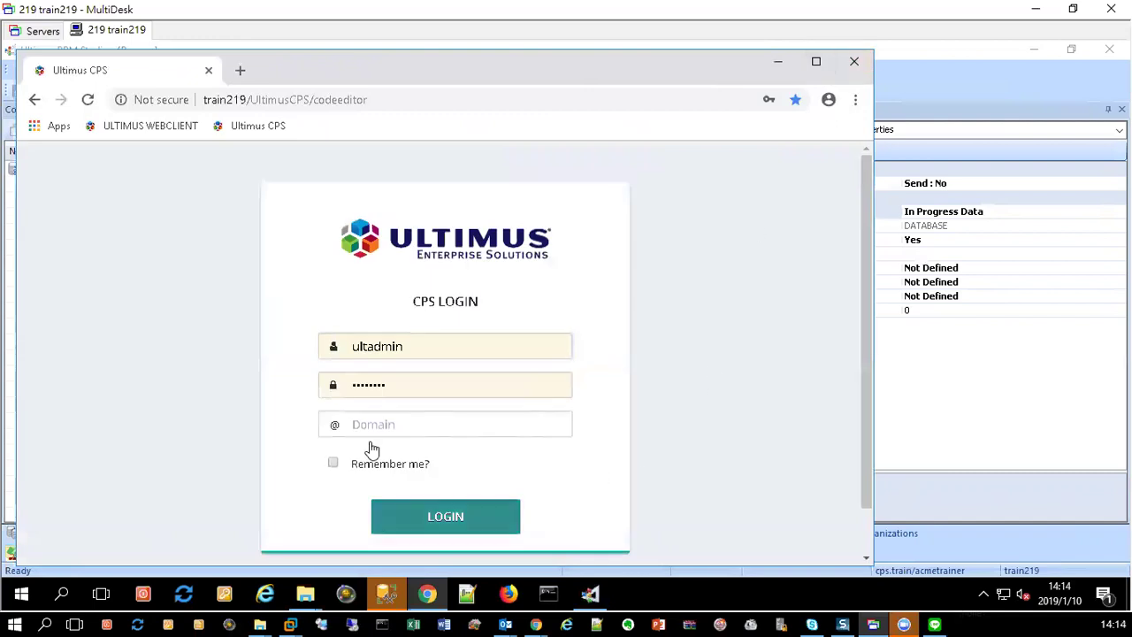
left_click(392, 424)
left_click(371, 464)
left_click(446, 520)
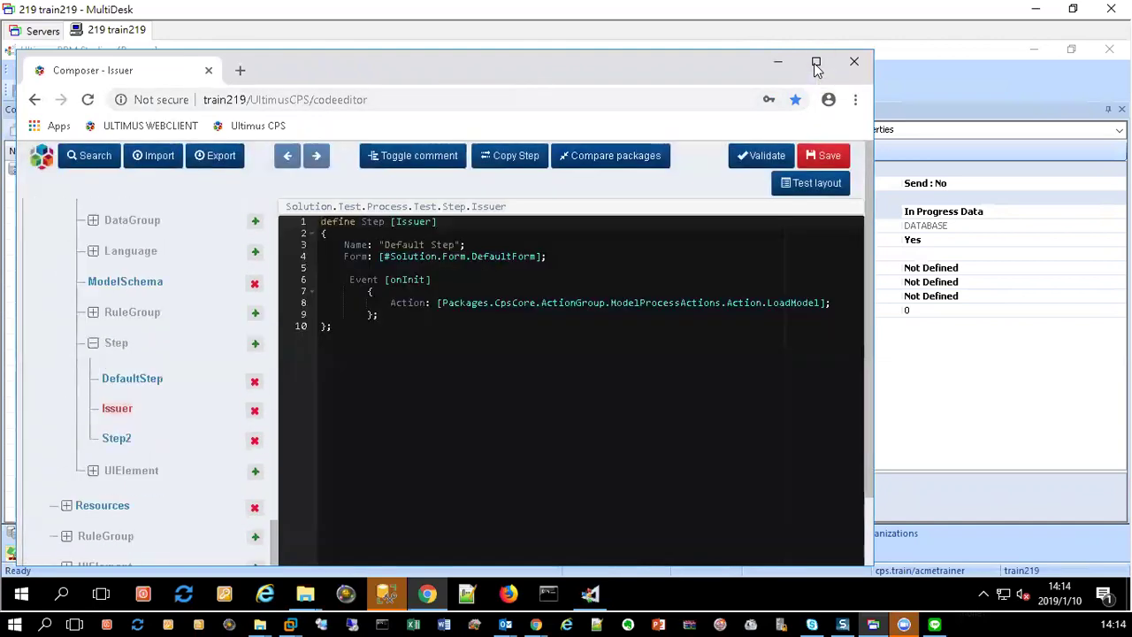
Step: Maximize the browser, collapse the Test and ACME01 solution trees, and start a package import
left_click(815, 64)
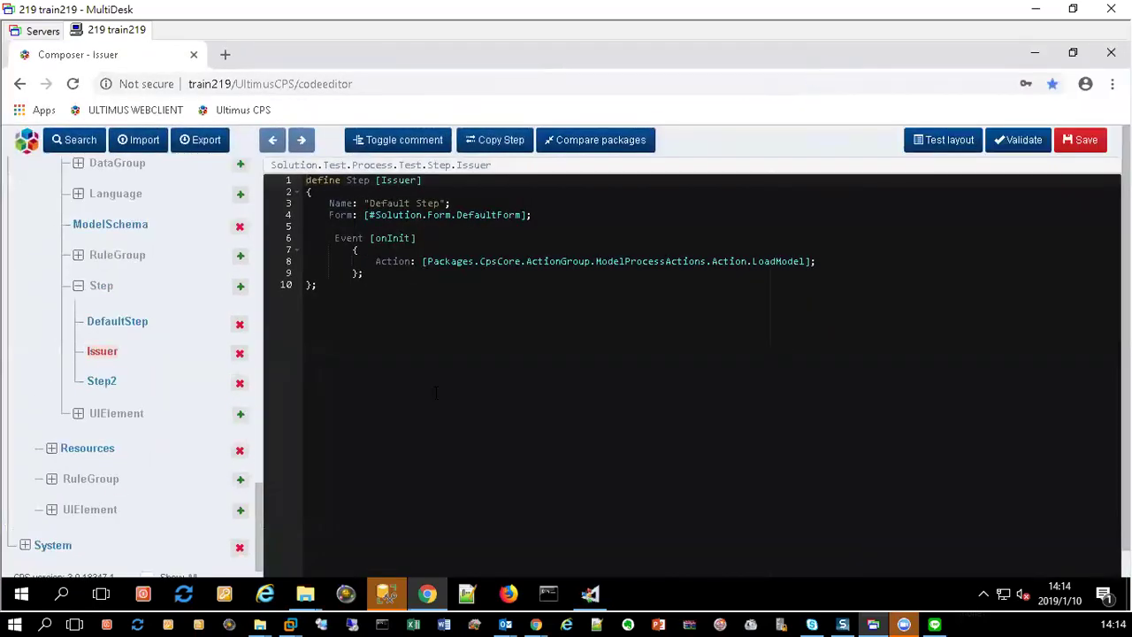
left_click(52, 481)
scroll(91, 478, "down", 1)
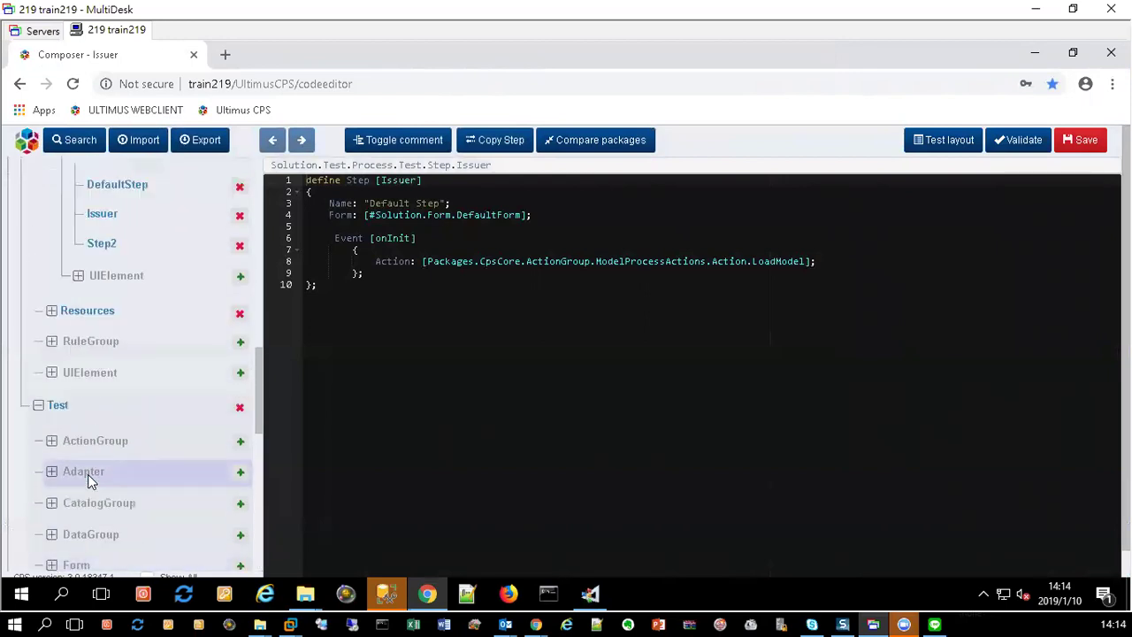
left_click(38, 404)
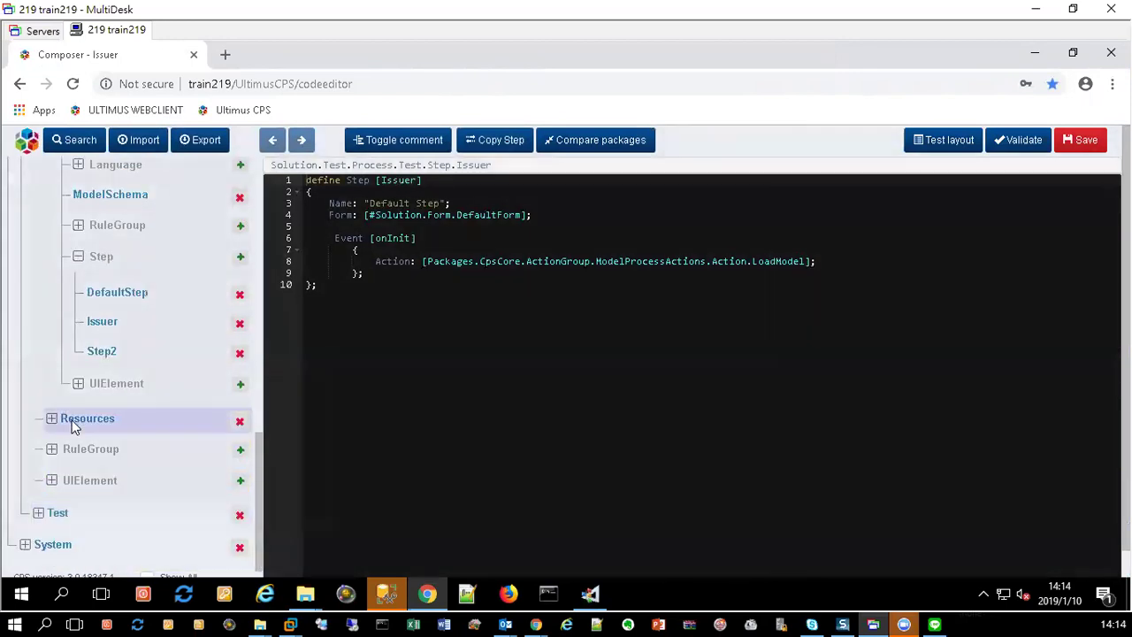
left_click(37, 240)
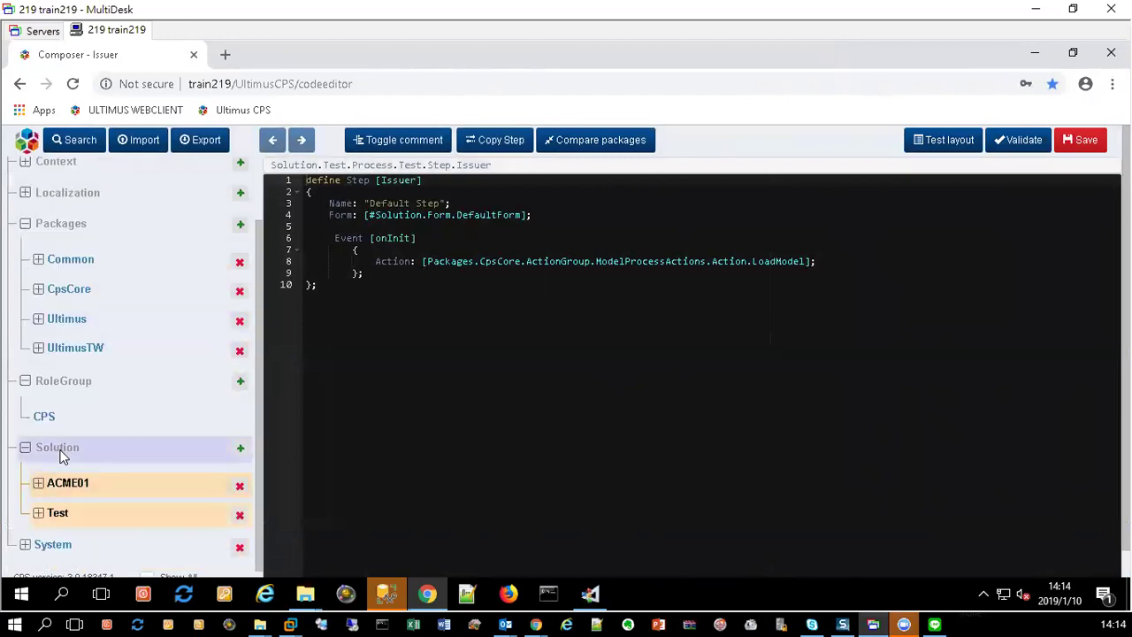
left_click(141, 139)
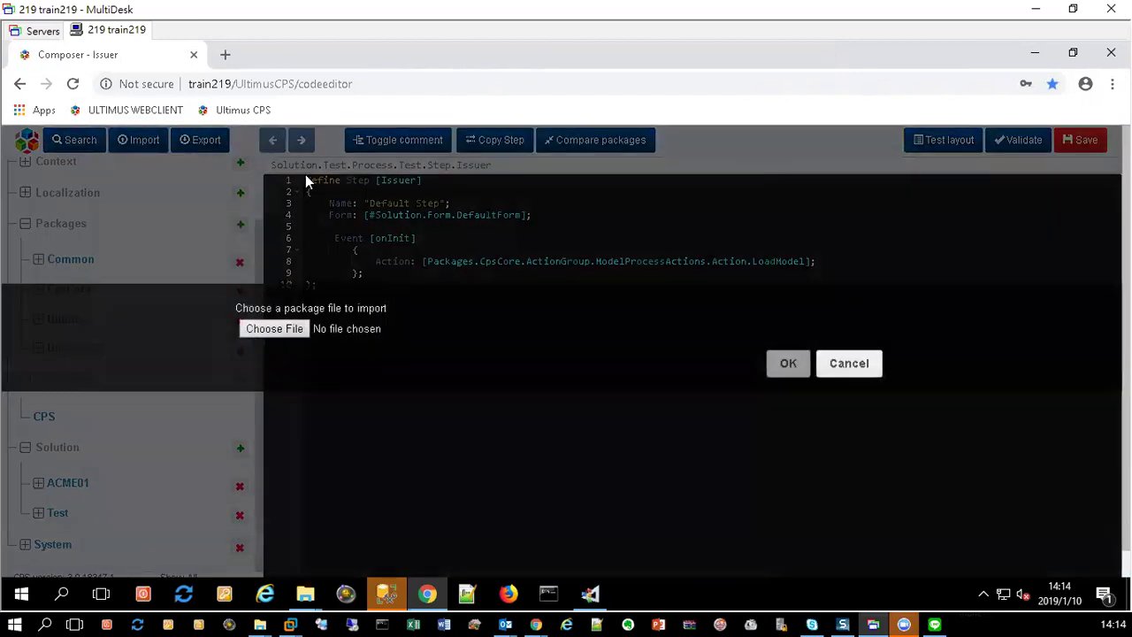
Step: Import the CPSFoundation package file from D:\For new environment\EnvironmentTest
left_click(275, 329)
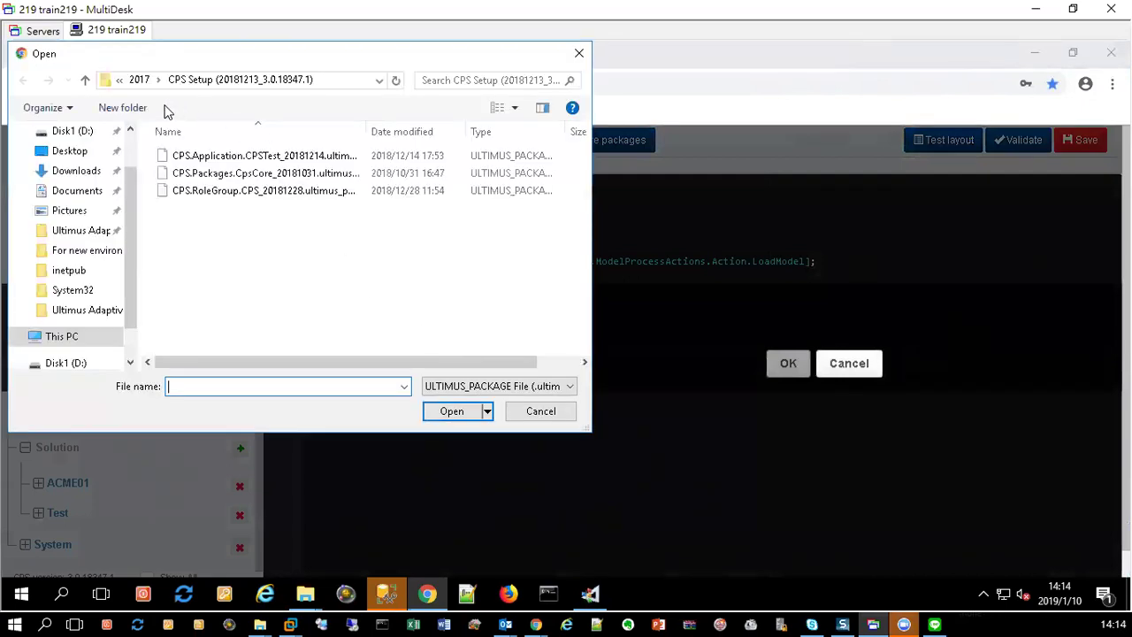
left_click(120, 80)
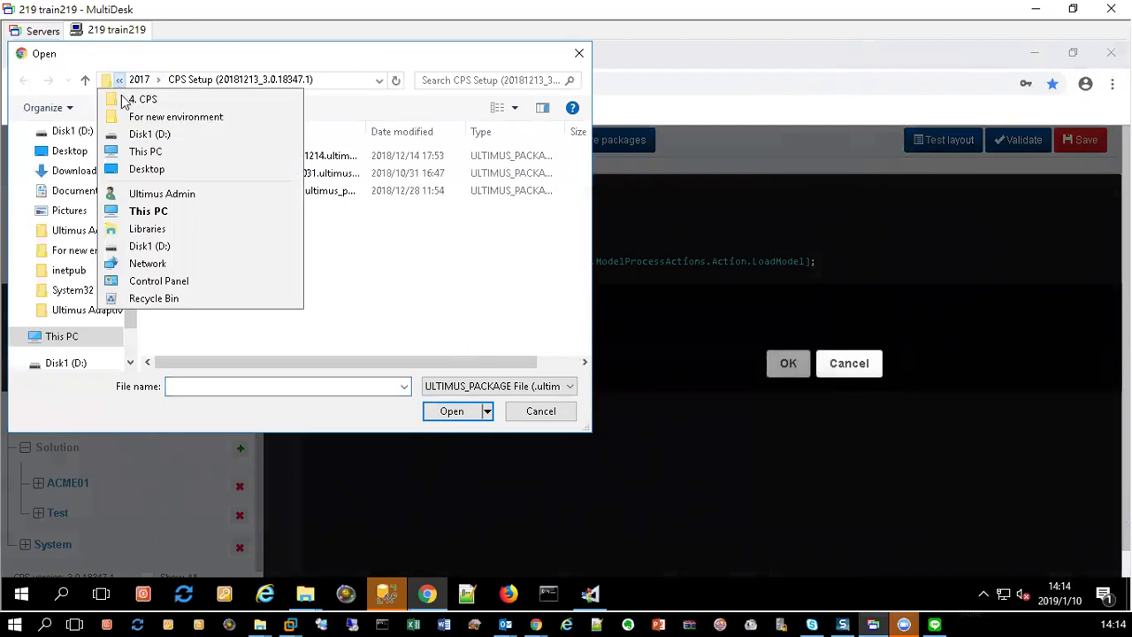
left_click(195, 133)
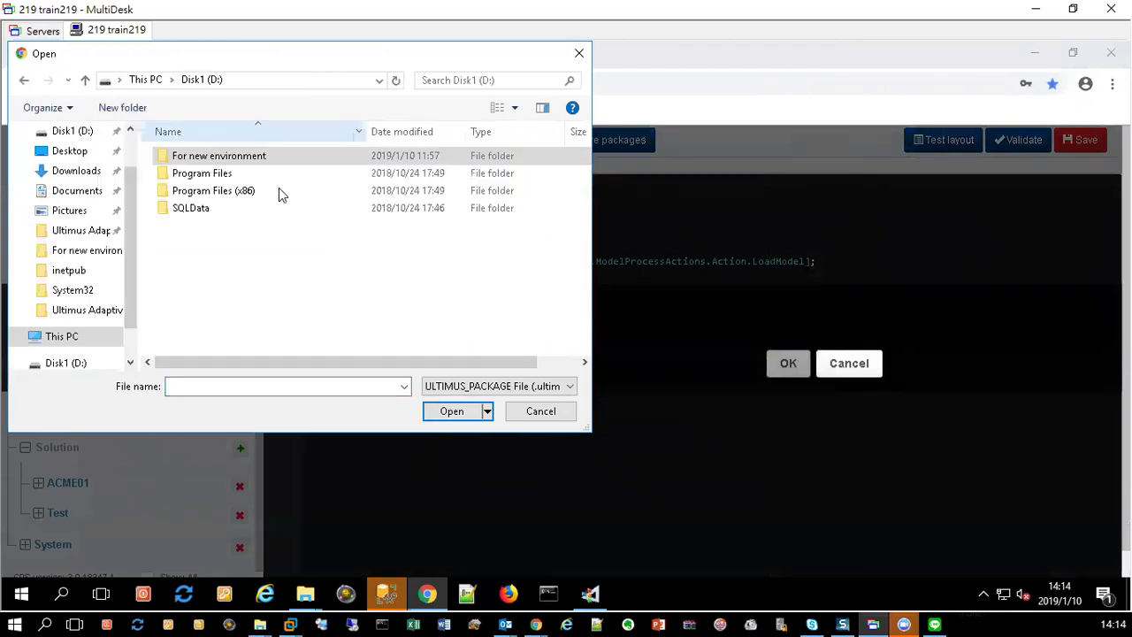
double_click(219, 157)
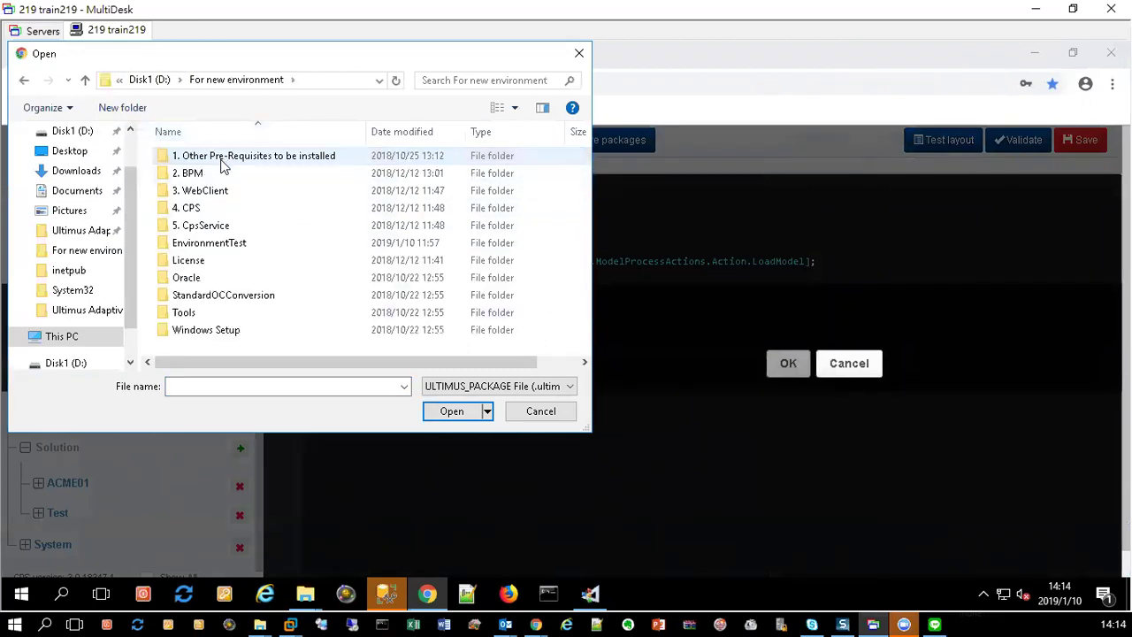
double_click(203, 243)
double_click(300, 196)
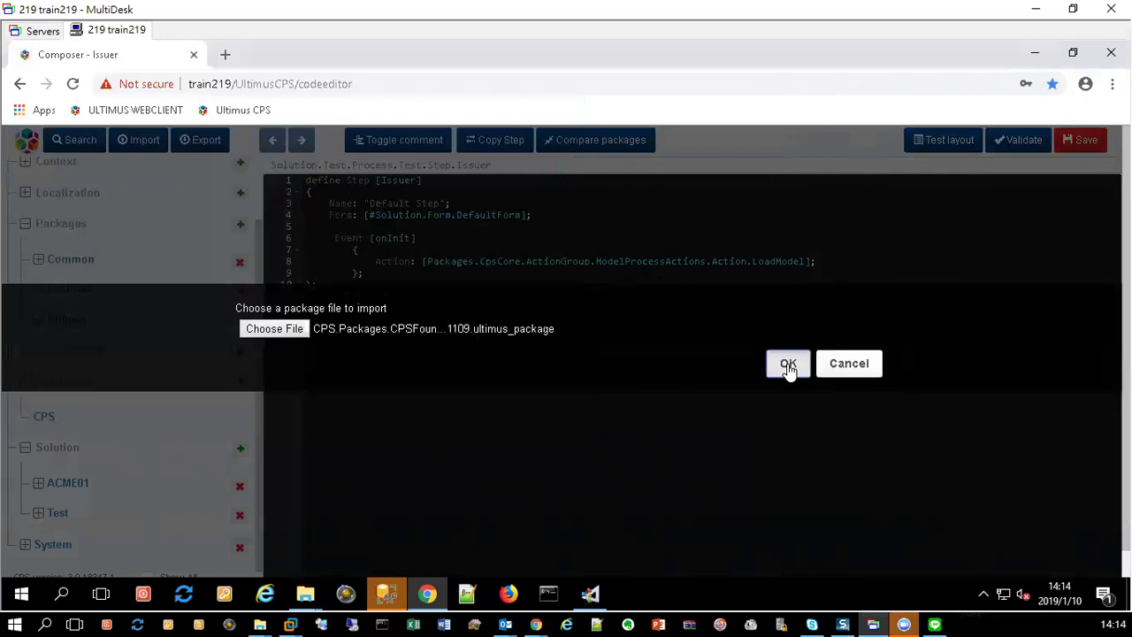
left_click(788, 365)
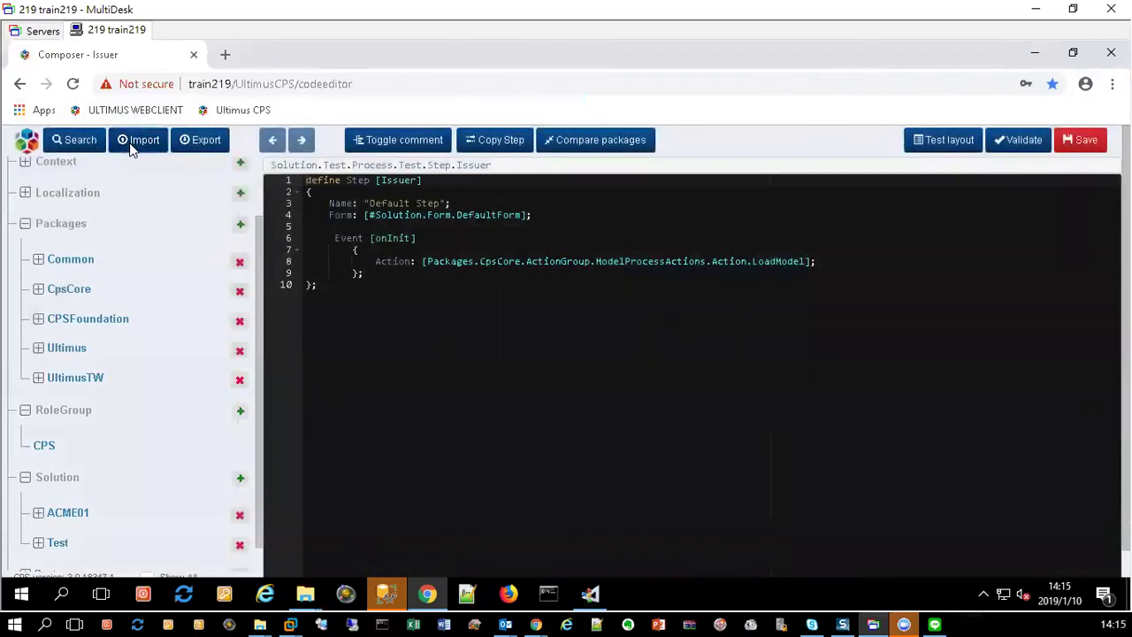
Step: Import the EnvironmentTest solution package file from the same folder
left_click(131, 147)
left_click(273, 328)
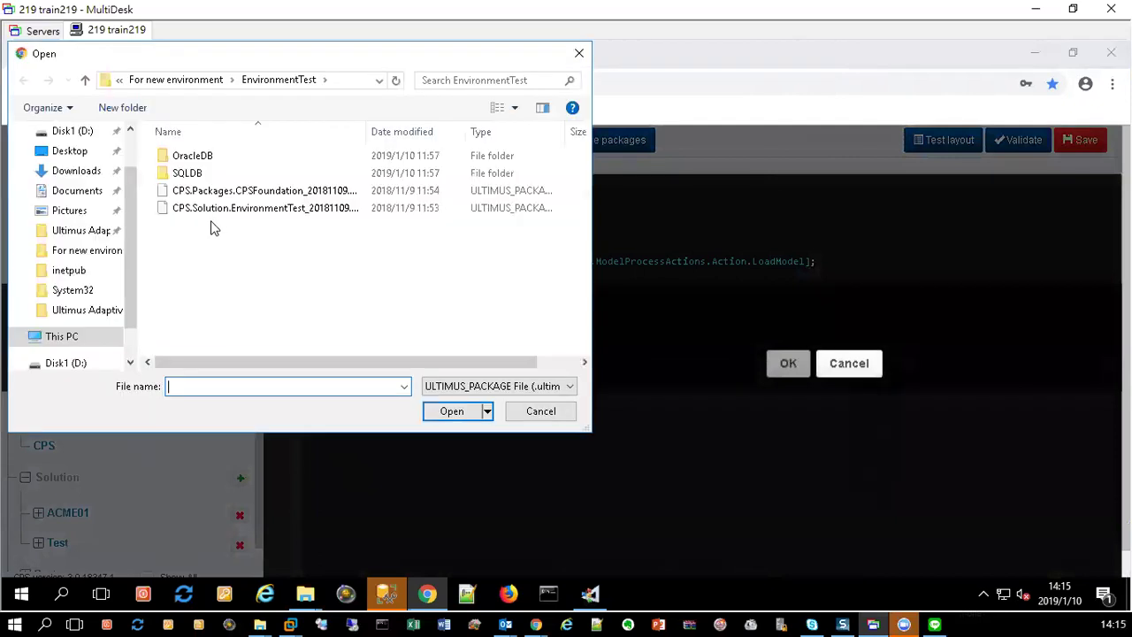
double_click(216, 207)
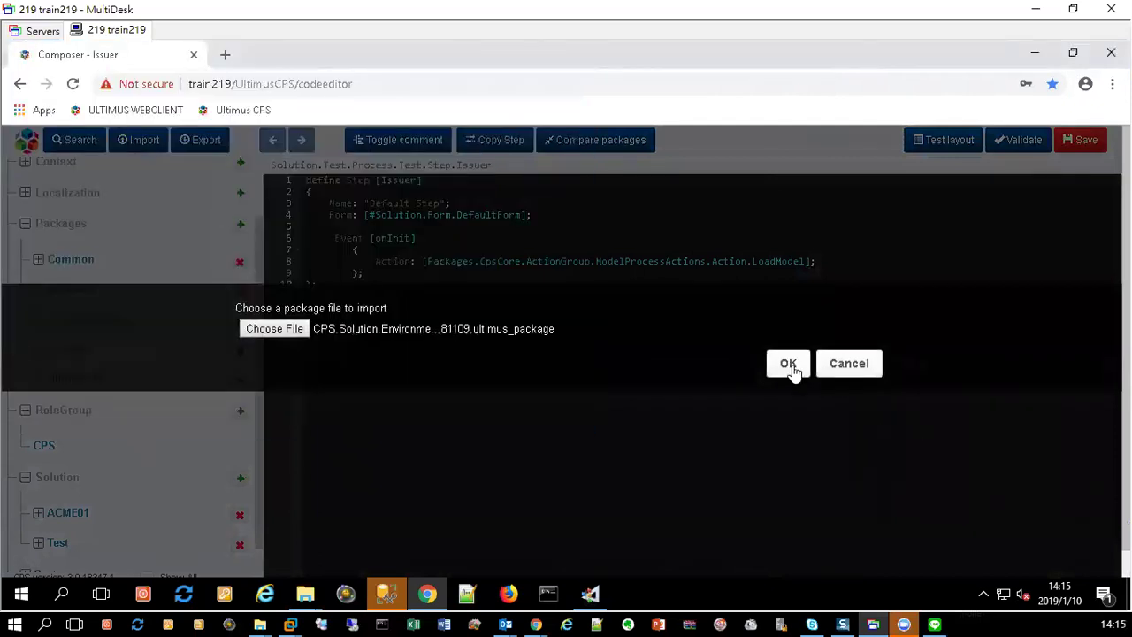
left_click(790, 365)
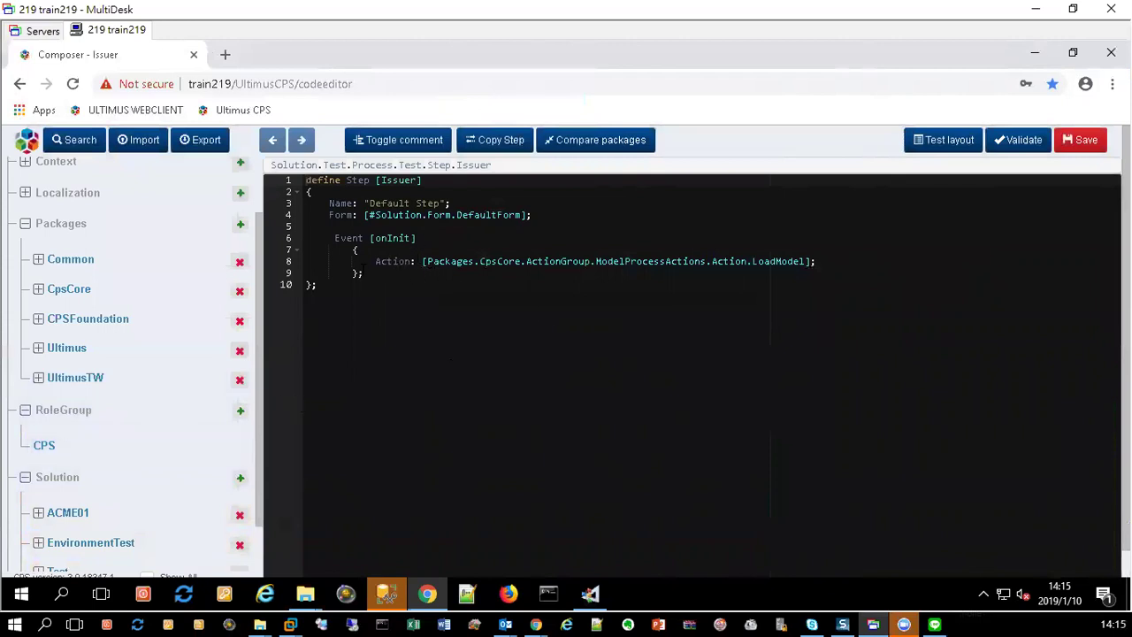
Step: Expand the EnvironmentTest solution in the package tree down to its OcTest process
scroll(50, 325, "up", 2)
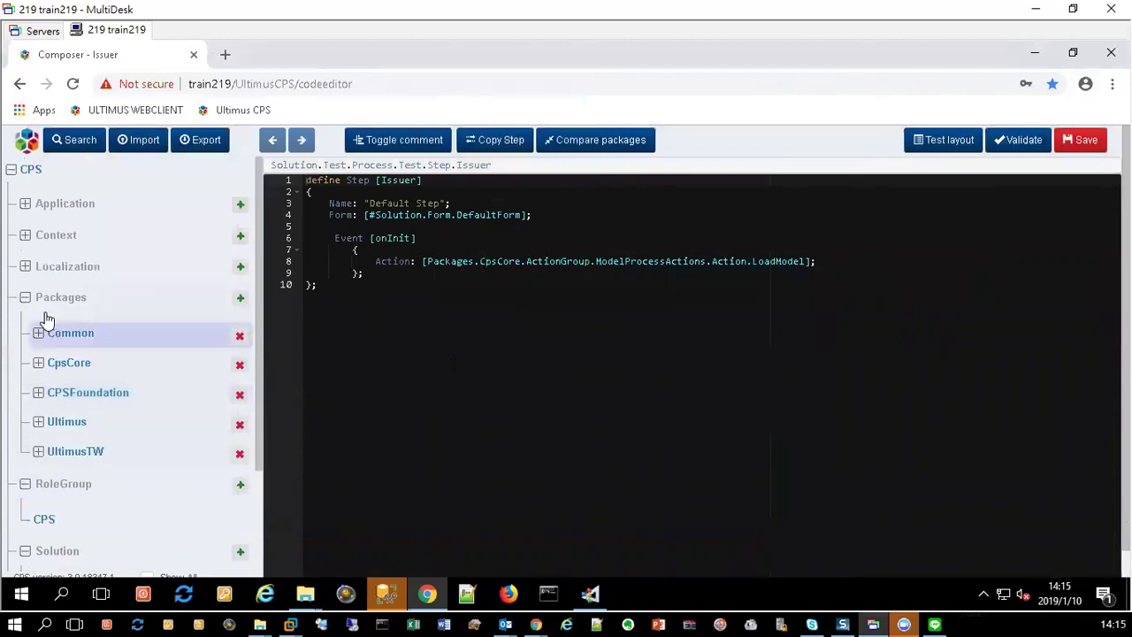
left_click(26, 297)
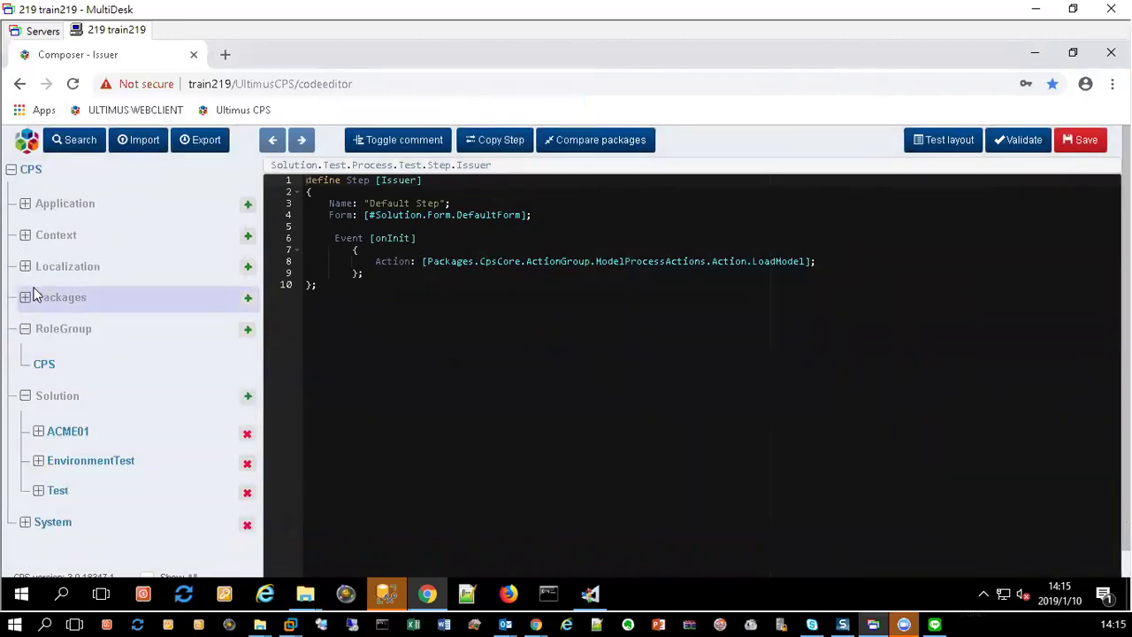
left_click(38, 461)
scroll(50, 447, "down", 4)
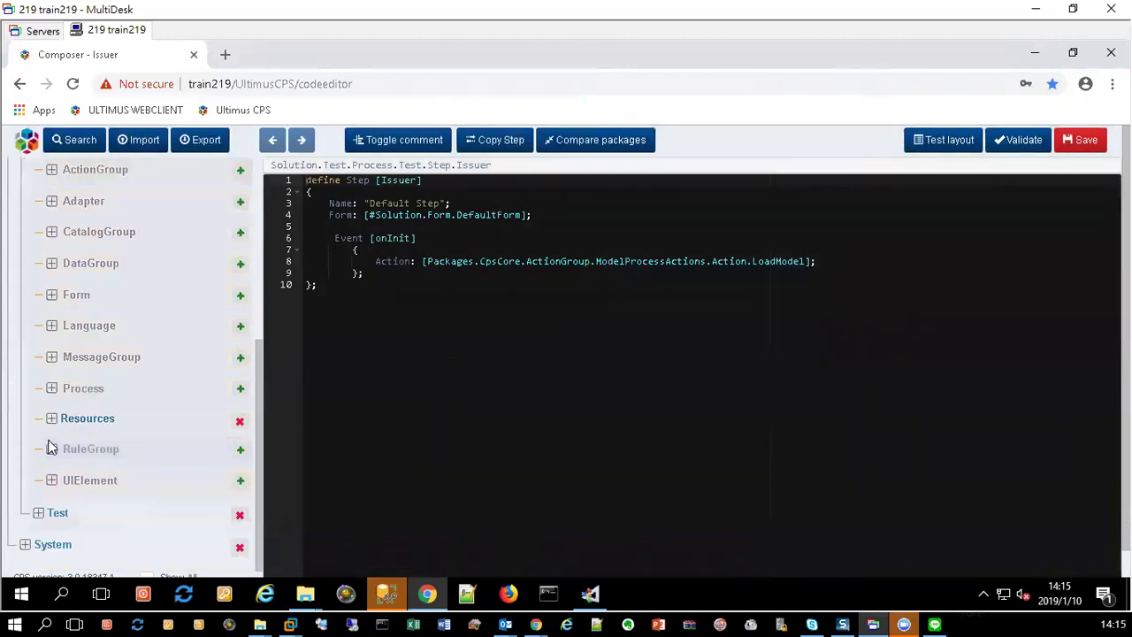
left_click(51, 389)
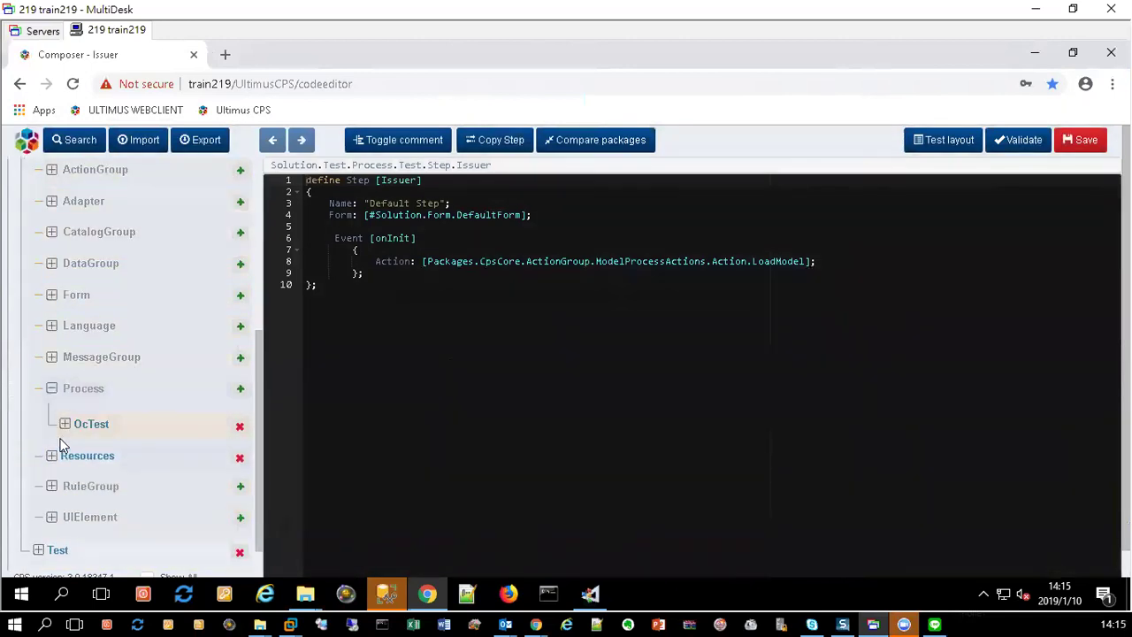
left_click(66, 424)
Step: Open the OcTest Issuer step's GetIssuerData code and start a layout test of it
scroll(88, 442, "down", 3)
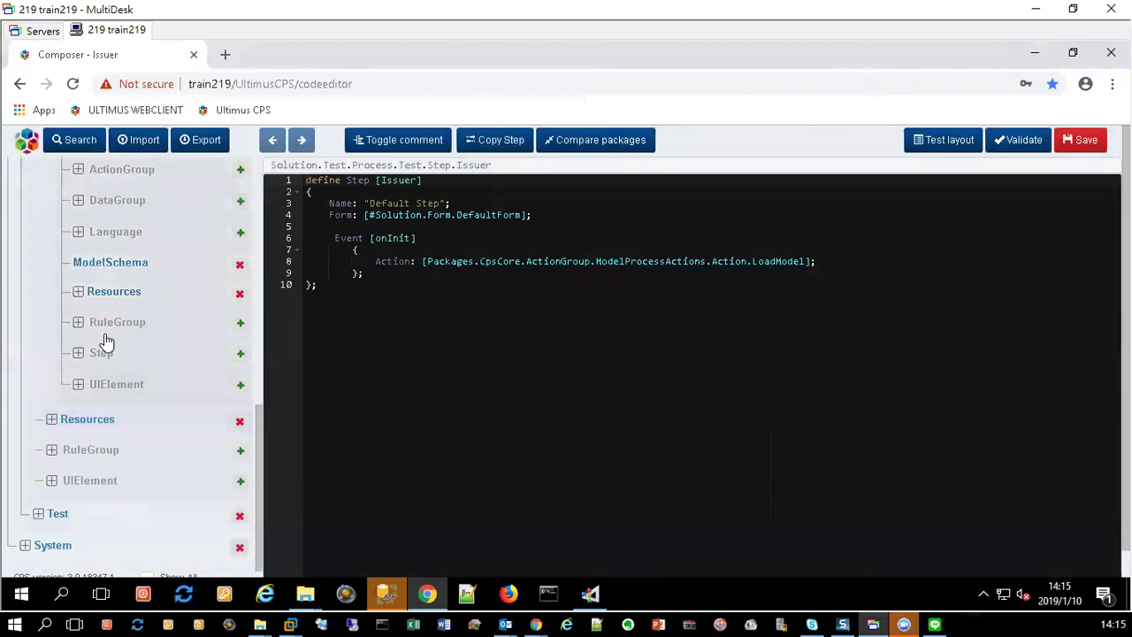
left_click(78, 354)
scroll(128, 429, "down", 3)
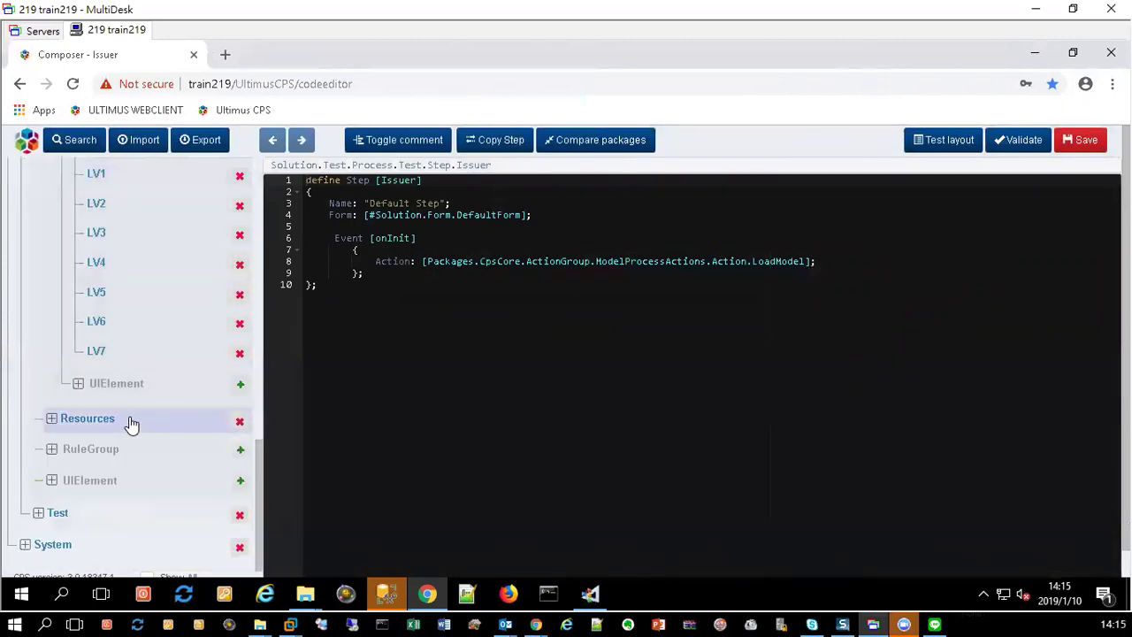
scroll(131, 424, "up", 3)
left_click(113, 310)
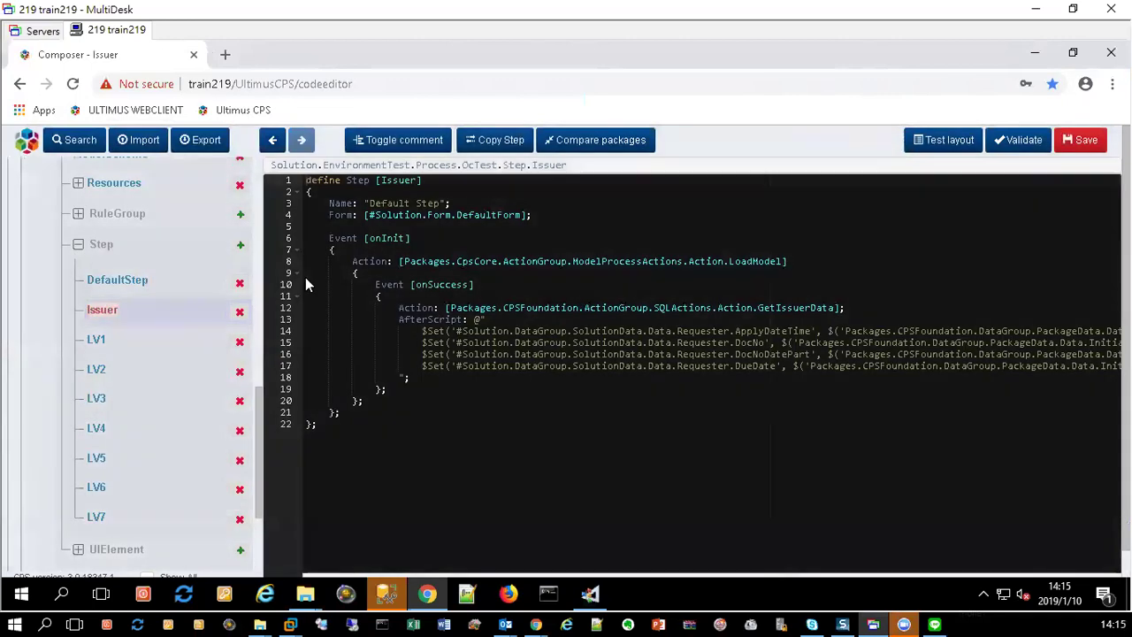
left_click(950, 142)
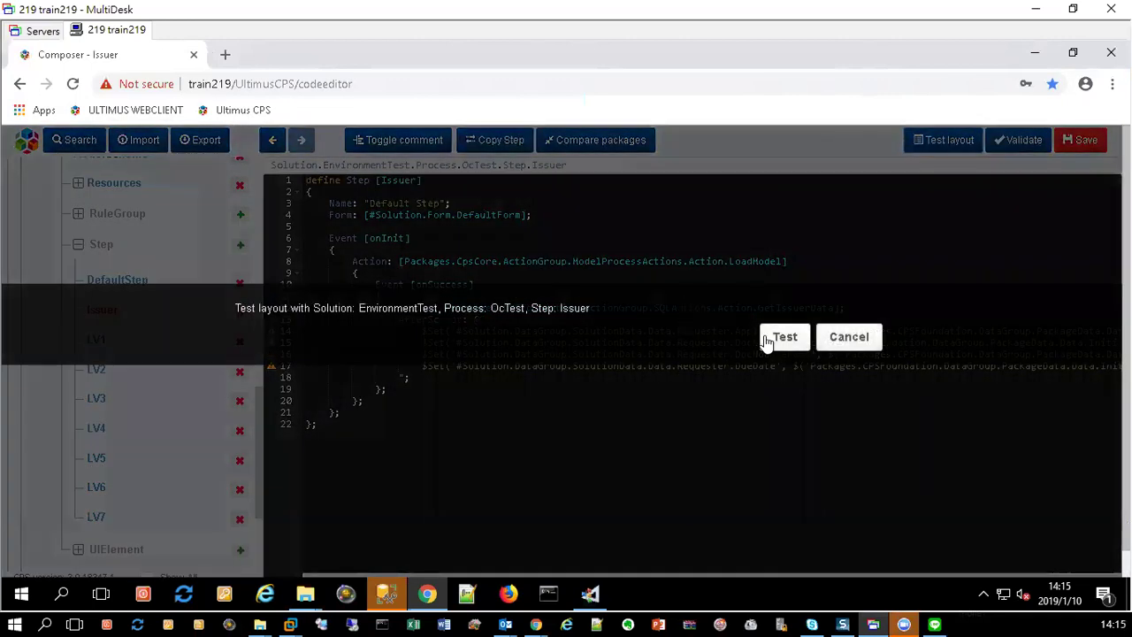
left_click(767, 342)
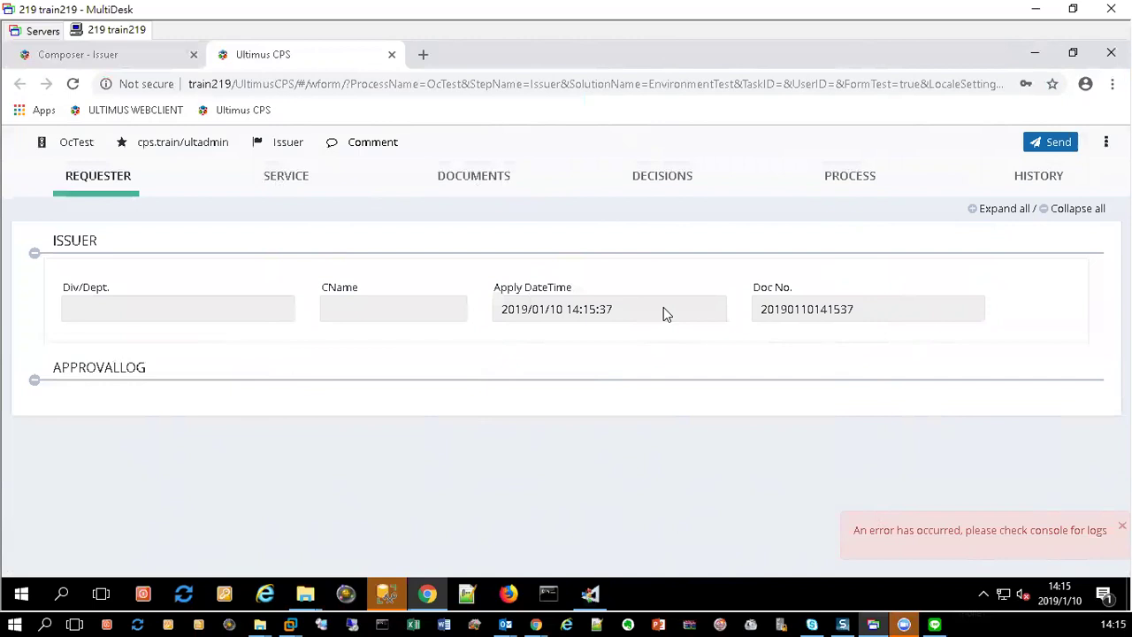
left_click(1056, 145)
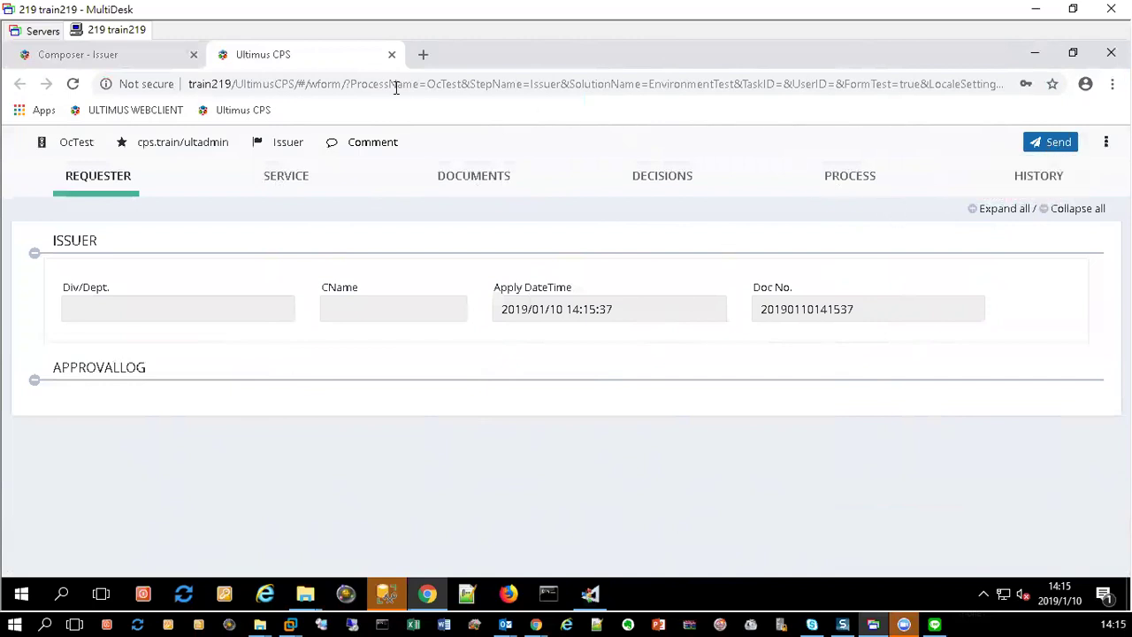
left_click(1074, 55)
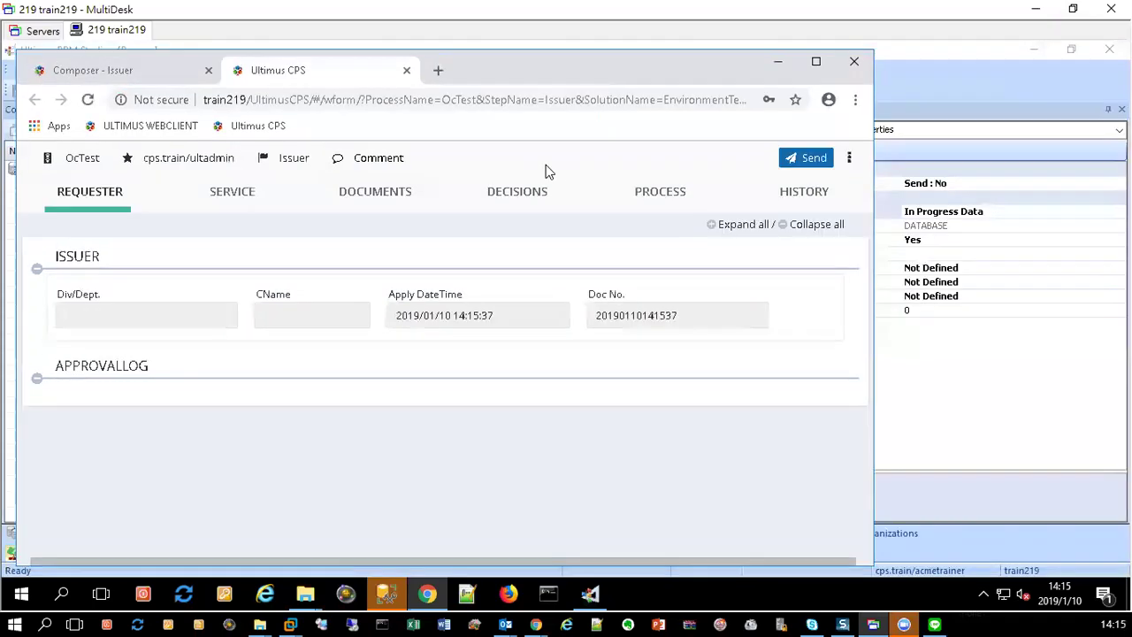
Step: Move the browser test form aside to uncover BPM Studio's Issuer step
left_click_drag(579, 74, 798, 111)
left_click_drag(707, 108, 829, 78)
mouse_move(914, 83)
left_mouse_down()
mouse_move(891, 95)
mouse_move(955, 80)
mouse_move(934, 78)
left_mouse_up()
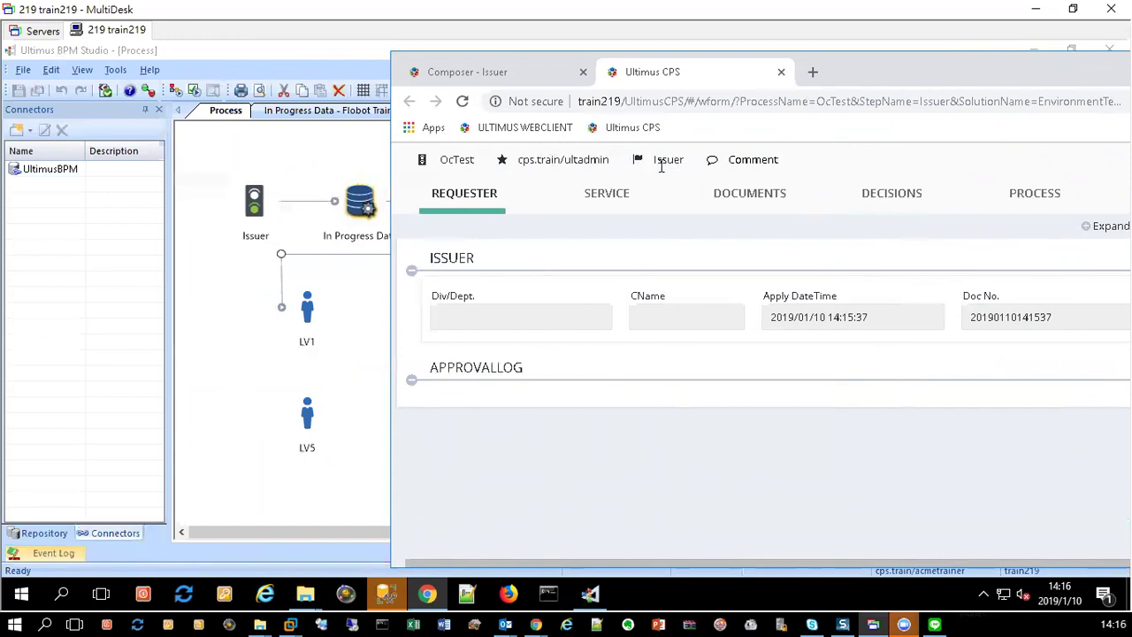
left_click(254, 201)
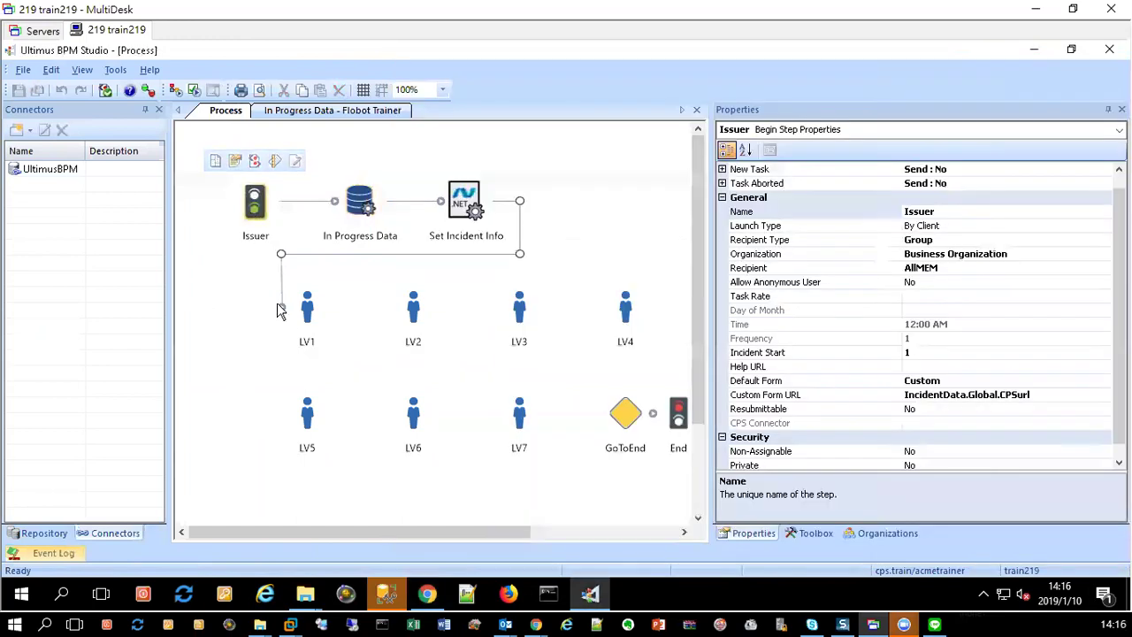
left_click(427, 593)
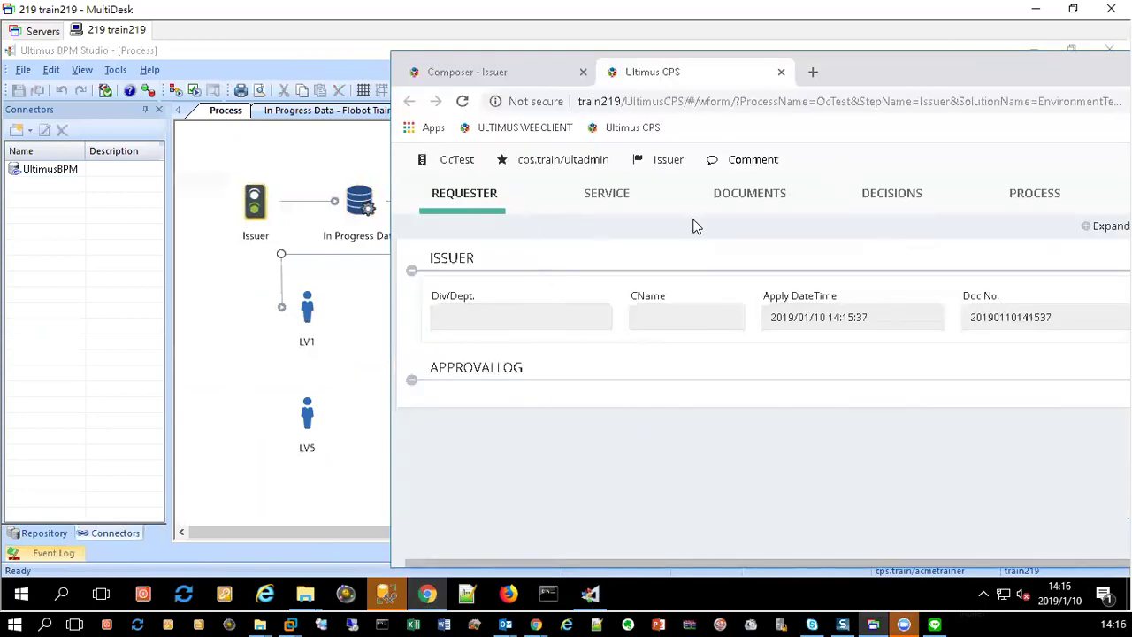
left_click_drag(980, 73, 677, 81)
Step: Check the form's Send dropdown options and close it without submitting
left_click(900, 170)
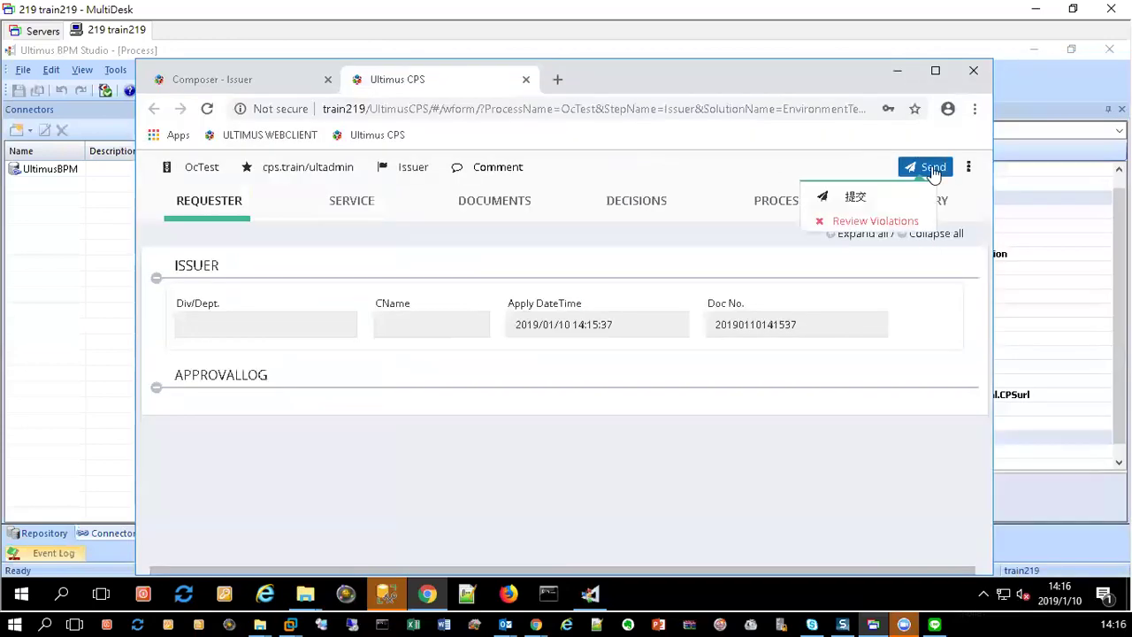
left_click(849, 202)
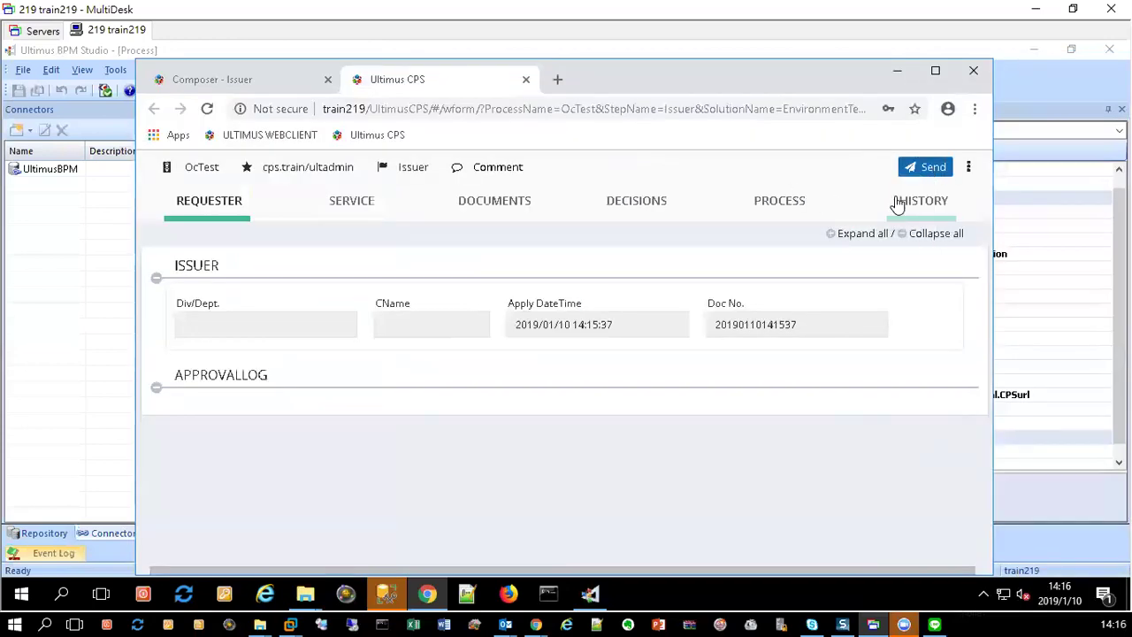
left_click(933, 169)
left_click(905, 200)
Step: Slide the form right to reveal the OcTest diagram and view In Progress Data's properties (InLine: Yes)
left_click_drag(668, 97, 920, 105)
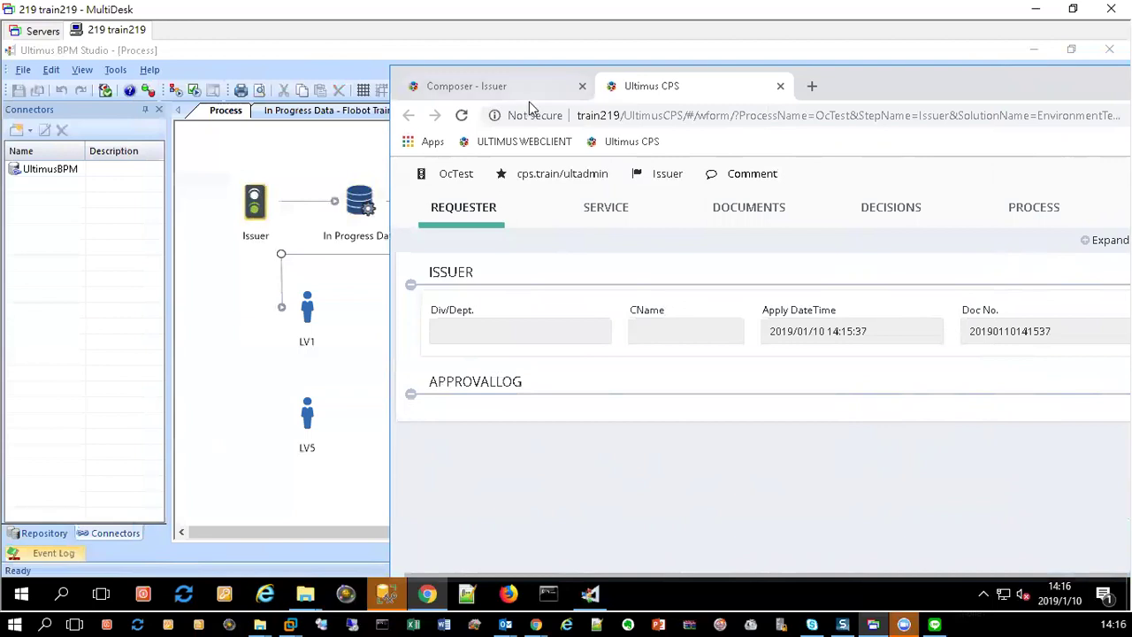
left_click_drag(909, 91, 1069, 89)
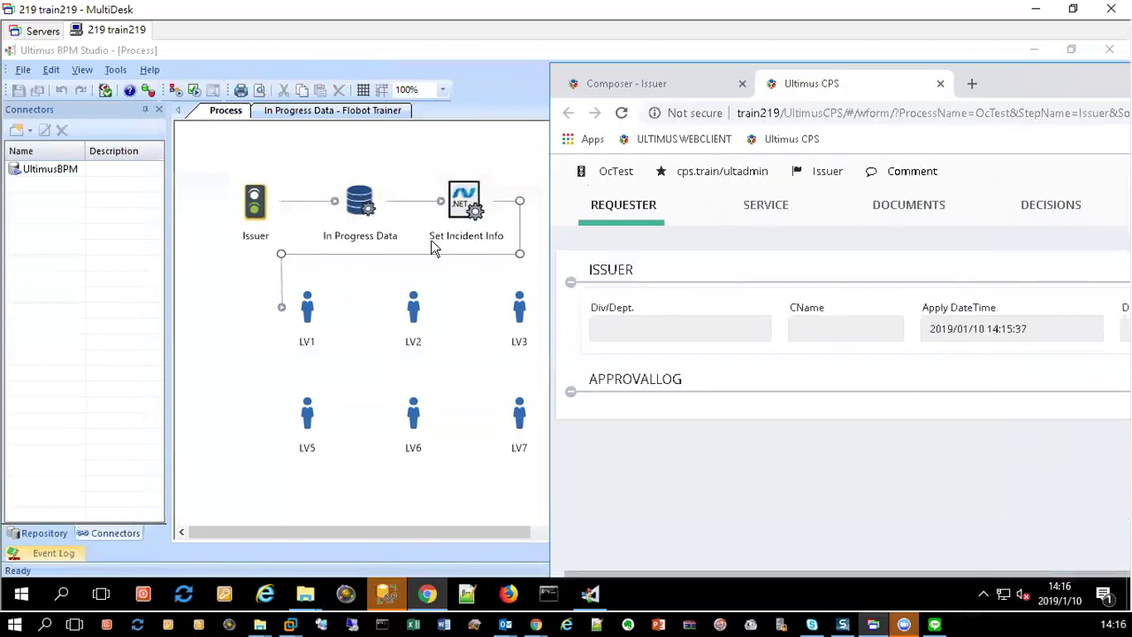
left_click(358, 206)
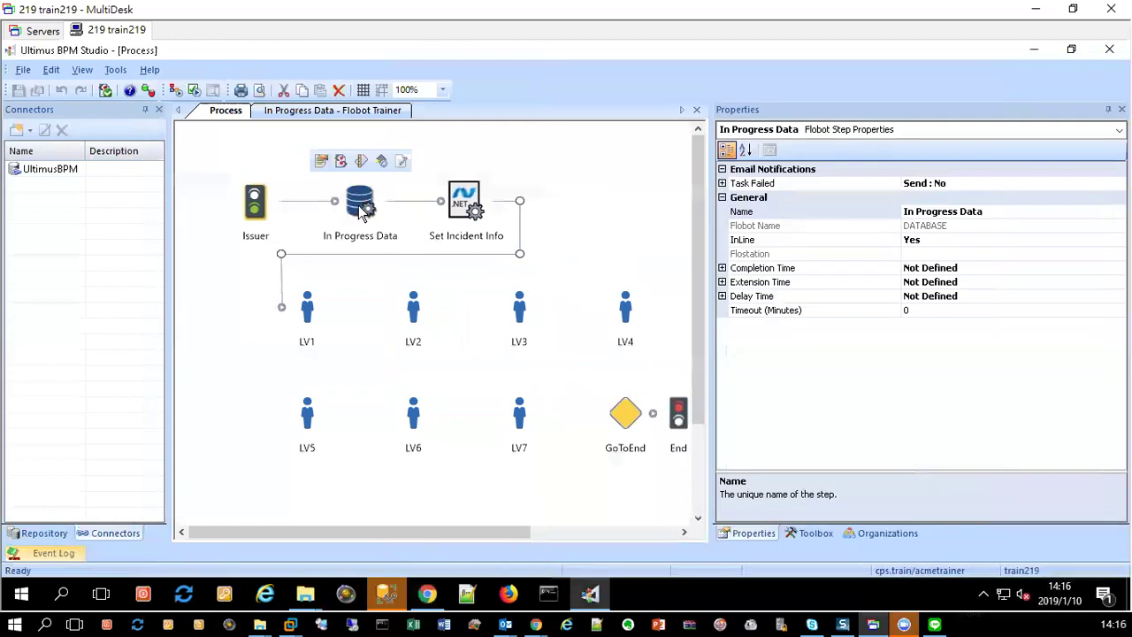
Step: View Set Incident Info's properties, then bring the CPS Issuer test form back beside the diagram
left_click(470, 206)
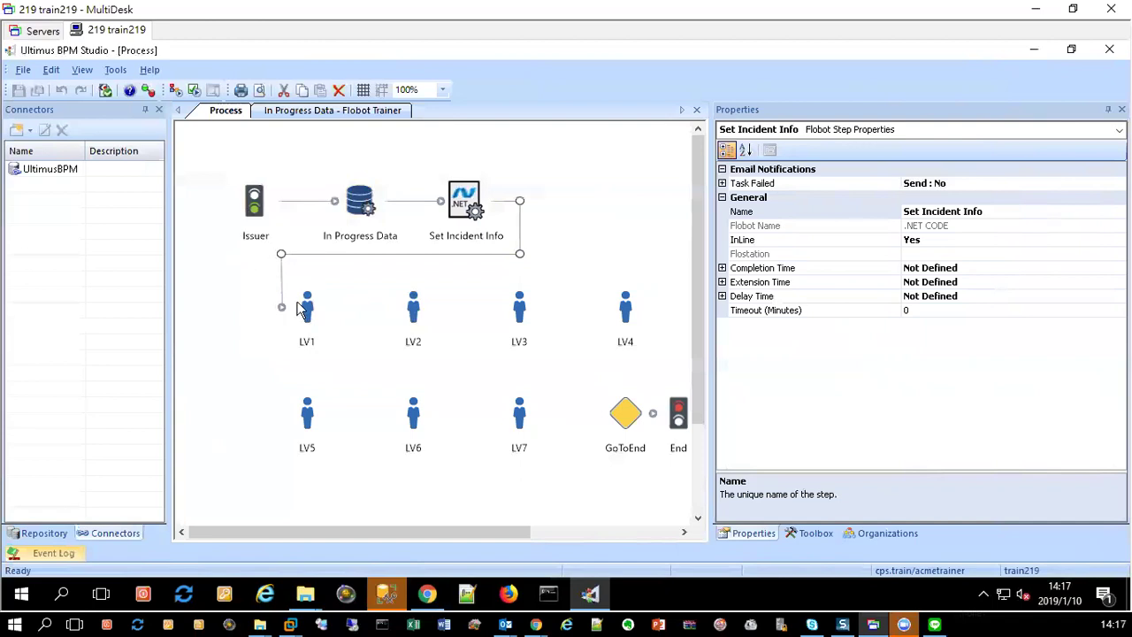
left_click(427, 593)
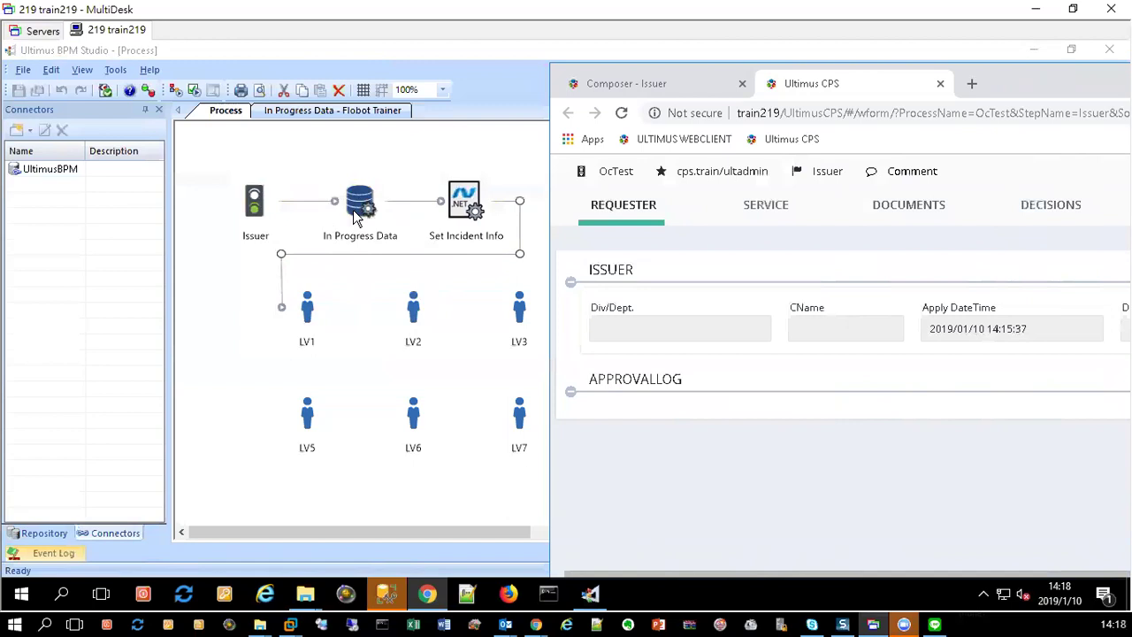
Step: Move the test form left and select its generated Doc No. value
left_click(296, 200)
left_click_drag(953, 97, 620, 99)
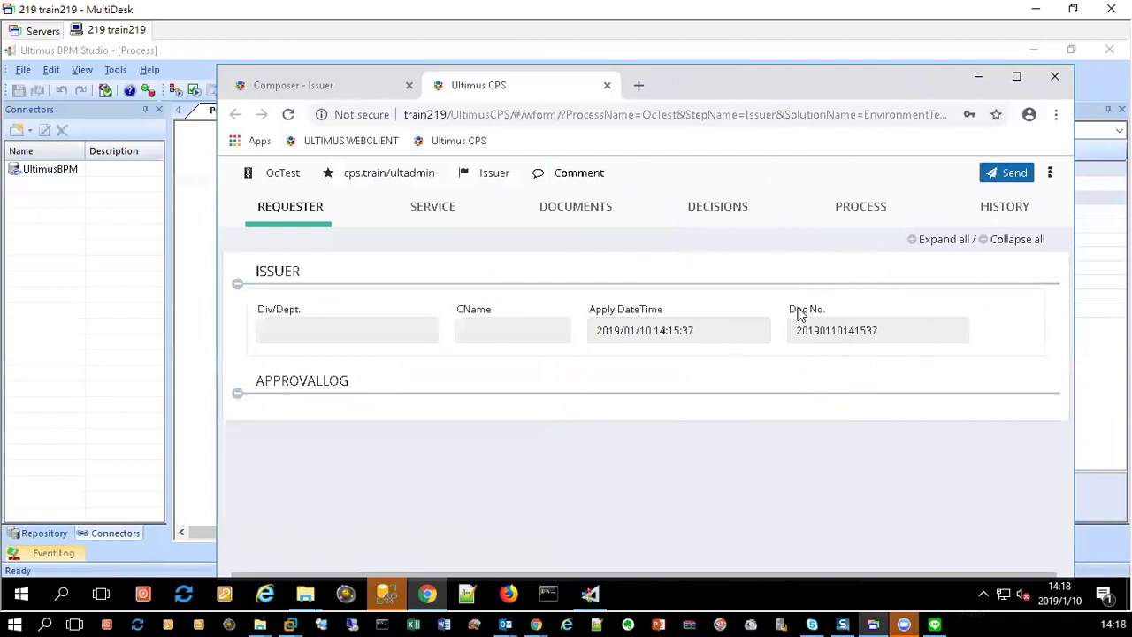
double_click(836, 339)
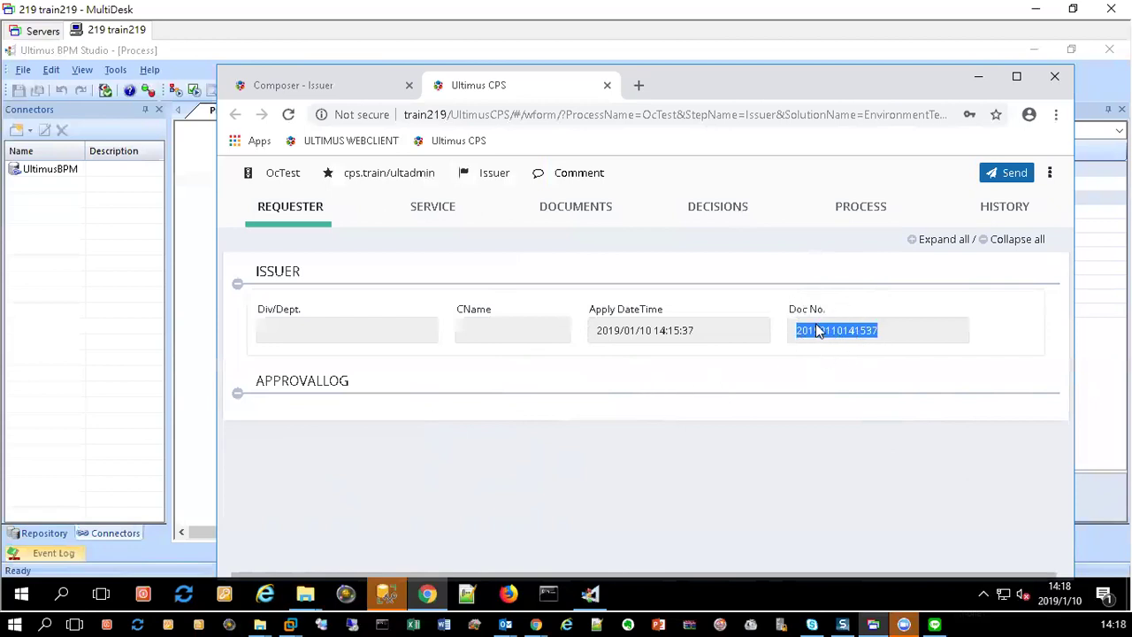
Step: Move the form aside and open the In Progress Data DATABASE flobot's actions
left_click_drag(692, 98, 1000, 153)
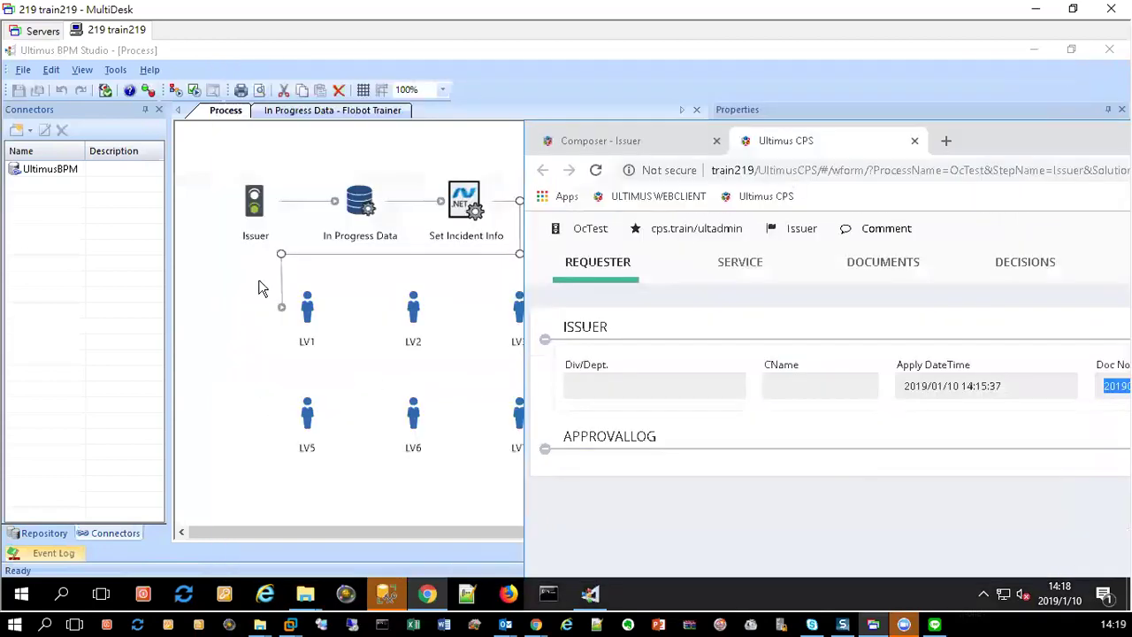
left_click(360, 207)
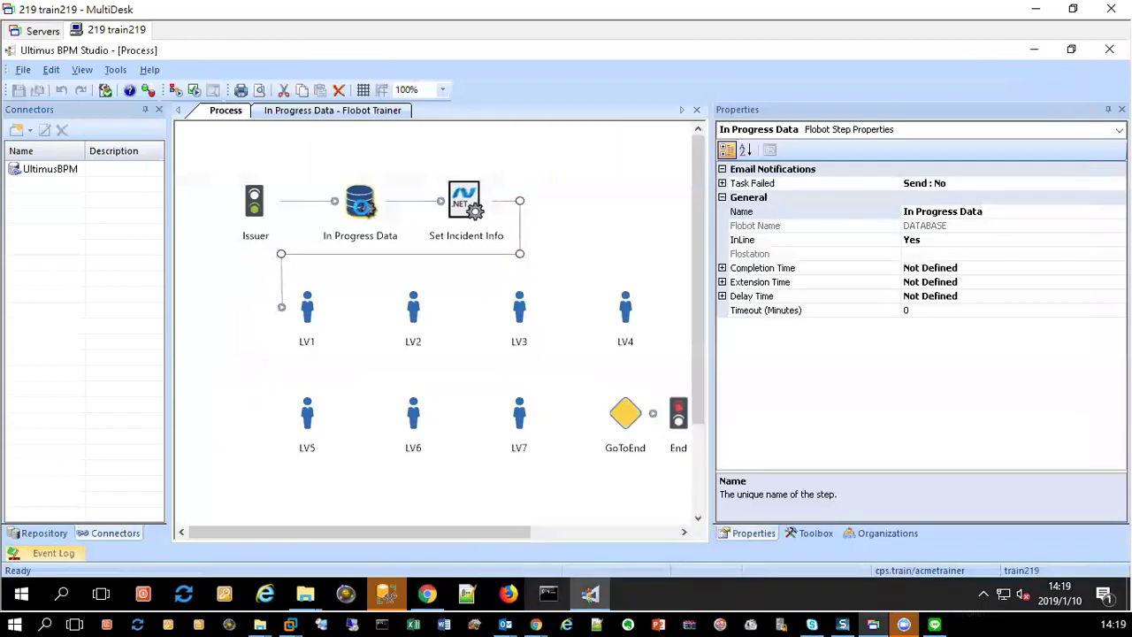
double_click(360, 206)
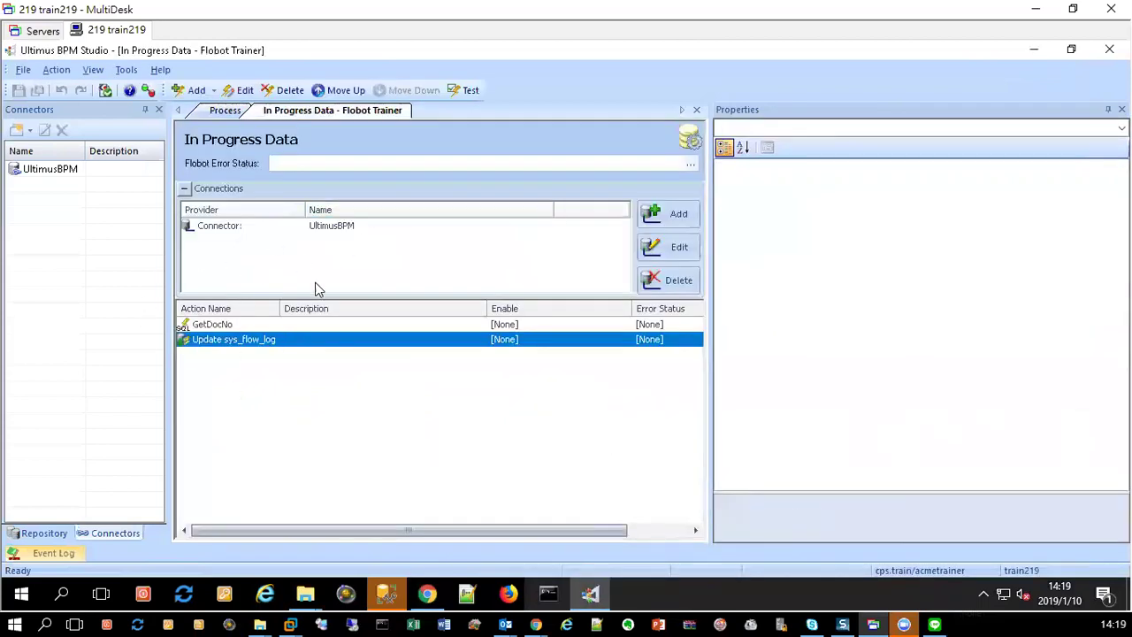
Step: Review the GetDocNo SQL action and the Update sys_flow_log action, then return to the Process diagram
left_click(226, 325)
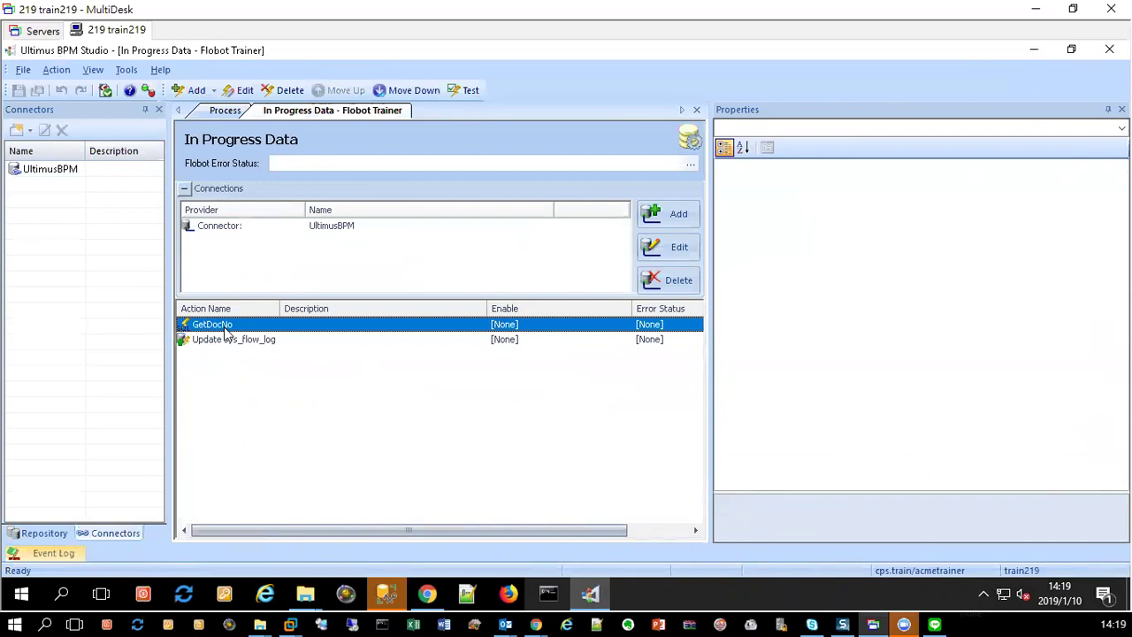
double_click(226, 327)
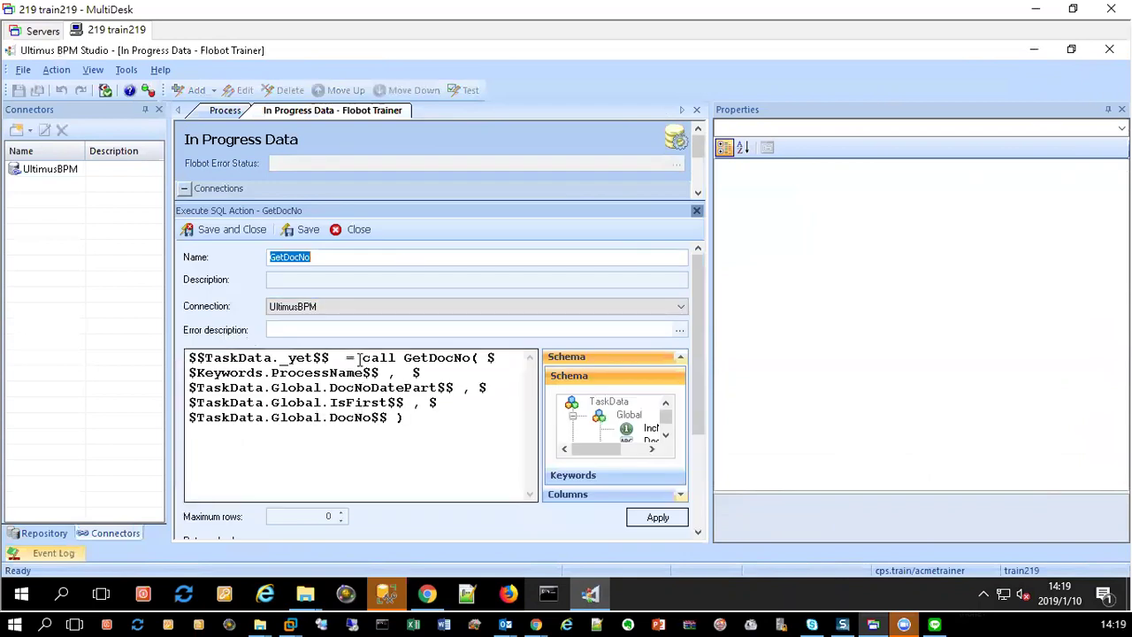
left_click(357, 229)
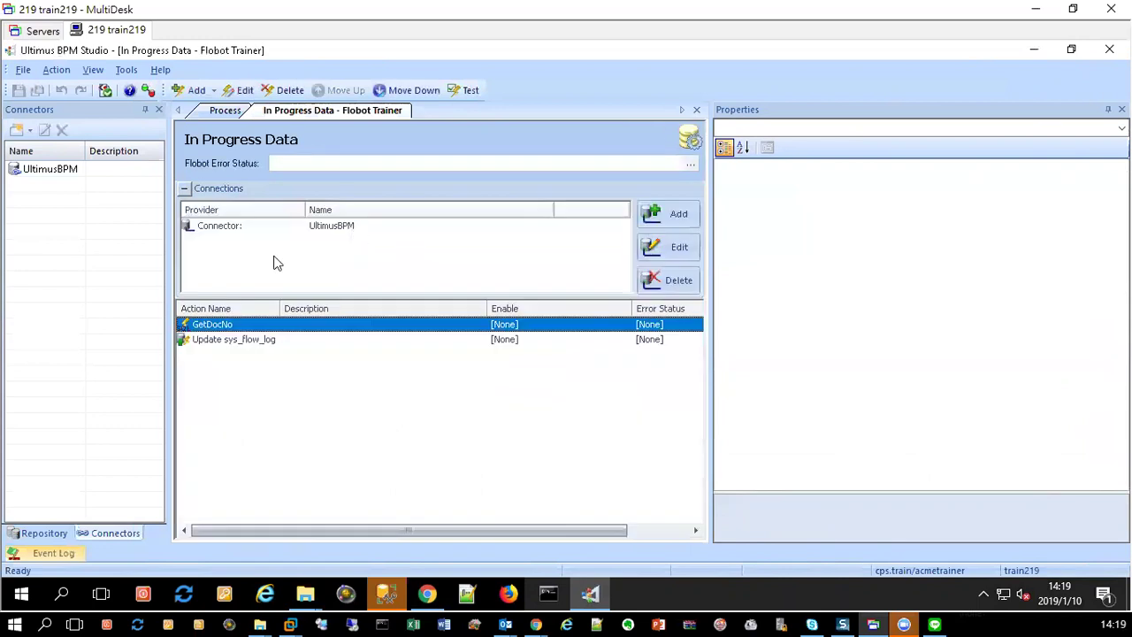
double_click(239, 343)
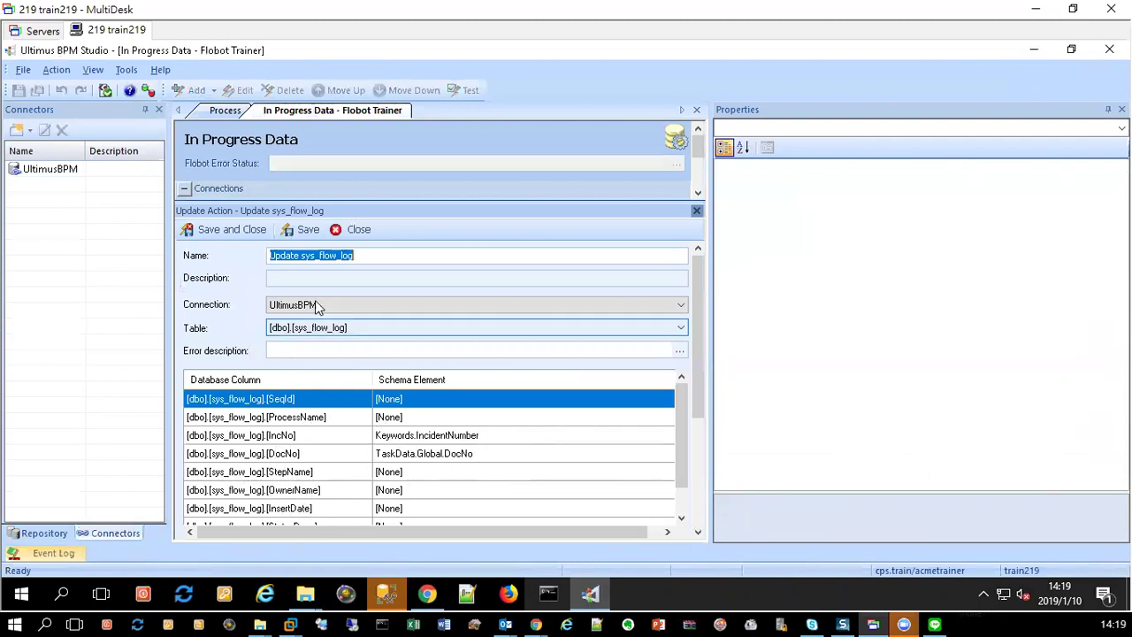
left_click(354, 230)
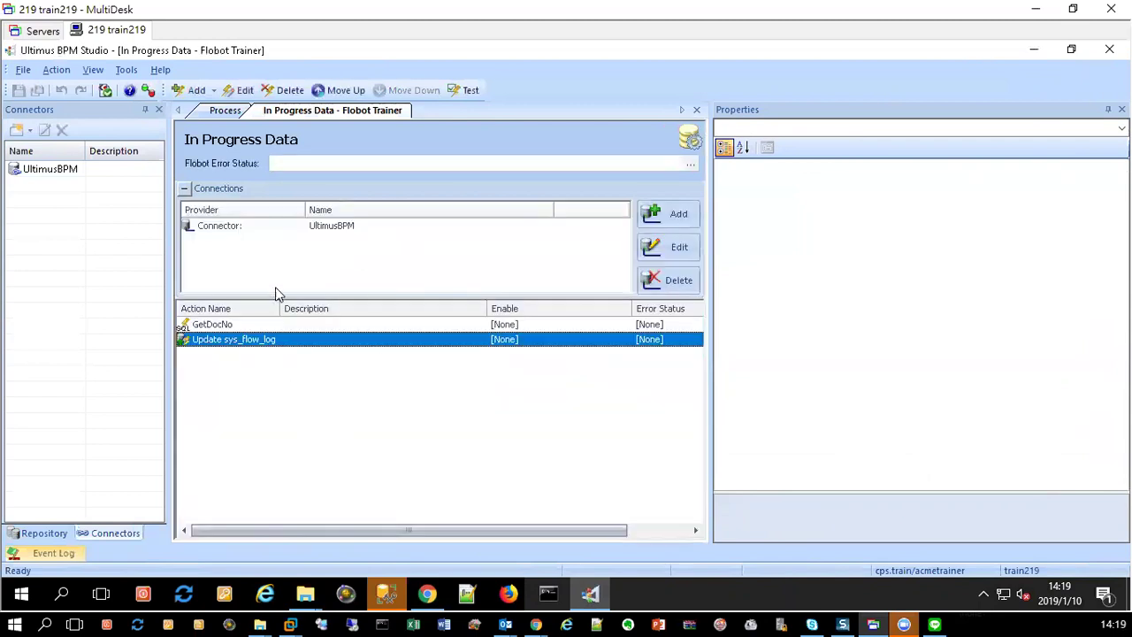
left_click(226, 112)
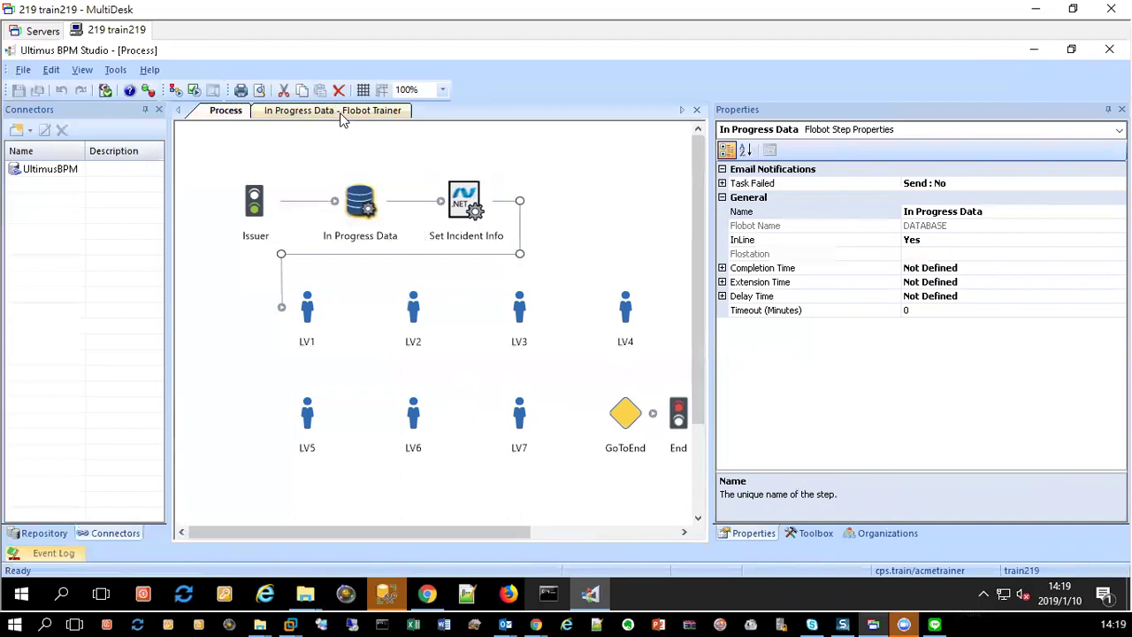
left_click(344, 112)
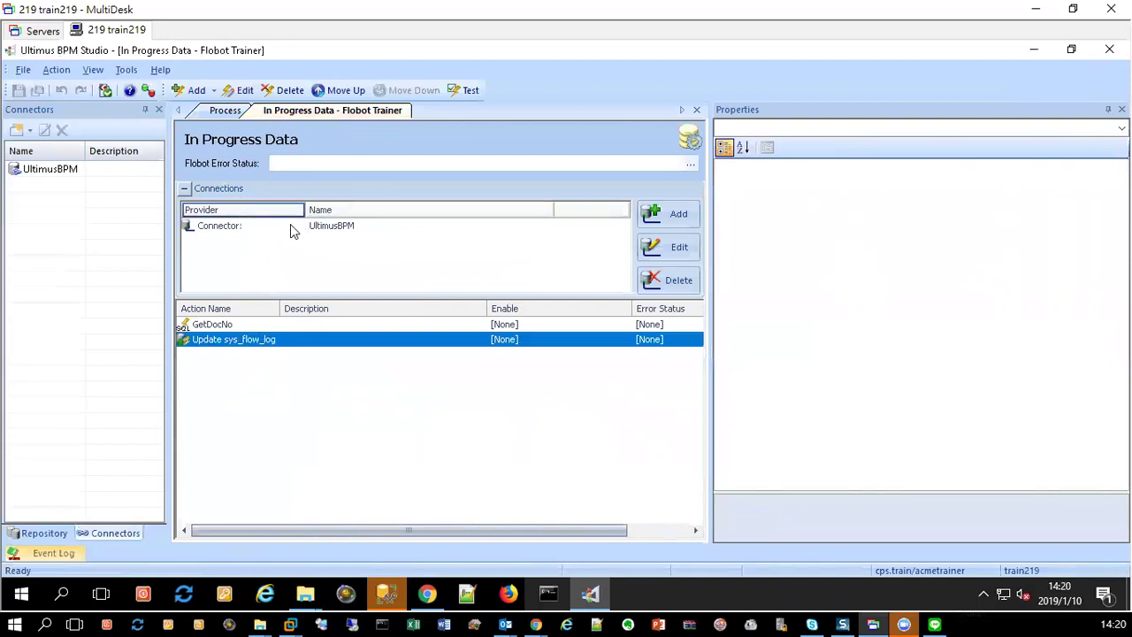
left_click(225, 110)
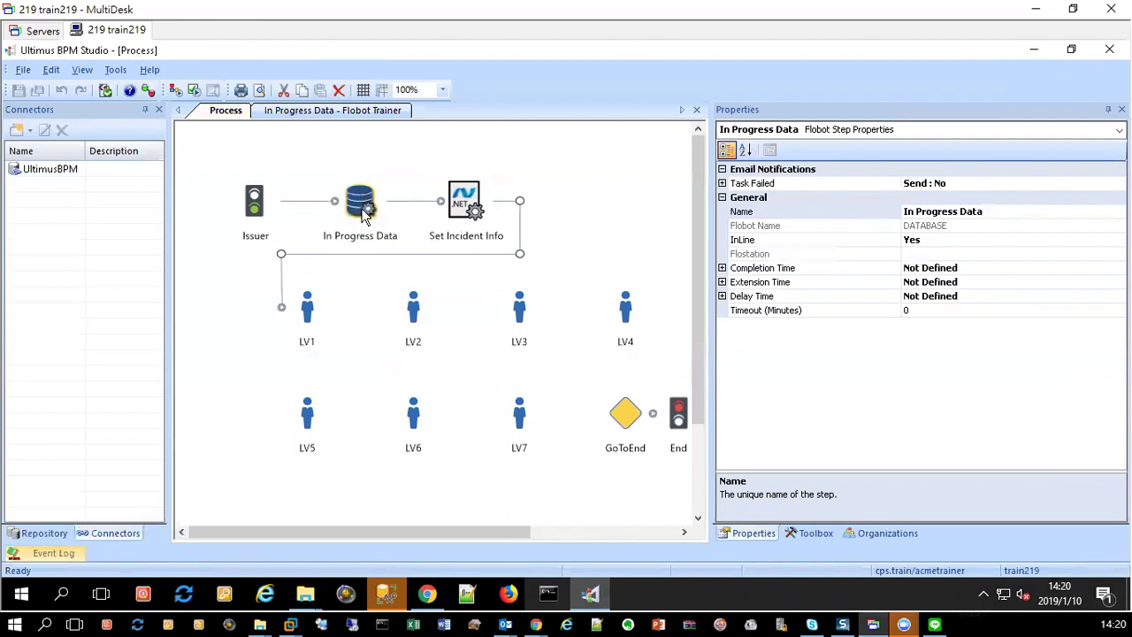
Step: Show the Toolbox listing flobot types such as SharePoint, Web Service, Word and XML
left_click(814, 534)
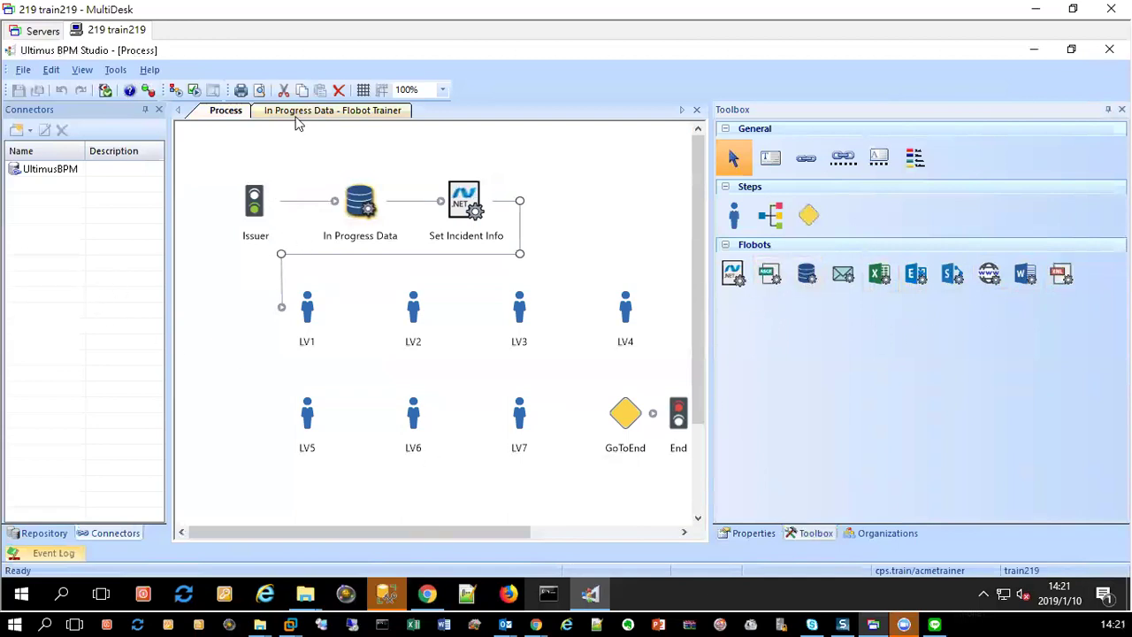
right_click(221, 111)
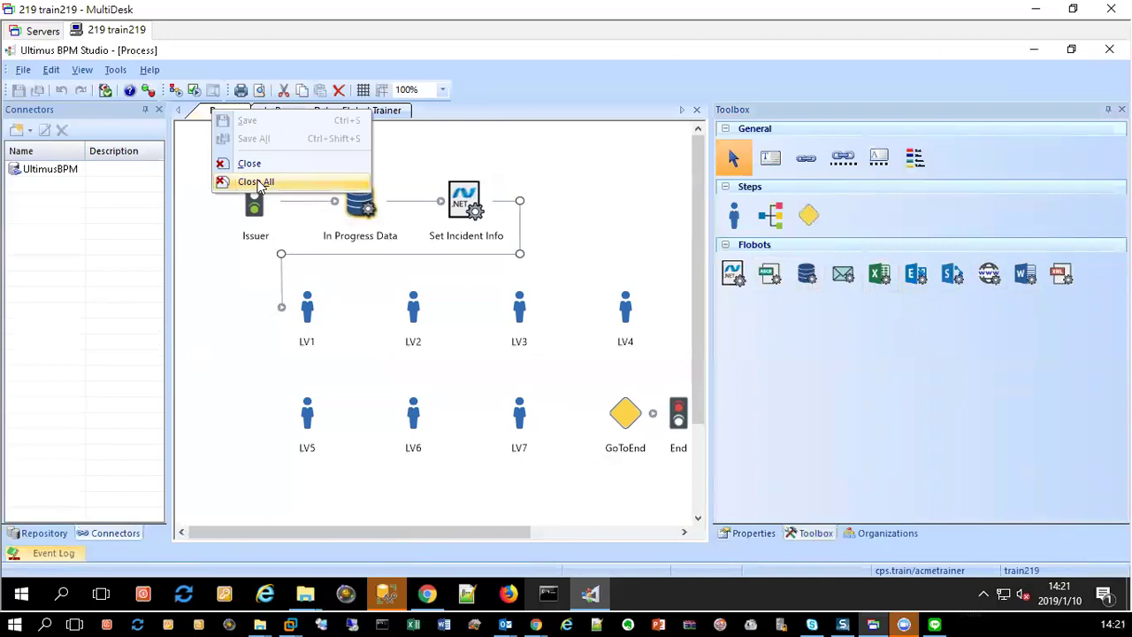
Step: Close all document tabs, undo OcTest's checkout in the Repository, and open AcmeTrainerPR
left_click(248, 181)
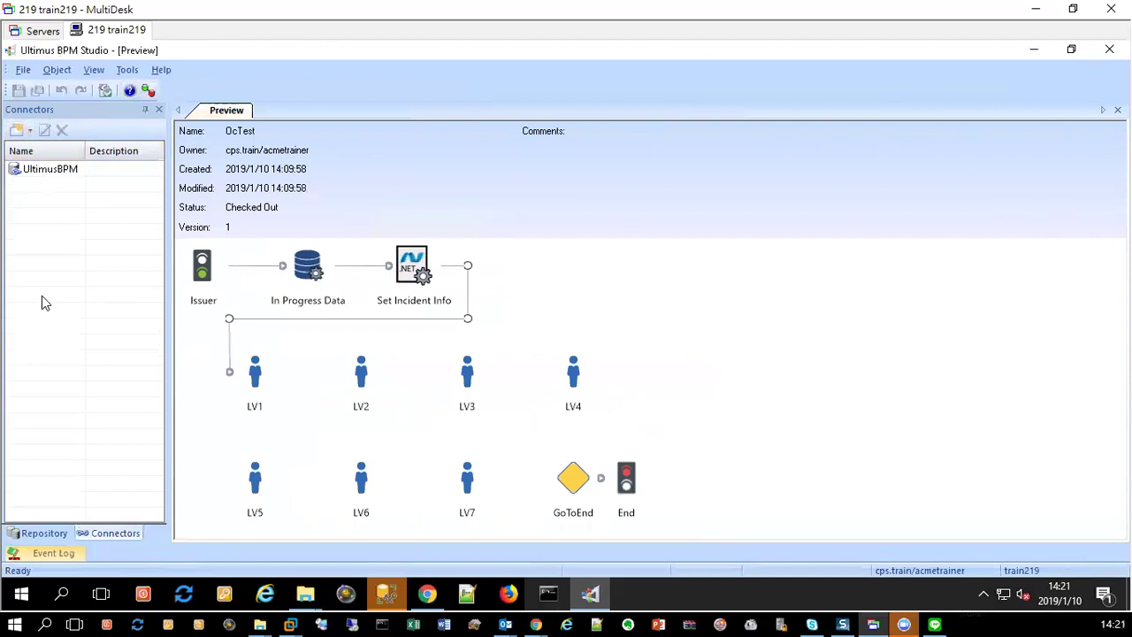
left_click(37, 534)
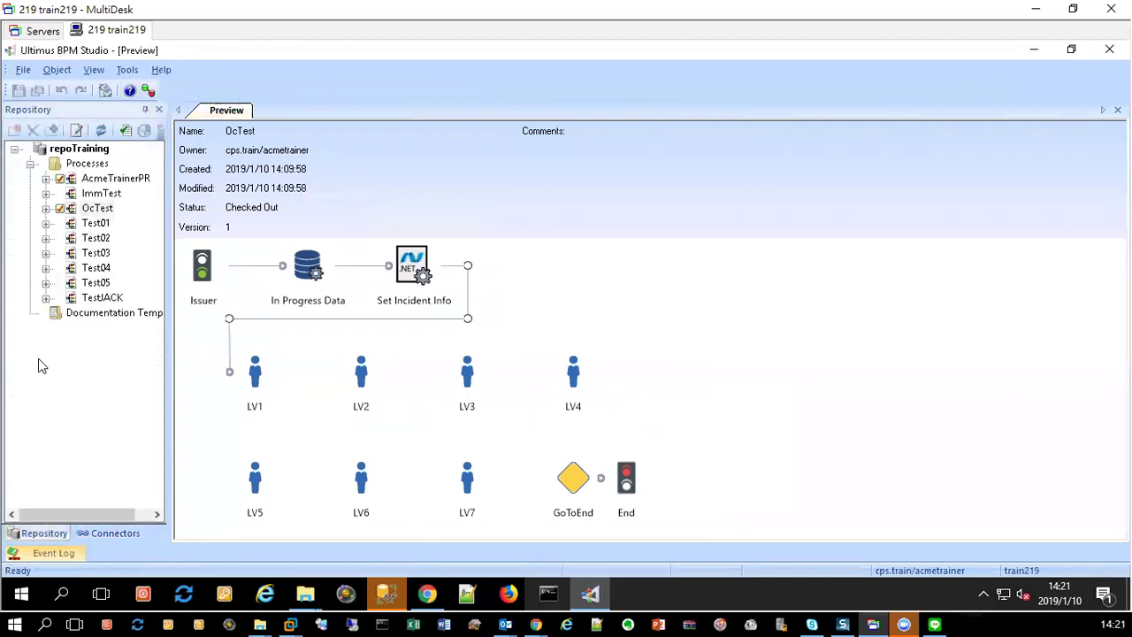
right_click(97, 209)
mouse_move(199, 220)
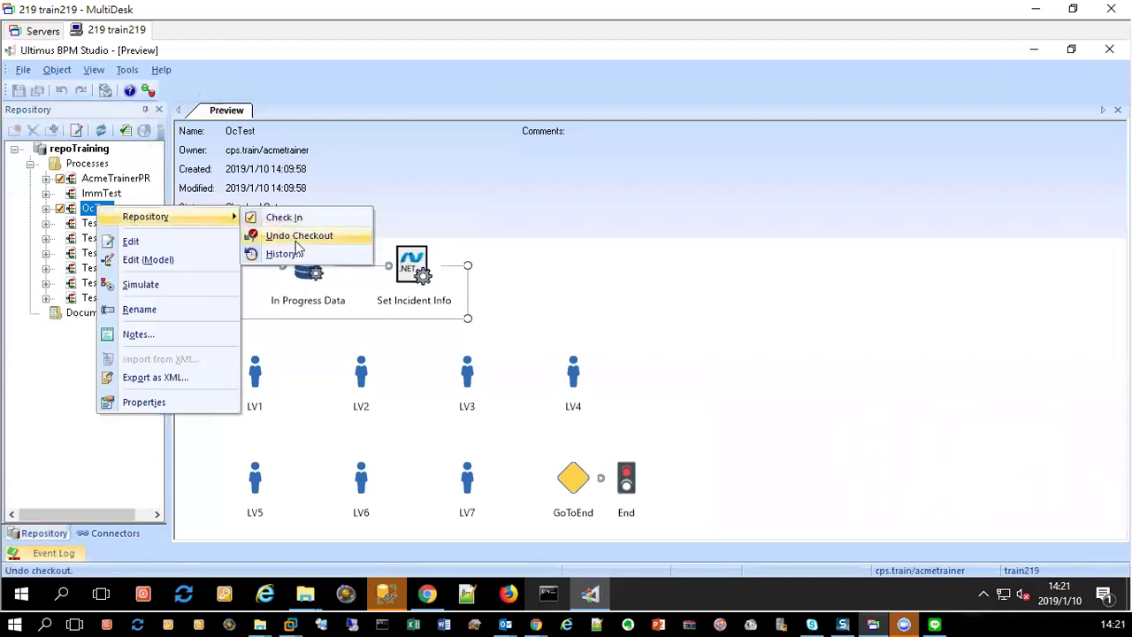
left_click(291, 235)
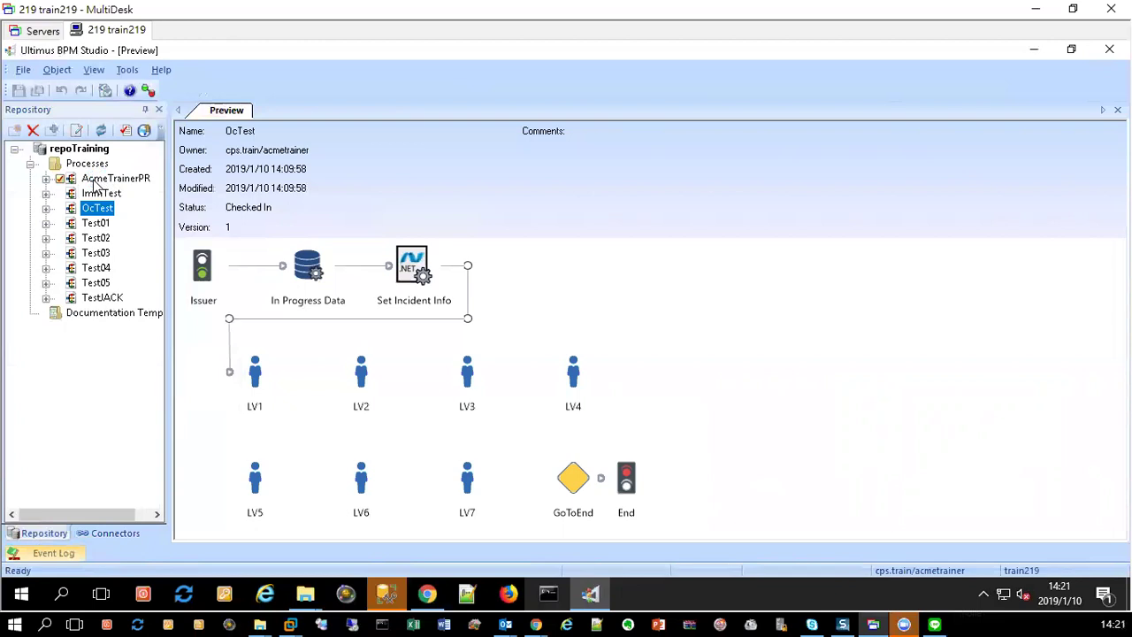
left_click(97, 179)
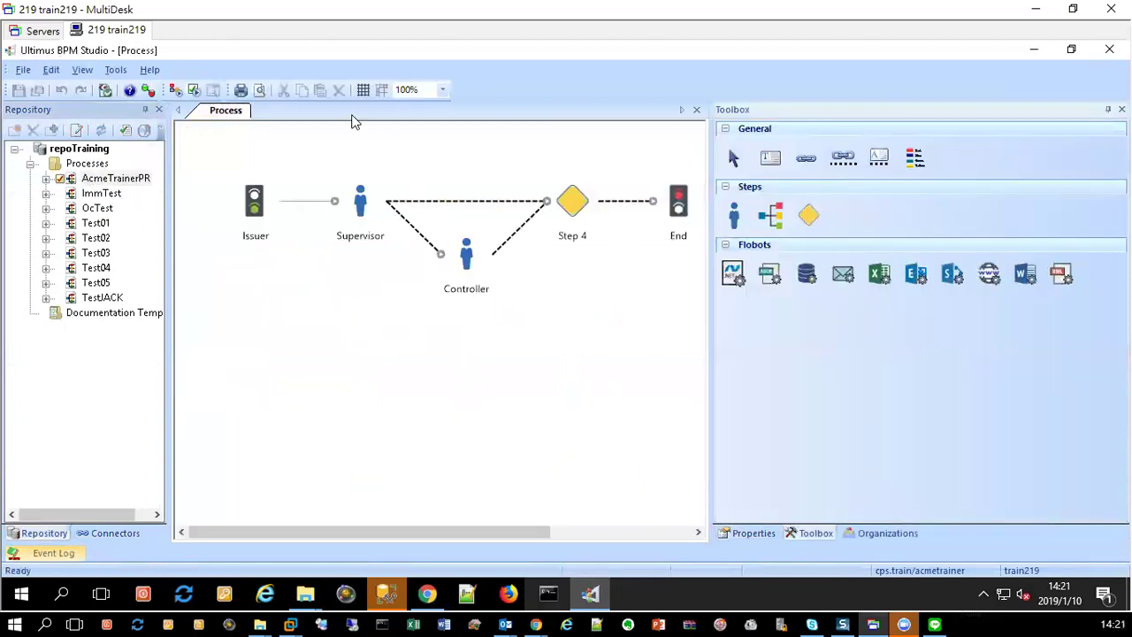
Step: Turn on Show Grid and Snap to Grid and widen the process canvas
left_click(363, 89)
left_click(383, 90)
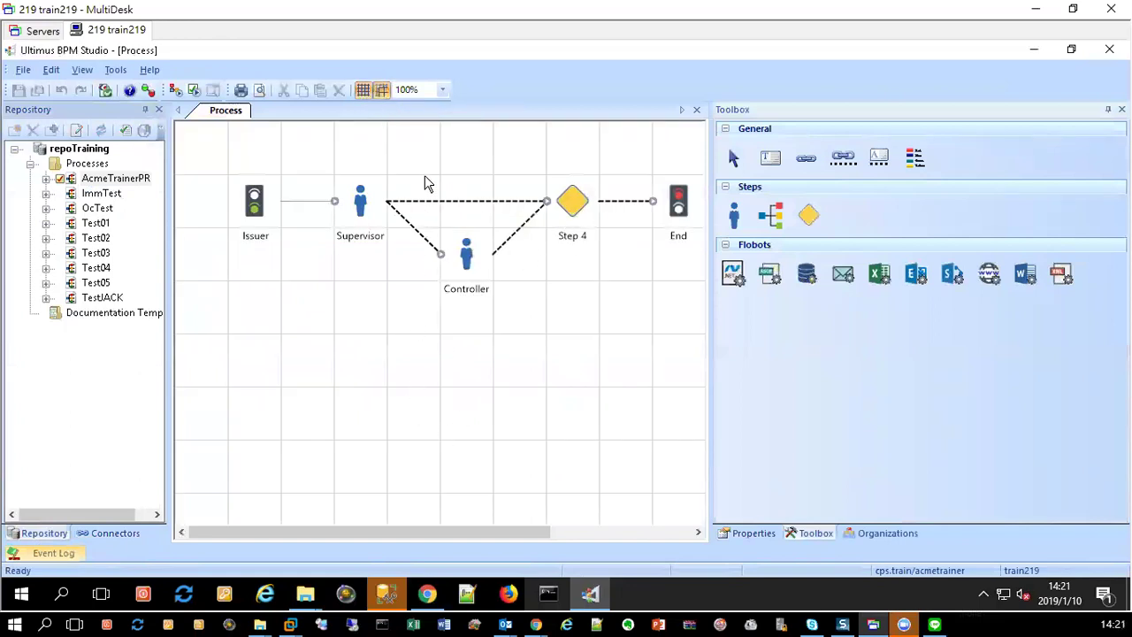
left_click_drag(713, 375, 964, 384)
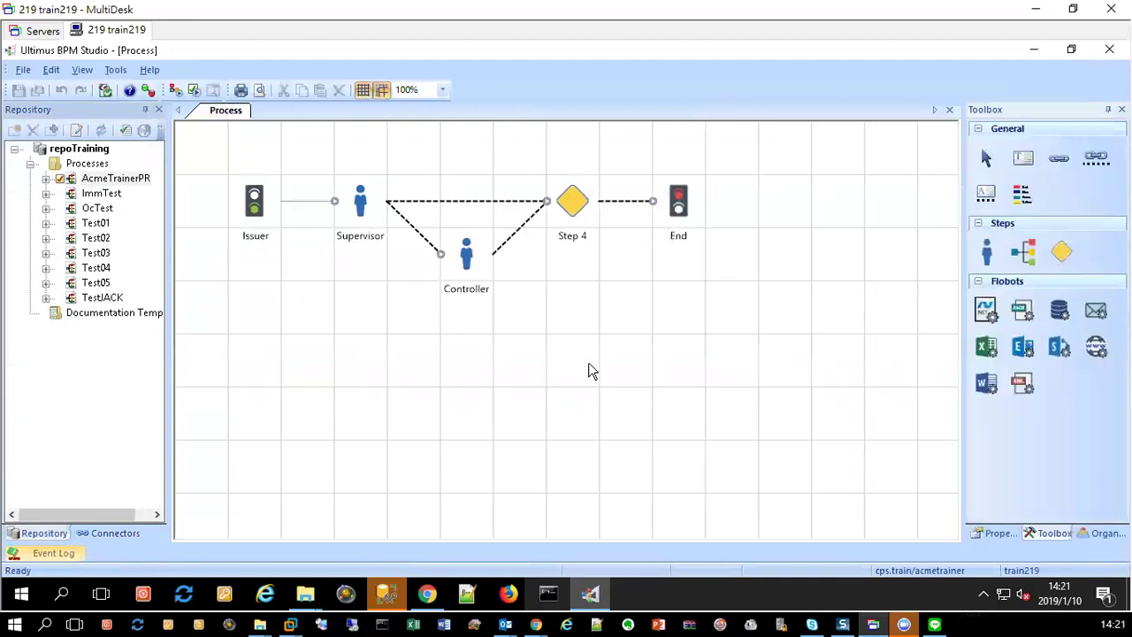
Step: Select Supervisor, Controller, Step 4 and End and drag them right, away from Issuer
left_click_drag(309, 147, 786, 313)
left_click_drag(588, 278, 771, 334)
left_click_drag(318, 145, 766, 328)
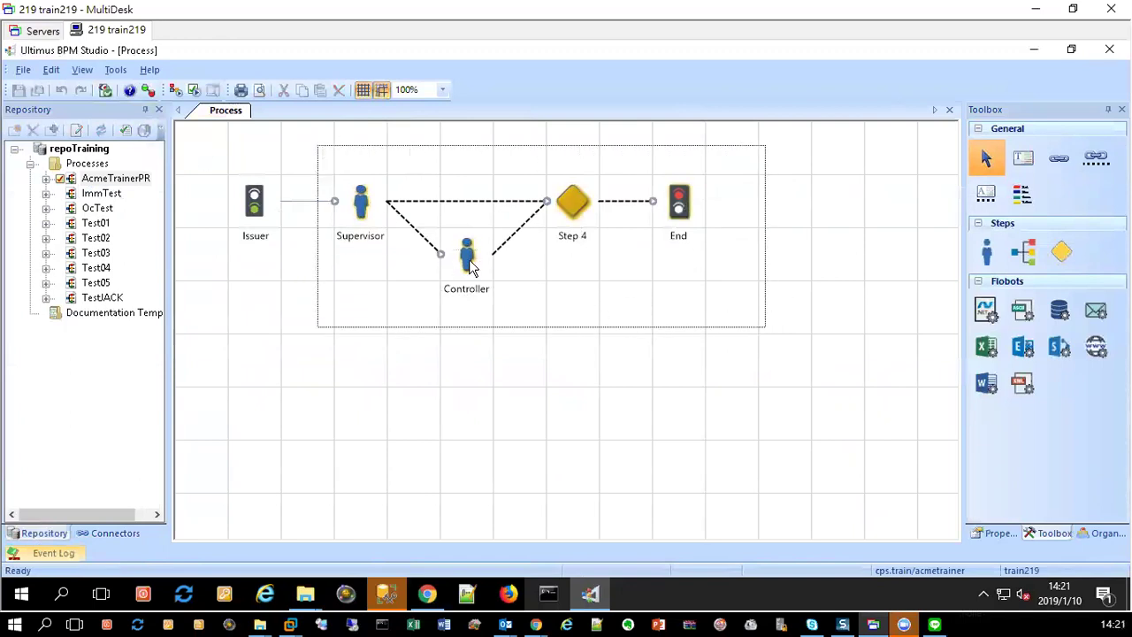
left_click_drag(468, 253, 627, 252)
Step: Delete the Issuer–Supervisor connector and place a Database flobot Step 5 and .NET flobot Step 6
left_click(403, 208)
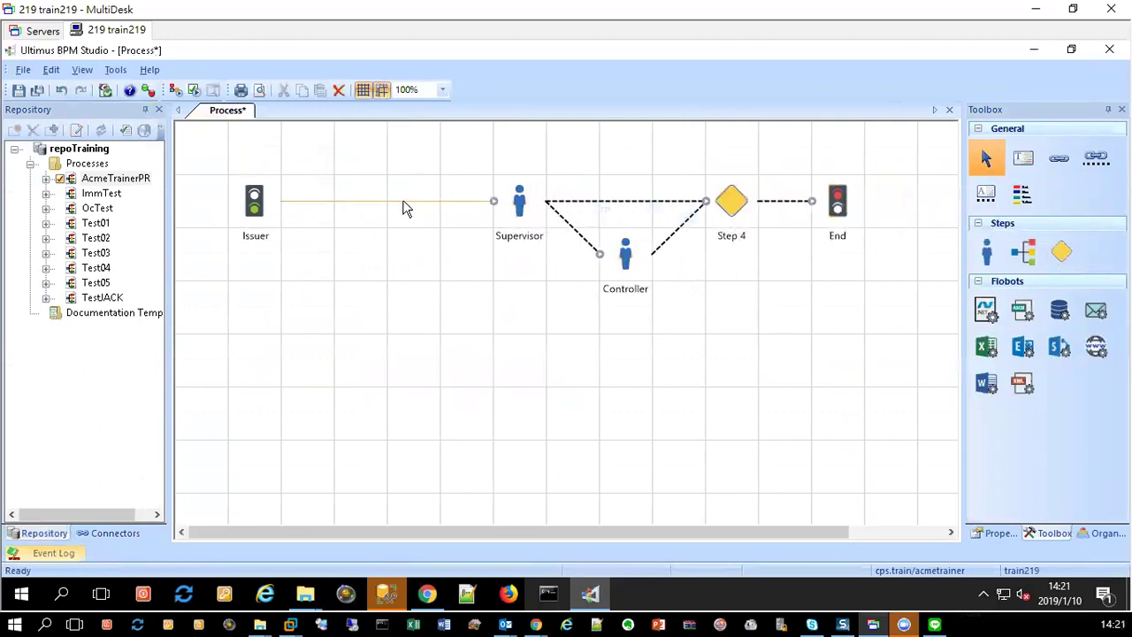
key("Delete")
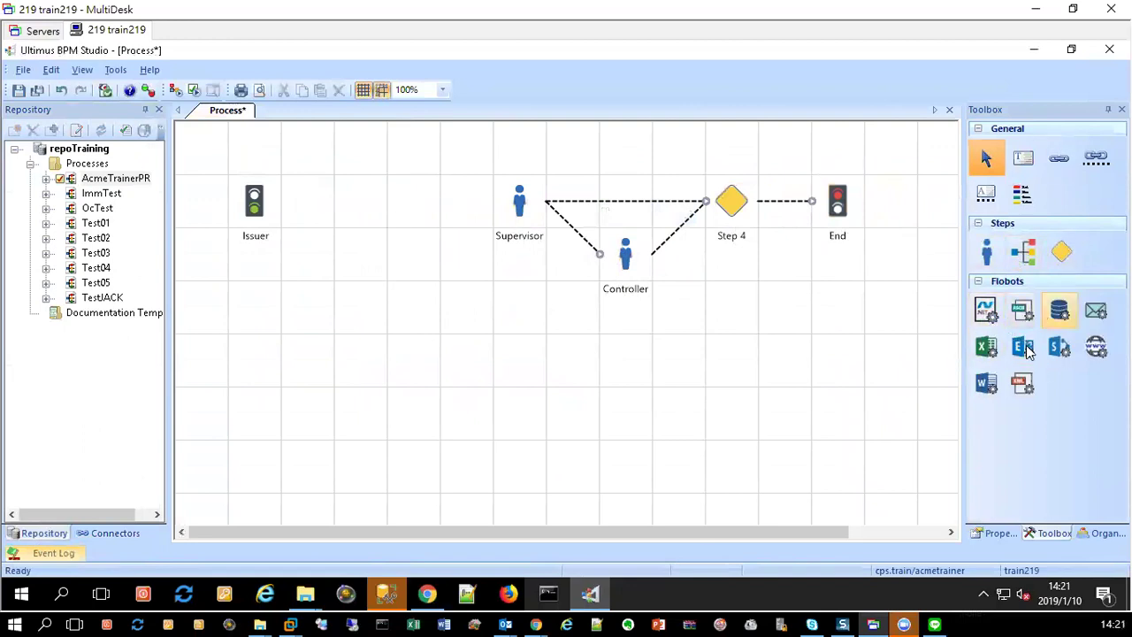
left_click(1068, 315)
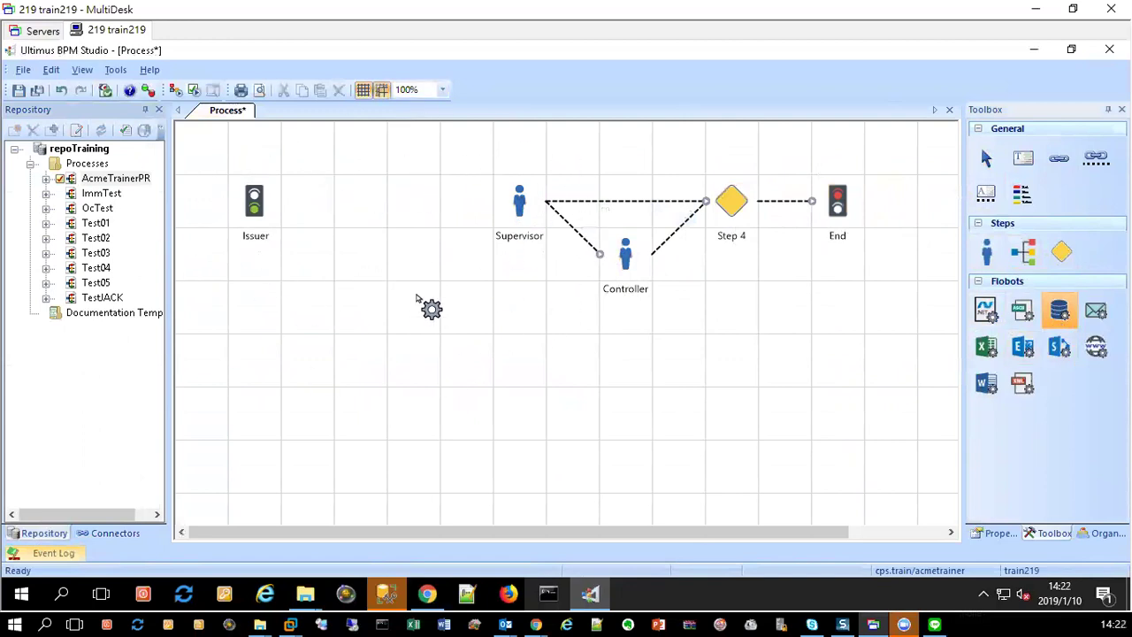
left_click(358, 254)
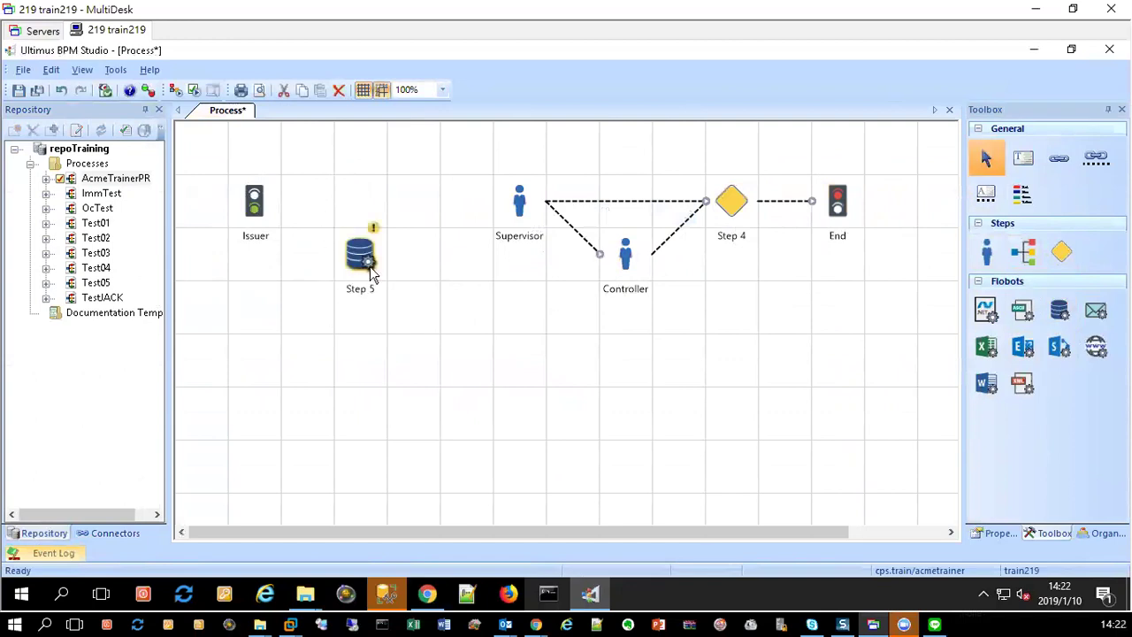
left_click(986, 310)
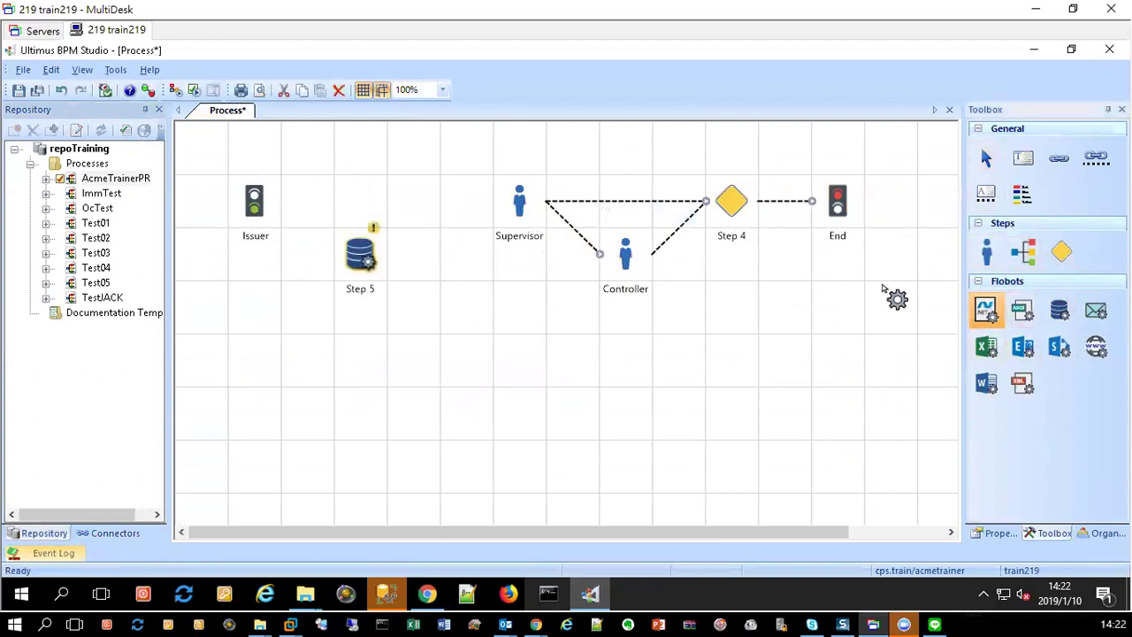
left_click(464, 252)
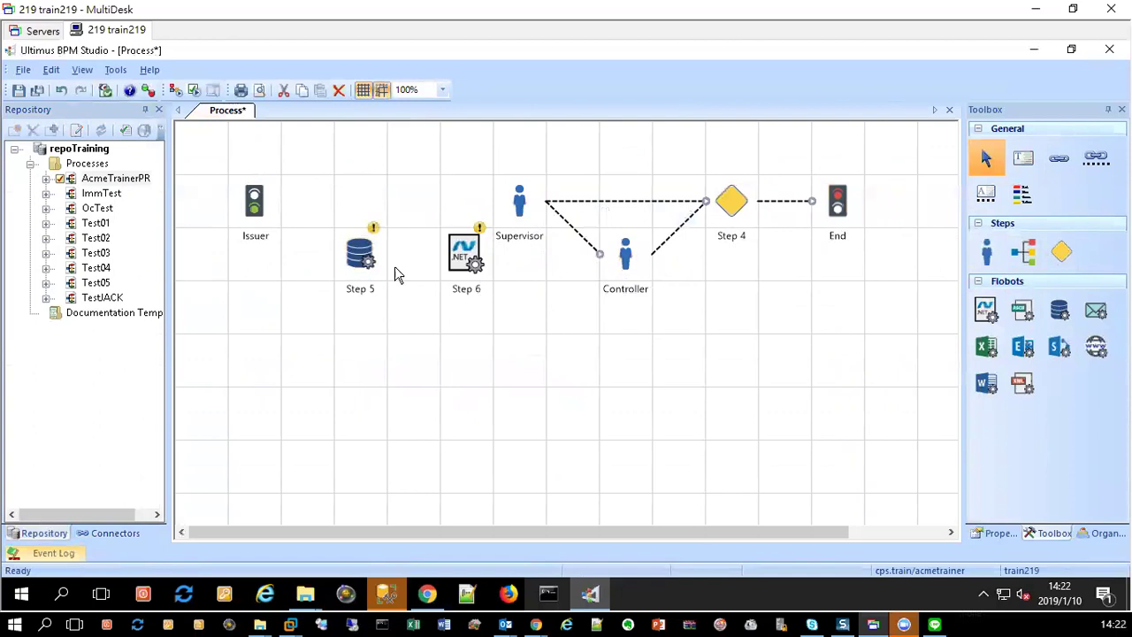
Step: Align Steps 5 and 6 in Issuer's row and shift Supervisor, Controller, Step 4 and End further right
left_click(346, 272)
left_click_drag(346, 272, 361, 221)
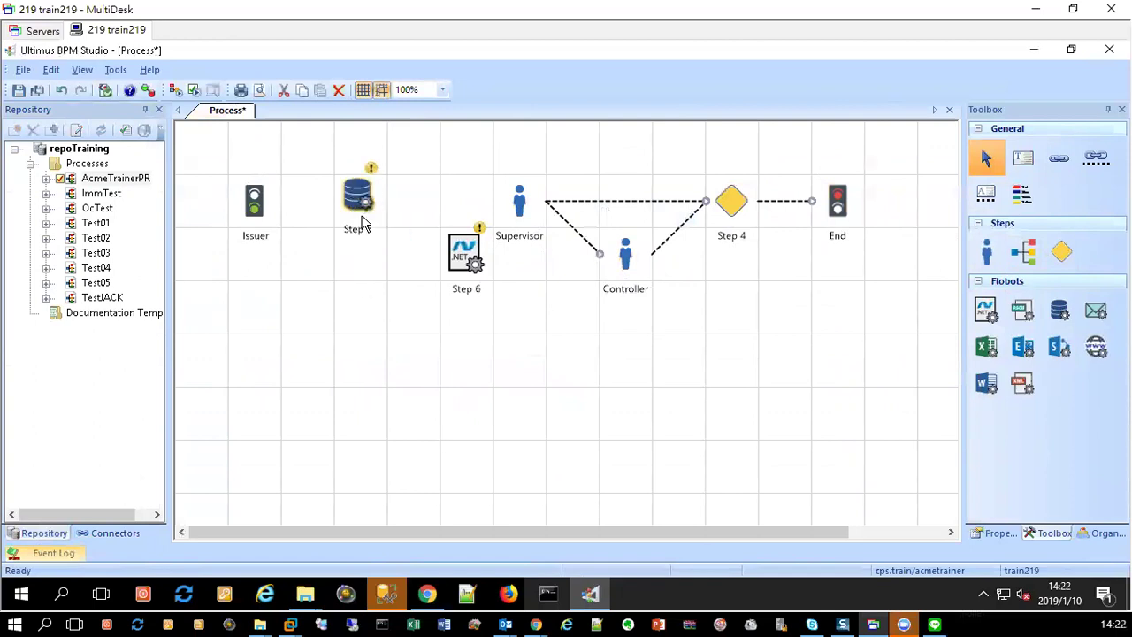
left_click_drag(474, 269, 475, 217)
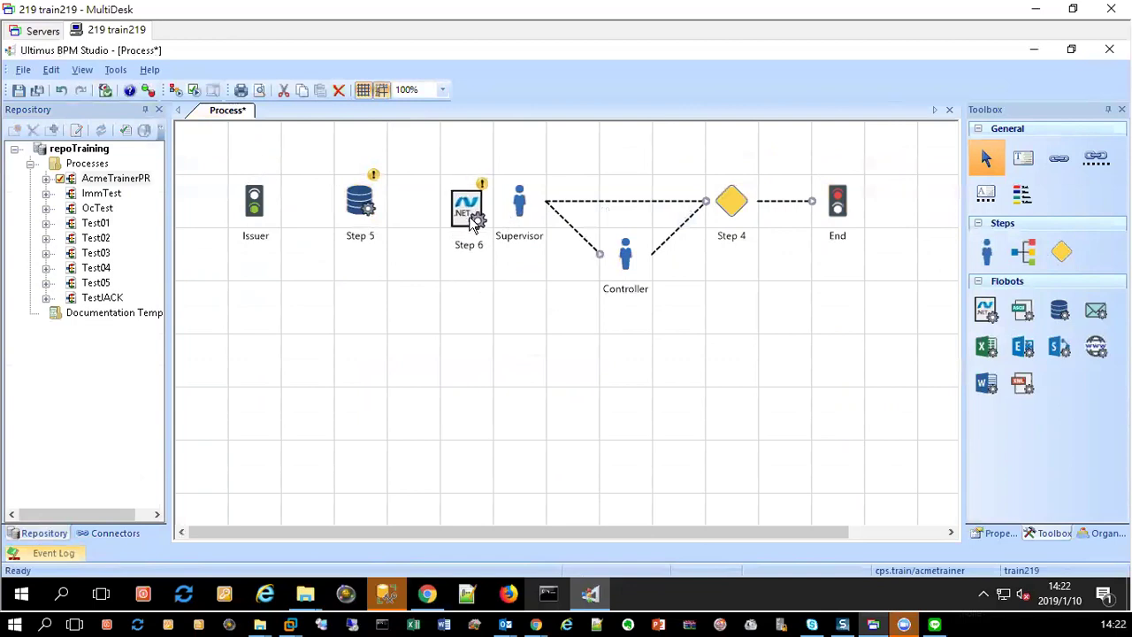
left_click_drag(498, 159, 910, 320)
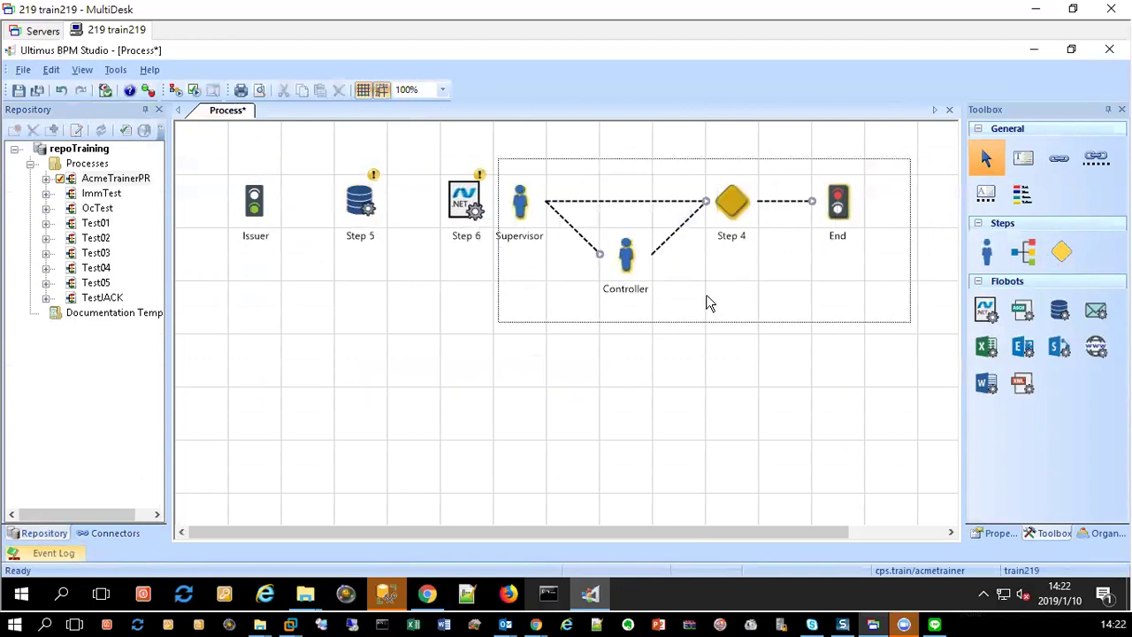
left_click_drag(630, 266, 739, 258)
left_click_drag(716, 257, 703, 256)
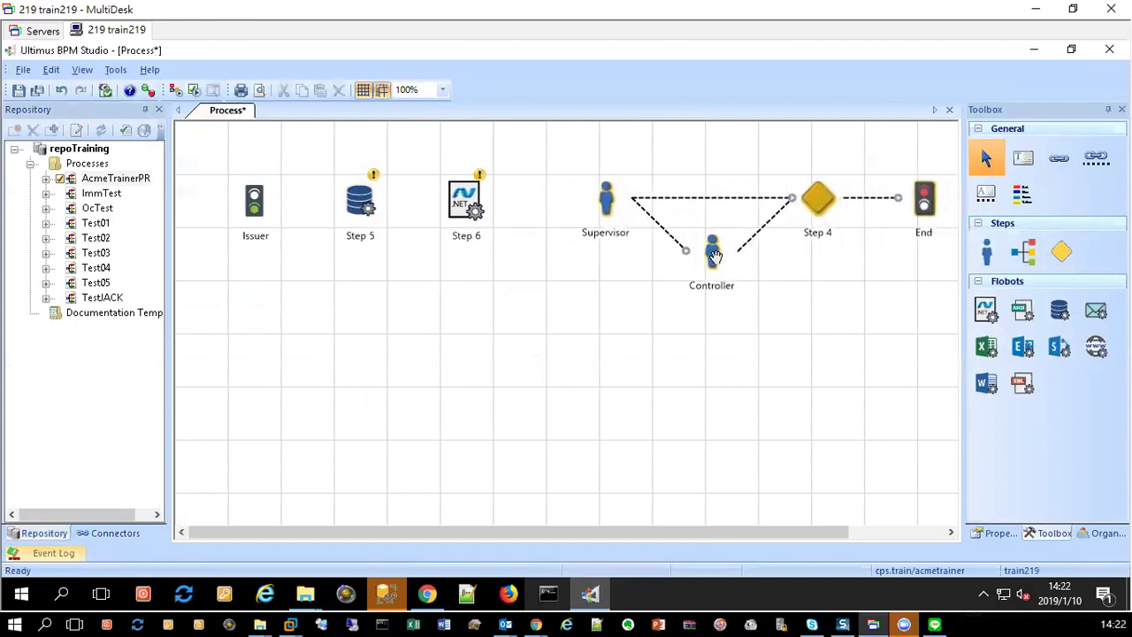
Step: Reselect Supervisor, Controller, Step 4 and End and nudge them slightly back left
left_click(672, 223)
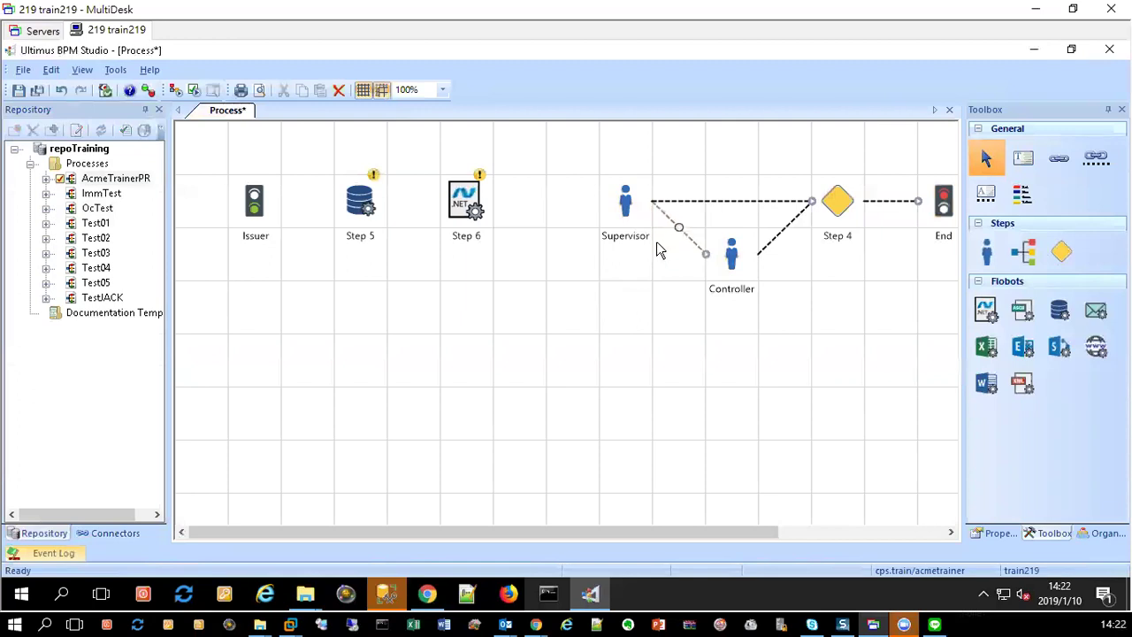
left_click(602, 250)
left_click_drag(580, 160, 960, 311)
left_click_drag(620, 196, 567, 197)
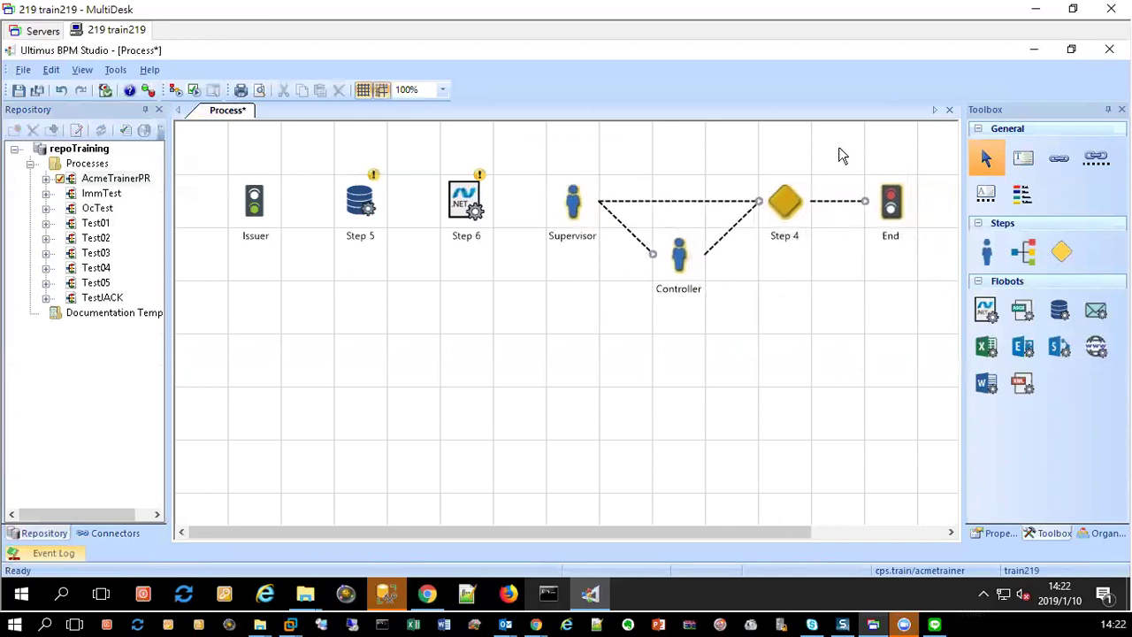
left_click(1058, 158)
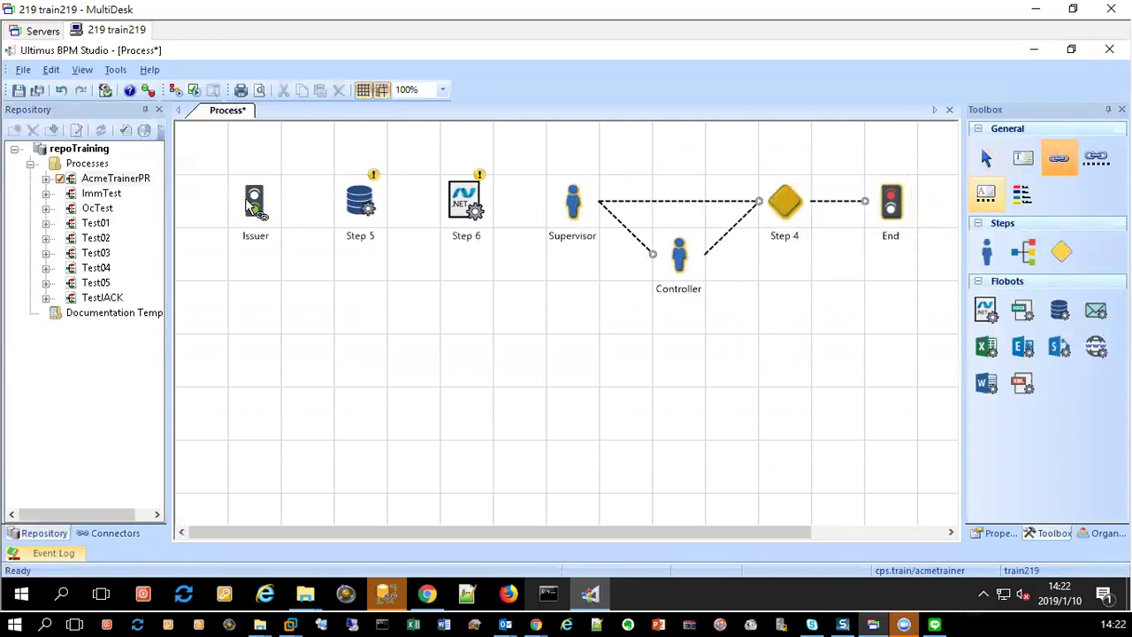
Step: Draw links Issuer→Step 5, Step 5→Step 6 and Step 6→Supervisor, then select Supervisor
left_click_drag(257, 202, 353, 212)
key("Escape")
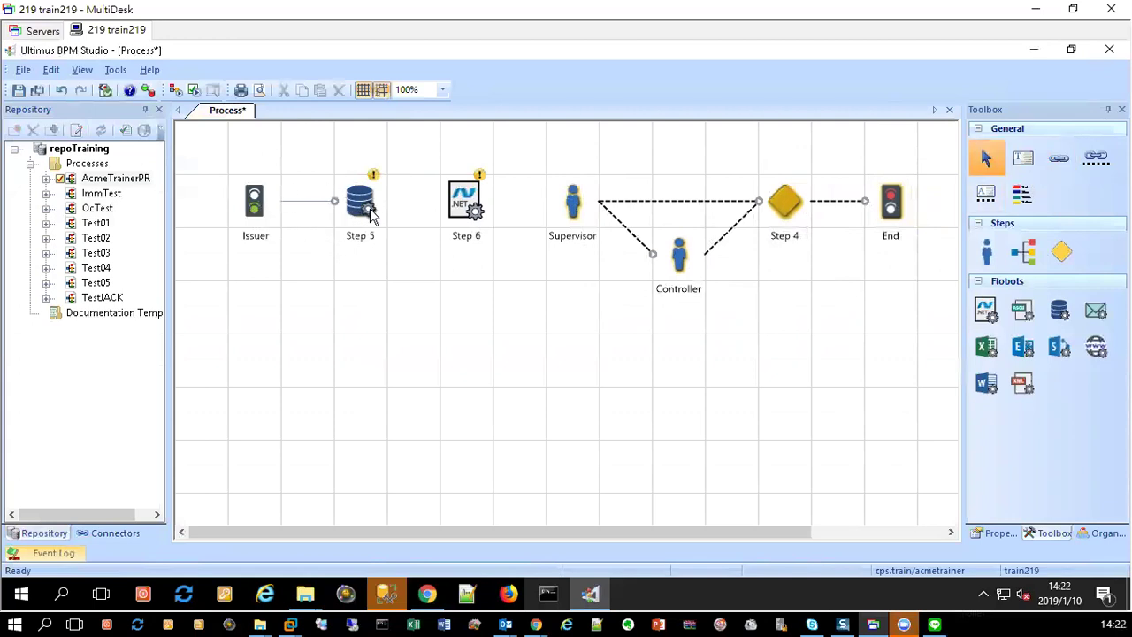
left_click(1058, 157)
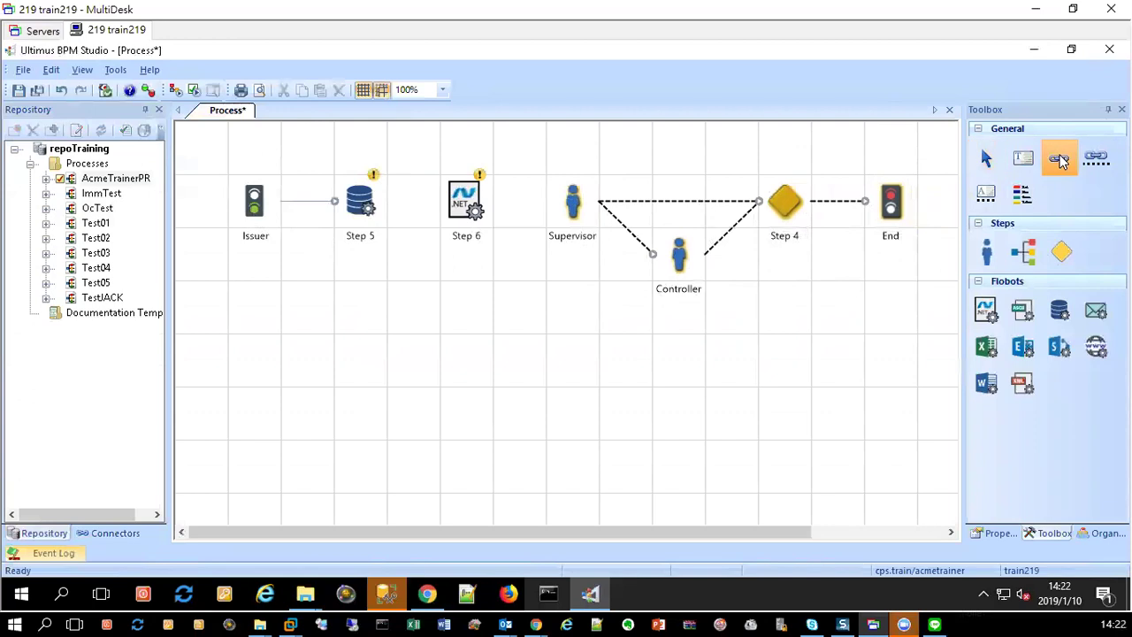
left_click_drag(361, 200, 468, 205)
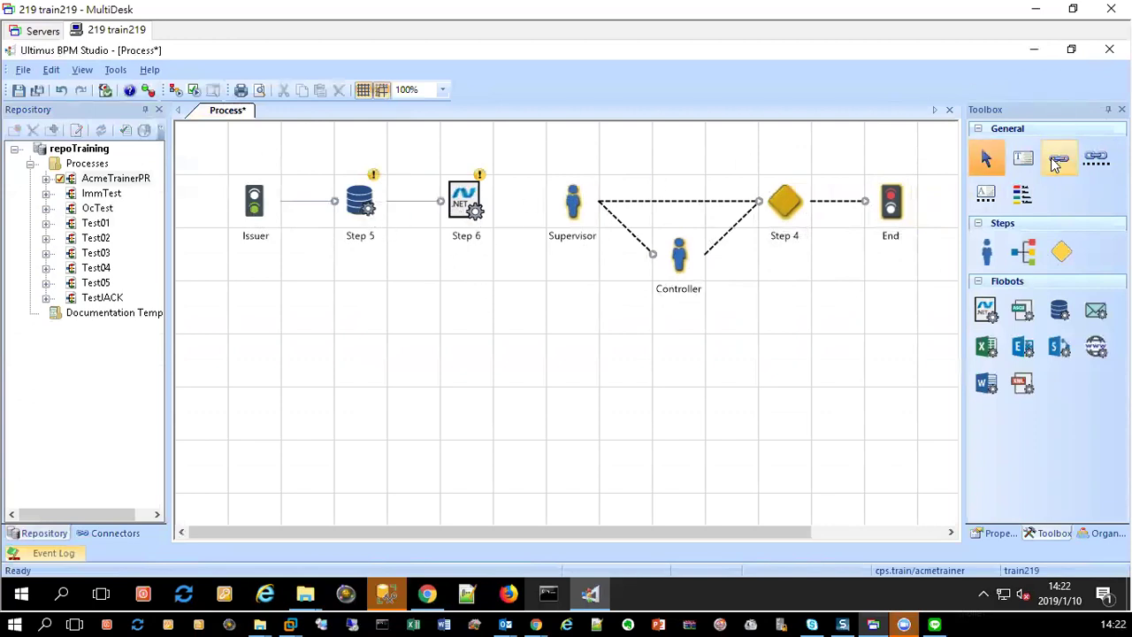
left_click_drag(491, 212, 570, 208)
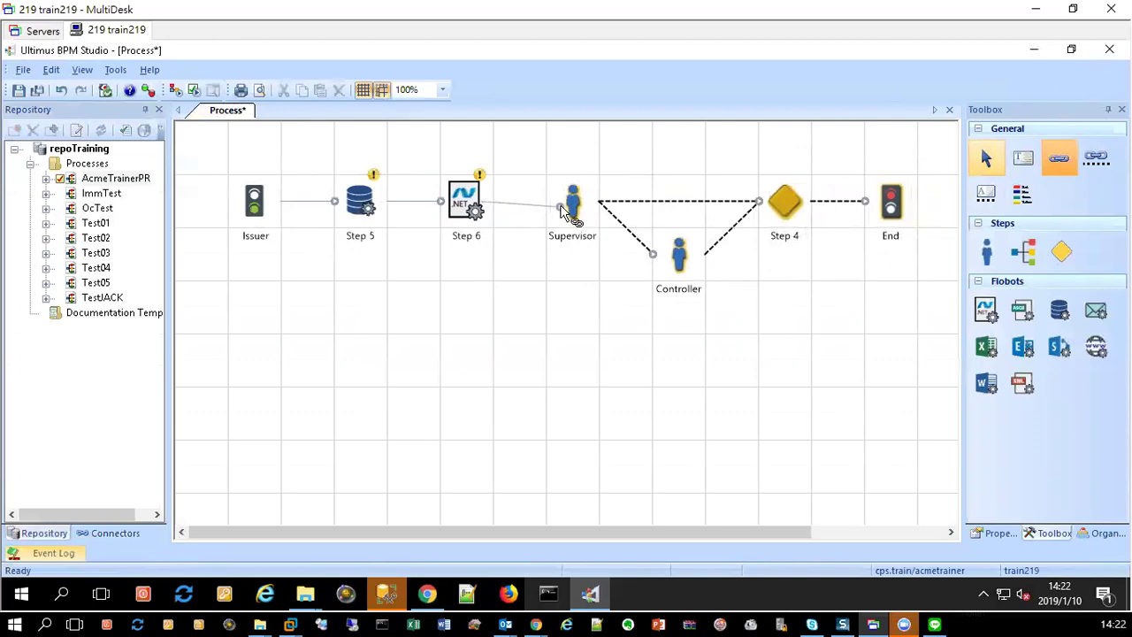
key("Escape")
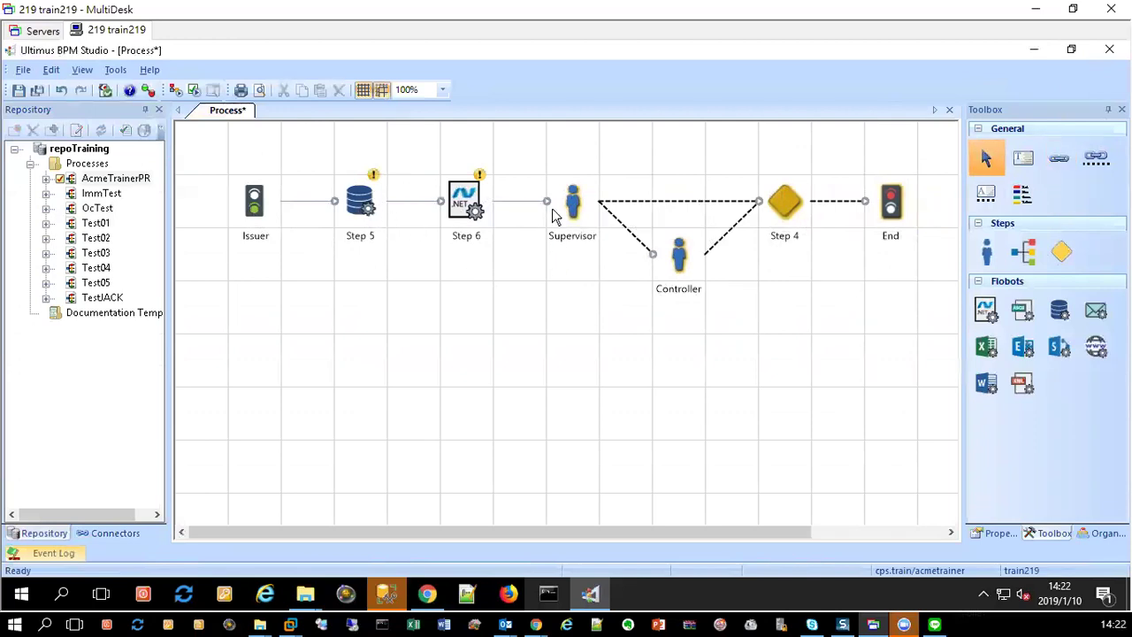
left_click(575, 206)
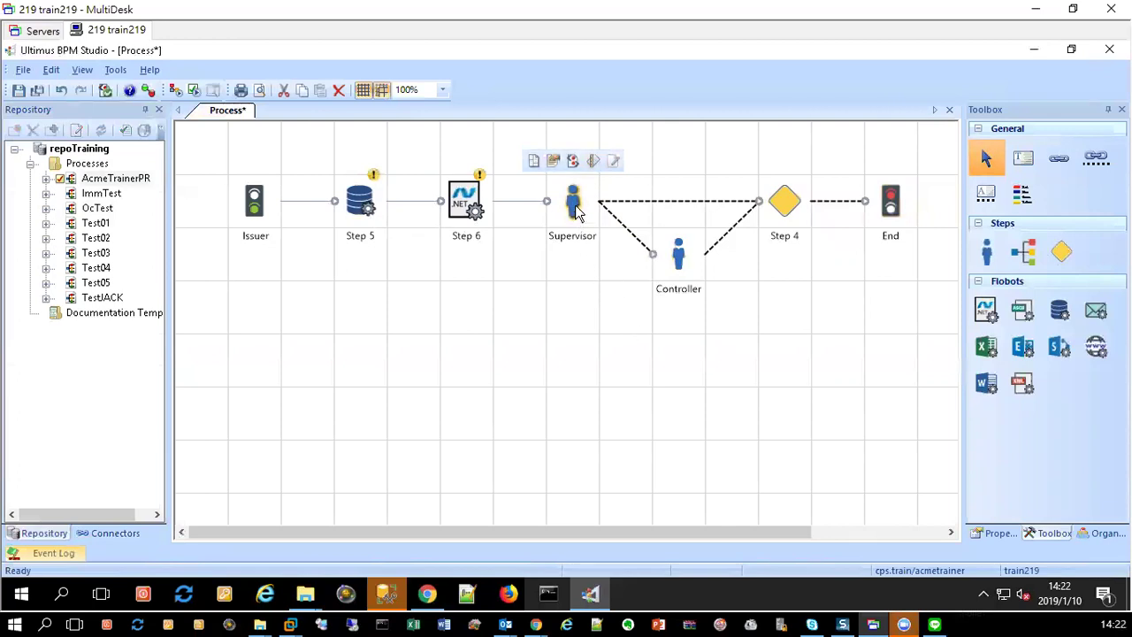
left_click(591, 162)
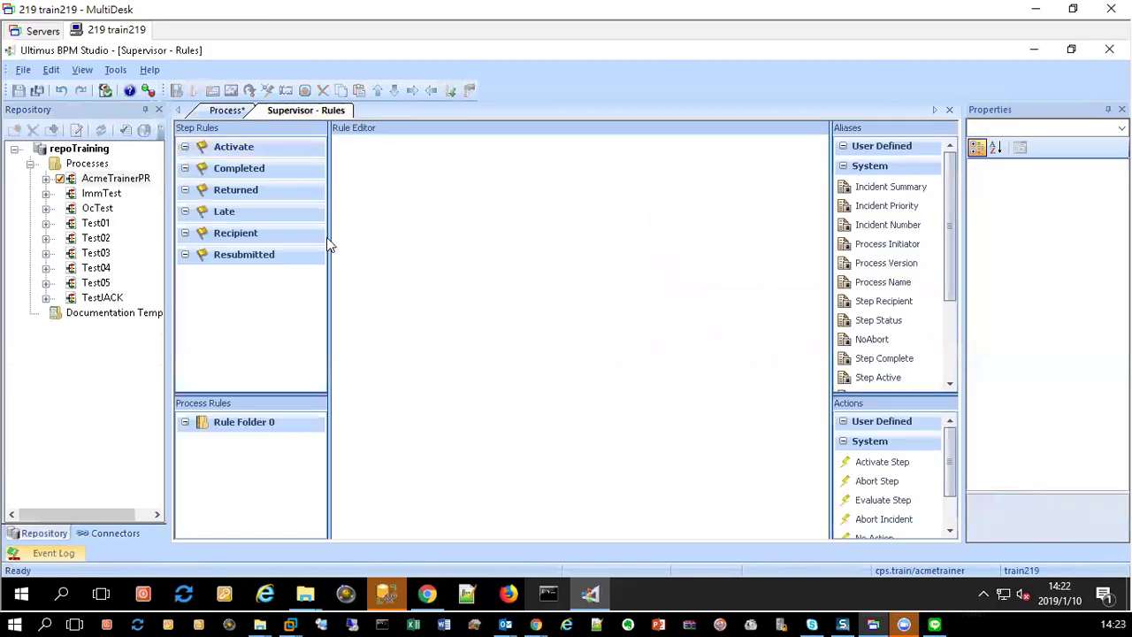
left_click(237, 171)
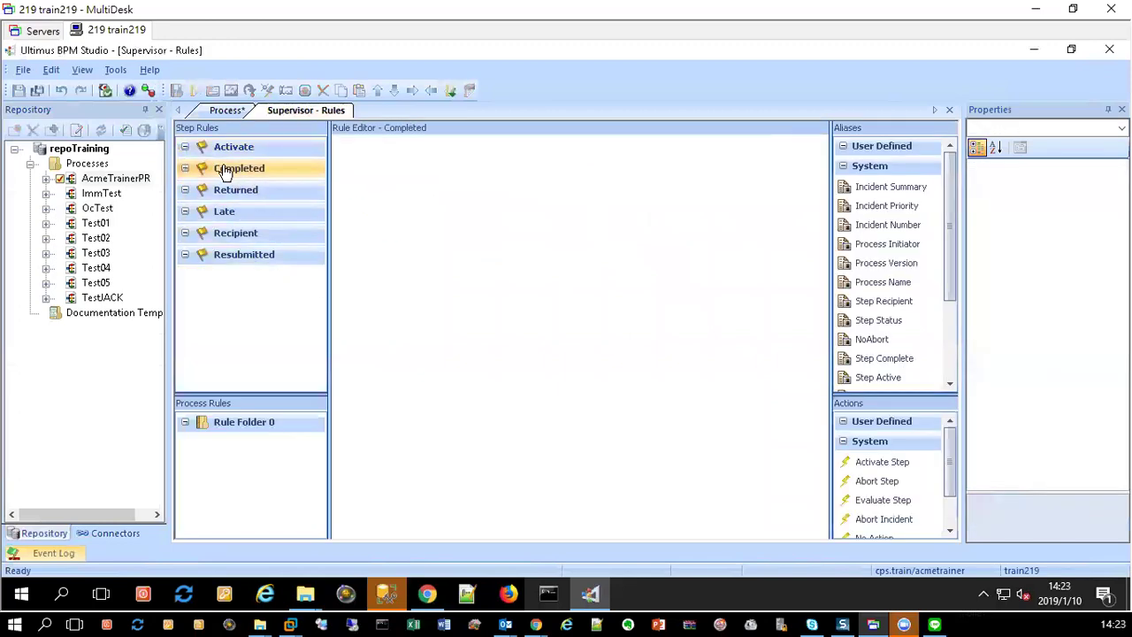
right_click(263, 182)
left_click(269, 177)
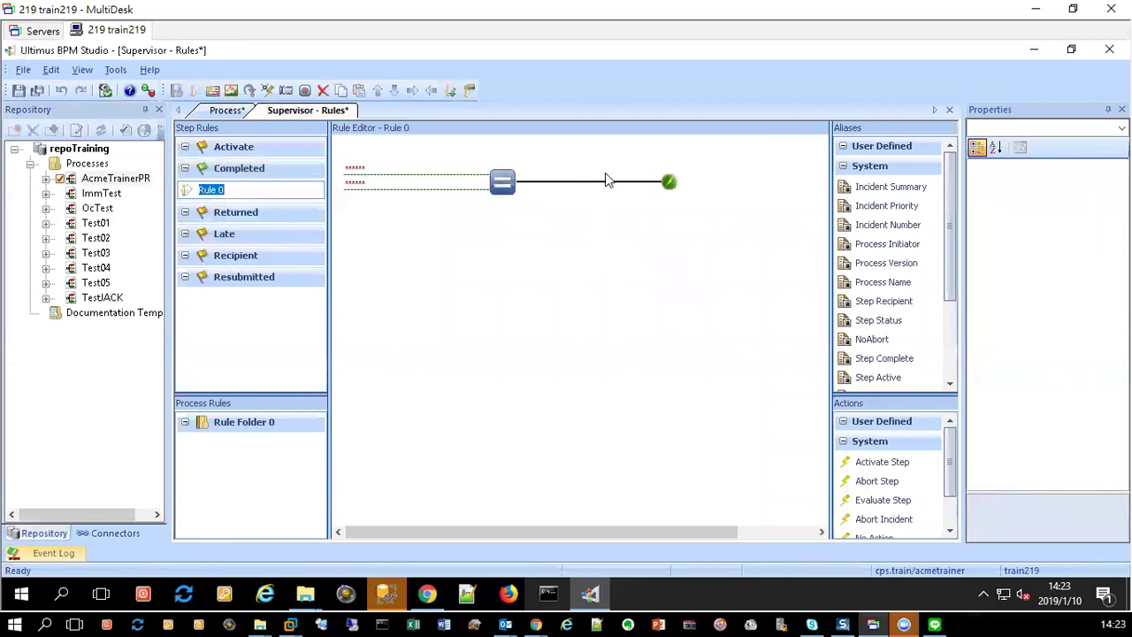
left_click(352, 175)
left_click(246, 197)
left_click(950, 110)
left_click(635, 399)
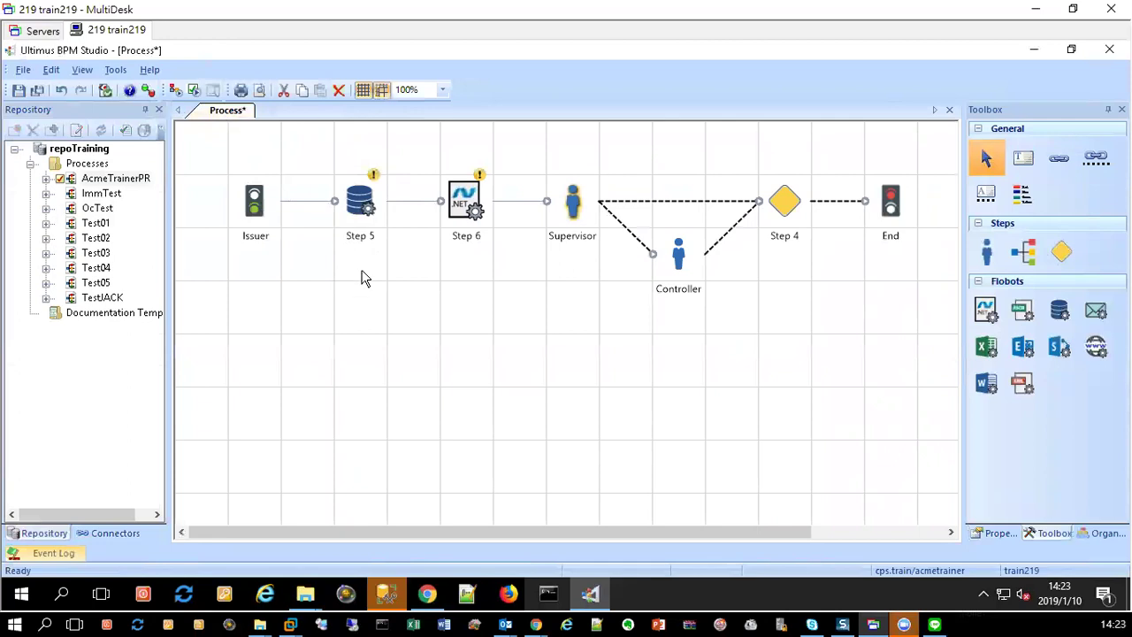
Step: Open Step 5's Flobot Trainer and select UltimusBPM in the Connectors panel
double_click(365, 210)
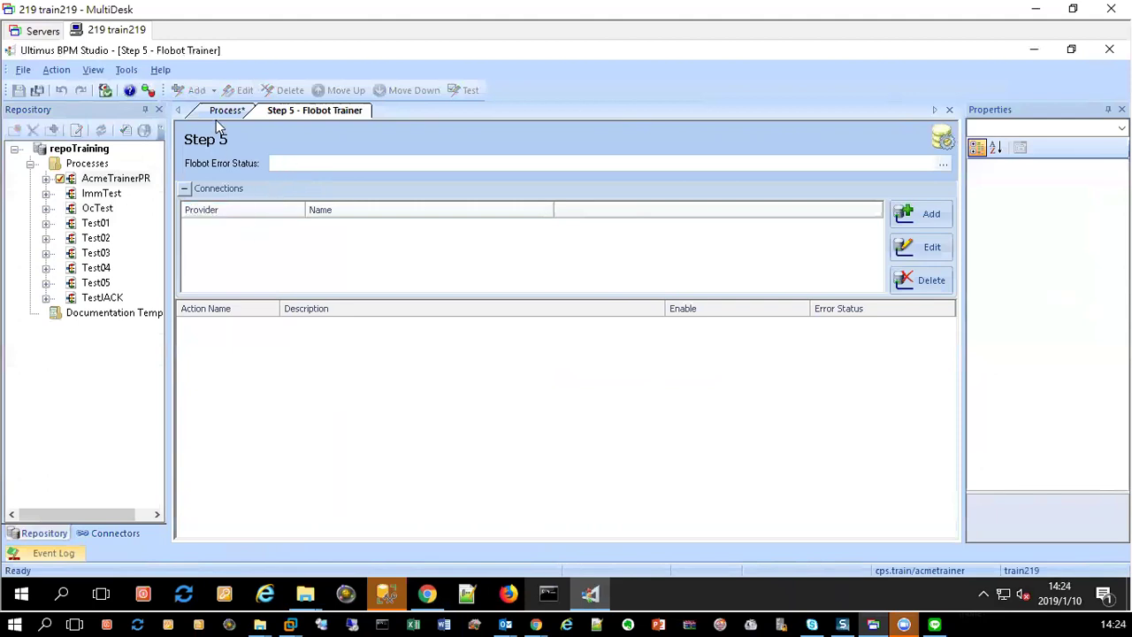
left_click(102, 533)
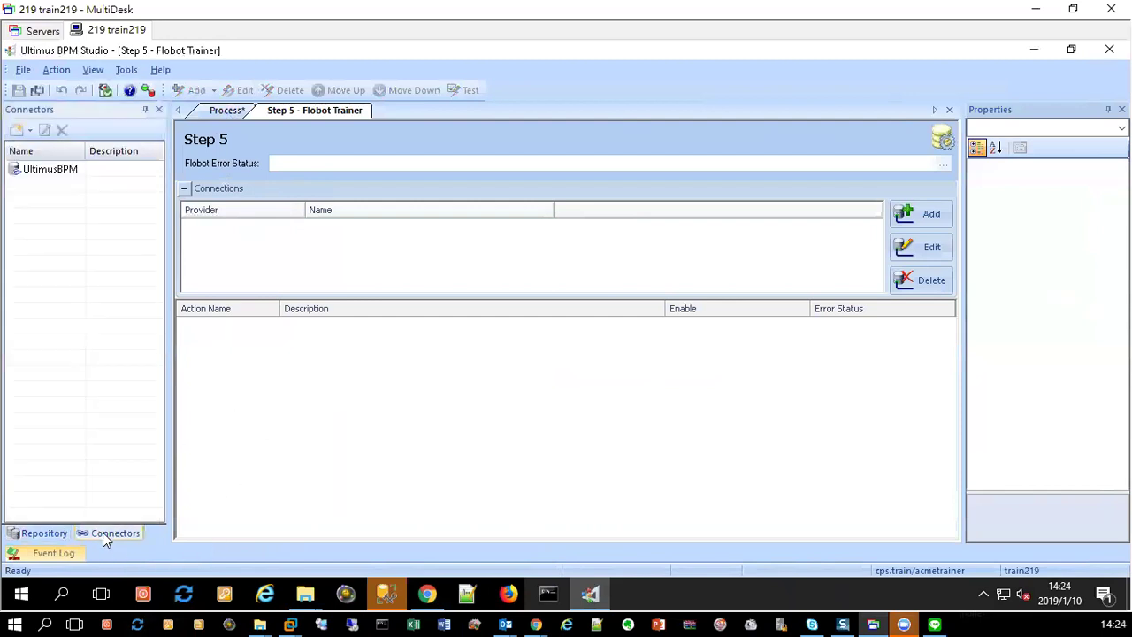
left_click(40, 173)
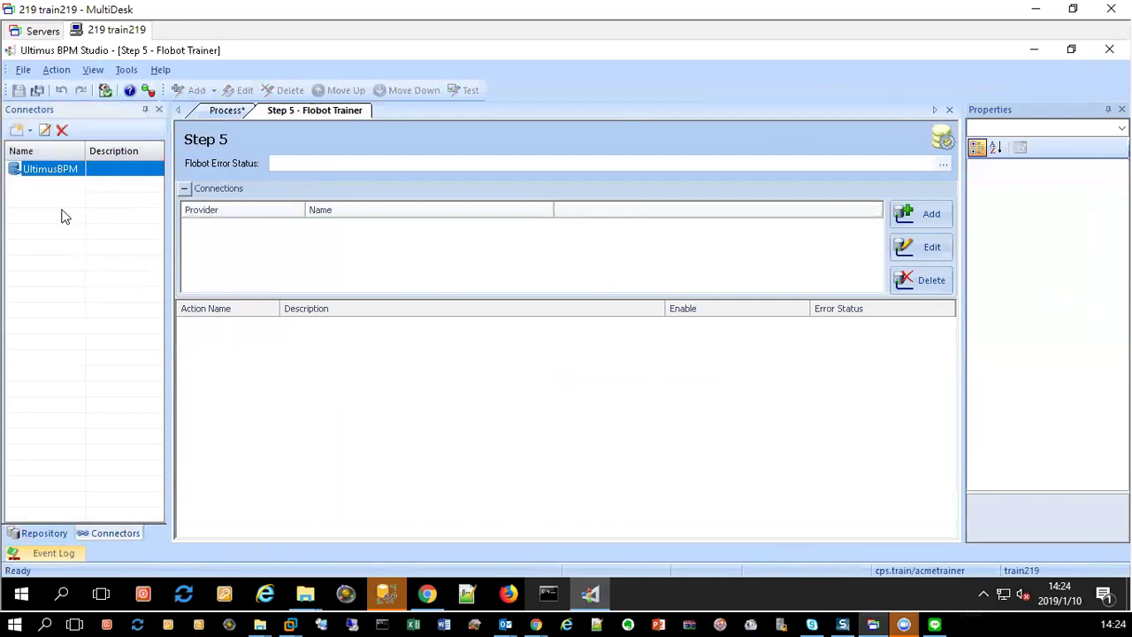
Step: Add UltimusBPM as a database connection of the Step 5 flobot
left_click(918, 214)
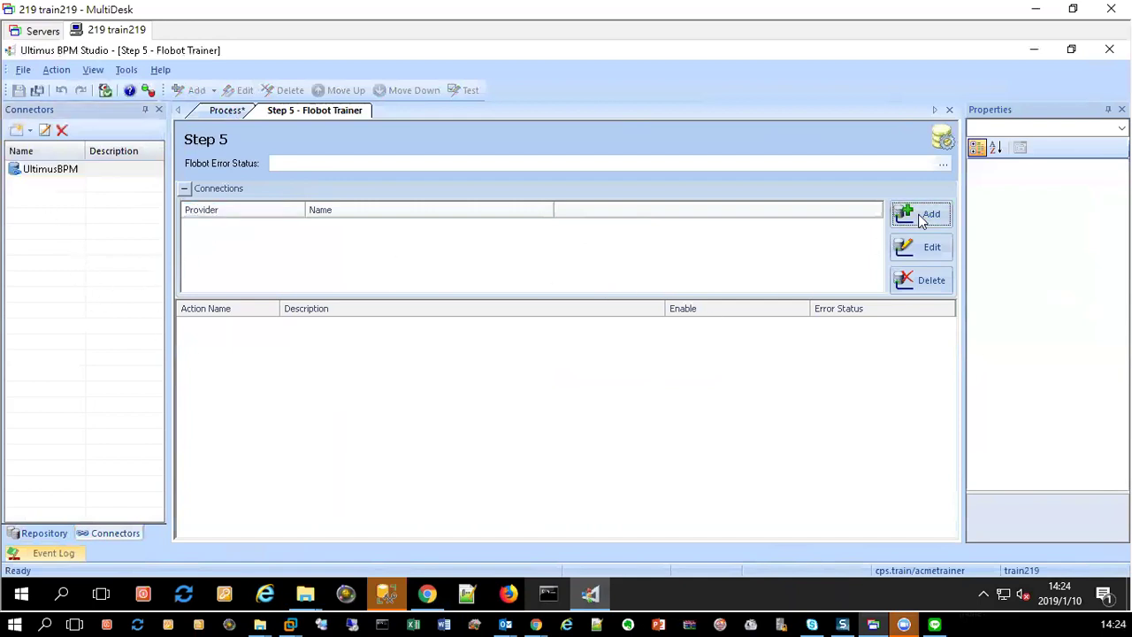
left_click(598, 230)
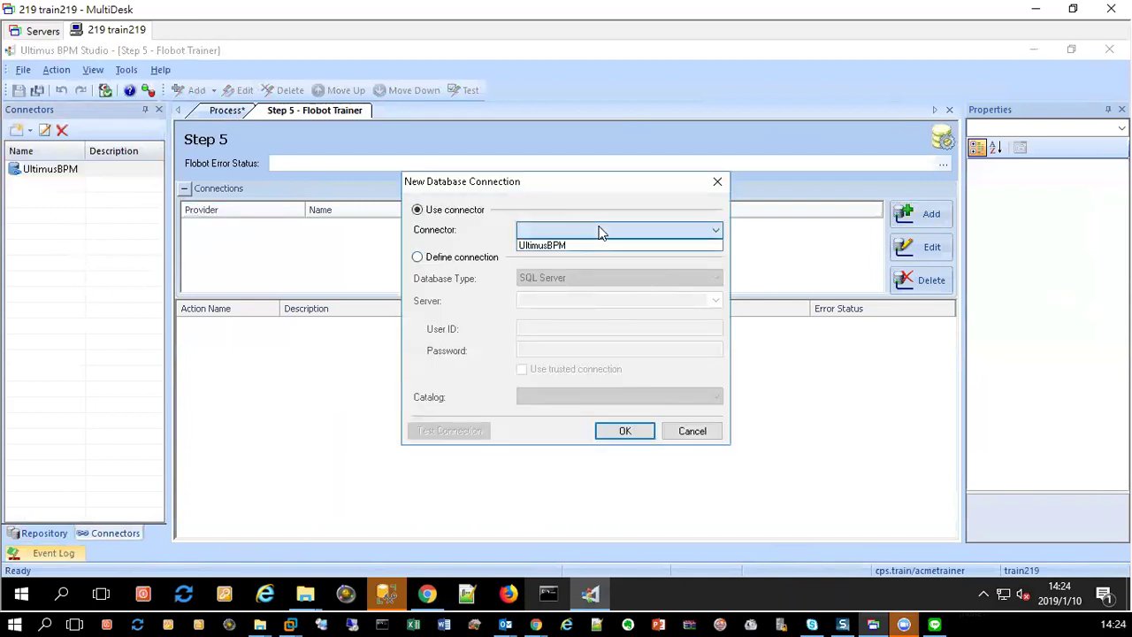
left_click(583, 245)
left_click(643, 433)
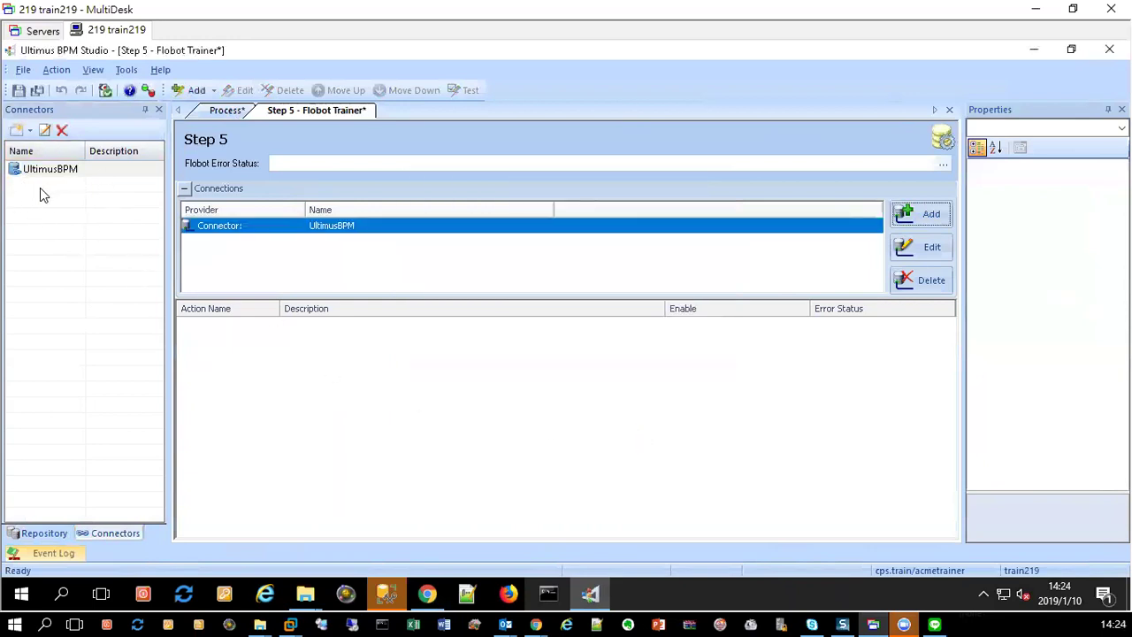
Step: Review the UltimusBPM connector's settings (server train219, user ID, password) and cancel without changes
left_click(98, 533)
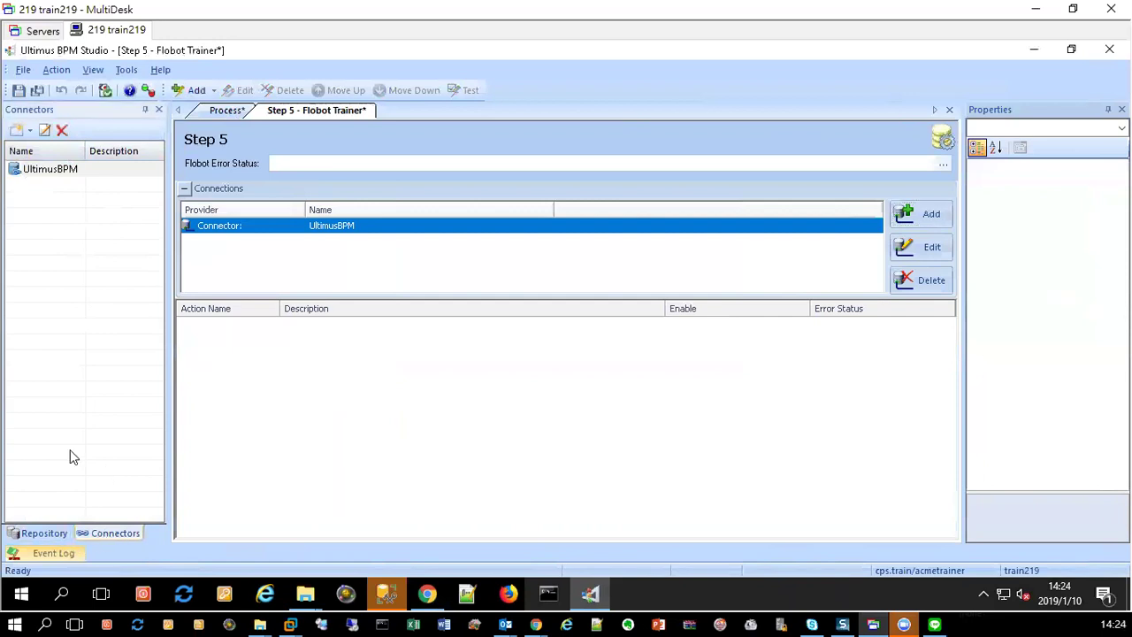
left_click(63, 171)
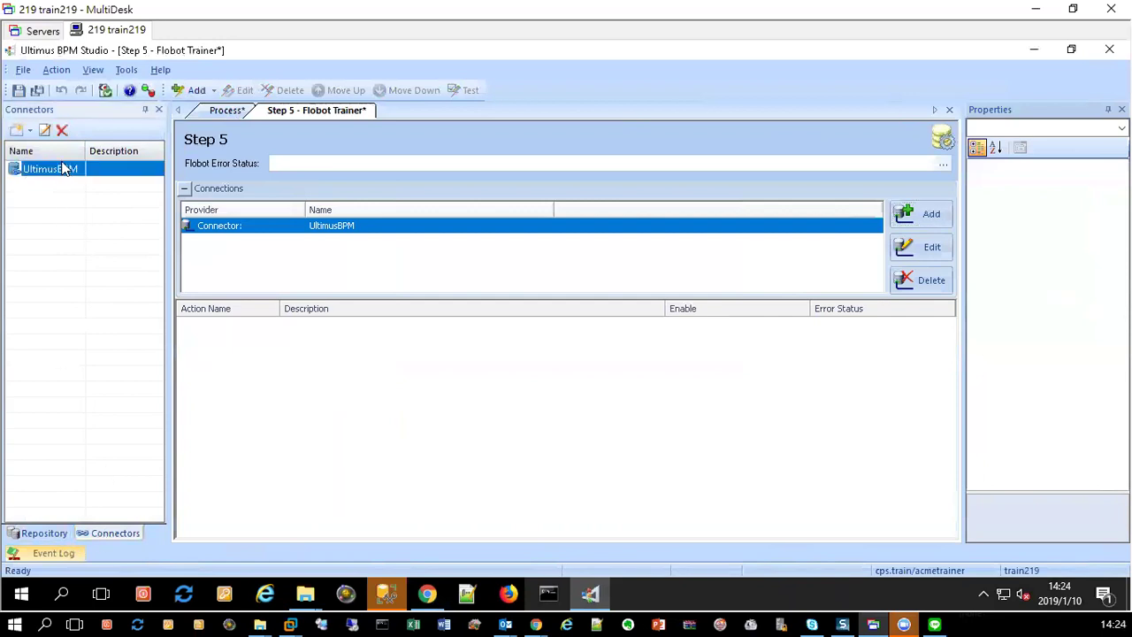
left_click(46, 130)
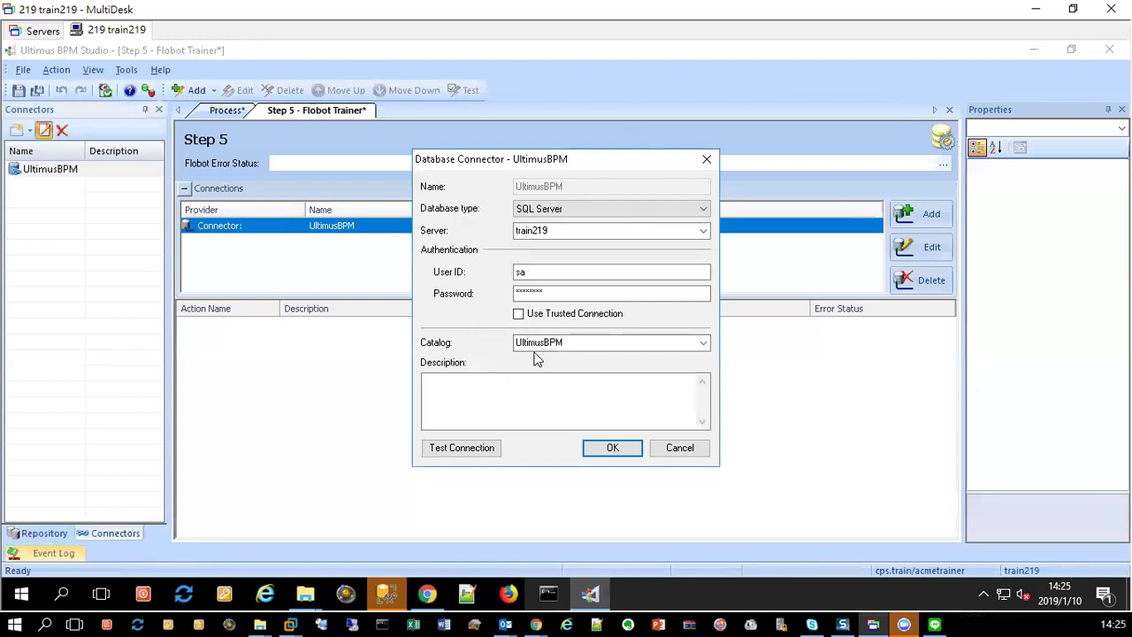
double_click(551, 231)
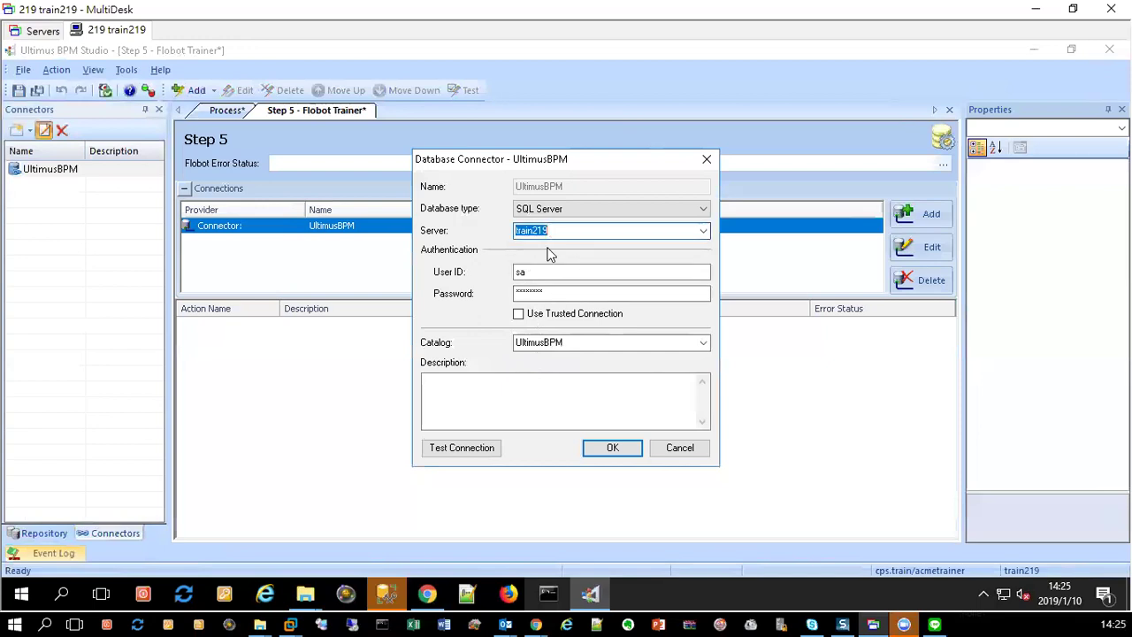
left_click(543, 273)
left_click(549, 293)
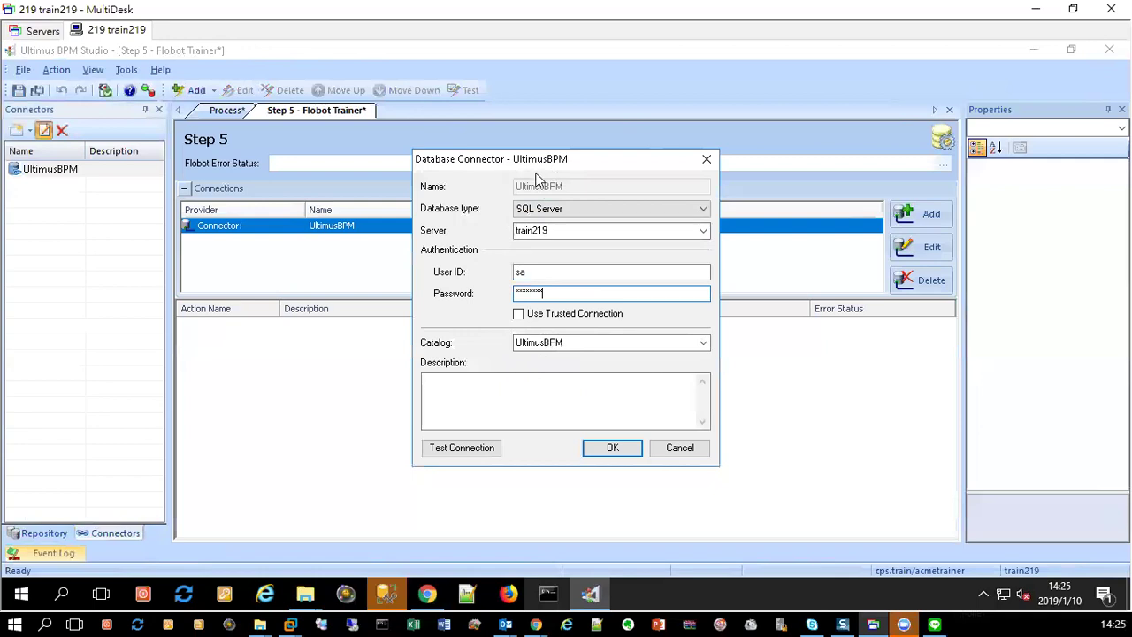
left_click(679, 447)
left_click(279, 225)
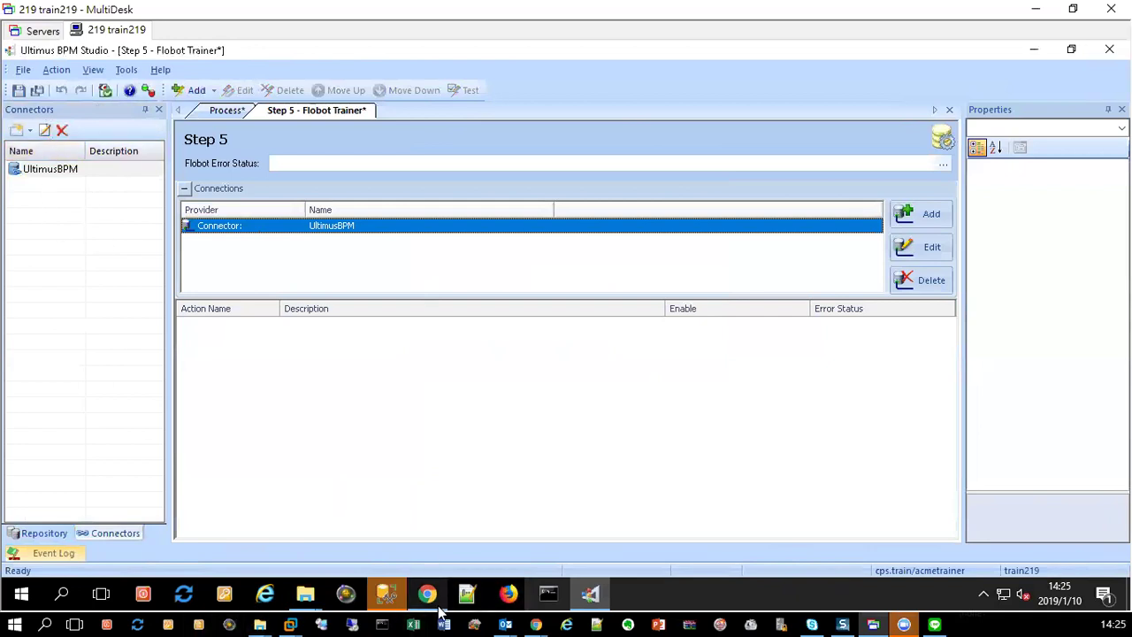
Step: Launch Ultimus System Administrator from the open ProgramData start-menu folder window
left_click(305, 599)
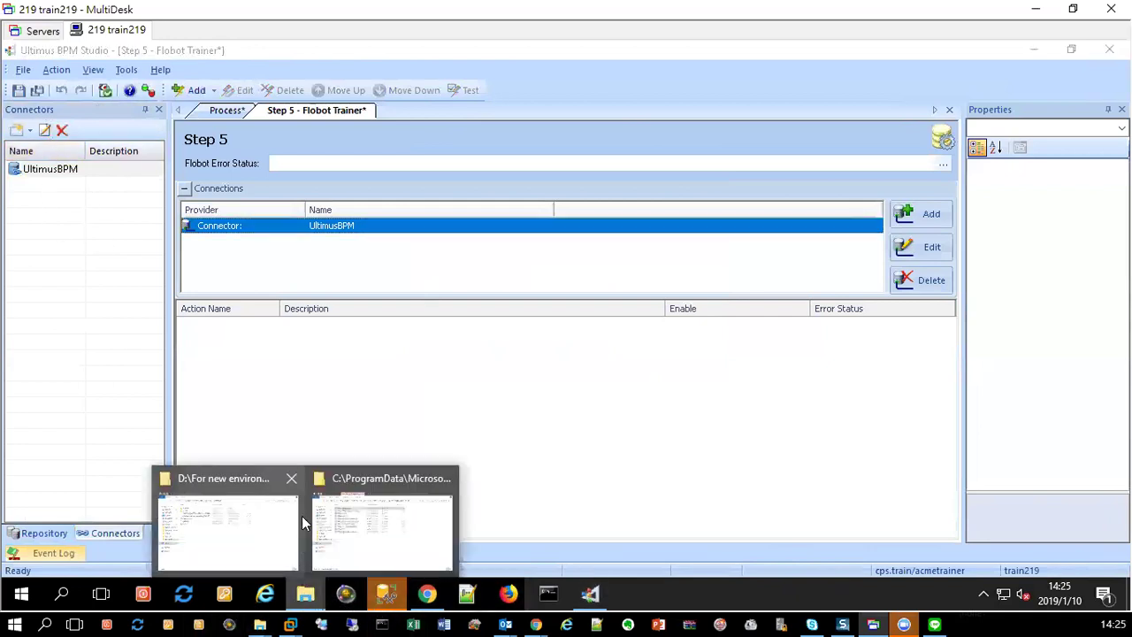
left_click(314, 541)
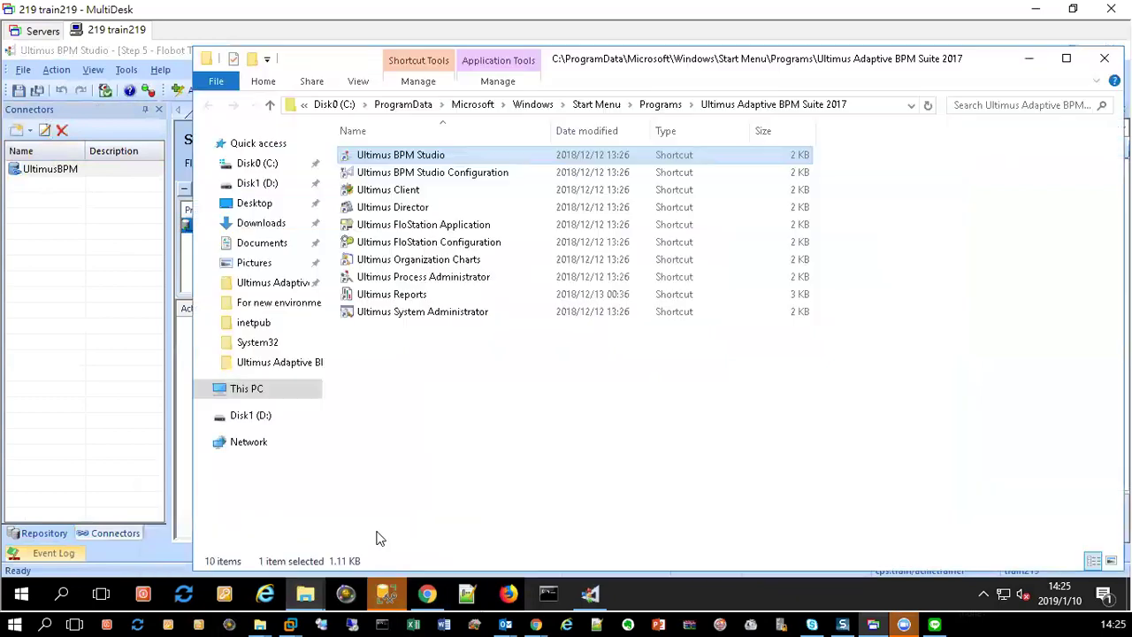
double_click(411, 314)
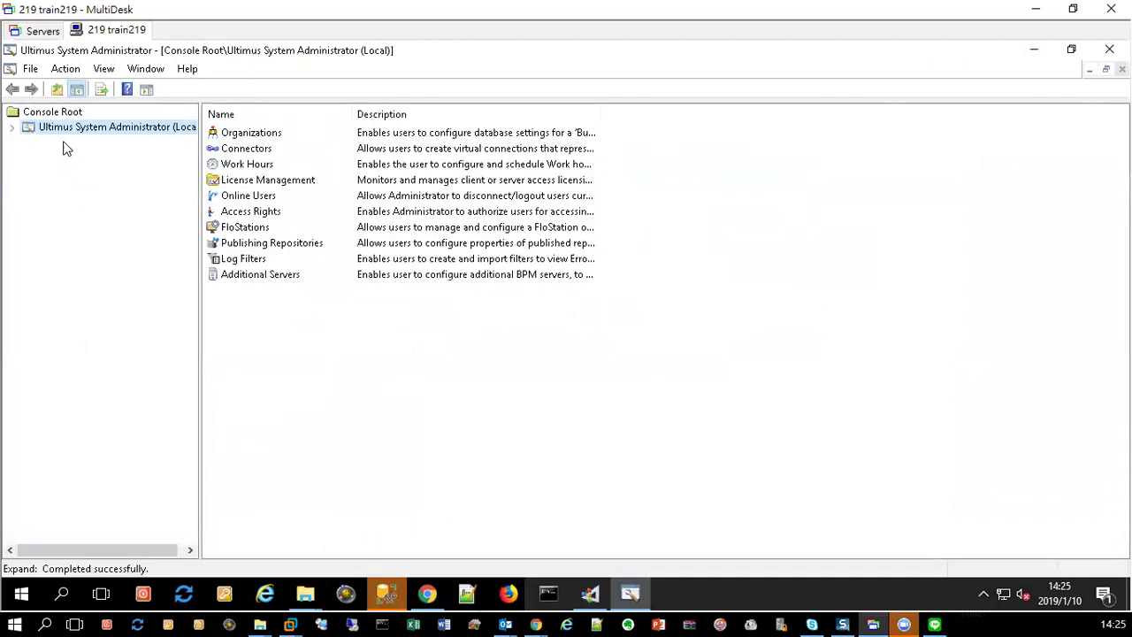
Step: Go to Connectors > Database and start adding a new database connector
double_click(69, 128)
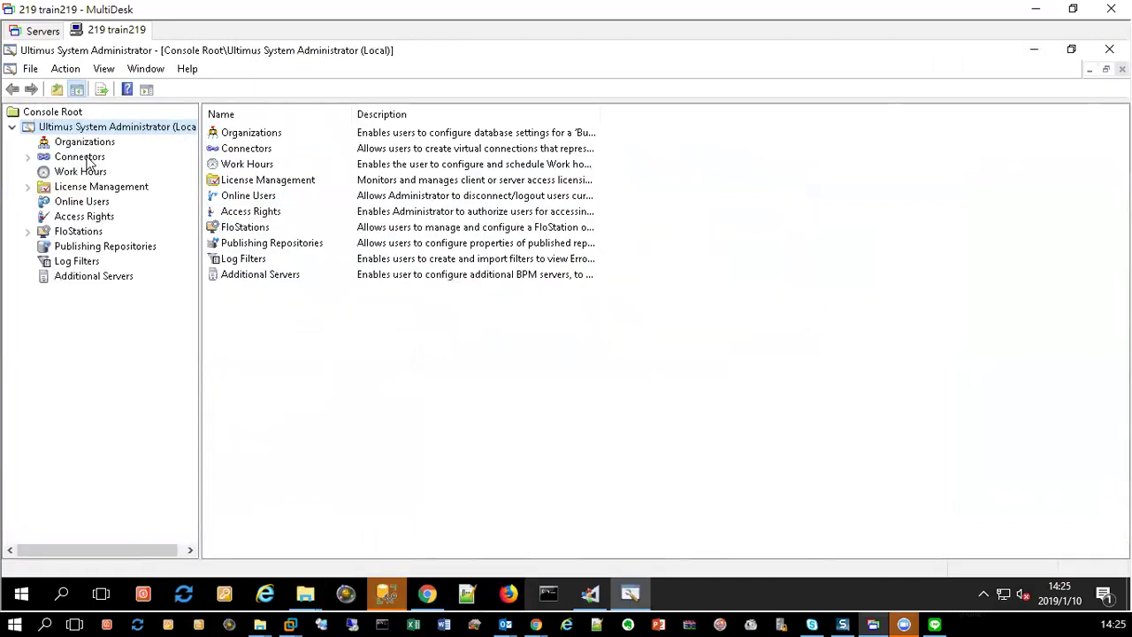
left_click(88, 159)
double_click(88, 159)
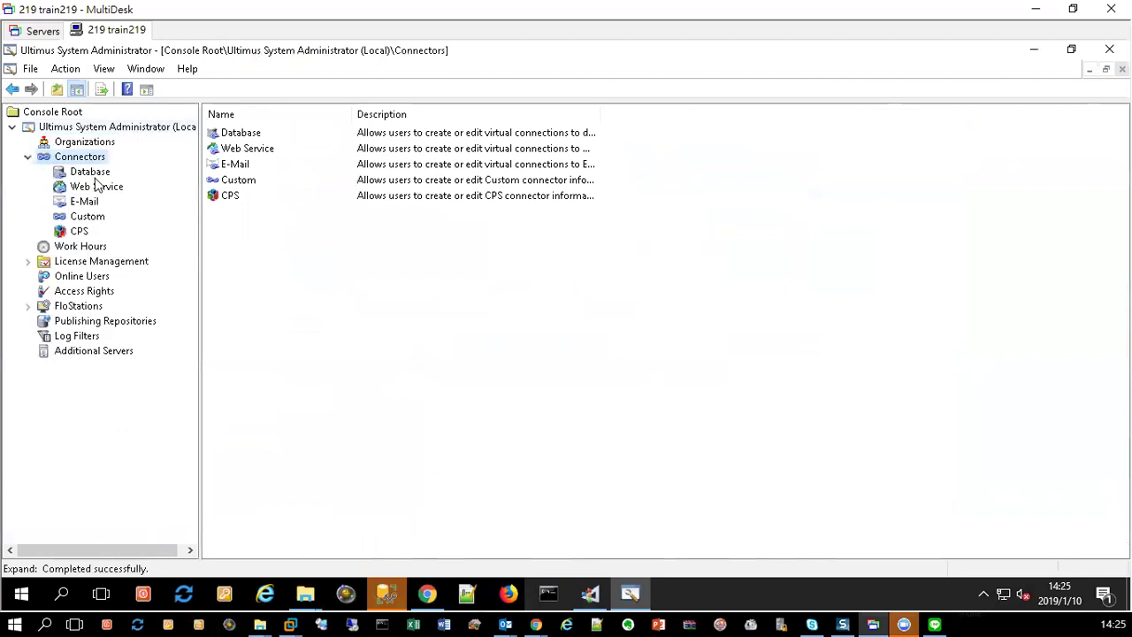
left_click(97, 175)
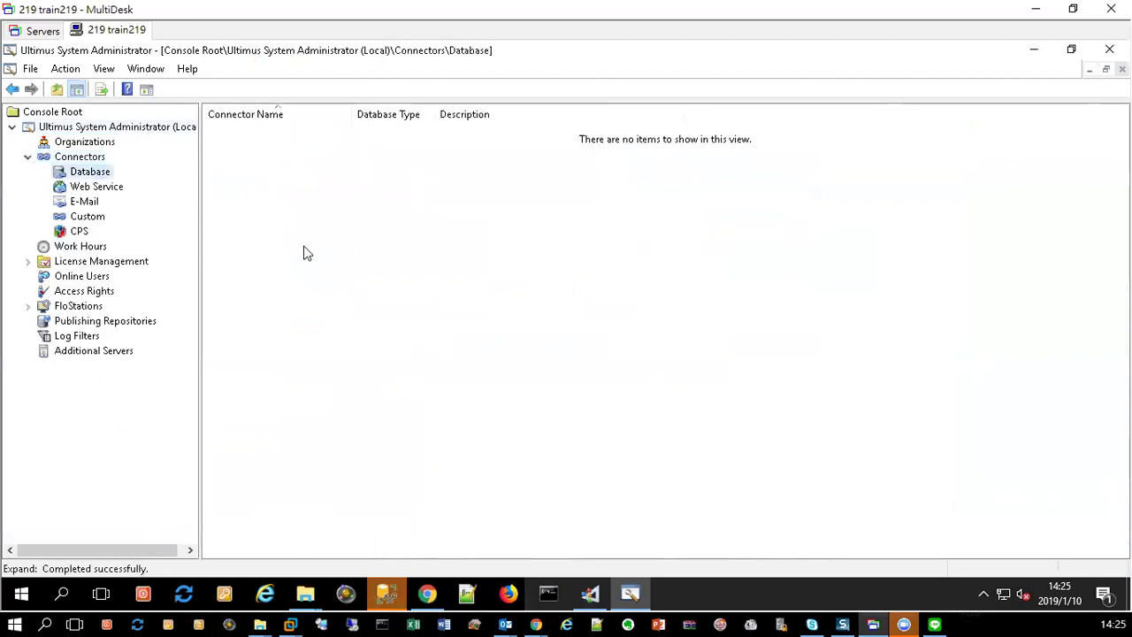
right_click(246, 165)
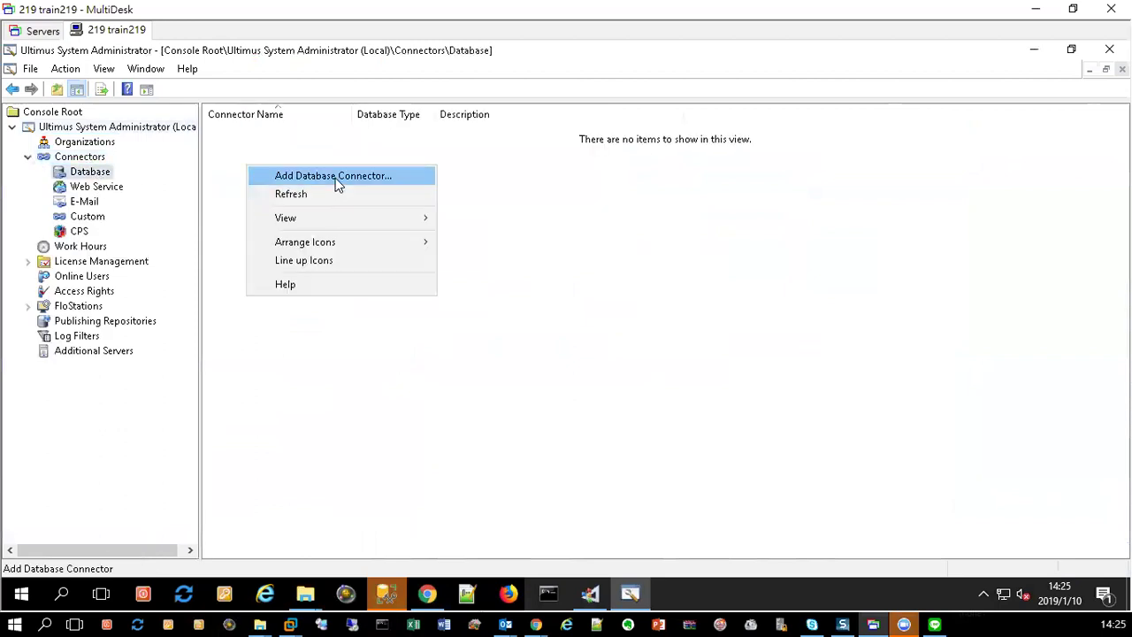
left_click(336, 180)
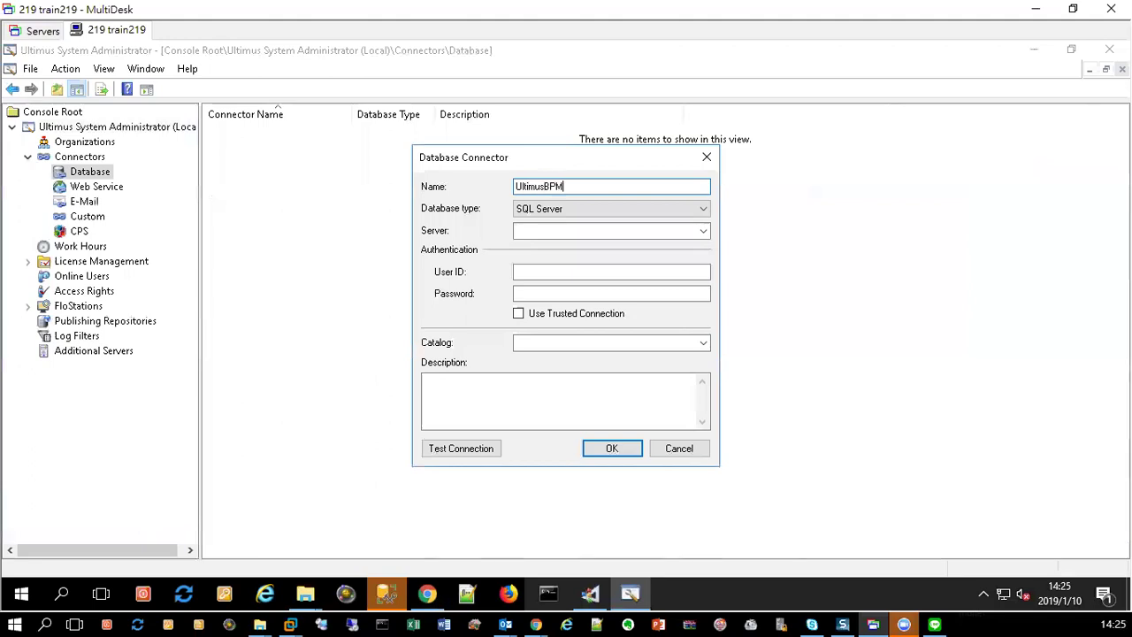
Step: Set the UltimusBPM connector to server train219 with credentials and catalog UltimusBPM, and save it
key("Tab")
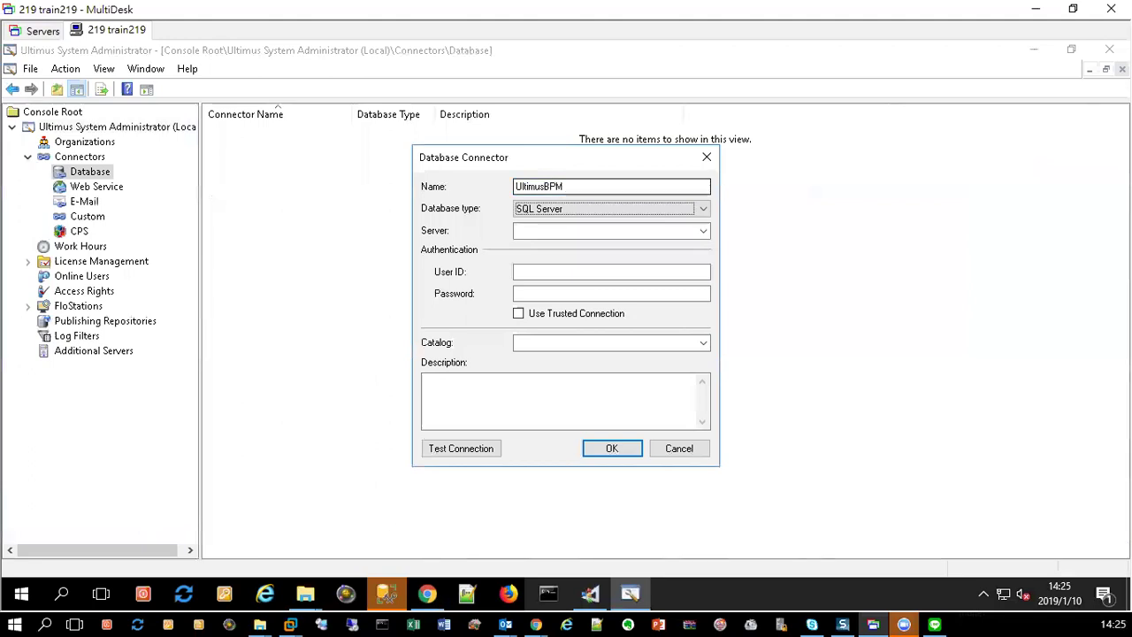
key("Tab")
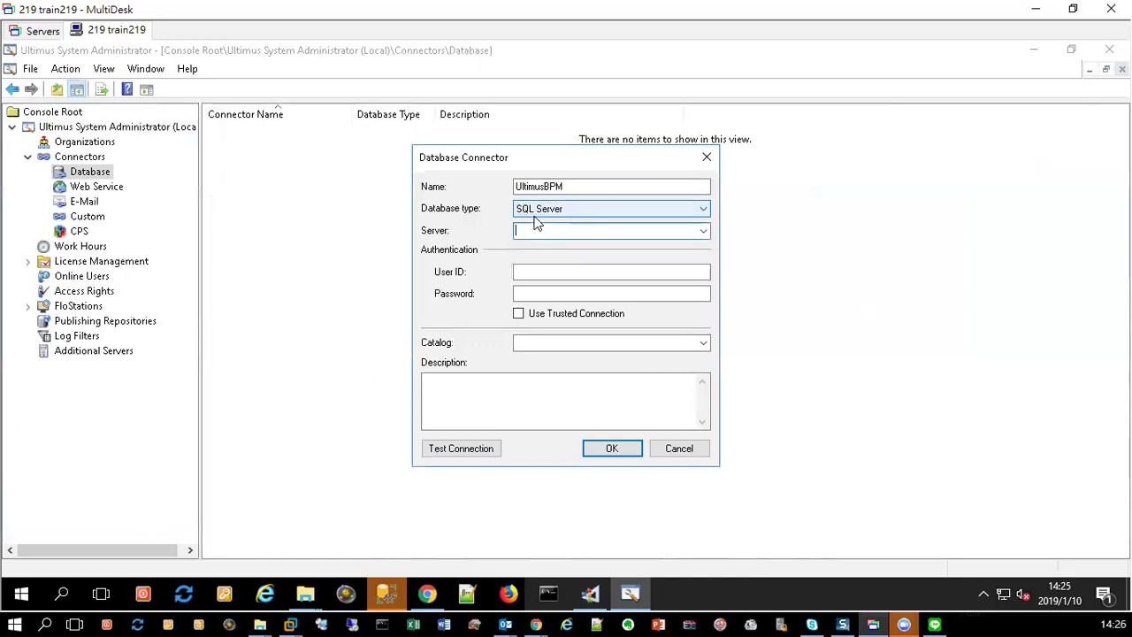
type("train219")
key("Tab")
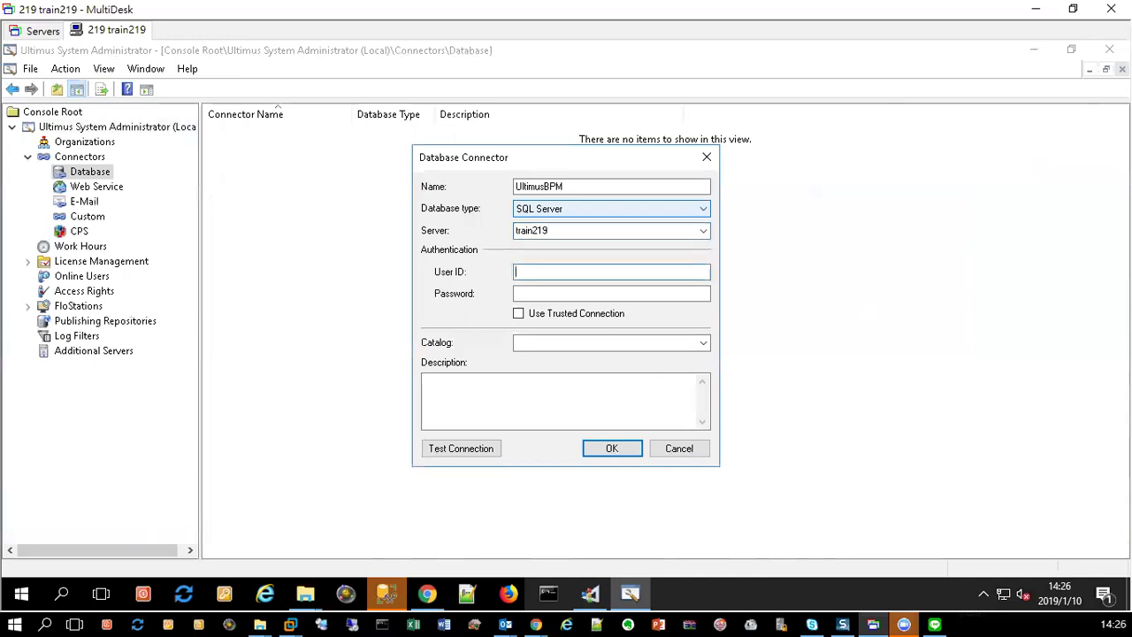
key("Tab")
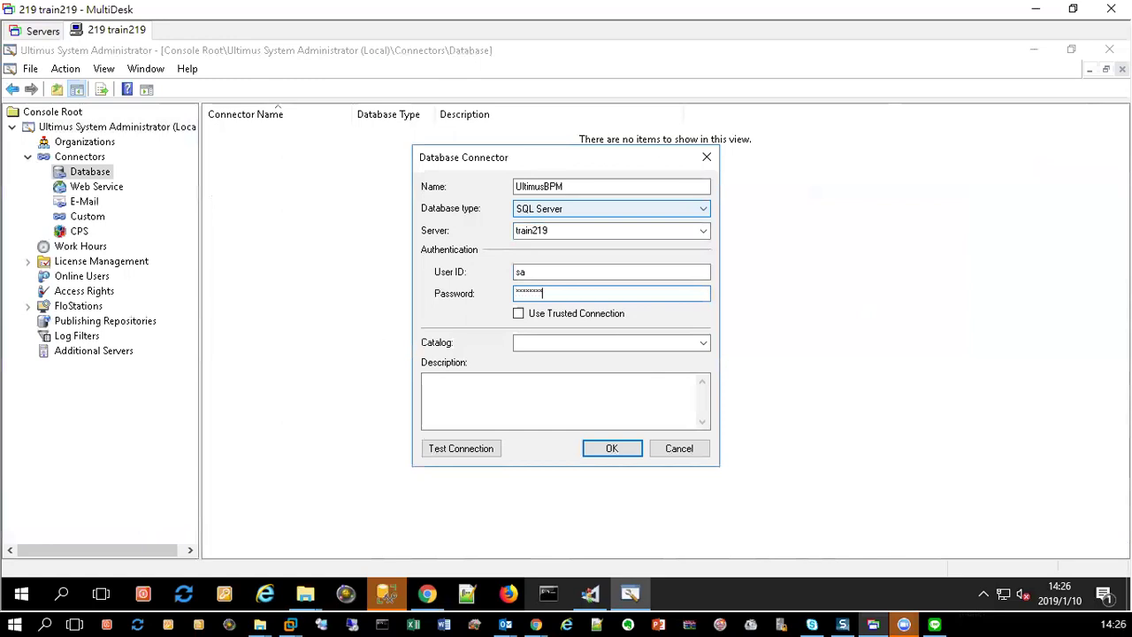
left_click(628, 342)
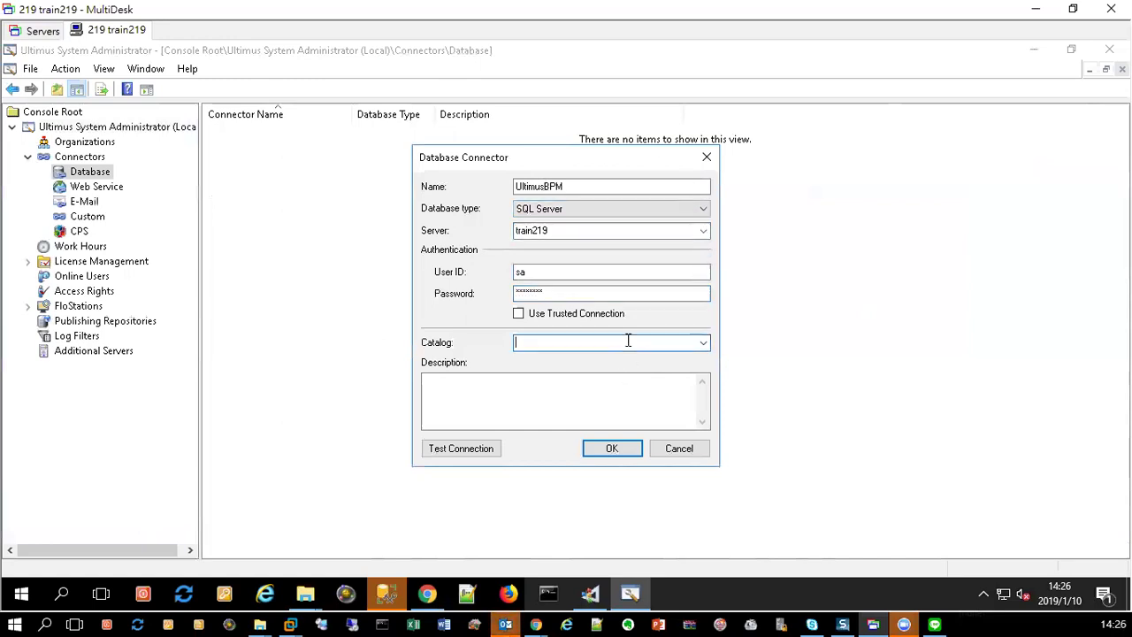
left_click(704, 343)
left_click(558, 476)
left_click(613, 449)
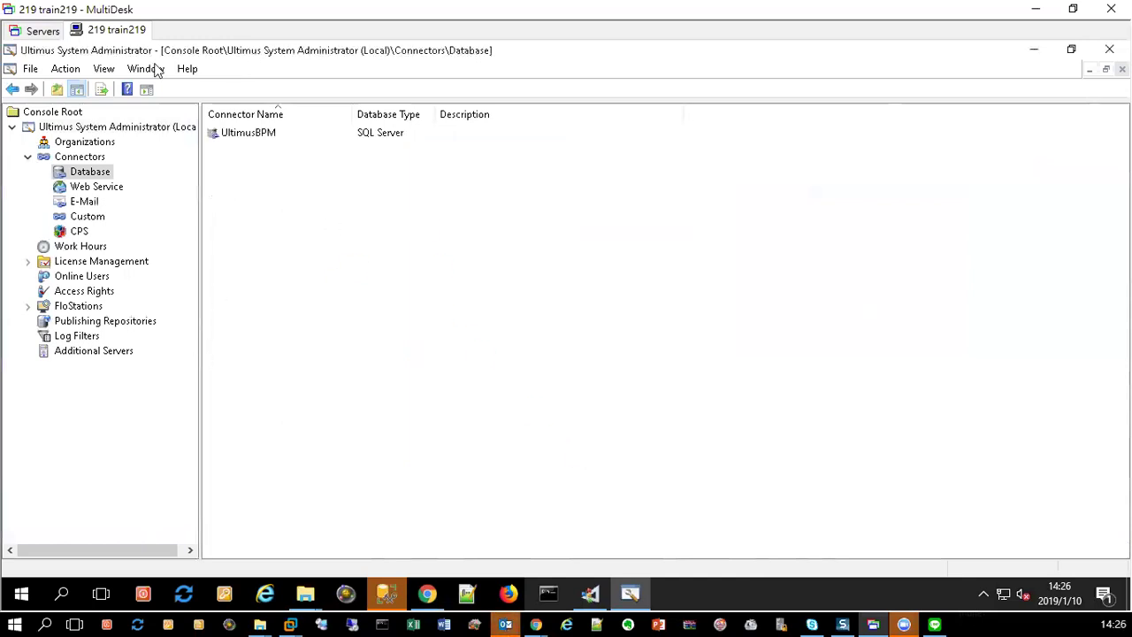
Step: Back in BPM Studio, start an Update action on Step 5 and discard it unsaved
left_click(589, 594)
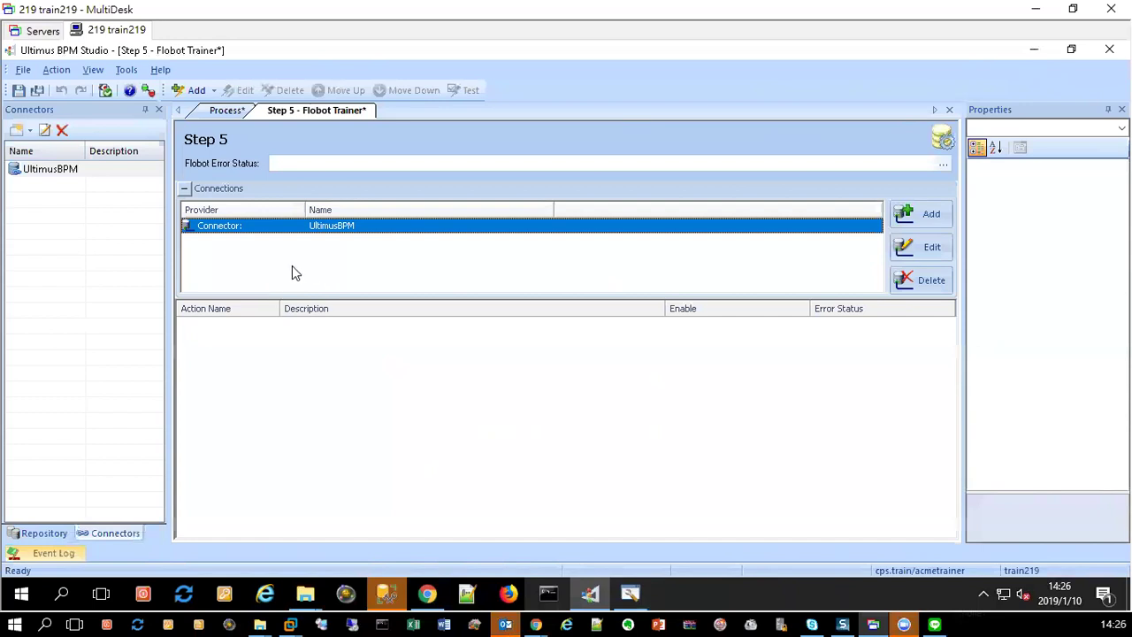
left_click(206, 91)
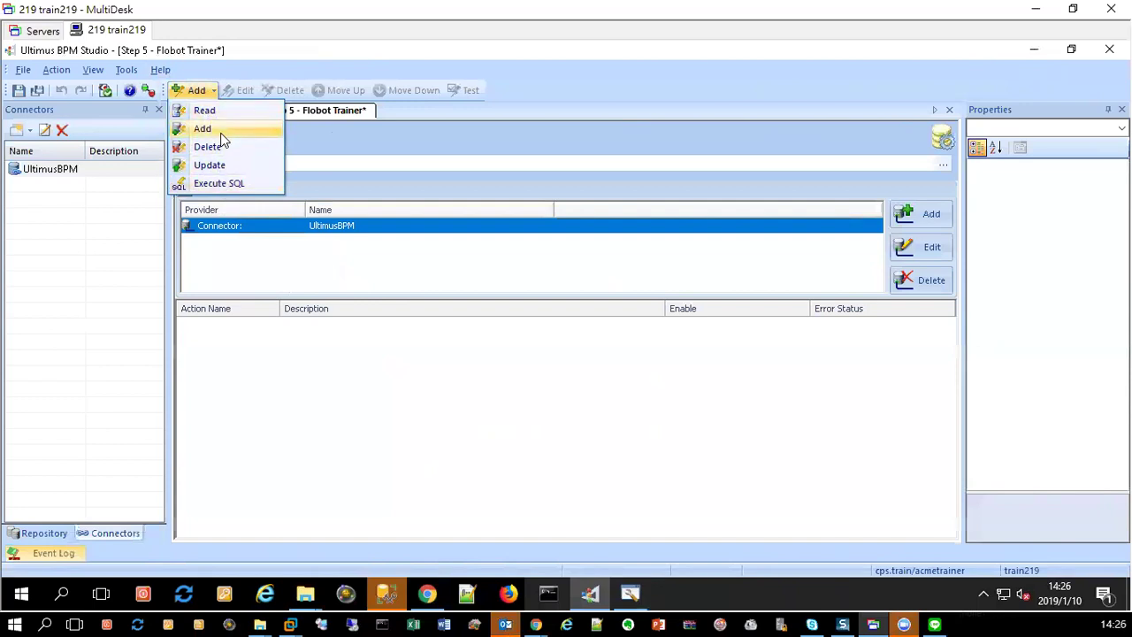
left_click(222, 166)
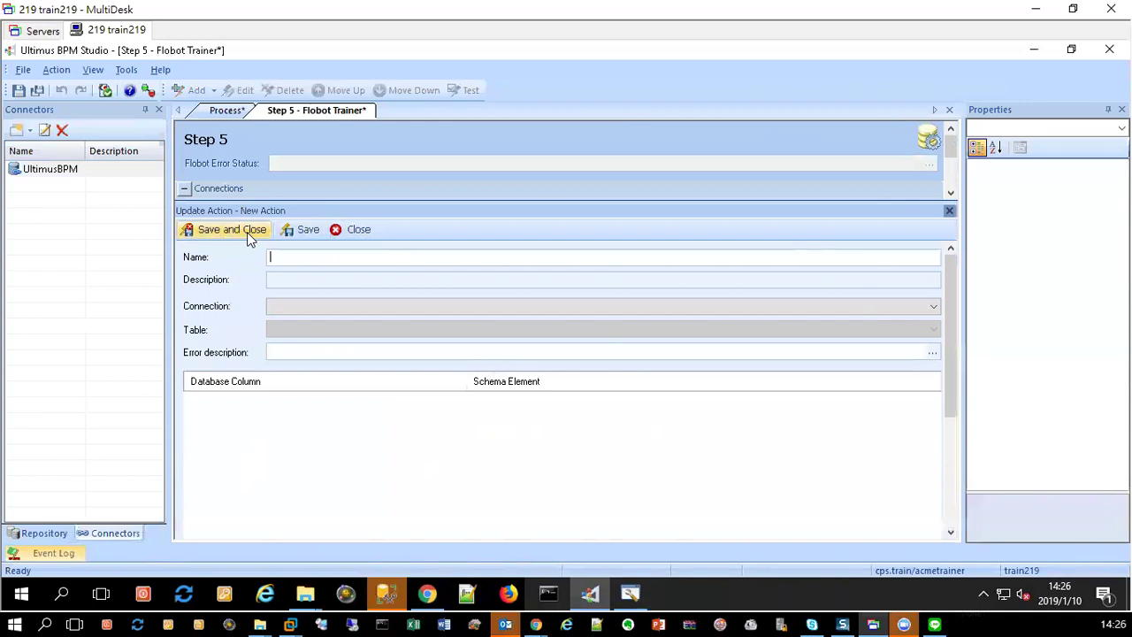
left_click(338, 232)
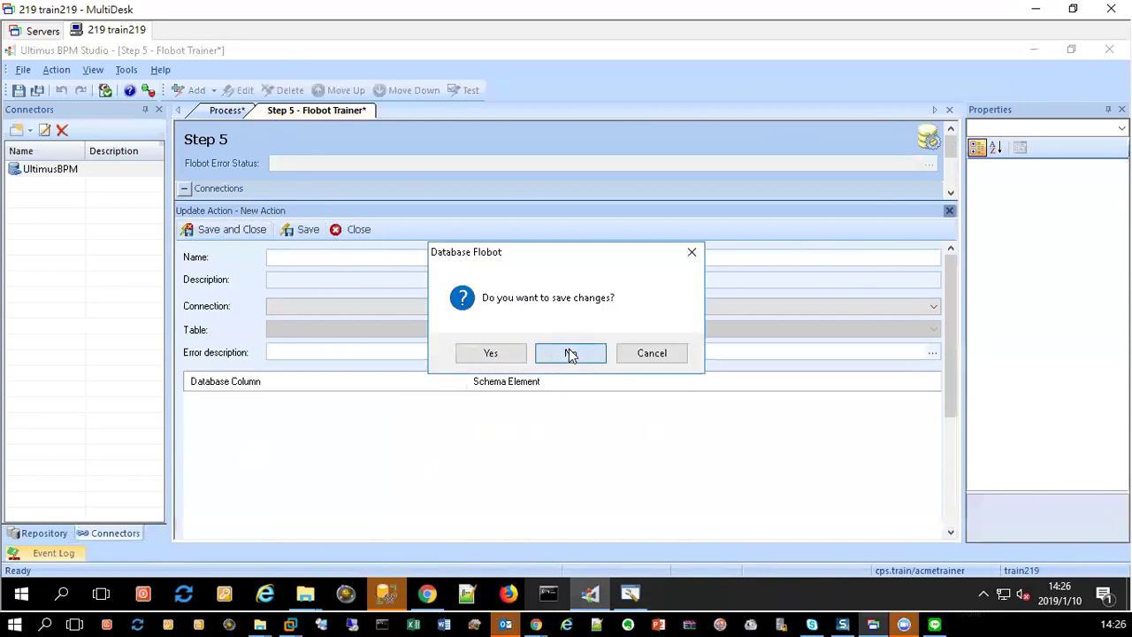
left_click(570, 354)
Step: Close all designer tabs, saving the process and Step 5 changes
right_click(262, 113)
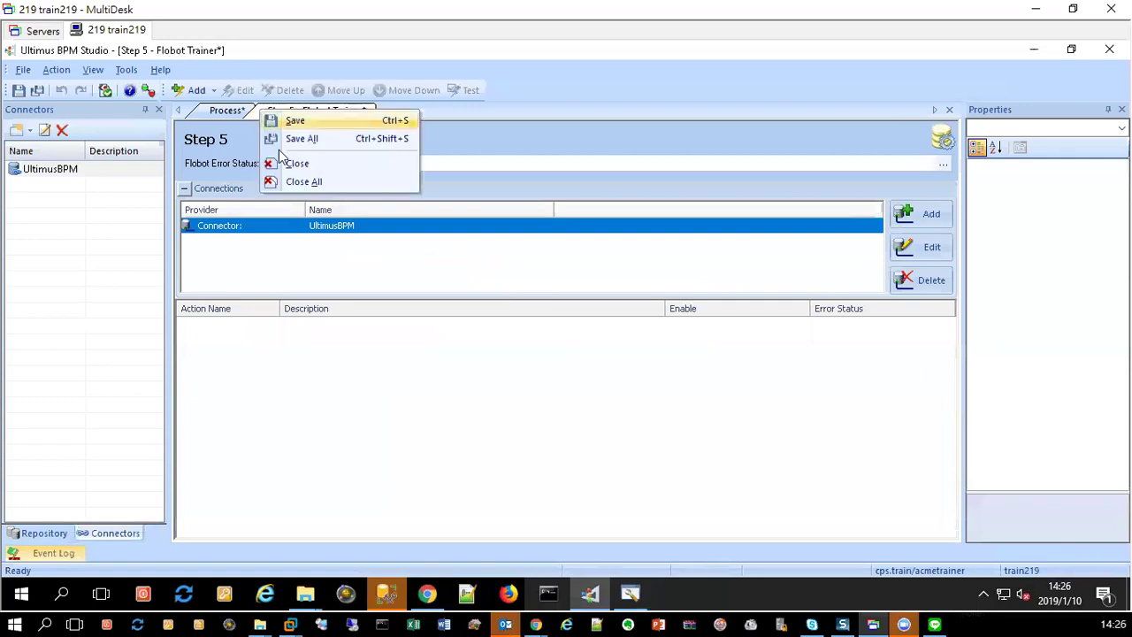
left_click(301, 182)
left_click(549, 403)
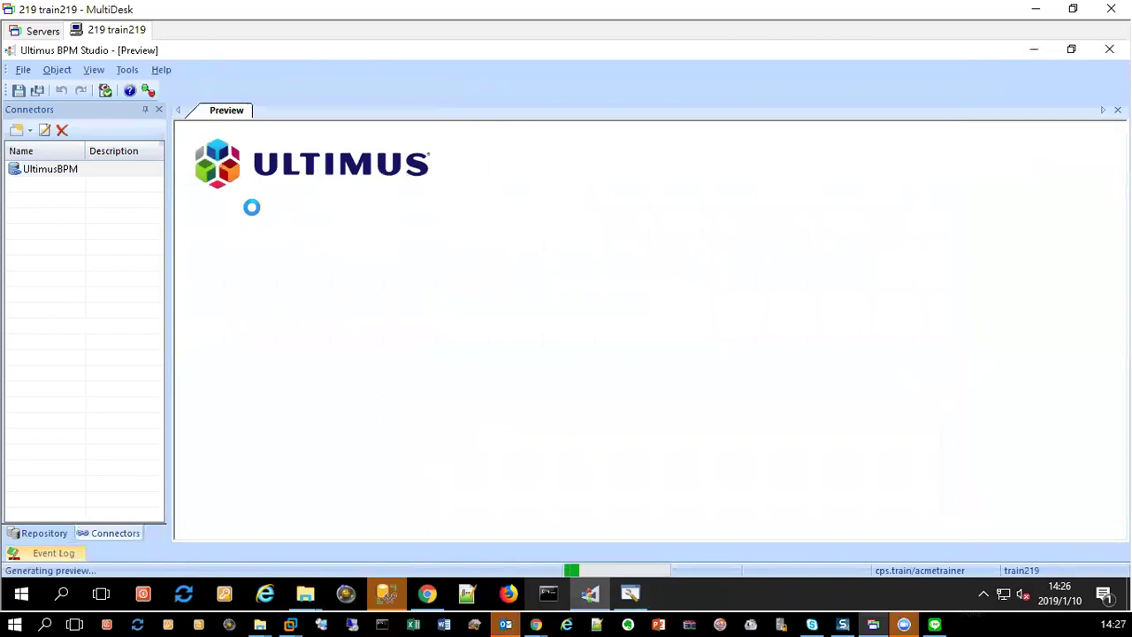
Step: Check out OcTest from the repository and open its In Progress Data flobot
left_click(60, 535)
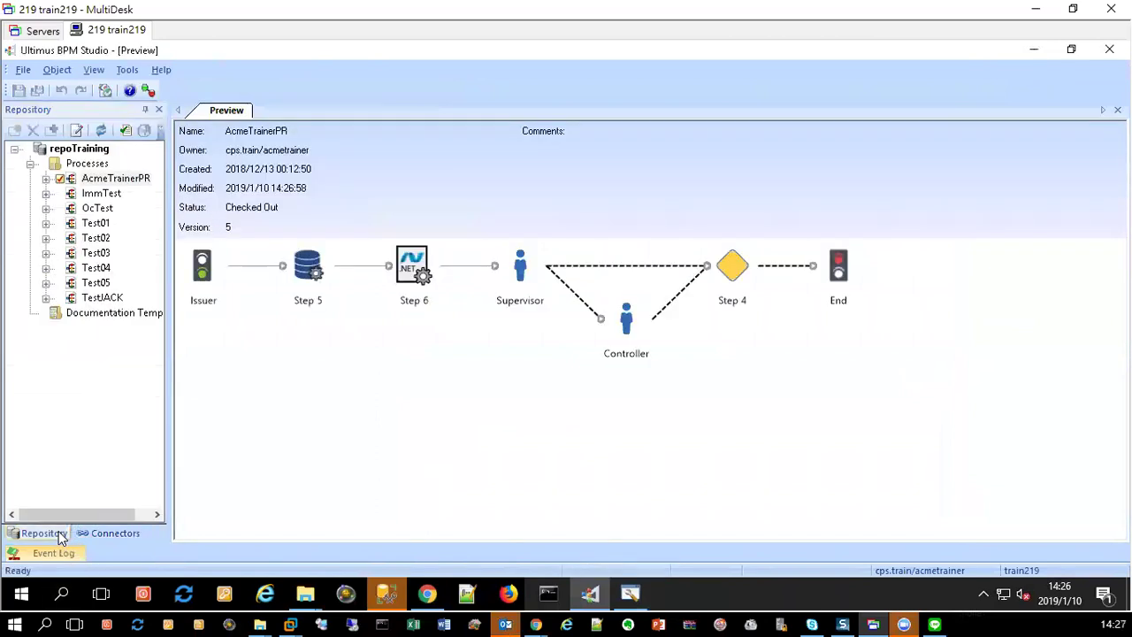
left_click(102, 211)
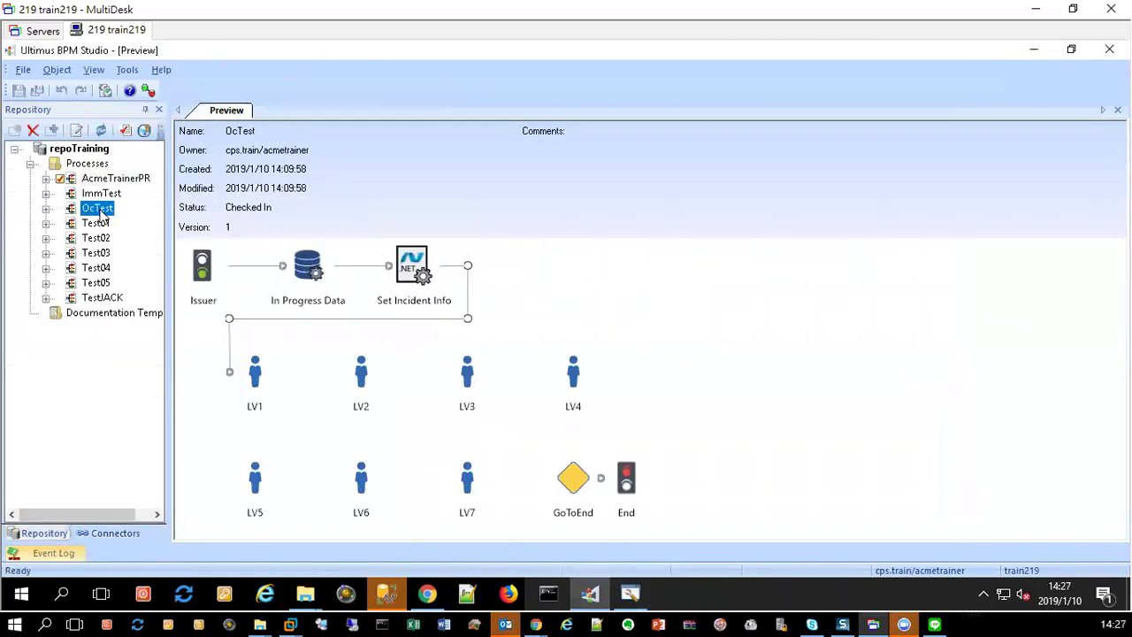
double_click(231, 323)
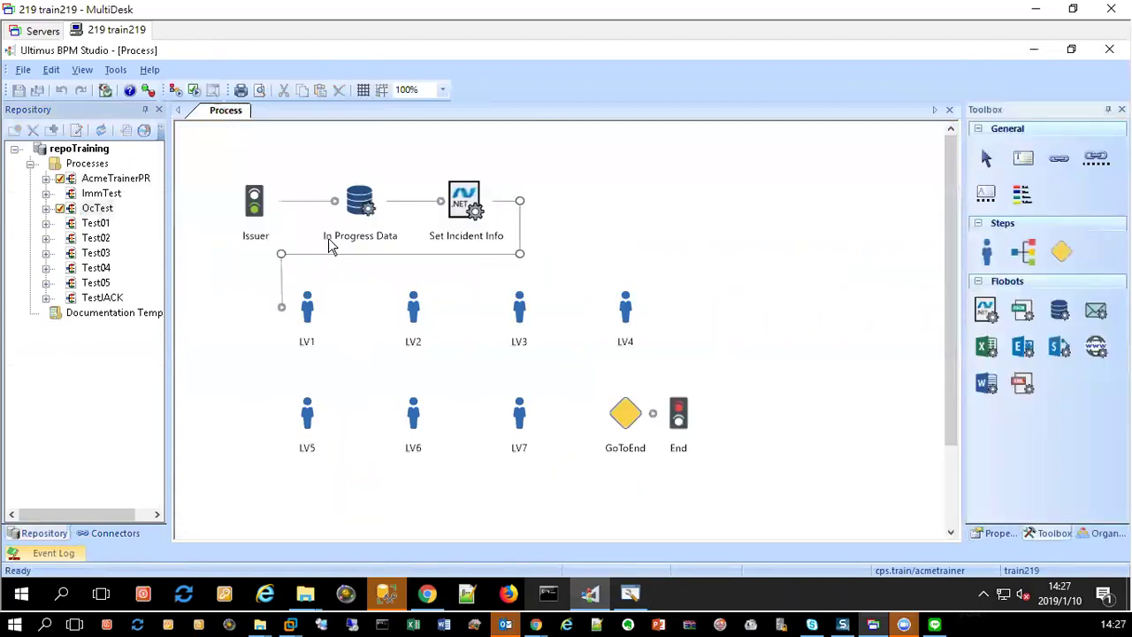
double_click(360, 202)
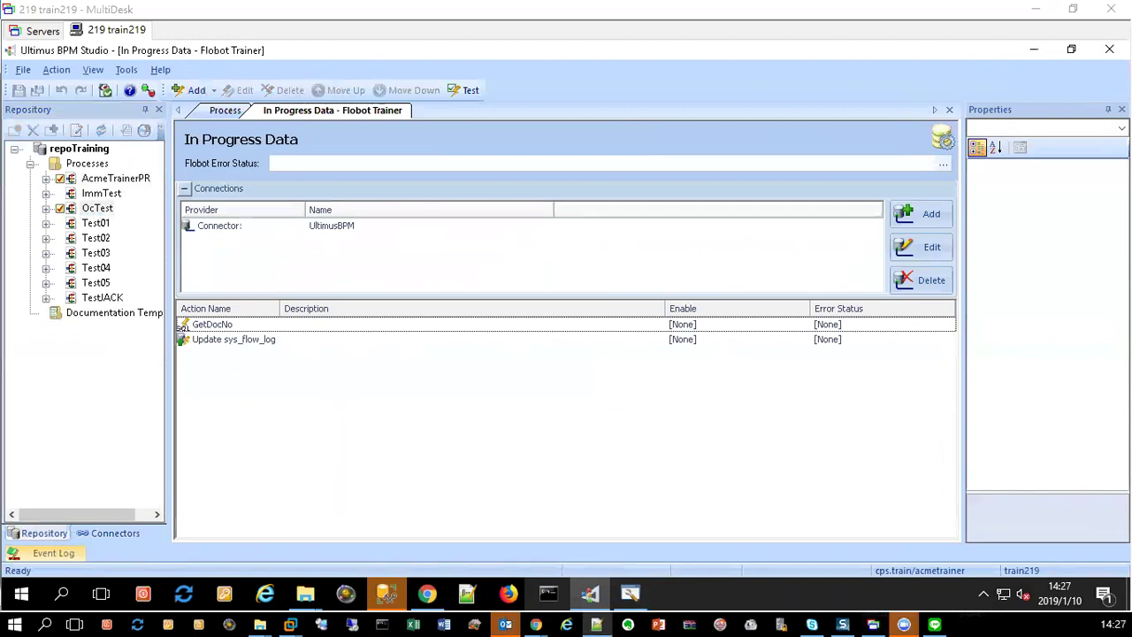
Step: Inspect GetDocNo's stored procedure call and capture Update sys_flow_log's column mappings in a screenshot
double_click(233, 327)
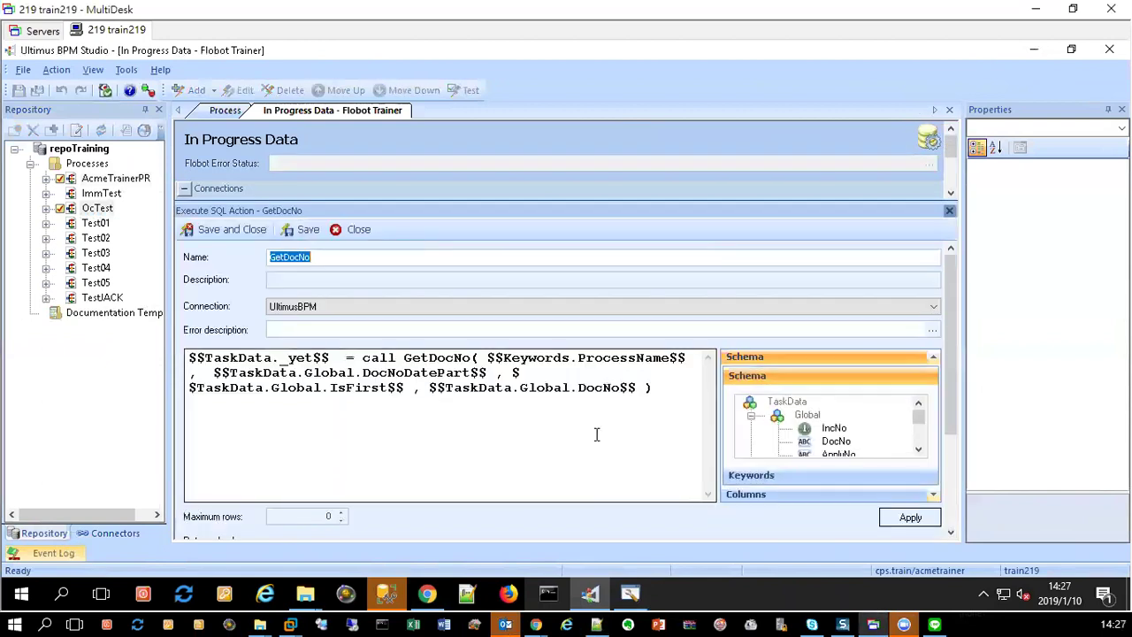
left_click_drag(656, 389, 110, 394)
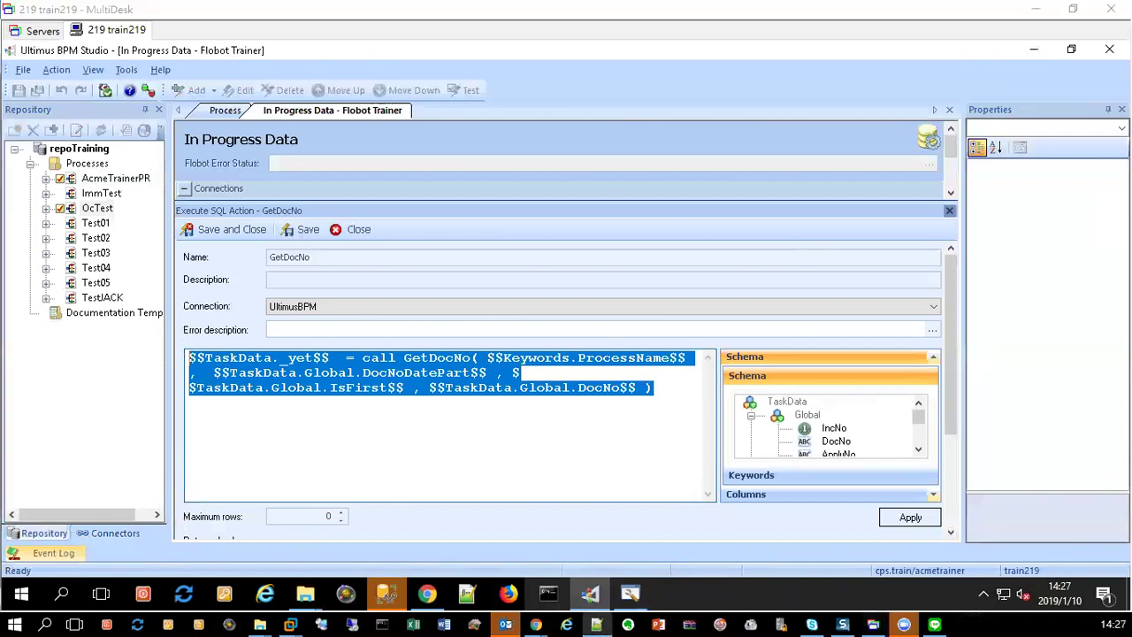
left_click(356, 229)
left_click(269, 341)
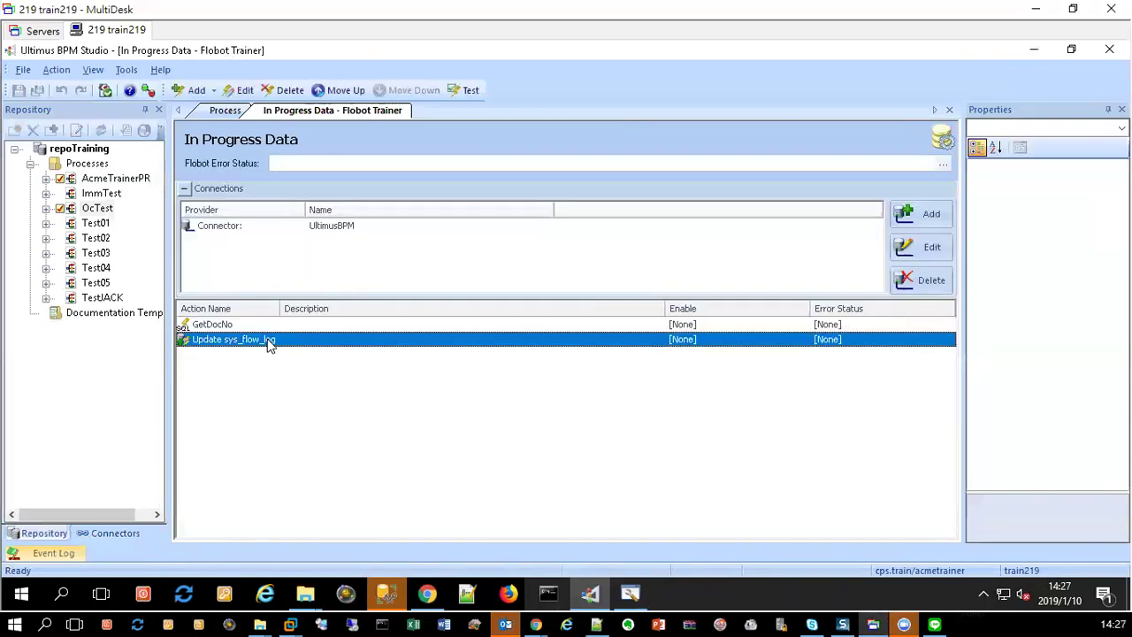
double_click(268, 342)
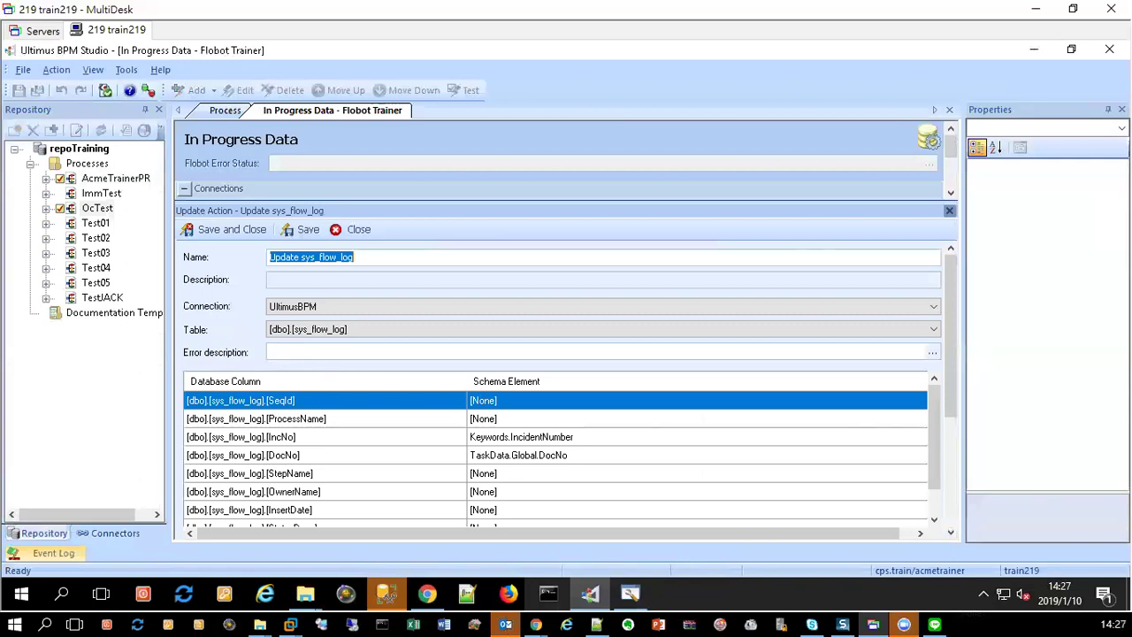
left_click_drag(174, 221, 729, 606)
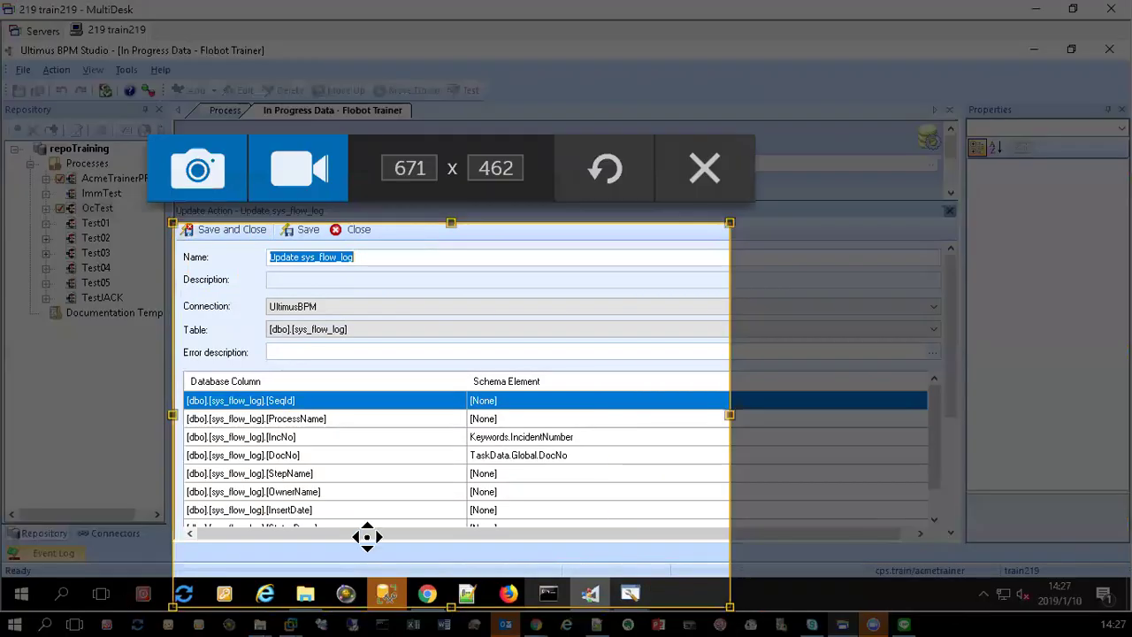
left_click(197, 168)
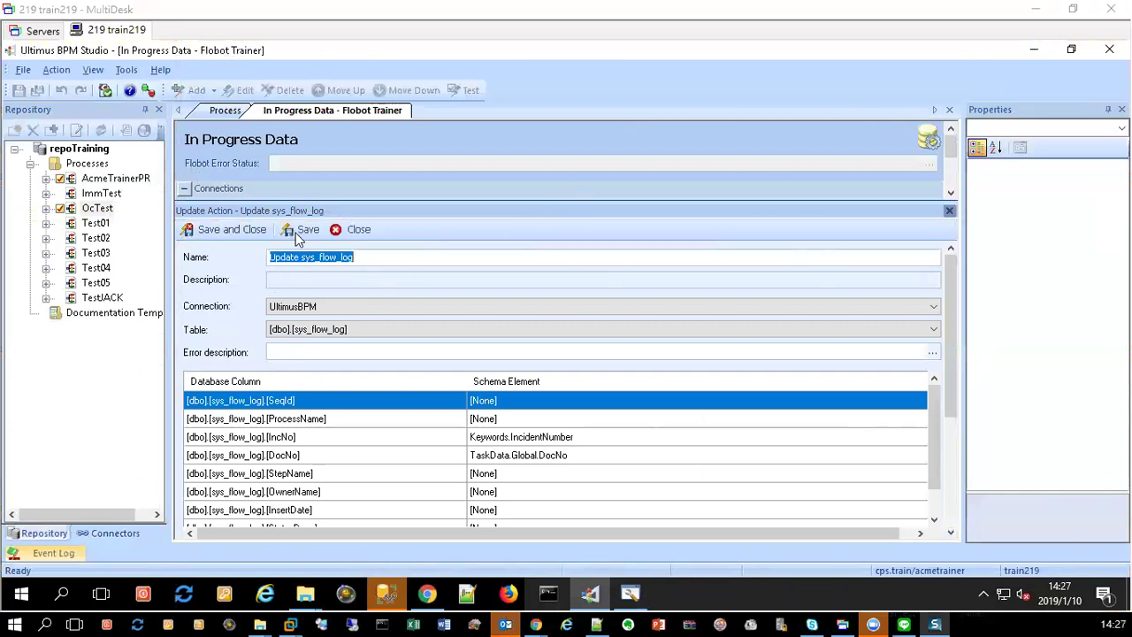
left_click(358, 229)
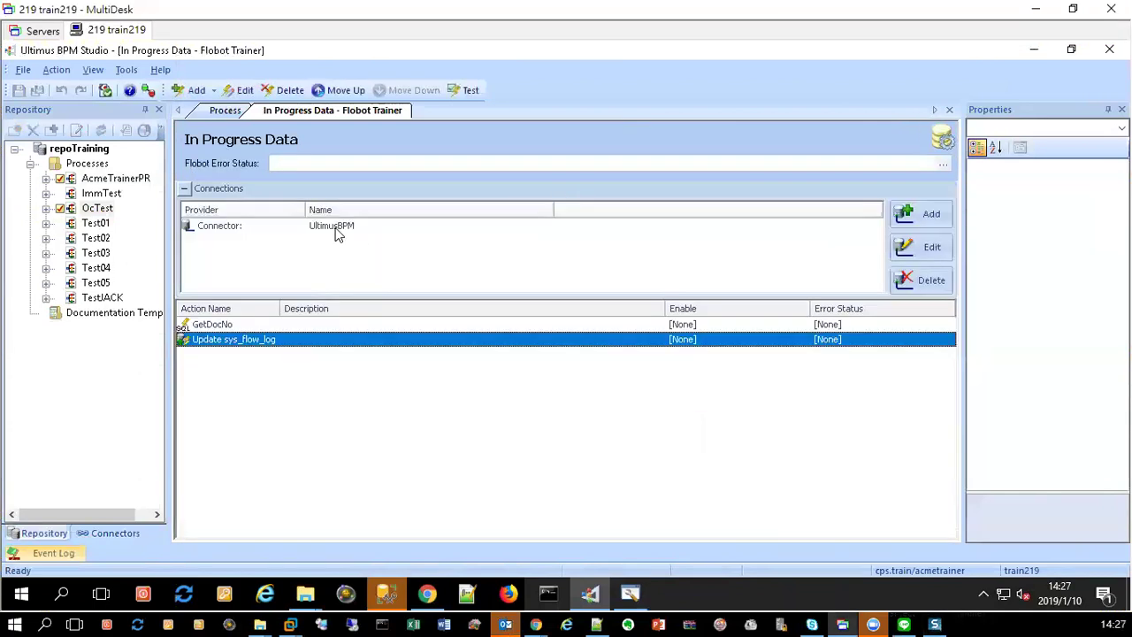
Step: Close all tabs, undo the OcTest checkout, and preview AcmeTrainerPR
right_click(262, 116)
left_click(281, 187)
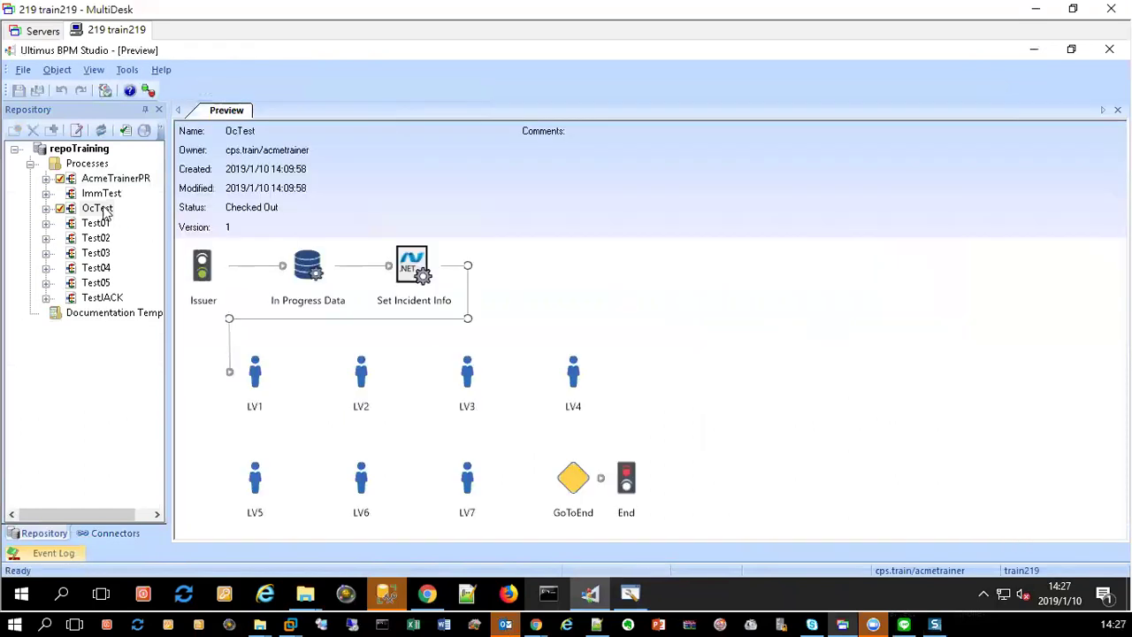
right_click(100, 211)
mouse_move(234, 217)
left_click(284, 244)
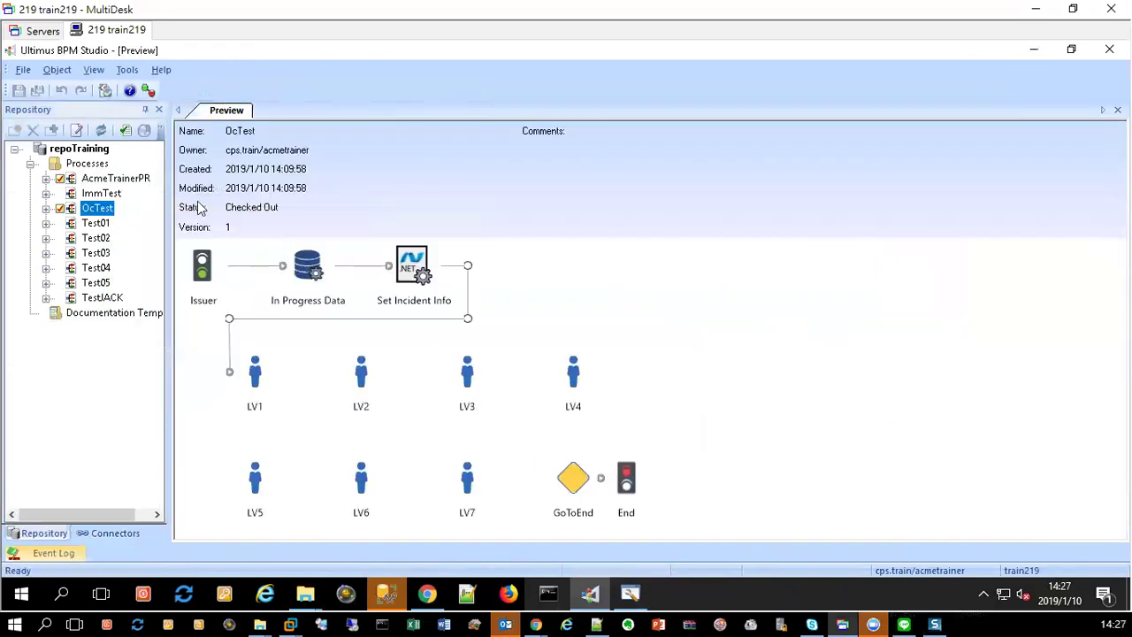
left_click(102, 180)
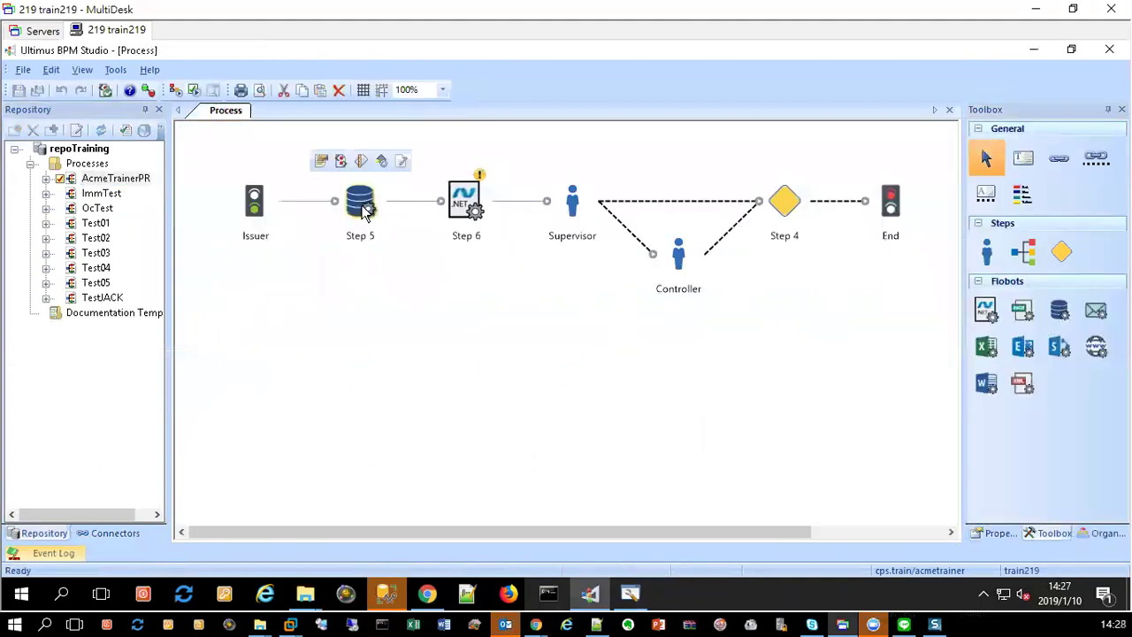
Step: Open Step 5's flobot, discard a blank Read action unsaved, and return to the Process diagram
double_click(364, 211)
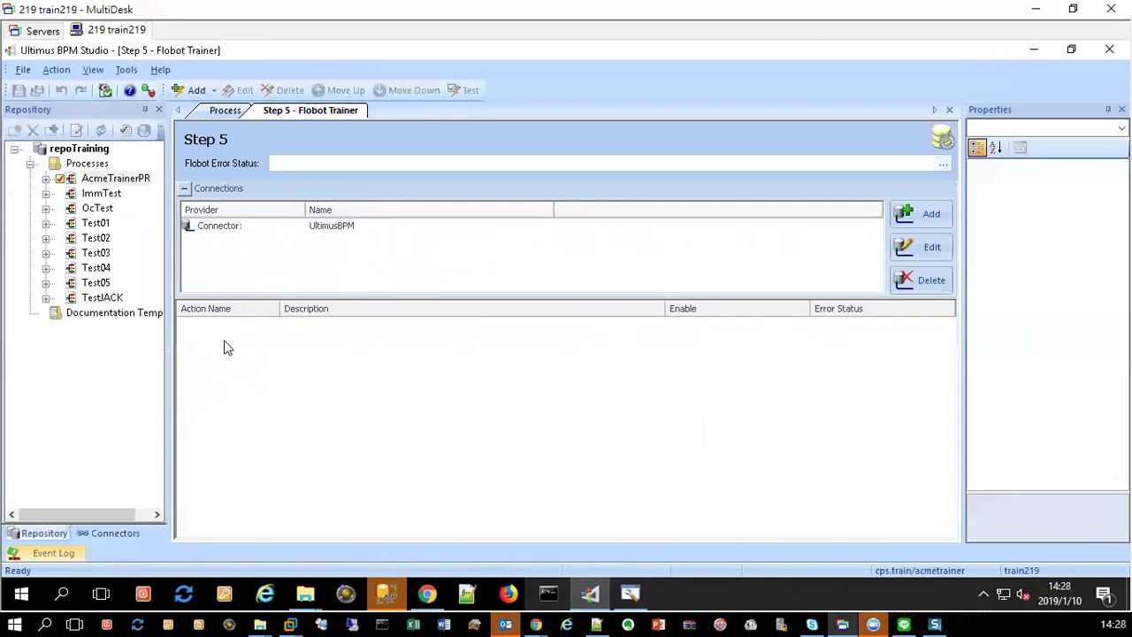
left_click(213, 90)
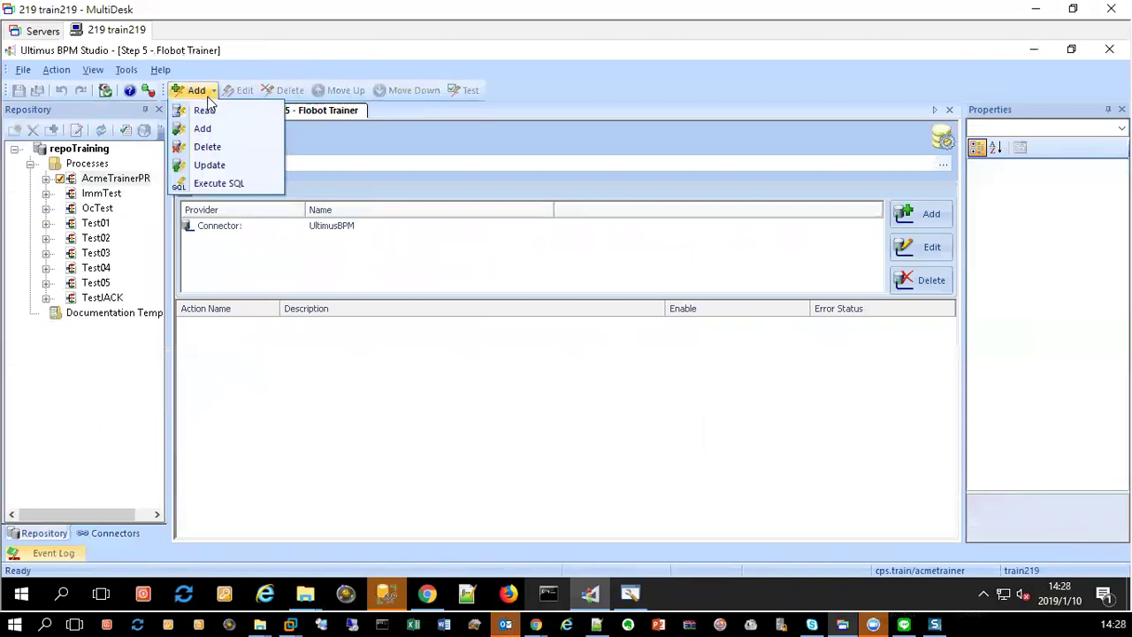
left_click(221, 112)
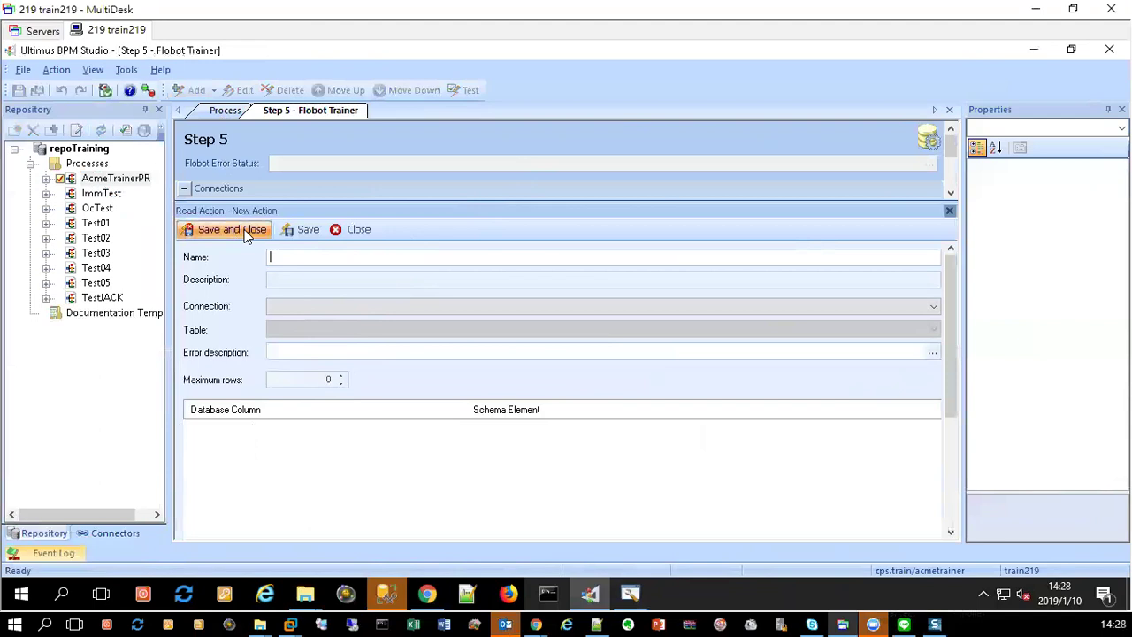
left_click(357, 233)
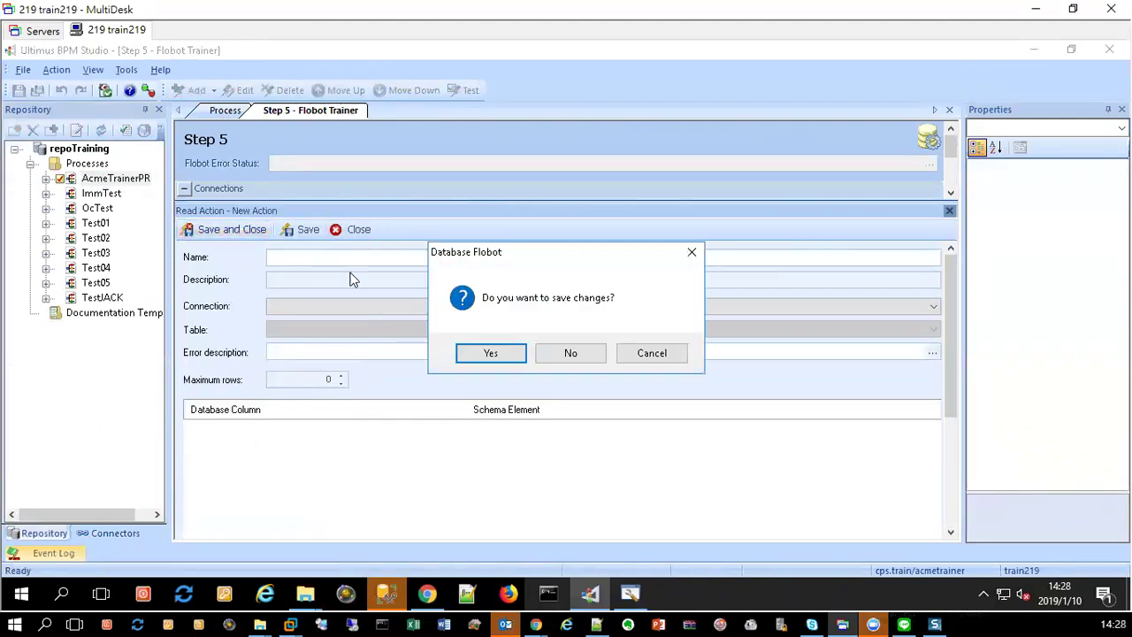
left_click(569, 353)
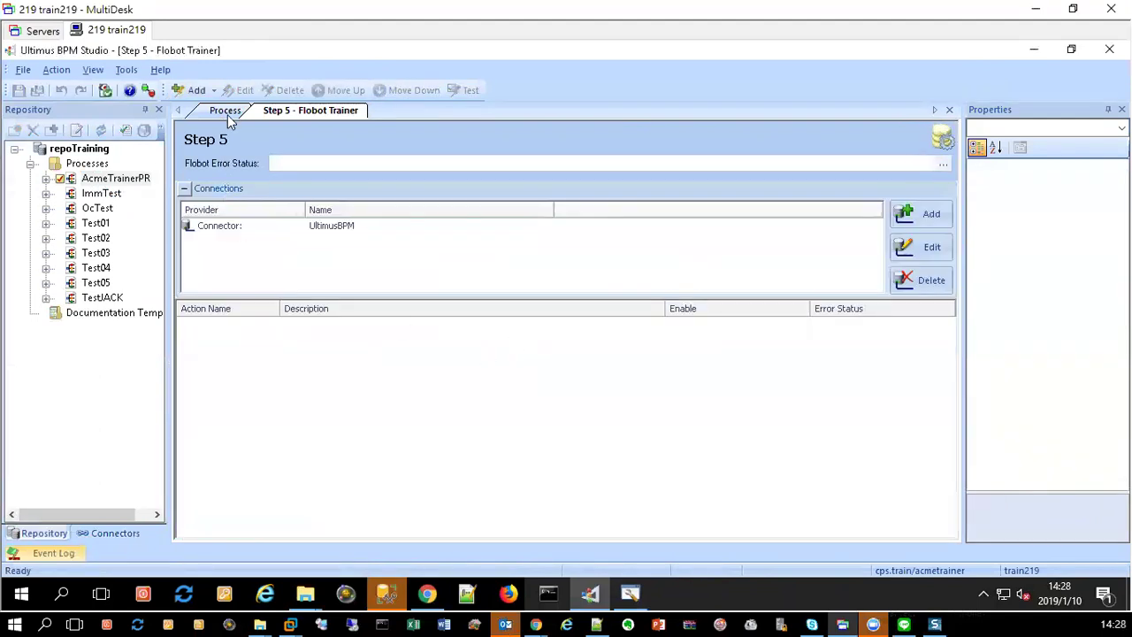
left_click(226, 112)
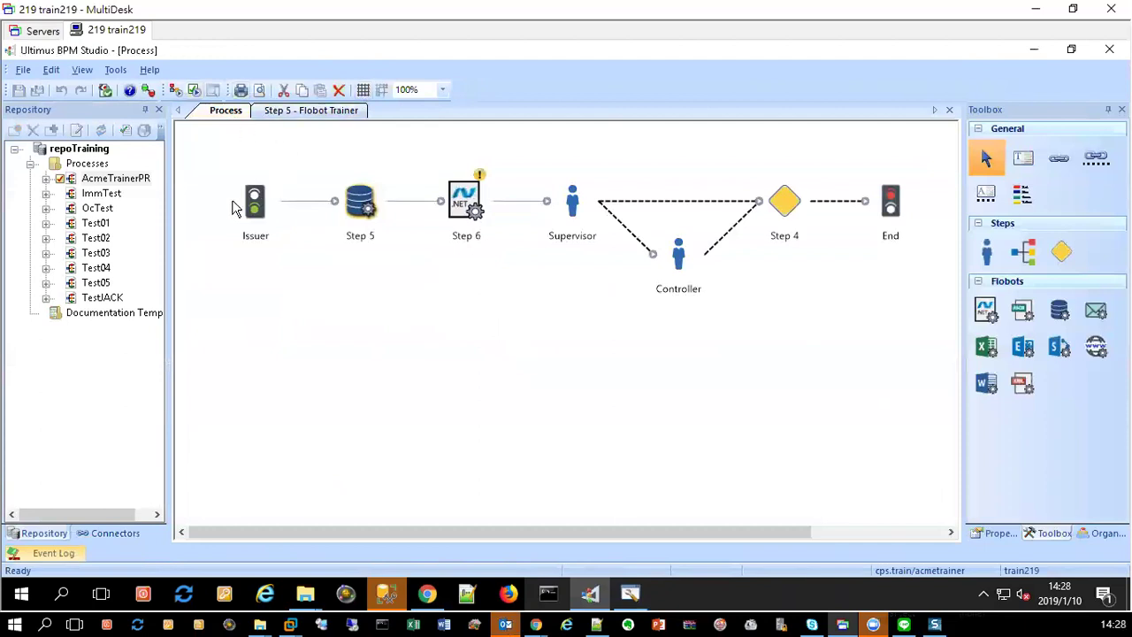
Step: Open the Global XML Type Definitions from the process canvas menu
right_click(222, 303)
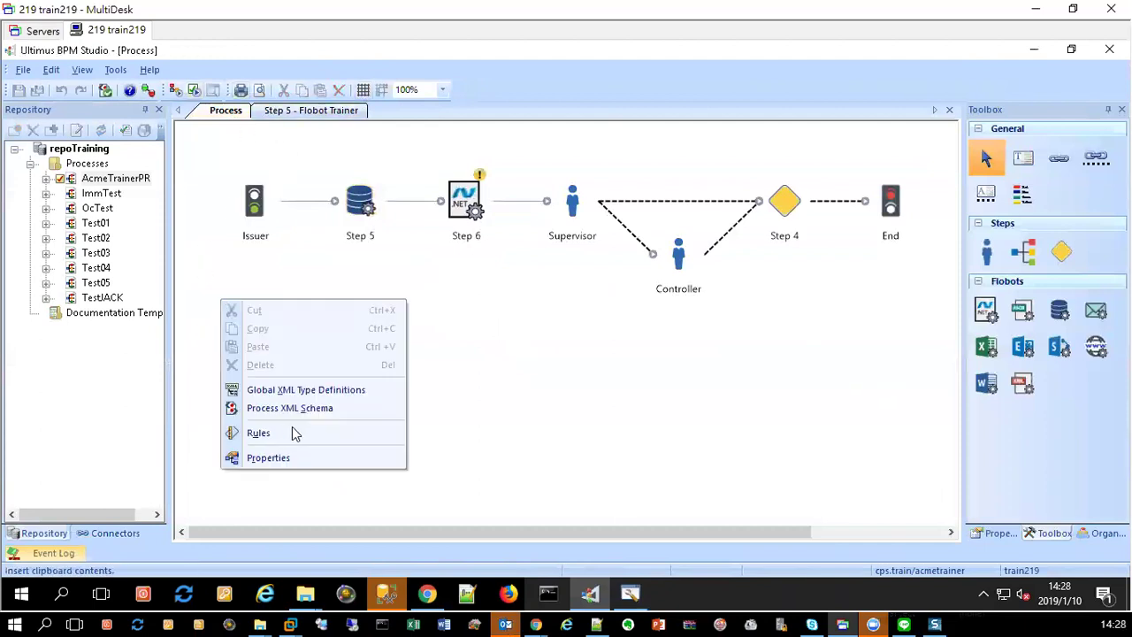
left_click(207, 187)
right_click(206, 185)
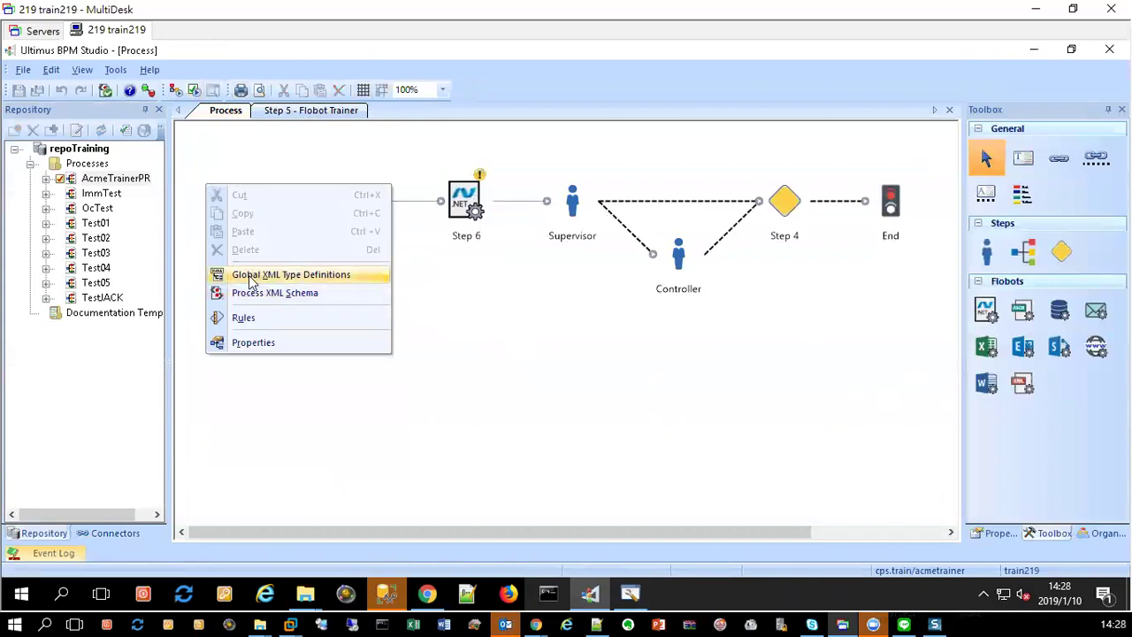
left_click(303, 277)
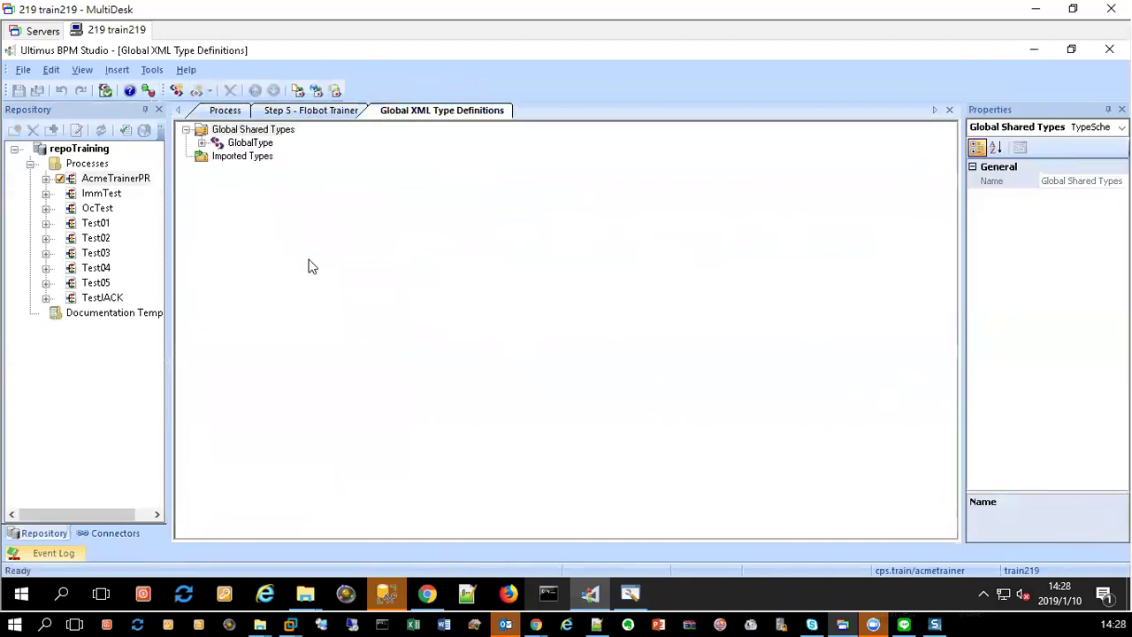
Step: Expand GlobalType to inspect its Test1, Test2 and Test3 elements, and open its options
double_click(250, 143)
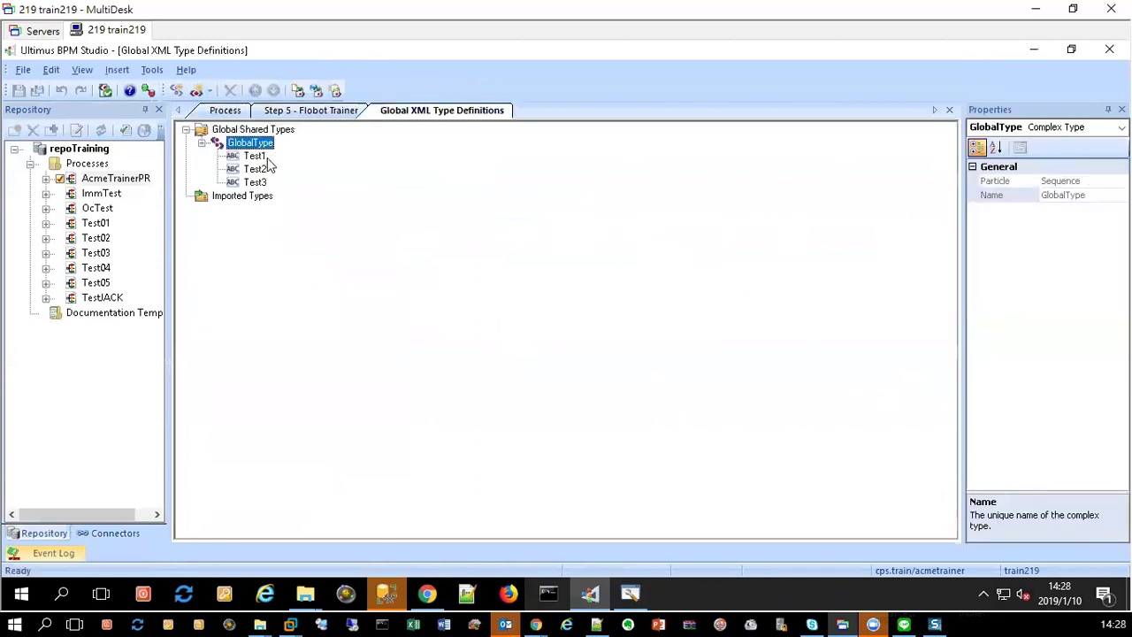
left_click(247, 158)
left_click(254, 170)
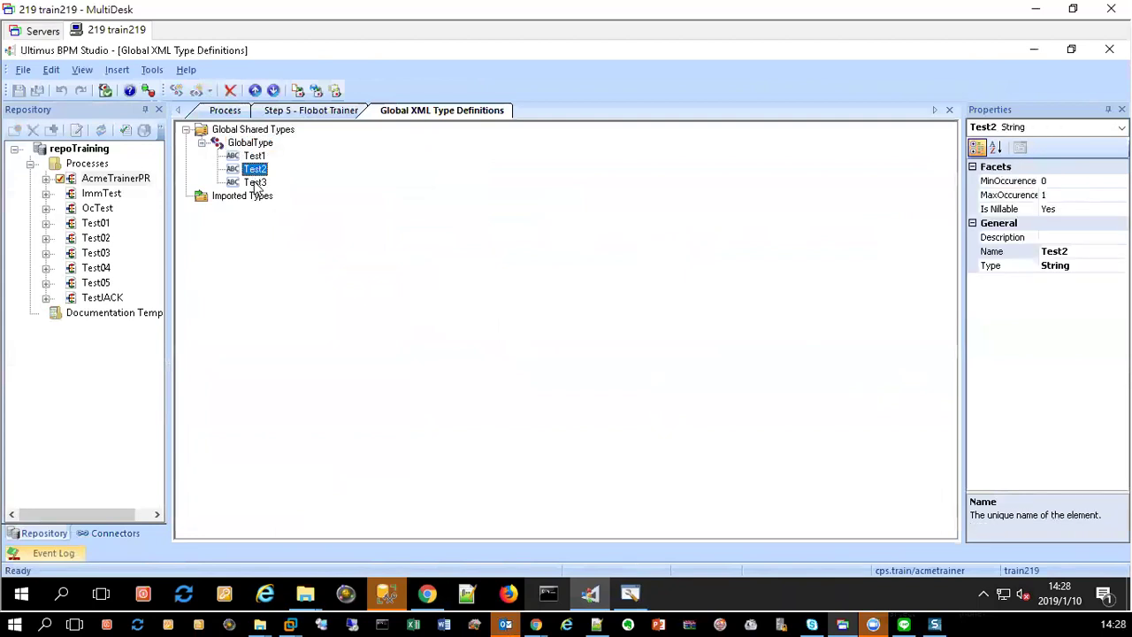
left_click(255, 181)
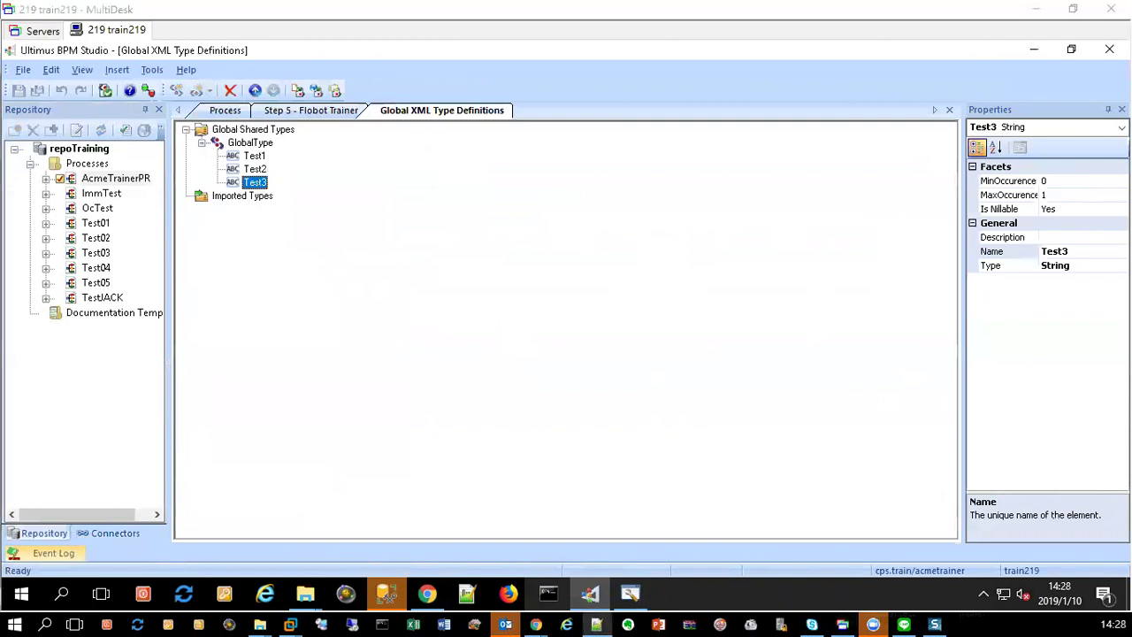
right_click(248, 147)
Step: Add string elements DocNoDatePart and IsFirst to GlobalType
mouse_move(353, 157)
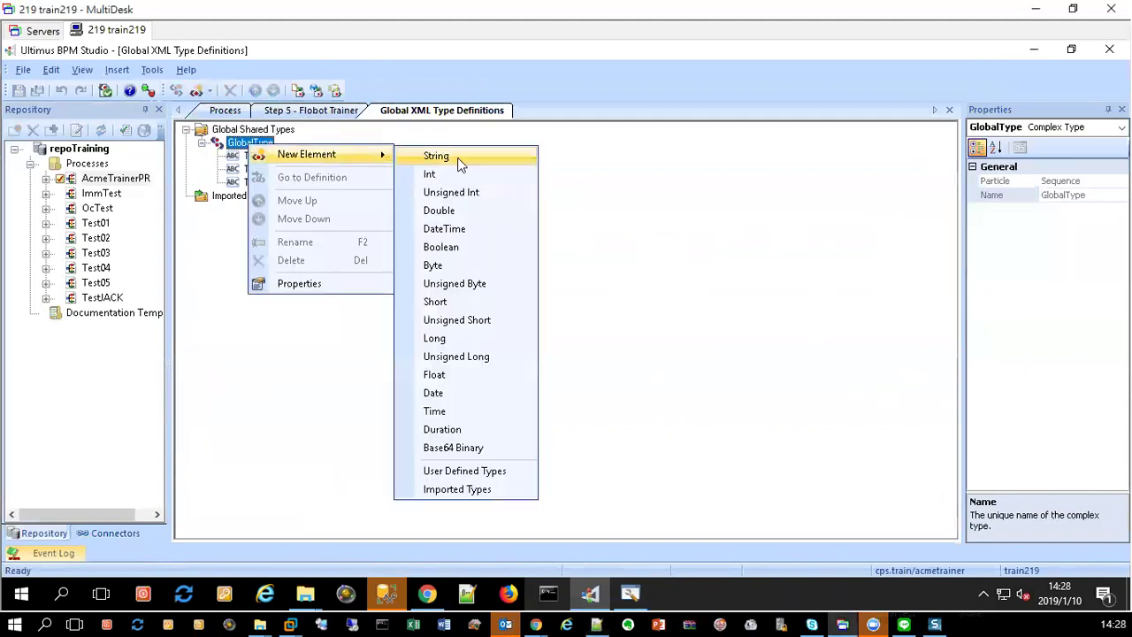
left_click(458, 162)
type("DocNoDatePart")
key("Return")
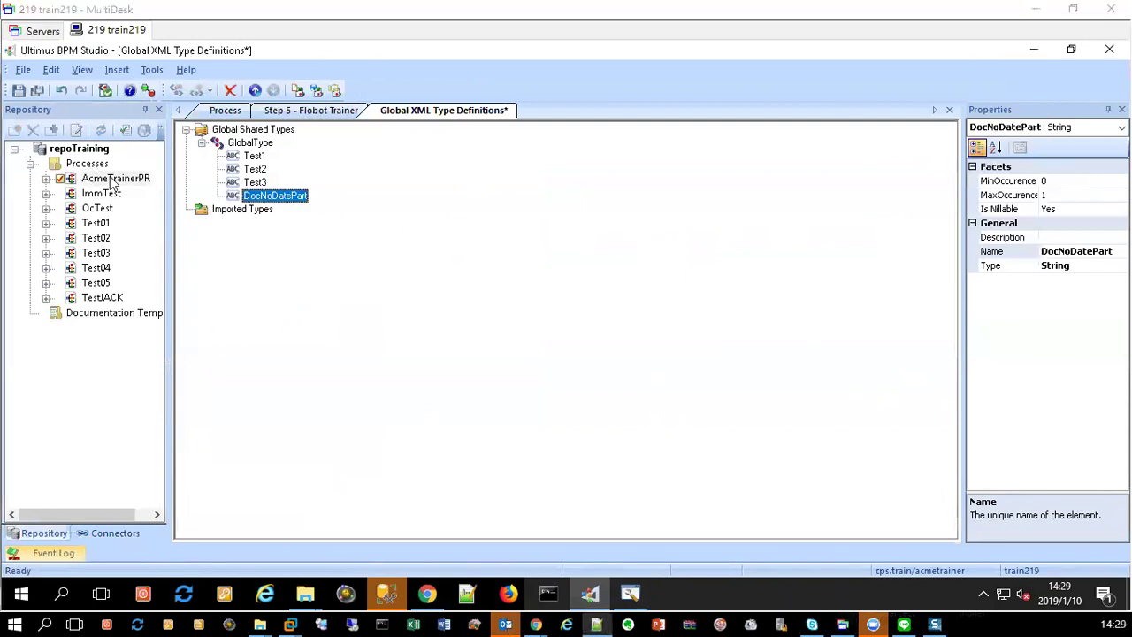
right_click(251, 142)
mouse_move(327, 152)
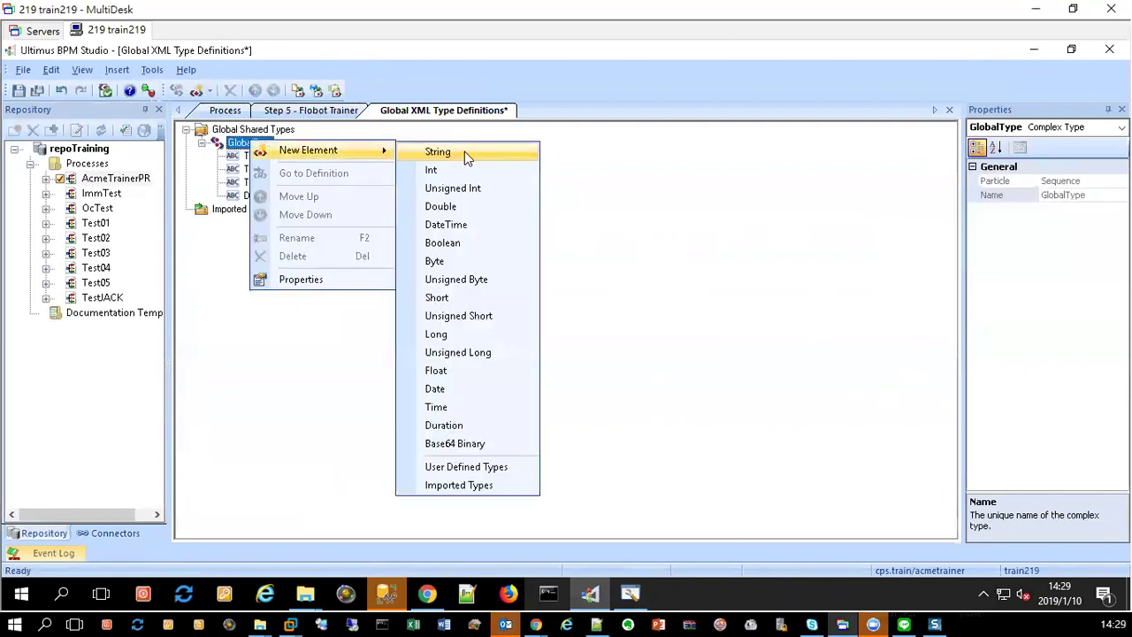
left_click(465, 153)
type("IsFirst")
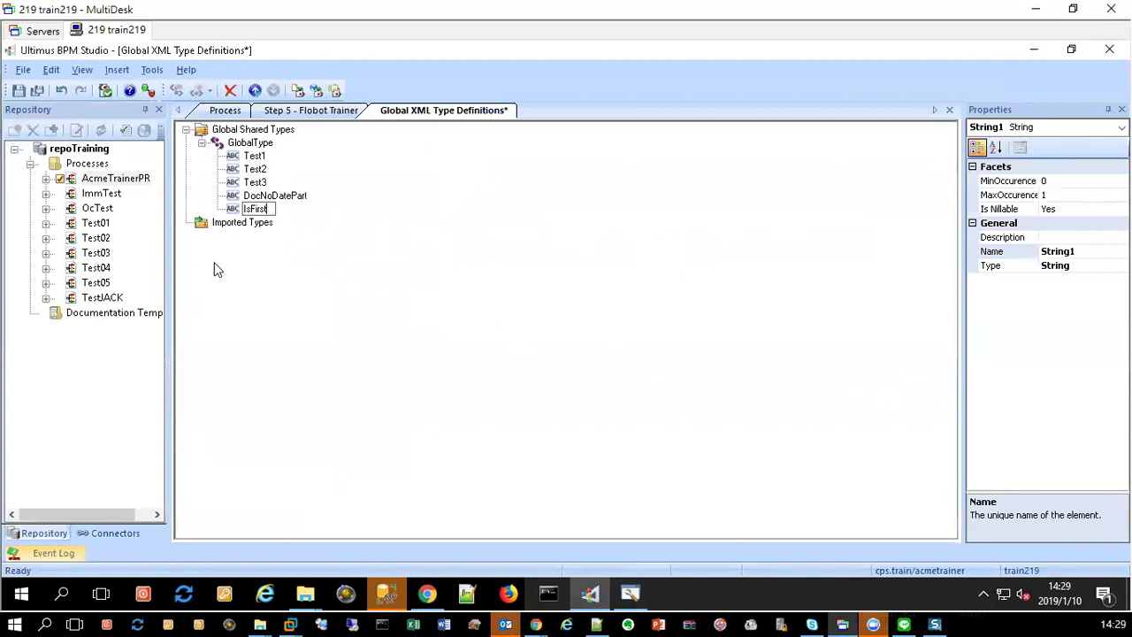
left_click(244, 210)
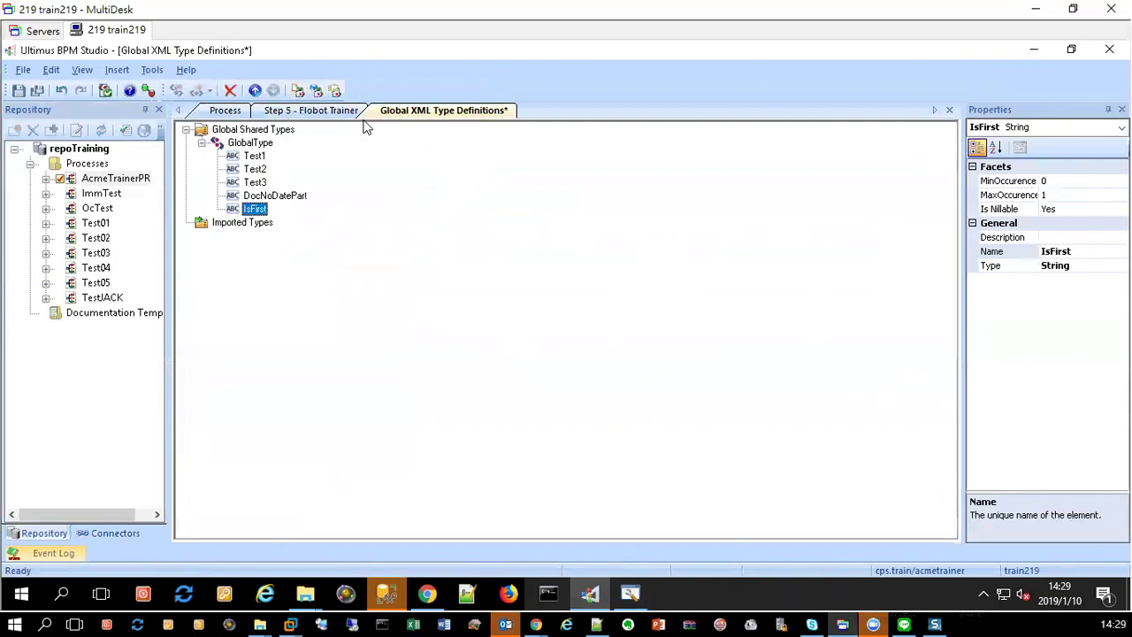
Step: Add a third string element named DocNo to GlobalType
right_click(248, 146)
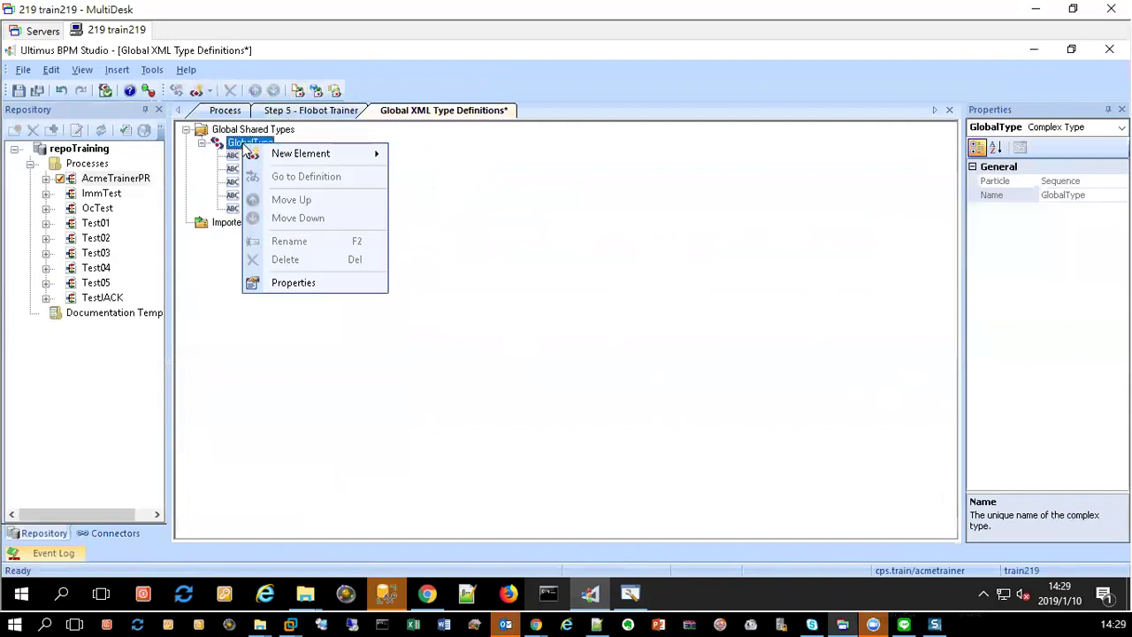
mouse_move(339, 156)
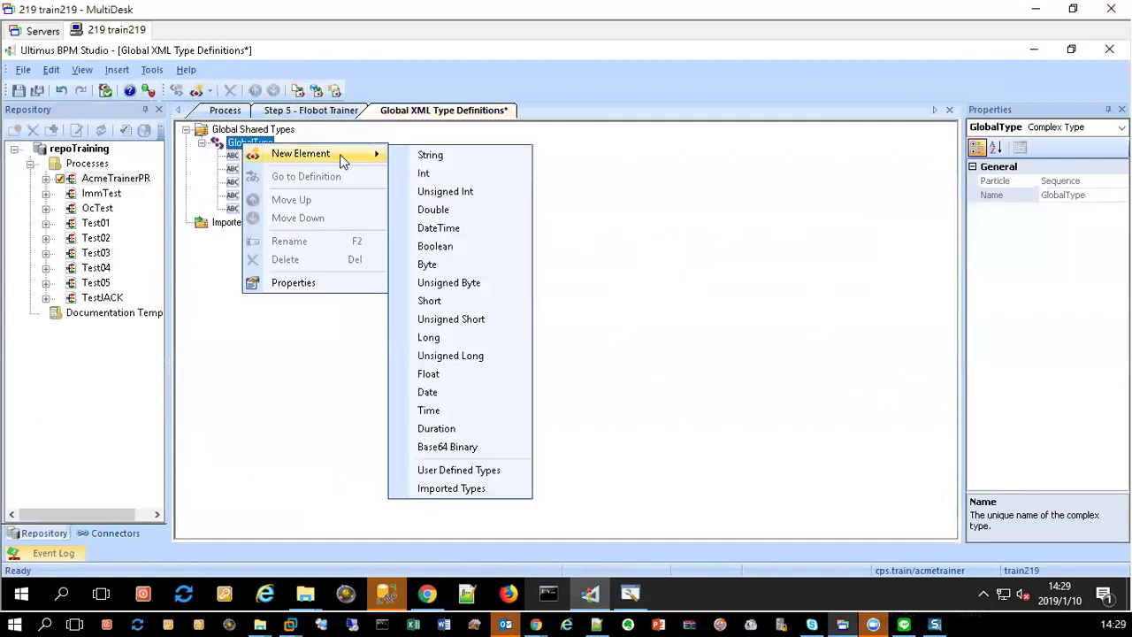
left_click(430, 155)
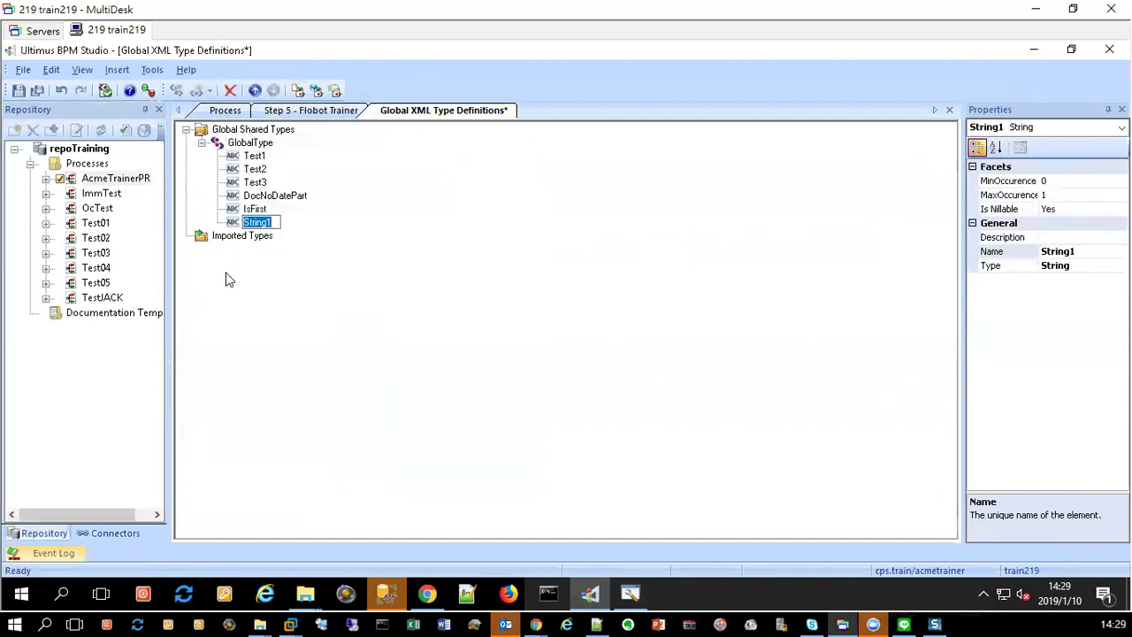
type("DocNo")
key("Return")
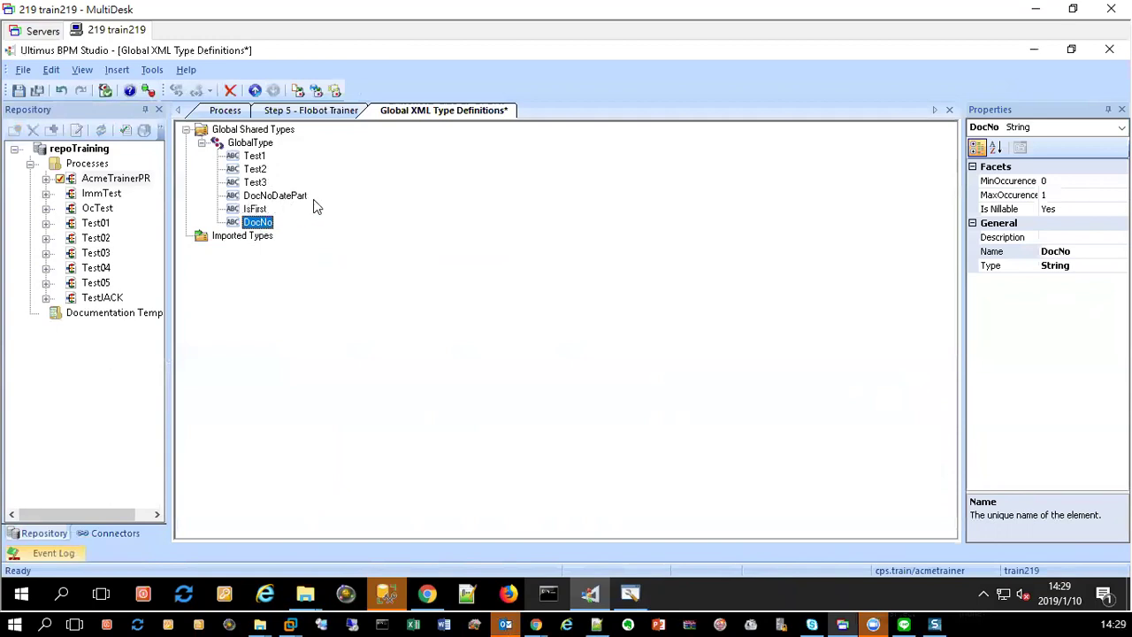
Step: Close all open documents, saving the type definition changes
right_click(447, 112)
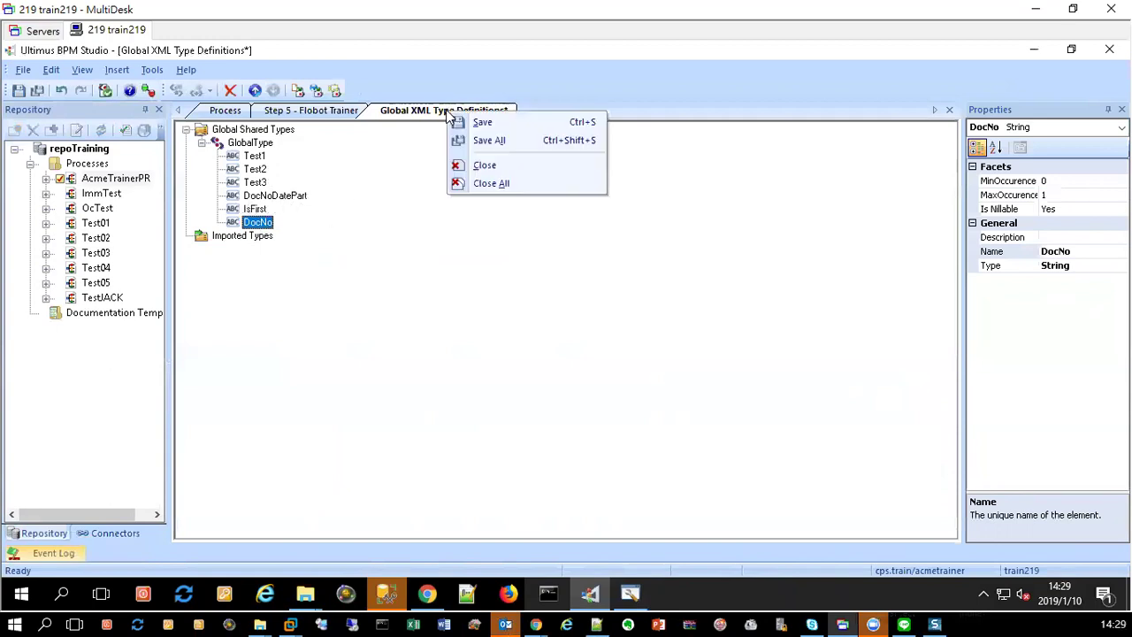
left_click(492, 185)
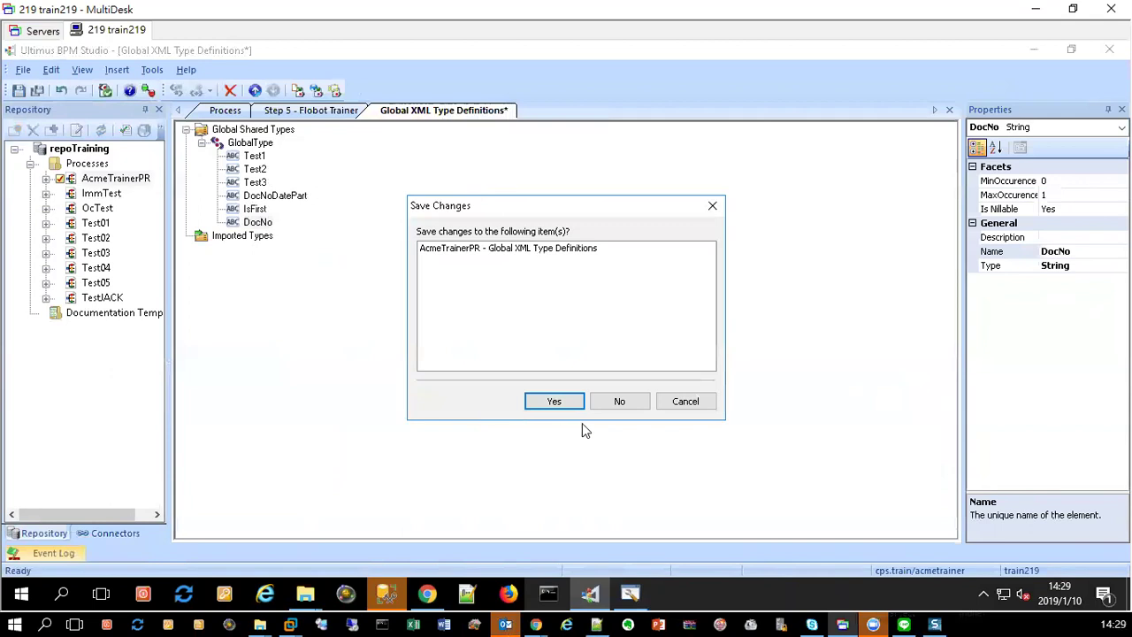
left_click(552, 403)
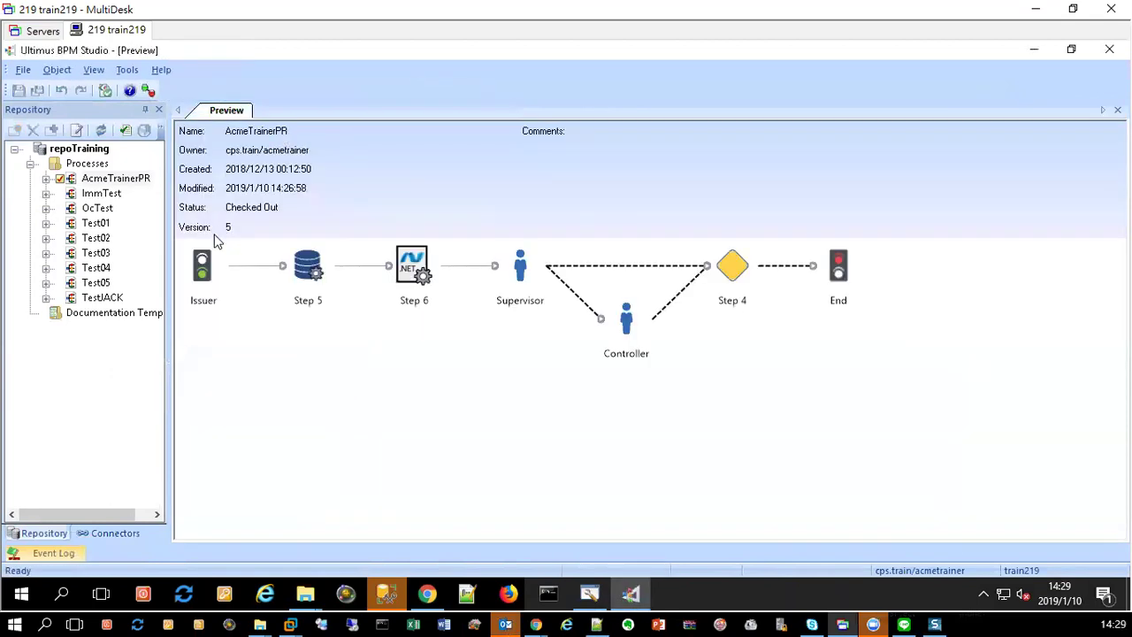
Step: Open OcTest's global XML type definitions, expand GlobalType and screenshot its field list
left_click(97, 210)
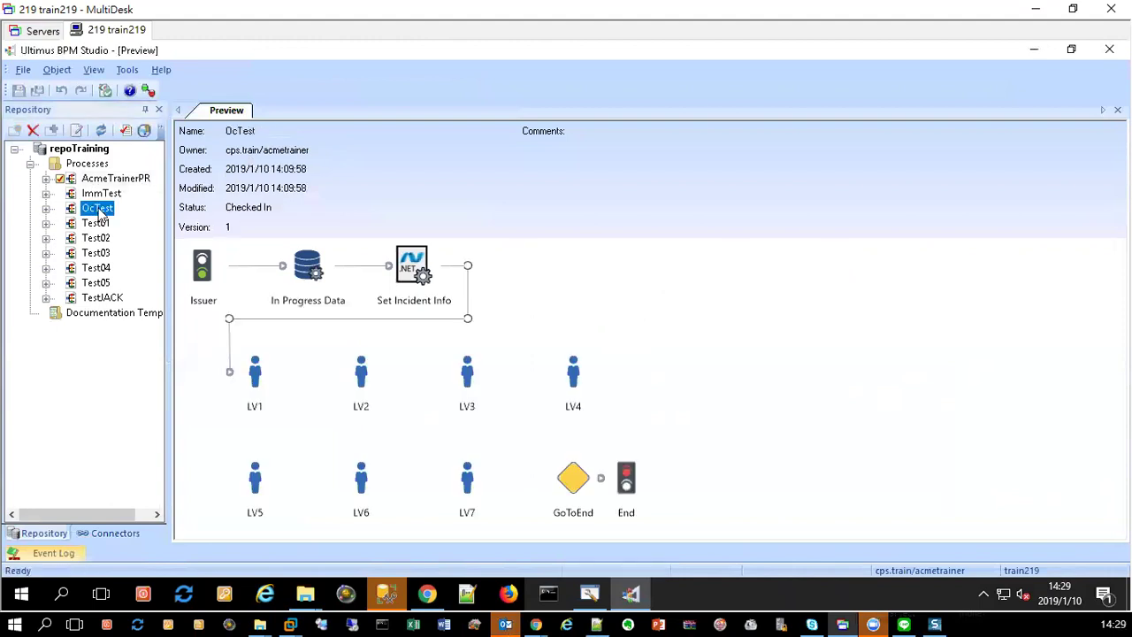
right_click(633, 214)
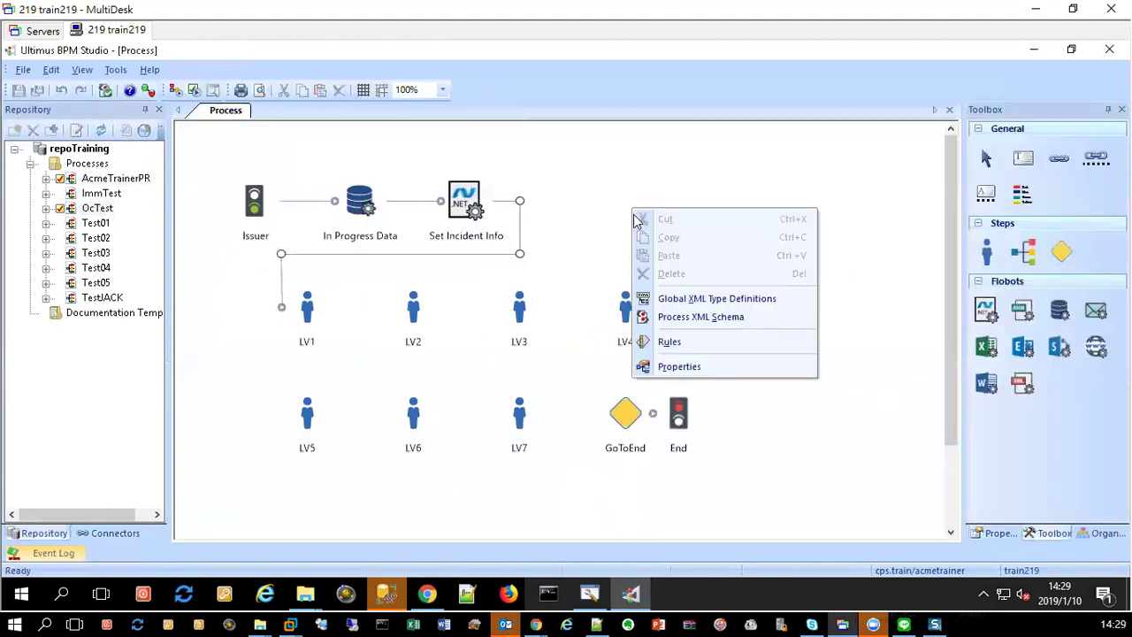
left_click(670, 295)
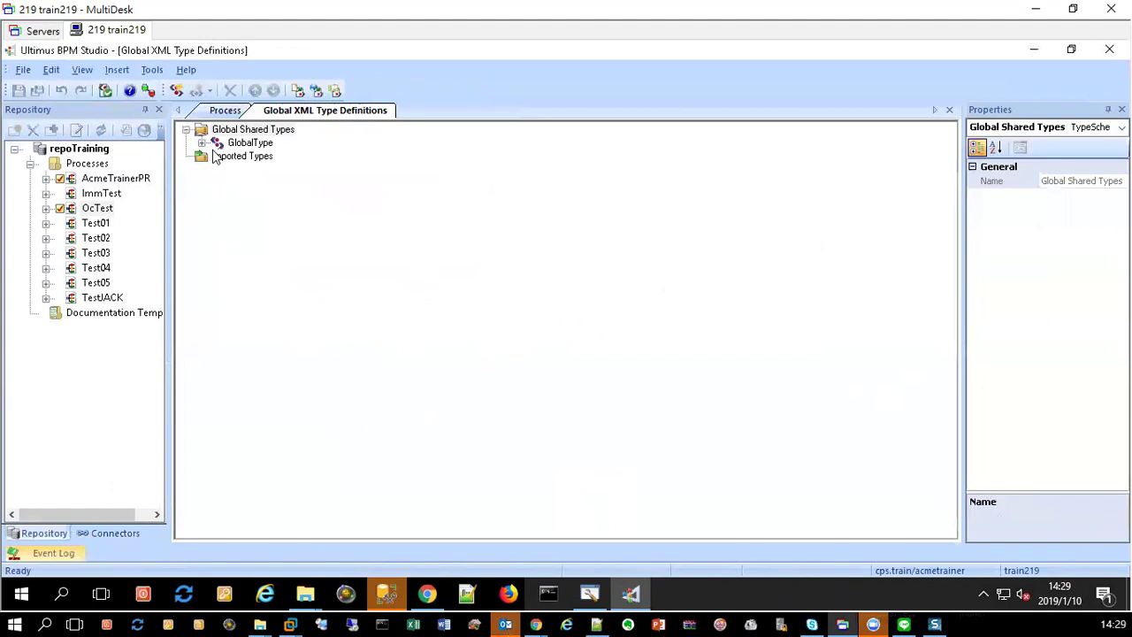
left_click(202, 143)
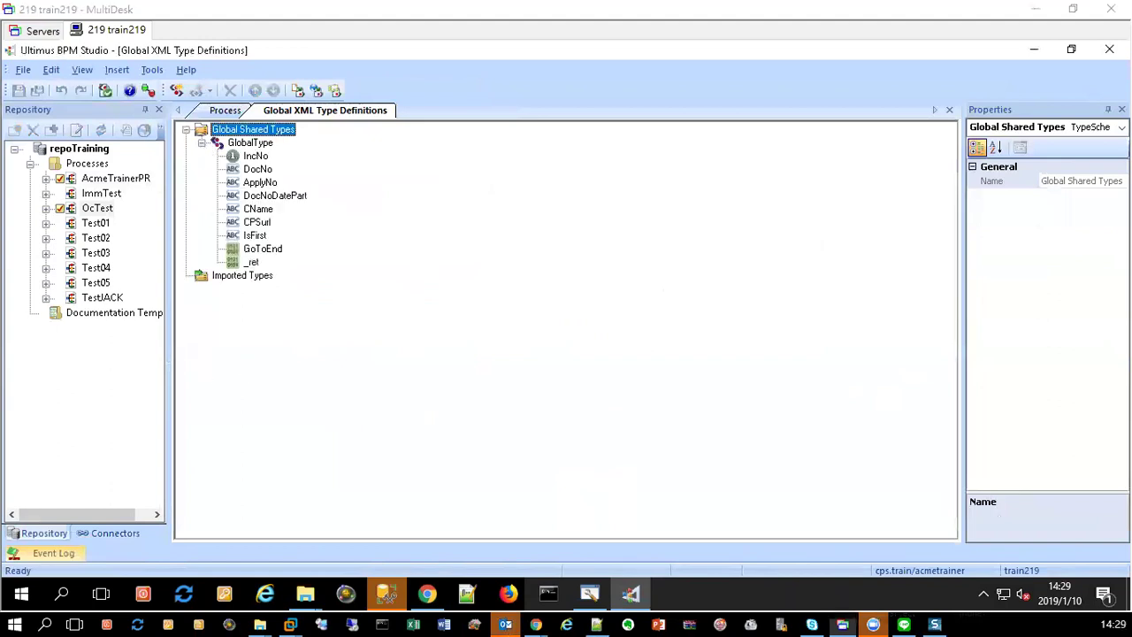
left_click_drag(117, 47, 487, 406)
left_click(90, 470)
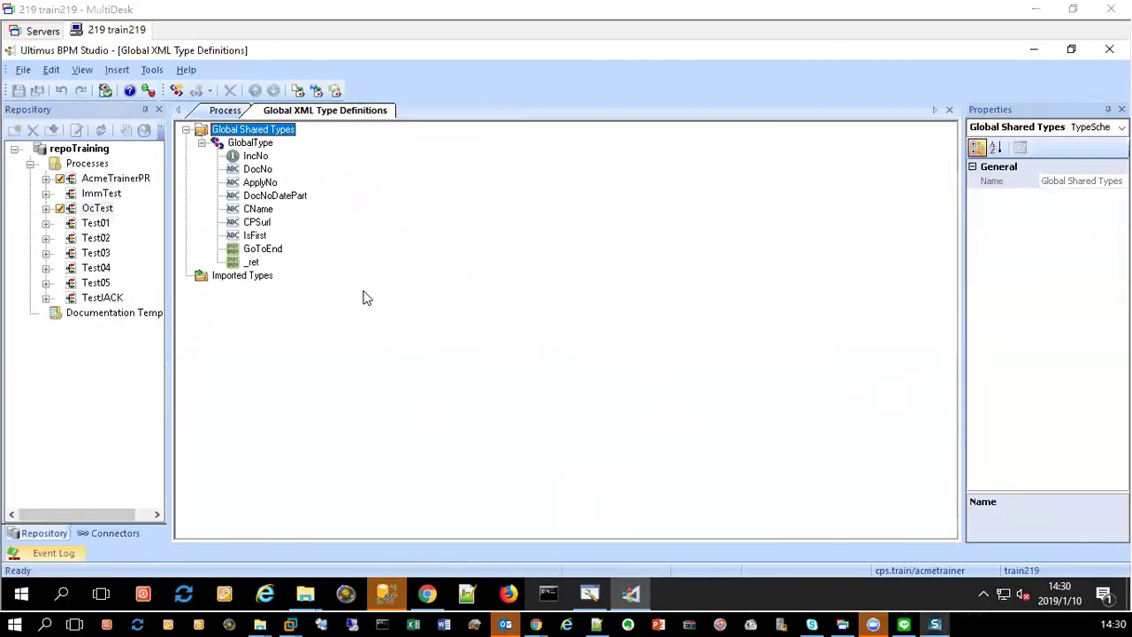
Step: Close OcTest's documents, undo OcTest's checkout, and preview AcmeTrainerPR
right_click(311, 113)
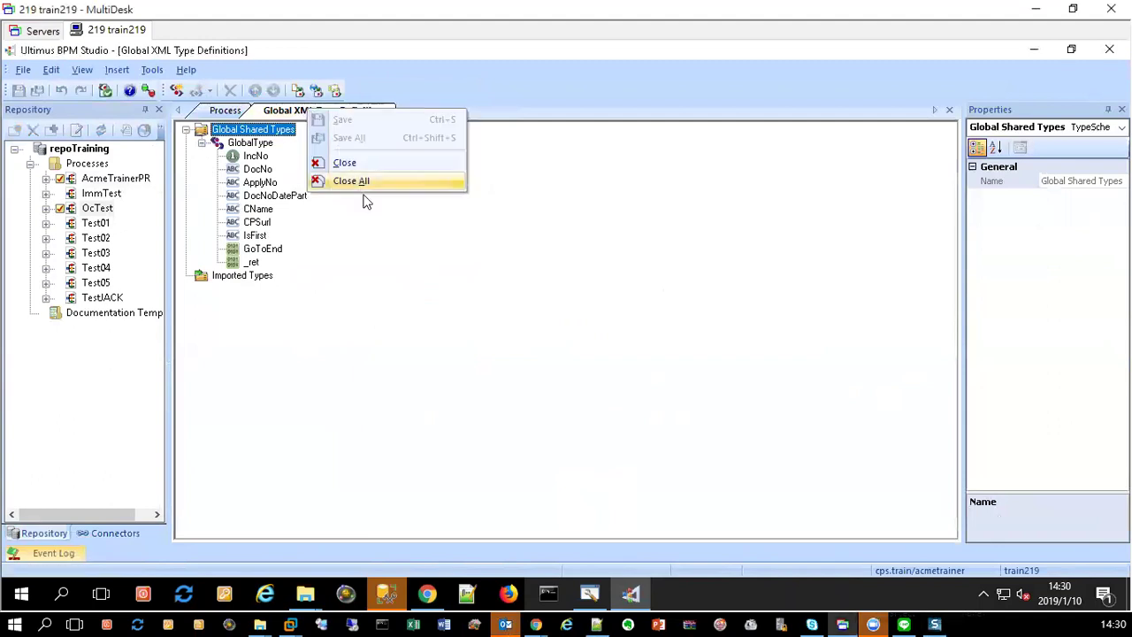
left_click(364, 184)
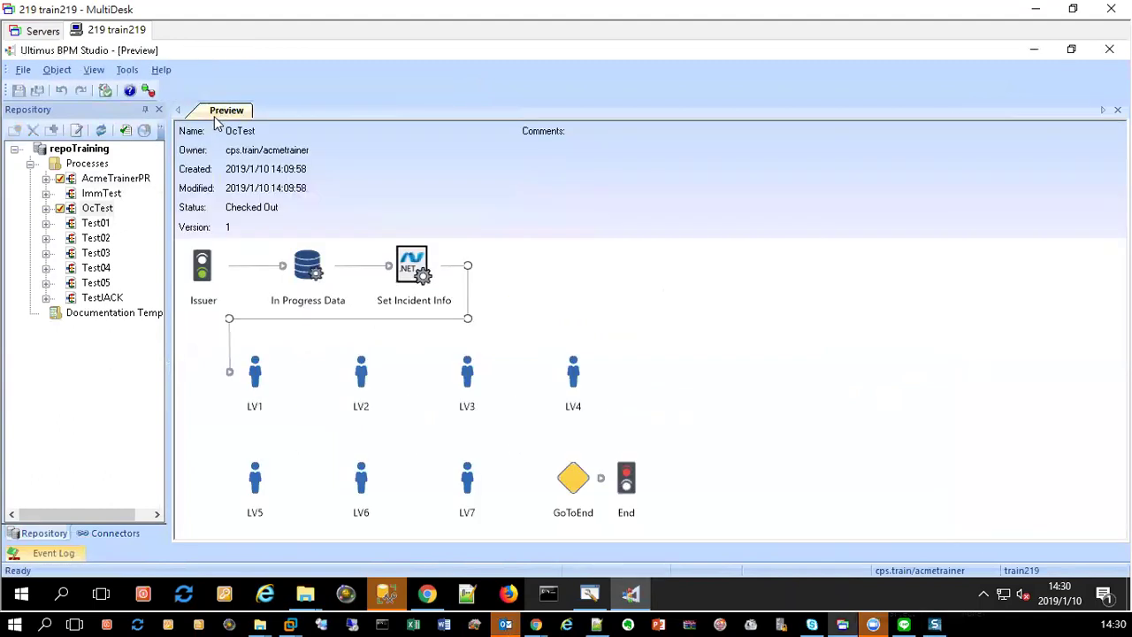
right_click(200, 115)
right_click(91, 209)
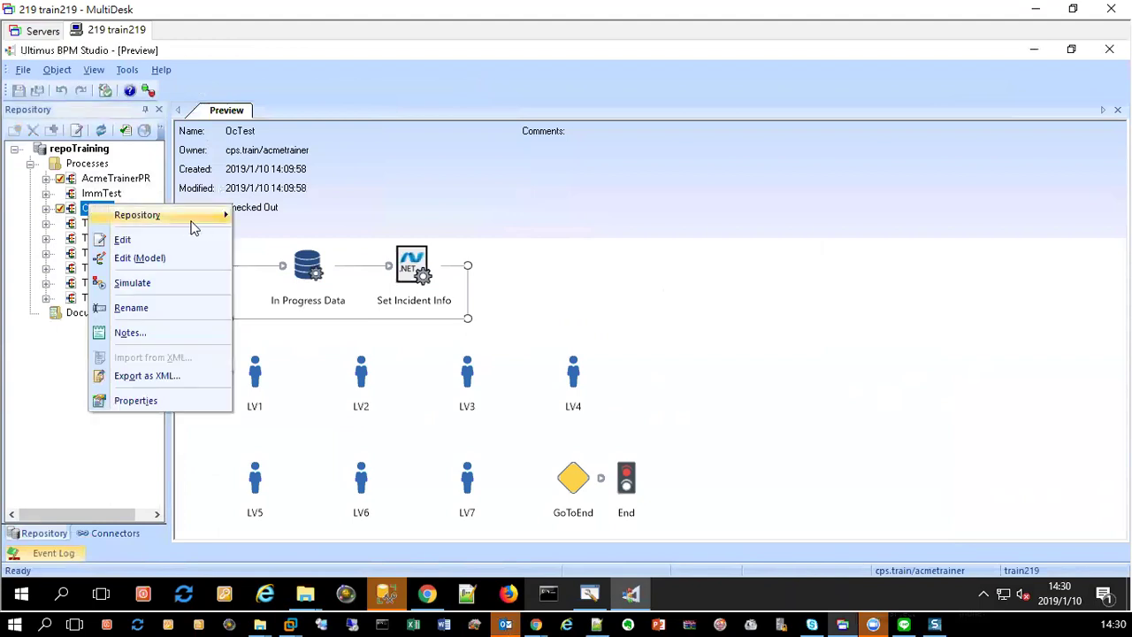
mouse_move(208, 217)
left_click(305, 235)
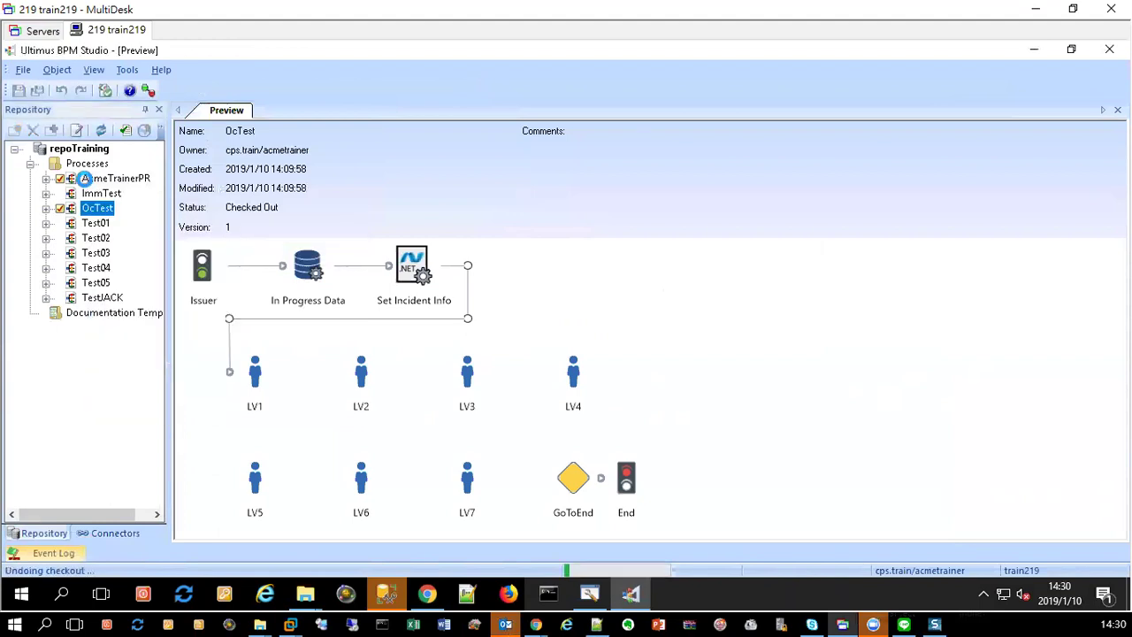
left_click(91, 180)
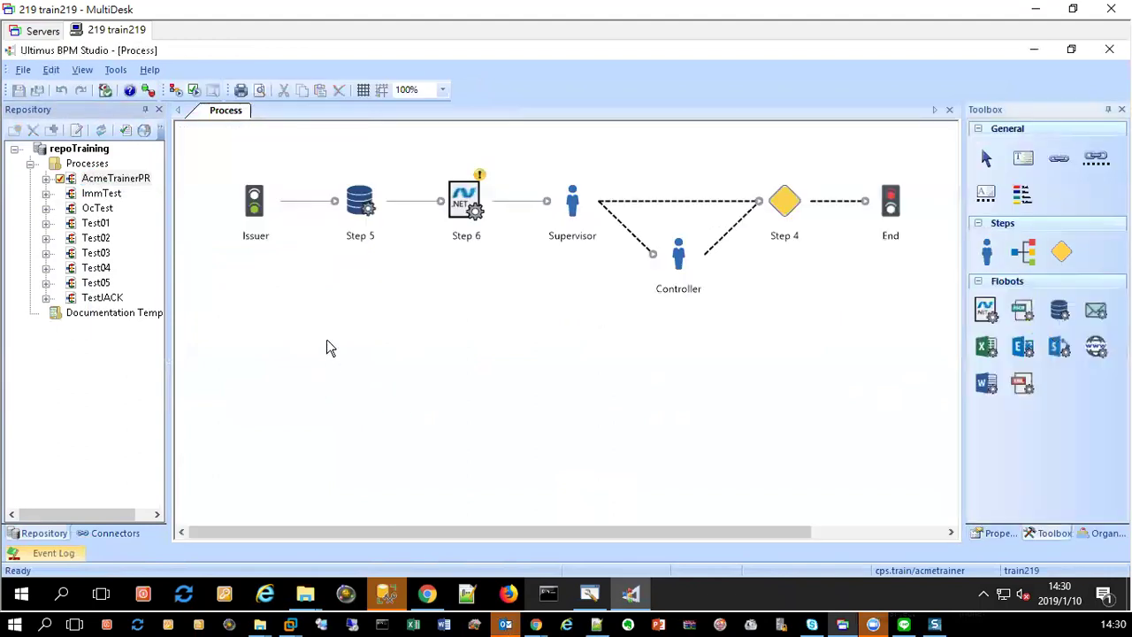
Step: Open AcmeTrainerPR's global XML type definitions and inspect the IsFirst field's properties
right_click(282, 275)
left_click(366, 364)
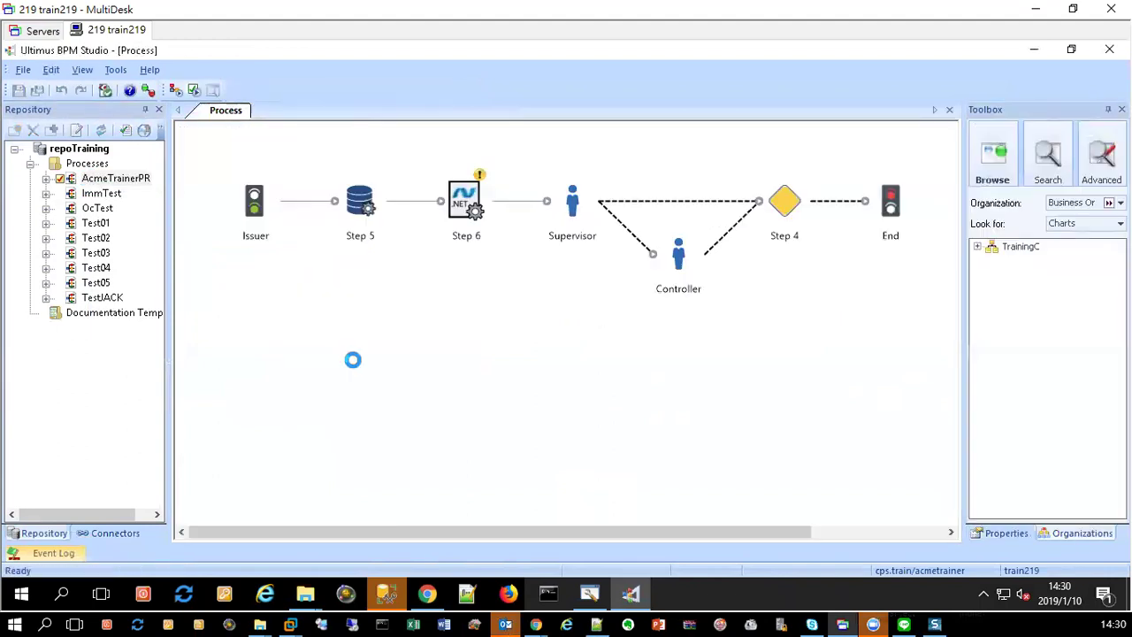
double_click(243, 144)
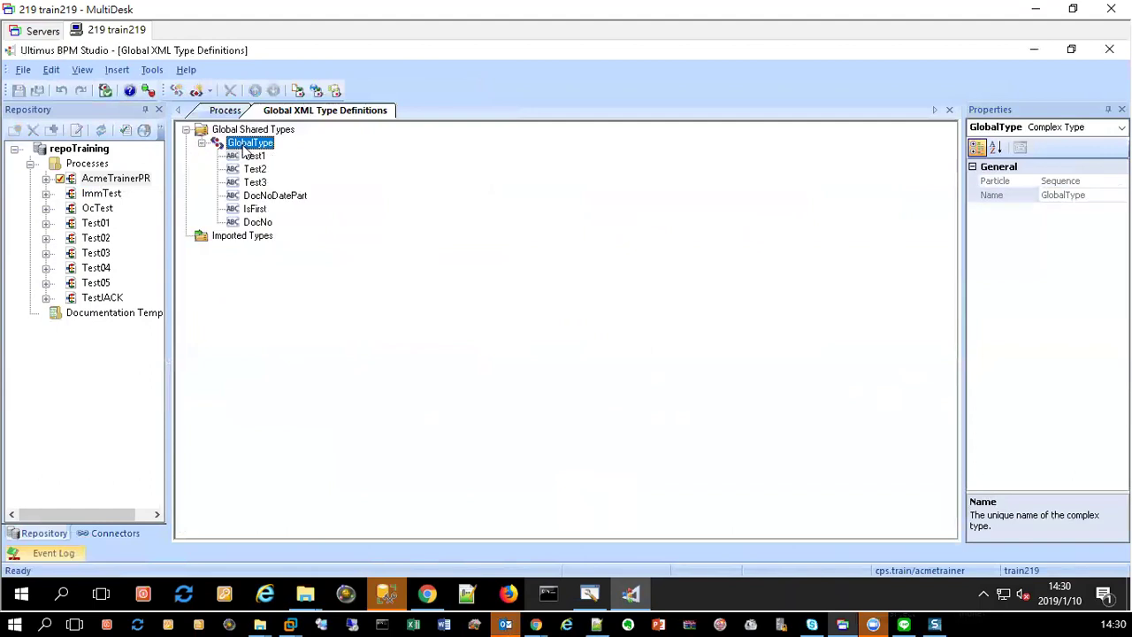
left_click(256, 209)
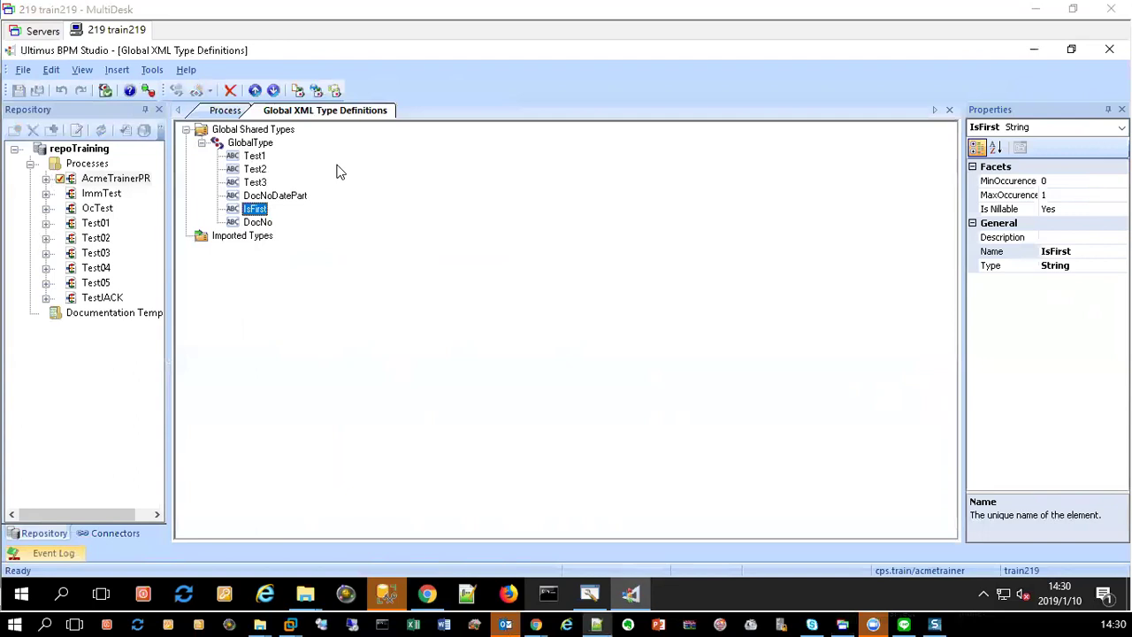
Step: Add a Boolean element _yet under GlobalType, save, and select Step 5 on the diagram
right_click(244, 143)
mouse_move(324, 156)
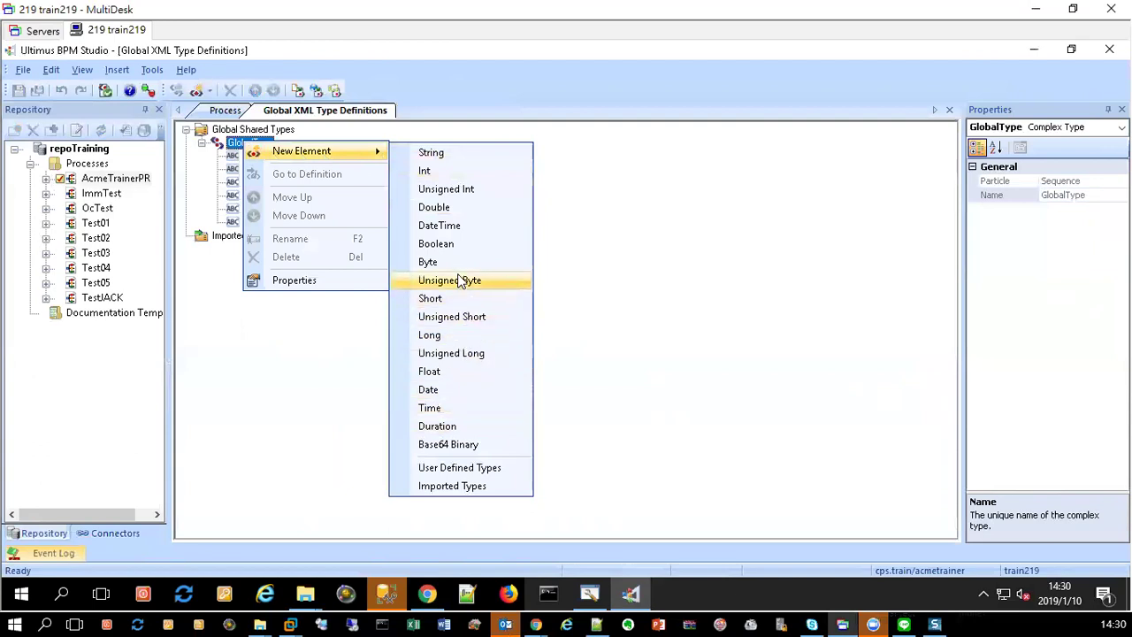
left_click(427, 243)
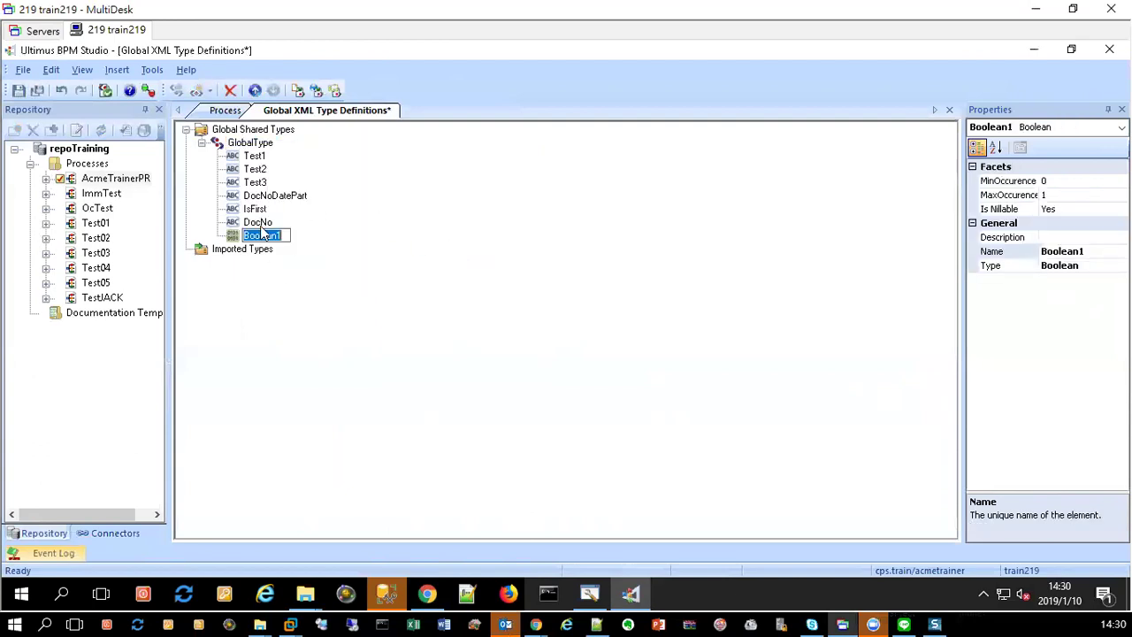
type("_yet")
key("Return")
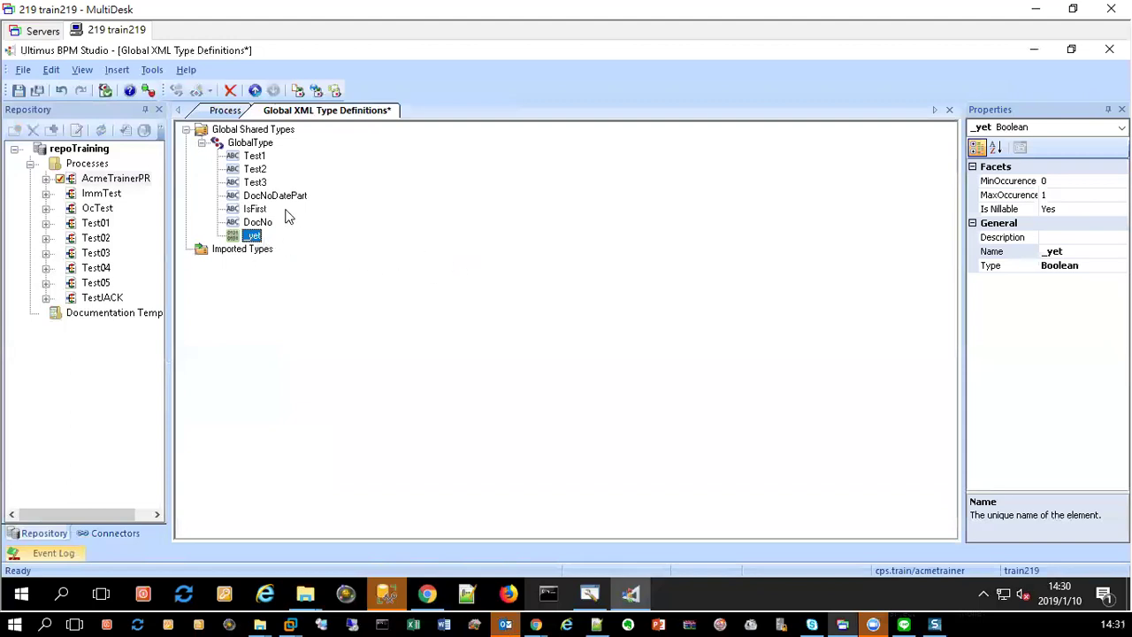
left_click(104, 90)
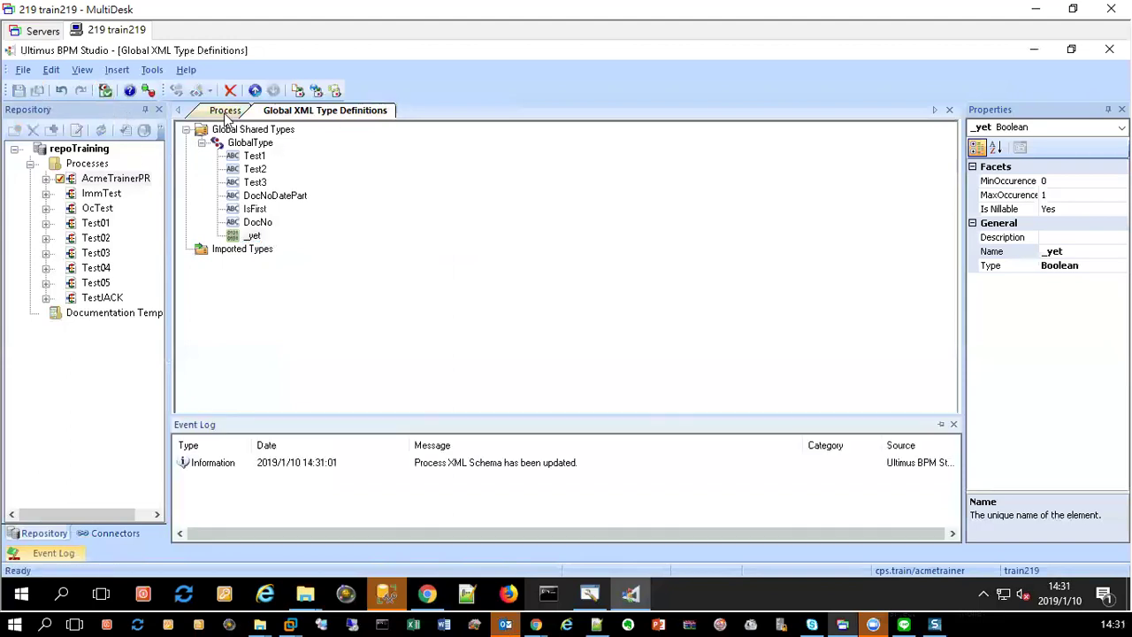
left_click(225, 111)
left_click(364, 207)
Step: Add an Execute SQL action named GetDocNo to Step 5's flobot using the UltimusBPM connection
double_click(363, 207)
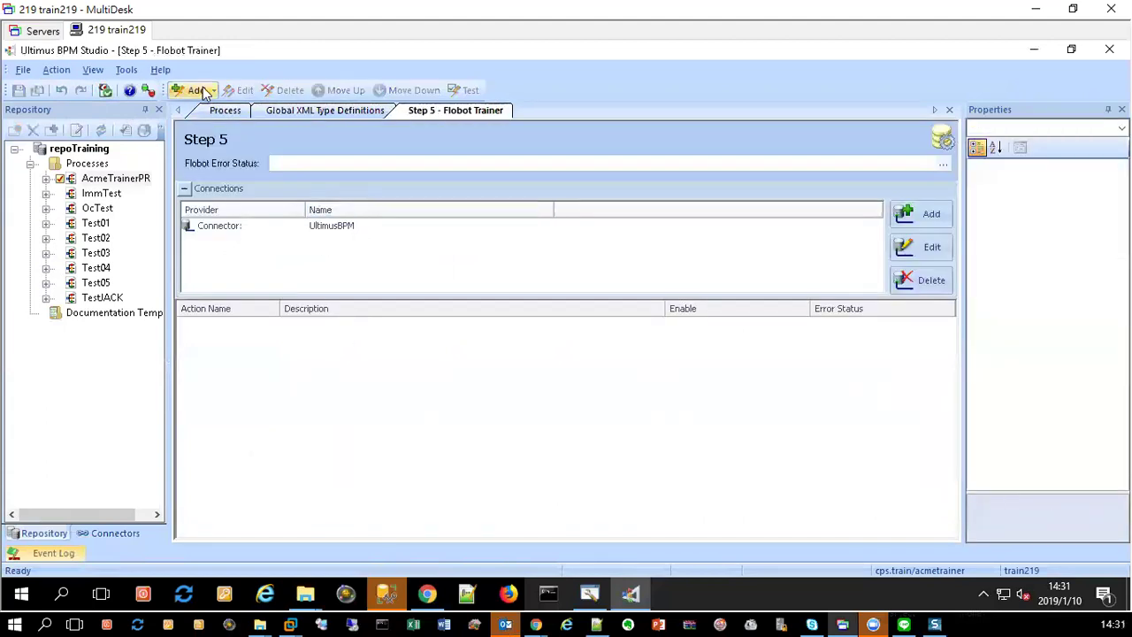
left_click(195, 91)
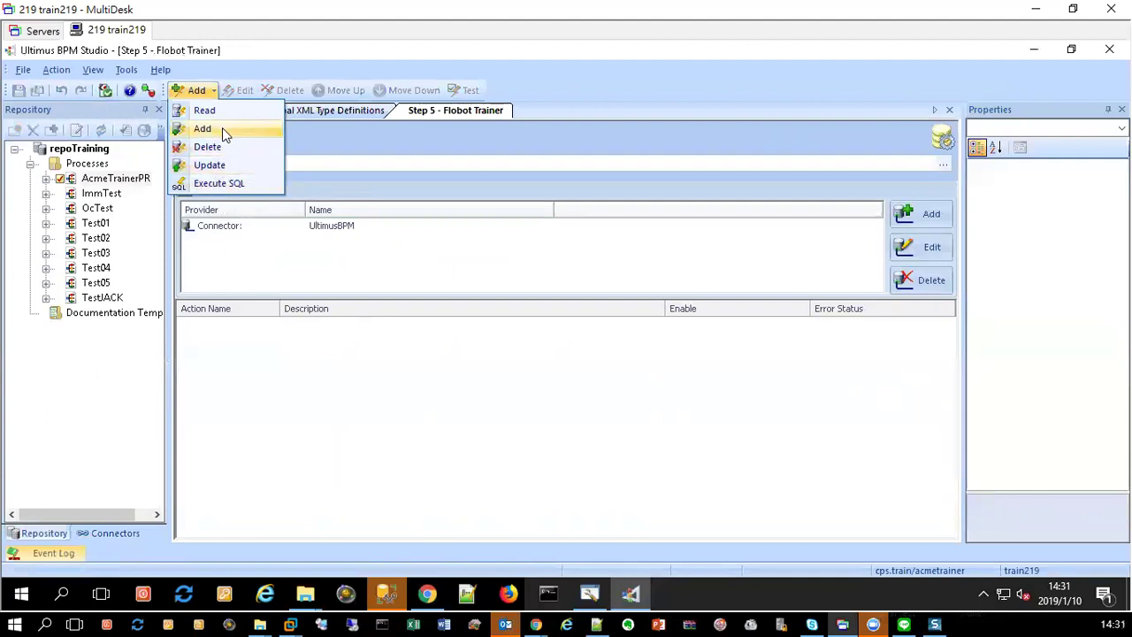
left_click(228, 184)
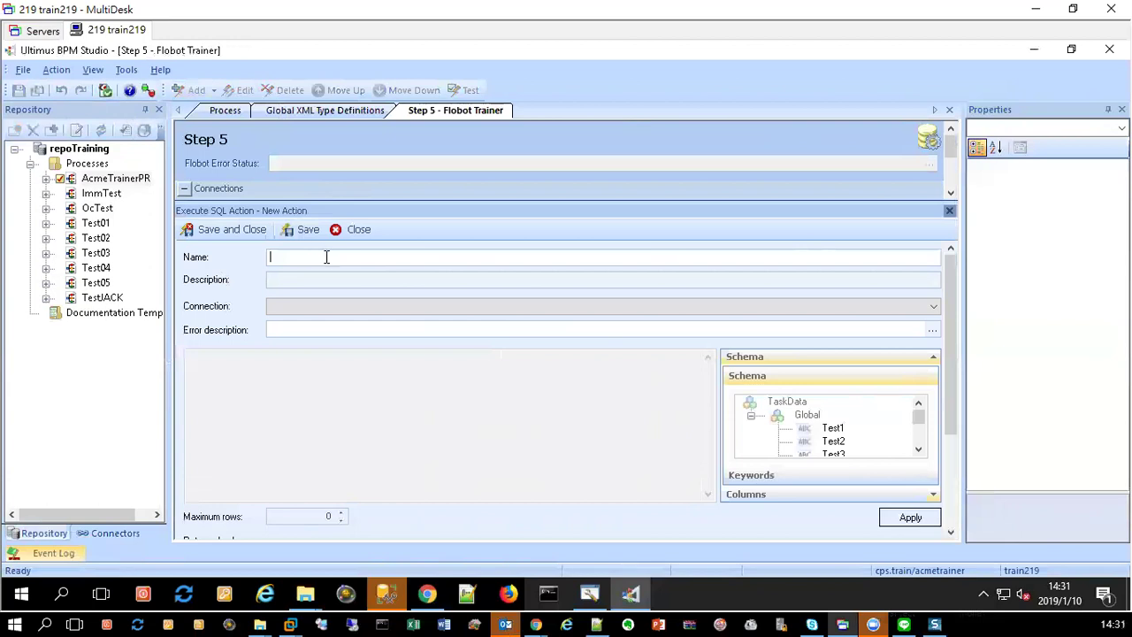
type("GetDocNo")
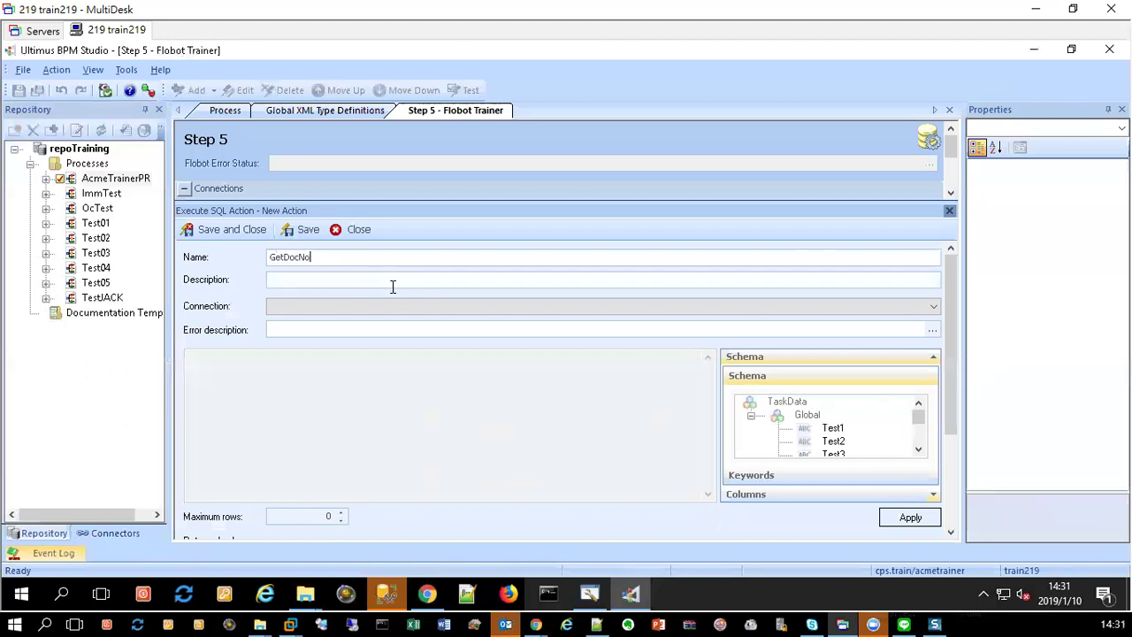
left_click(407, 313)
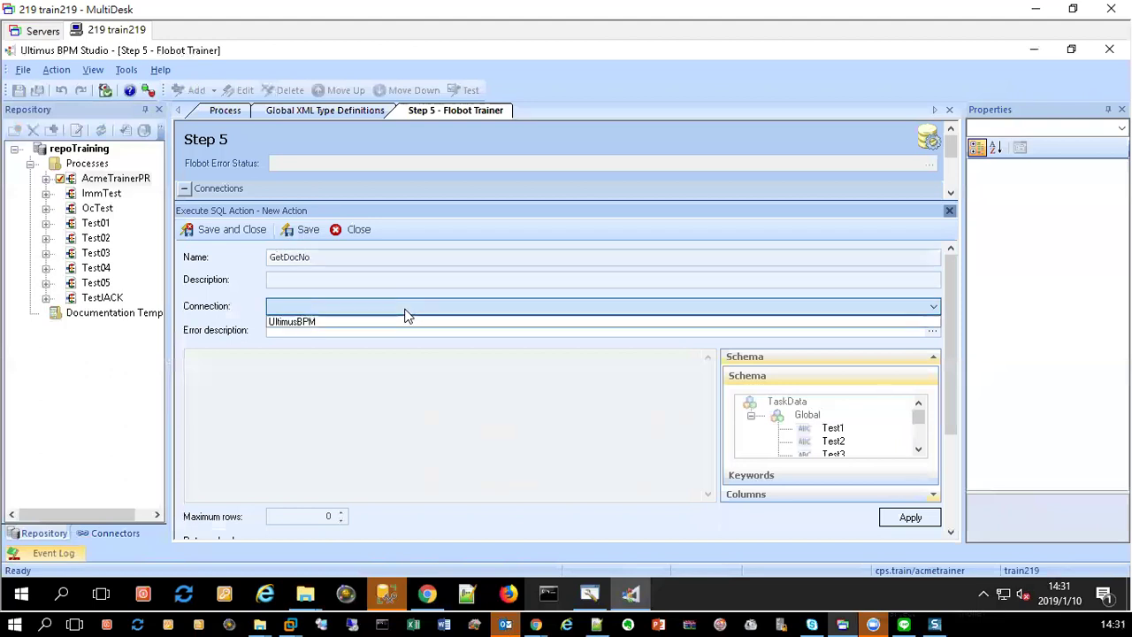
left_click(309, 322)
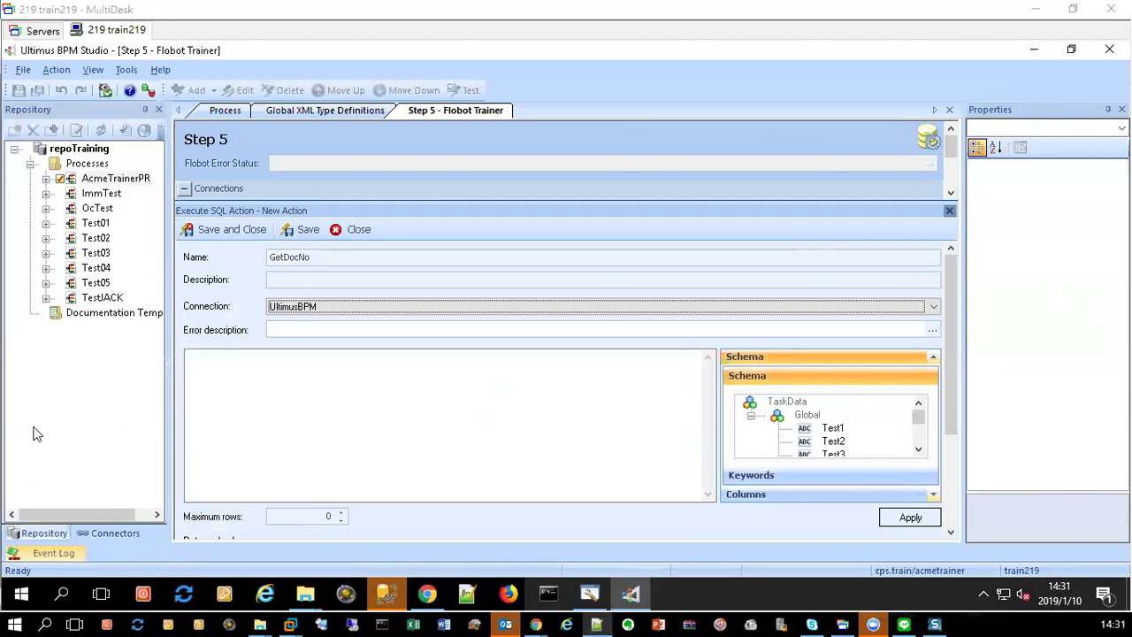
left_click(343, 368)
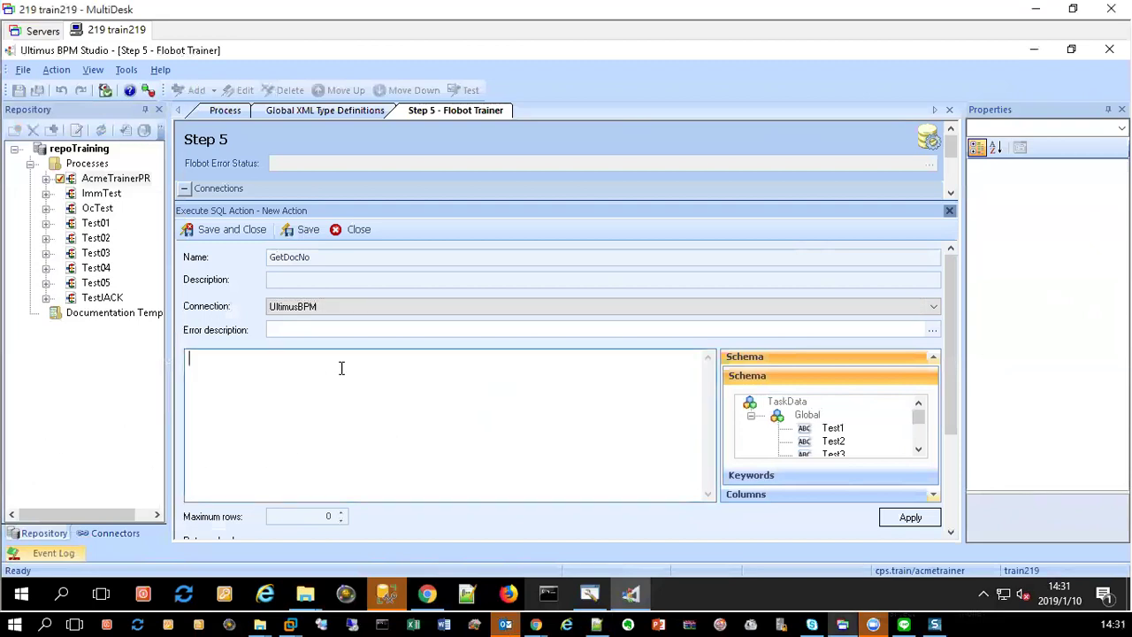
Step: Paste 'call GetDocNo(' into the SQL, then connect SQL Server Management Studio to TRAIN219
type("call GetDocNo(")
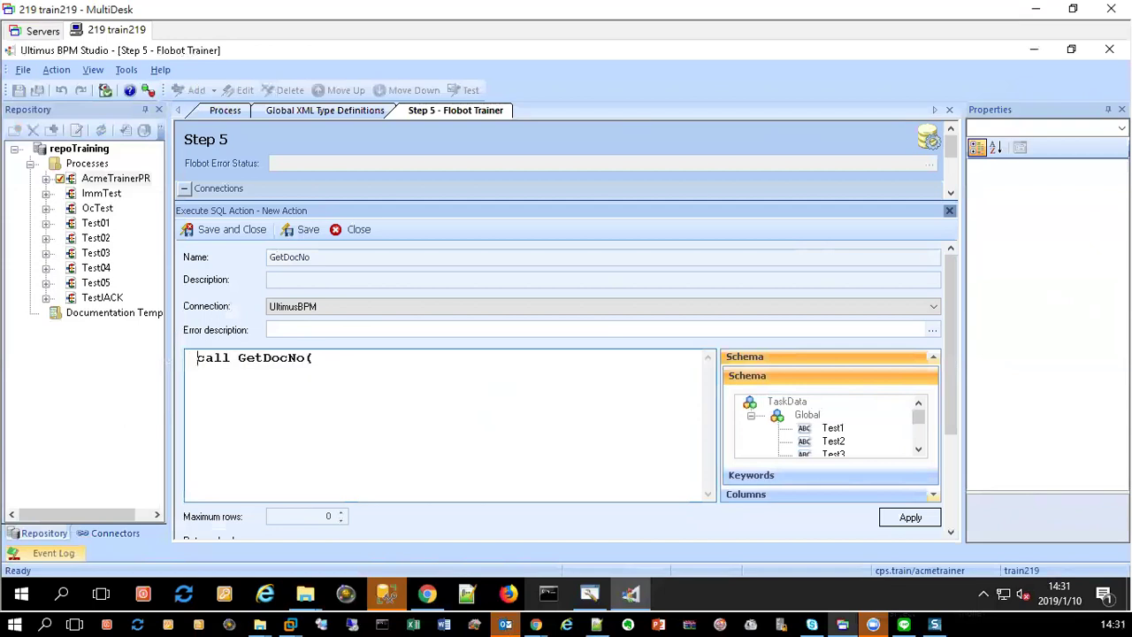
double_click(272, 356)
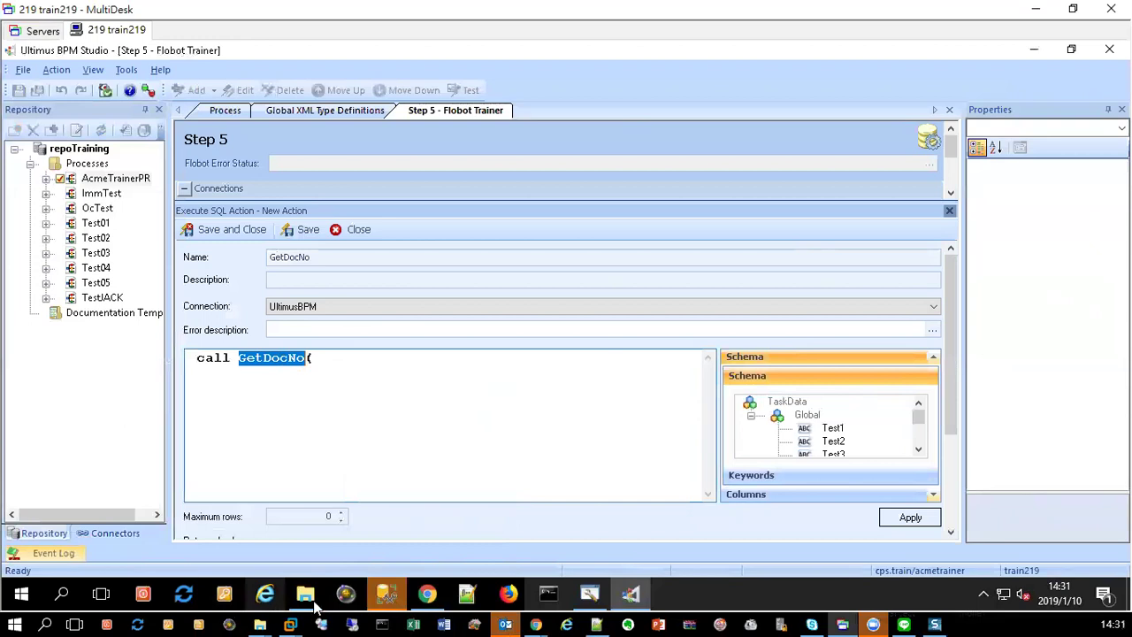
left_click(386, 593)
left_click(515, 337)
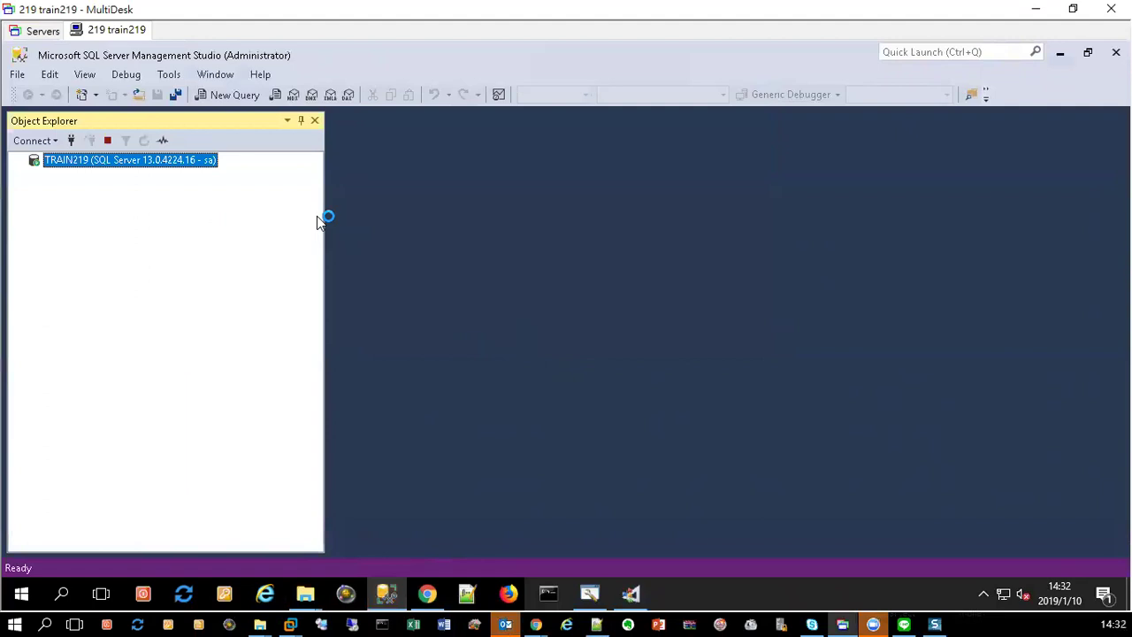
Step: Expand Databases > UltimusBPM > Programmability > Stored Procedures in Object Explorer
double_click(76, 177)
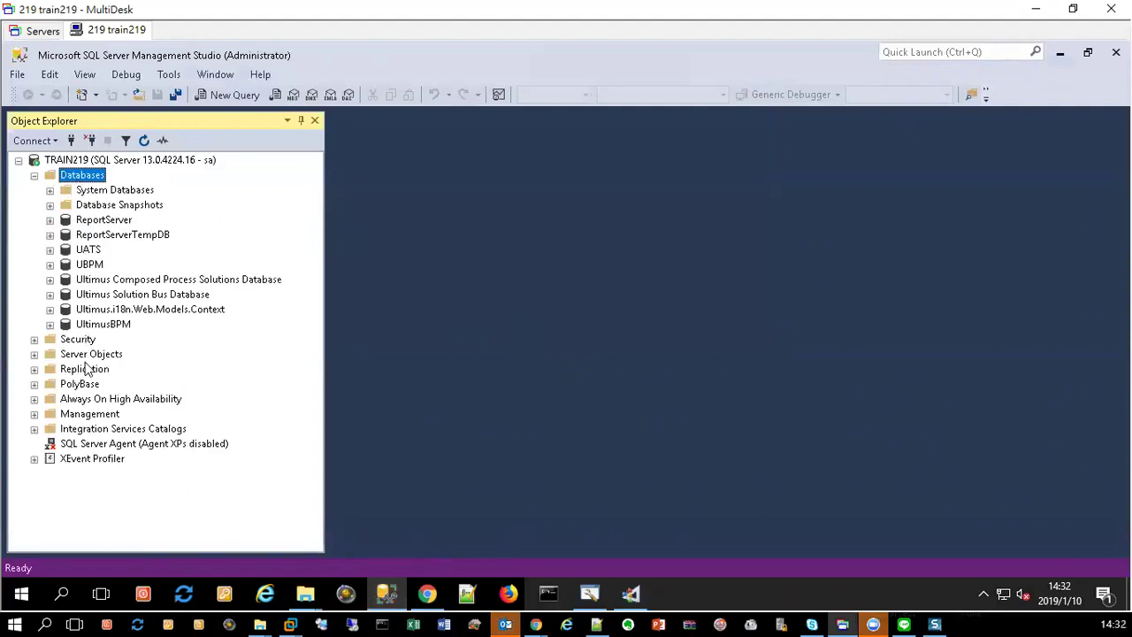
double_click(100, 325)
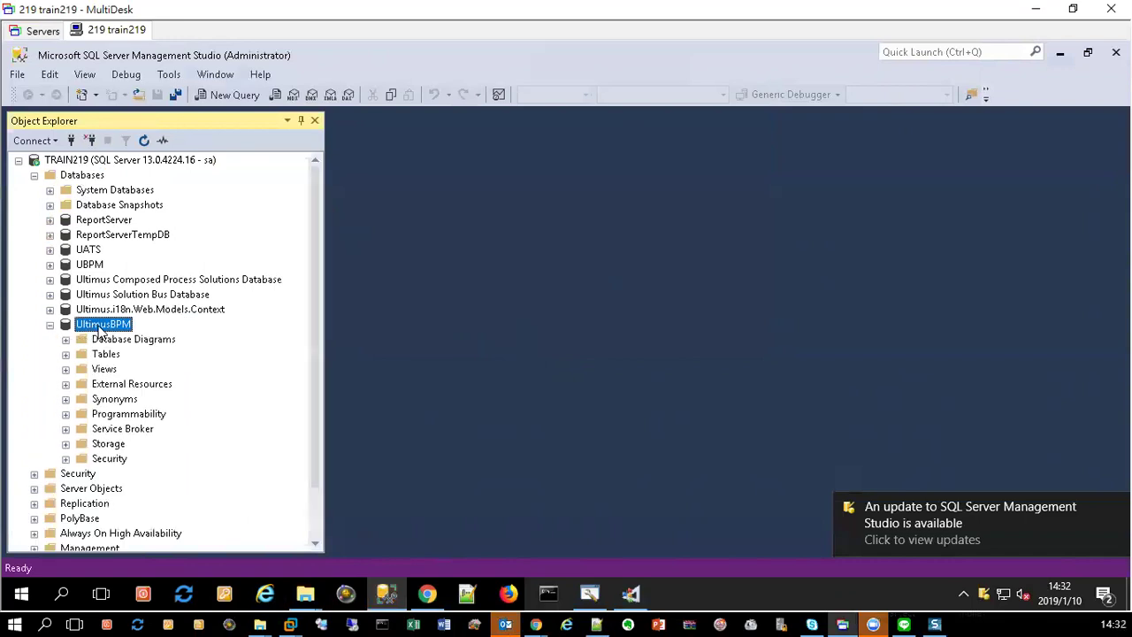
double_click(119, 414)
left_click(132, 416)
double_click(132, 414)
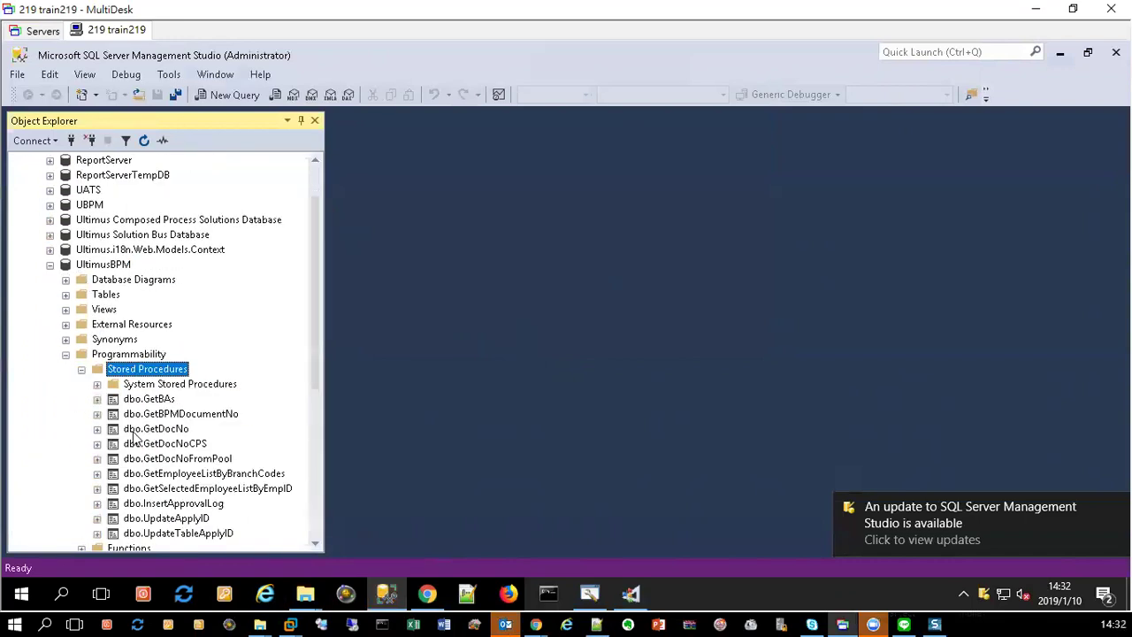
Step: Script dbo.GetDocNo as CREATE To a New Query Editor Window
right_click(174, 432)
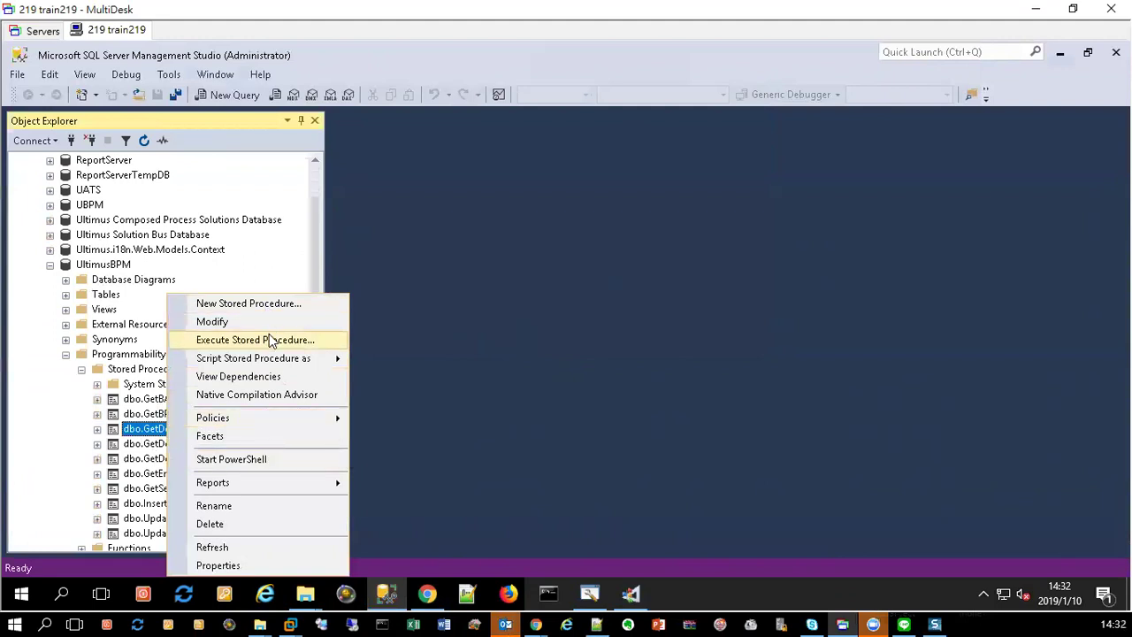
mouse_move(287, 359)
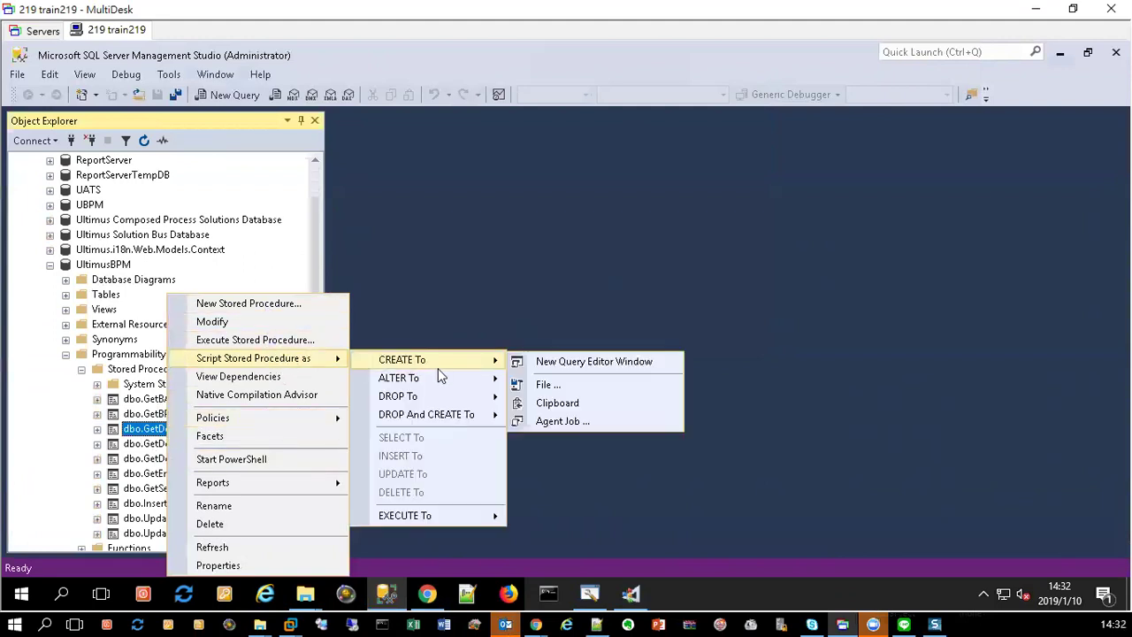
mouse_move(482, 361)
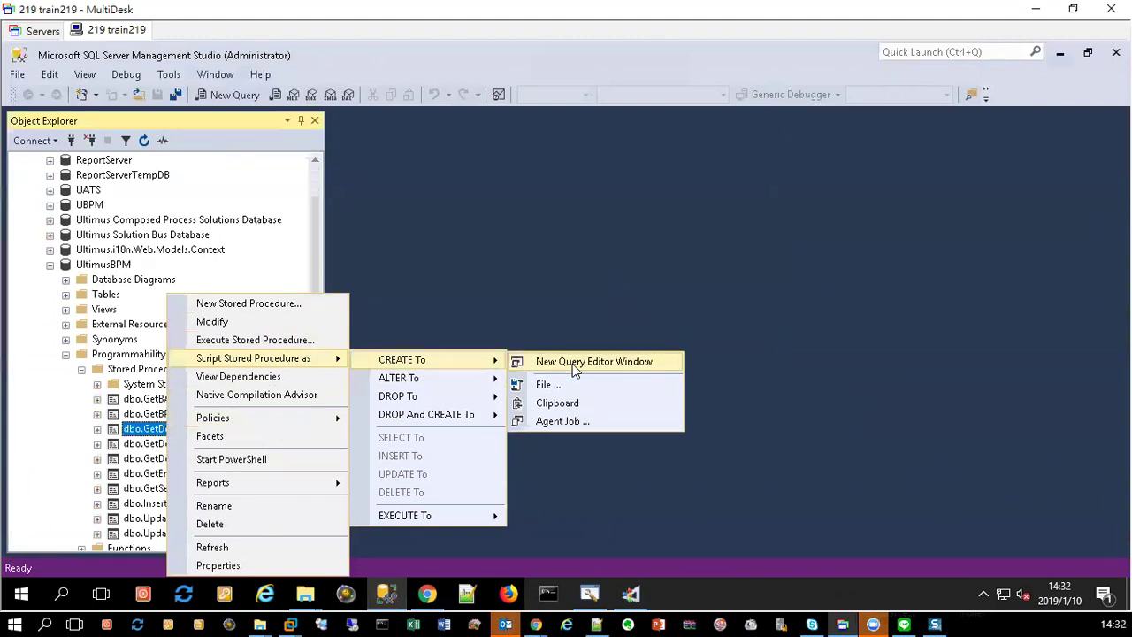
left_click(570, 362)
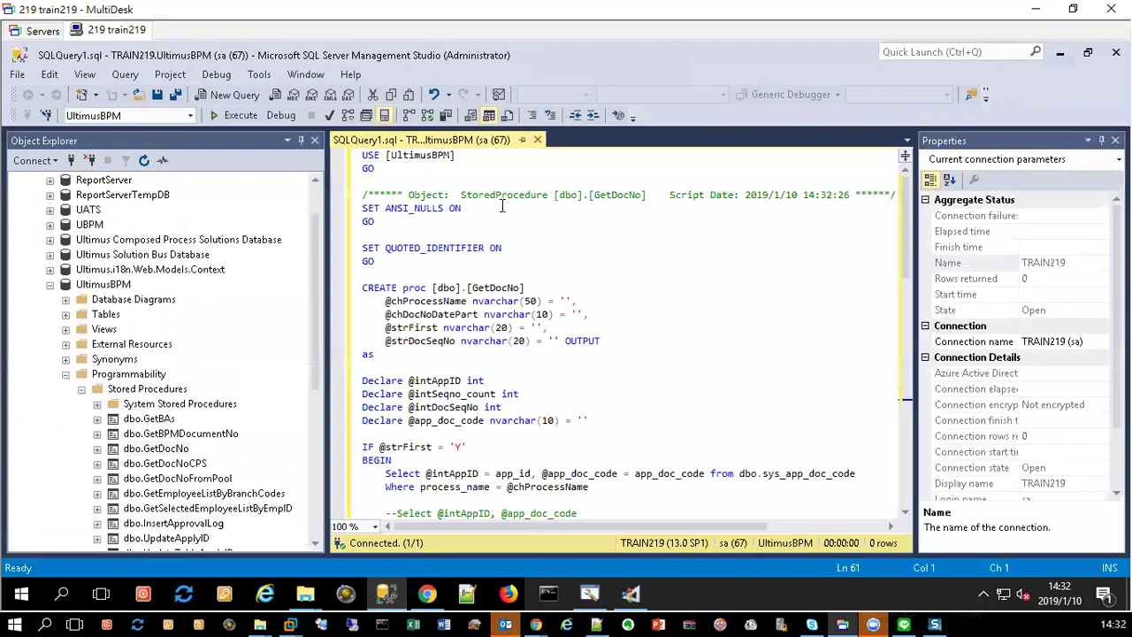
Step: Review the GetDocNo script's name and parameters, then minimize SSMS
double_click(616, 194)
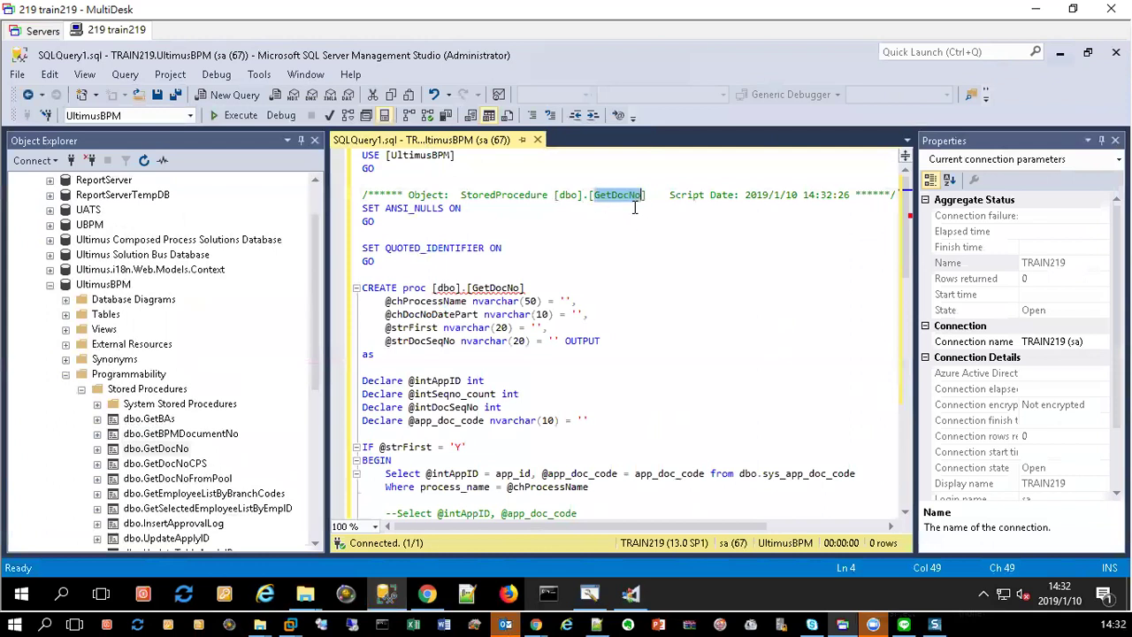
double_click(489, 286)
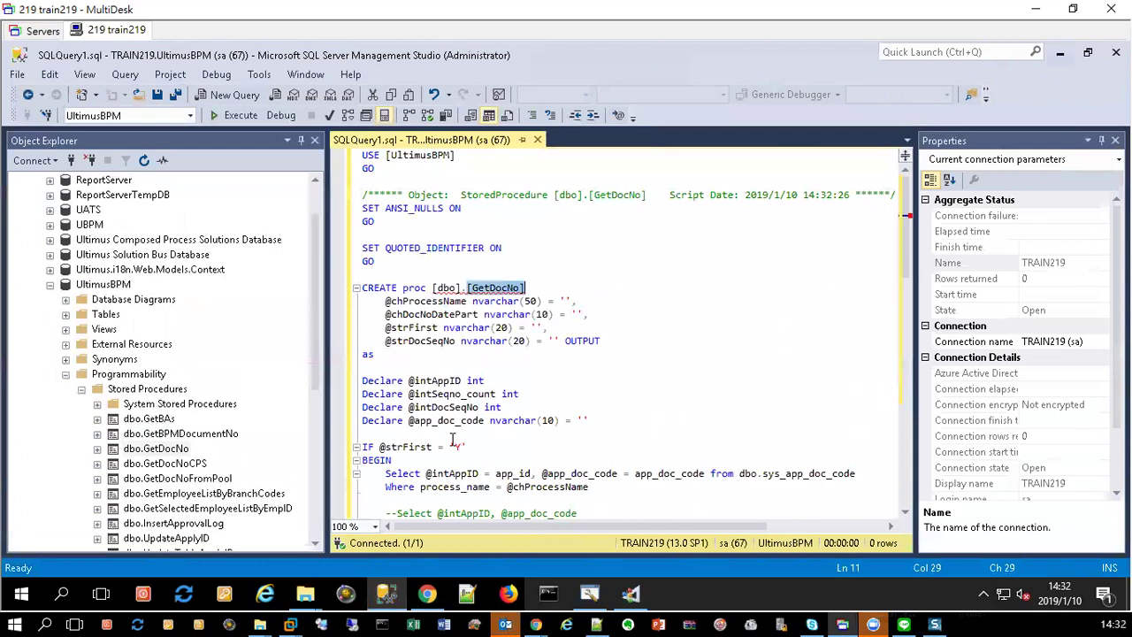
scroll(541, 341, "down", 11)
scroll(541, 340, "down", 6)
scroll(536, 339, "up", 18)
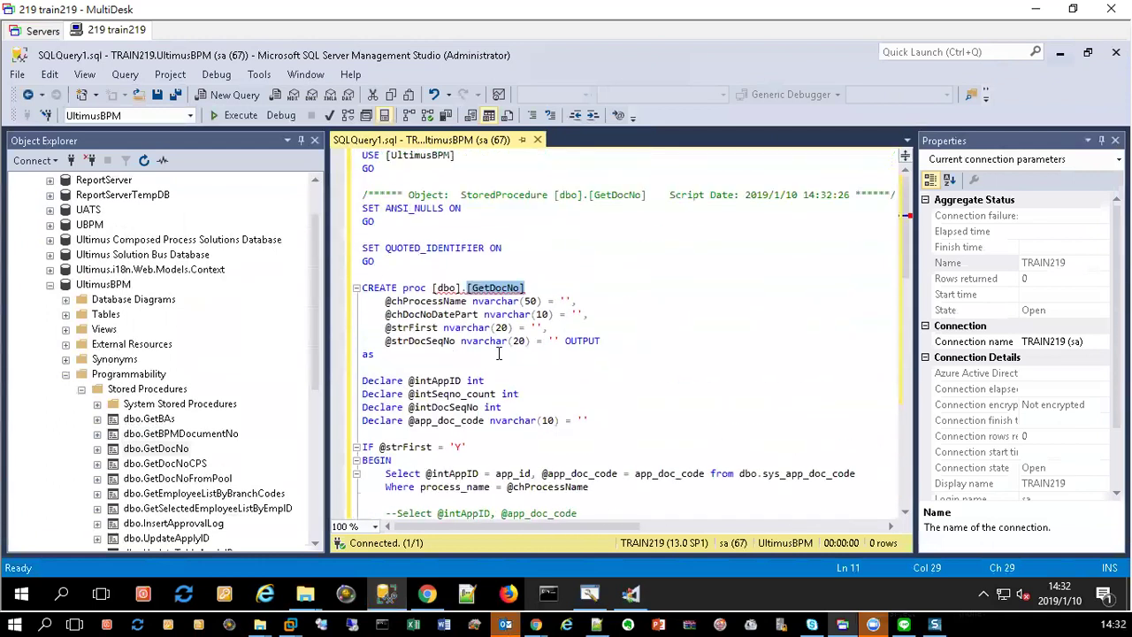
left_click(1061, 54)
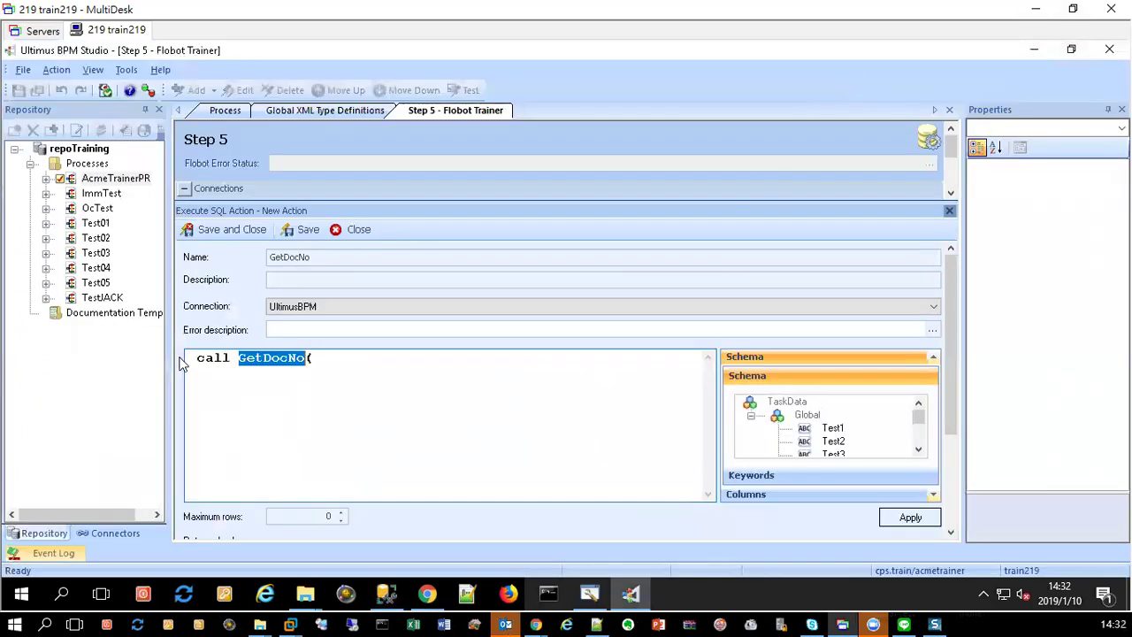
Step: Make the SQL read '$$TaskData.Global._yet$$ = call GetDocNo( )' by closing the call and inserting _yet
left_click(431, 353)
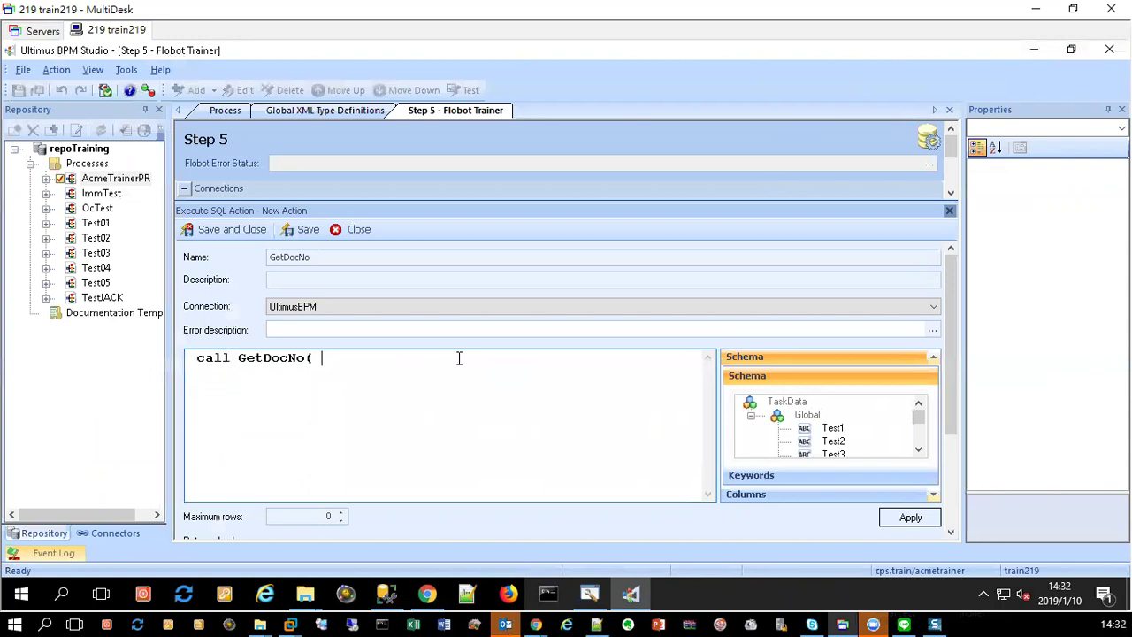
type(")")
left_click(190, 357)
type("=")
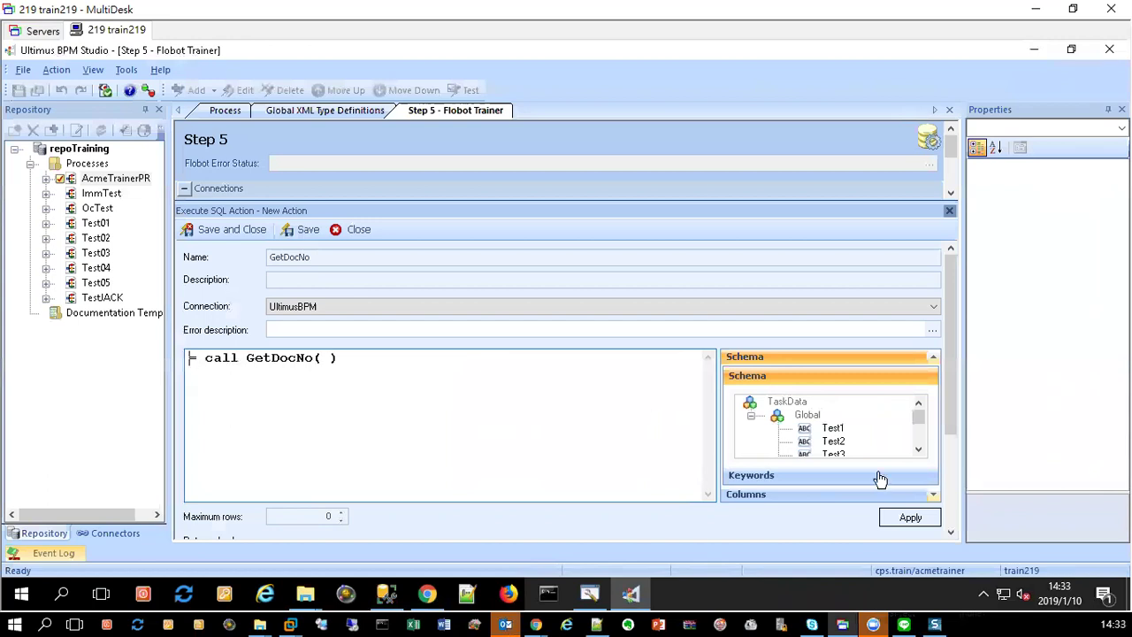
left_click(919, 449)
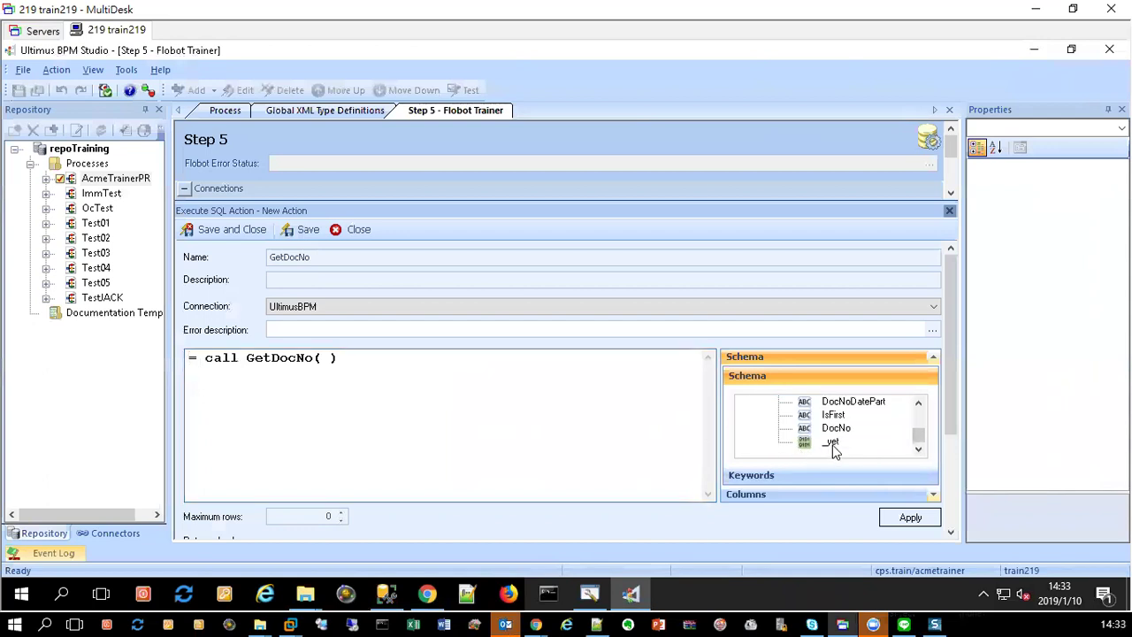
left_click_drag(832, 447, 188, 362)
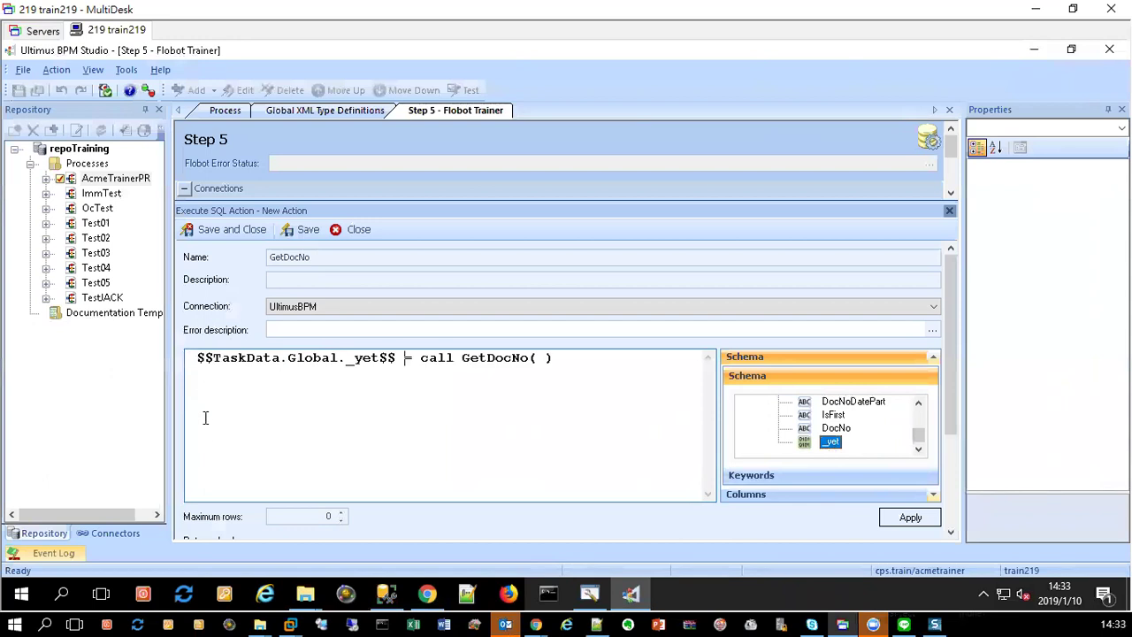
key("Home")
key("Delete")
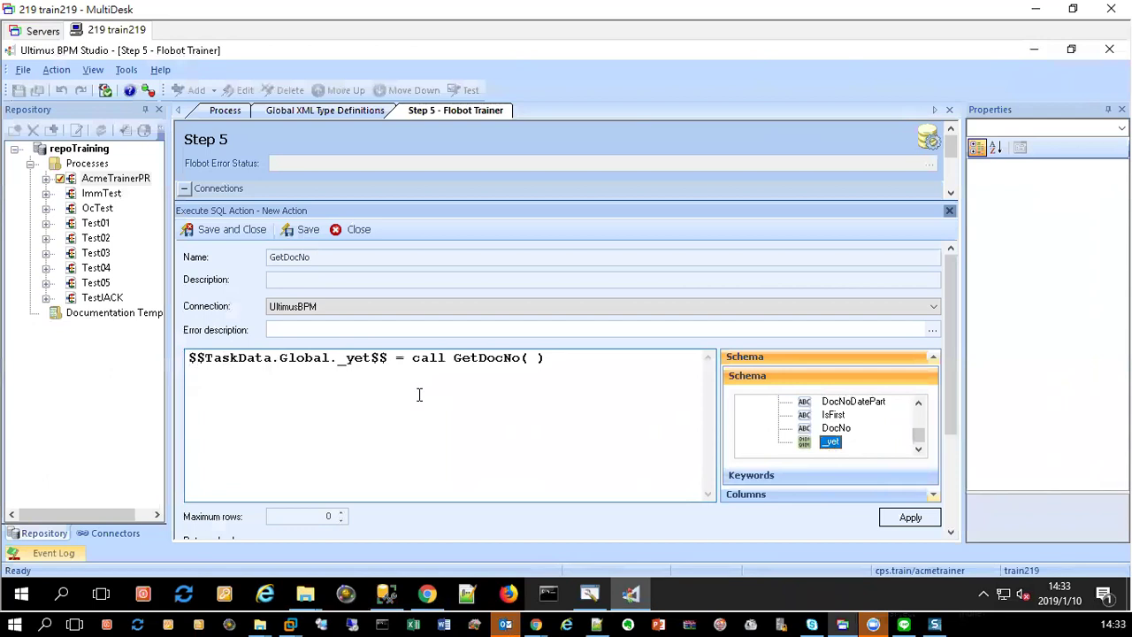
key("Right")
key("Right")
key("Right")
Step: Insert the ProcessName keyword as GetDocNo's first argument, followed by a comma
left_click(833, 379)
left_click(795, 475)
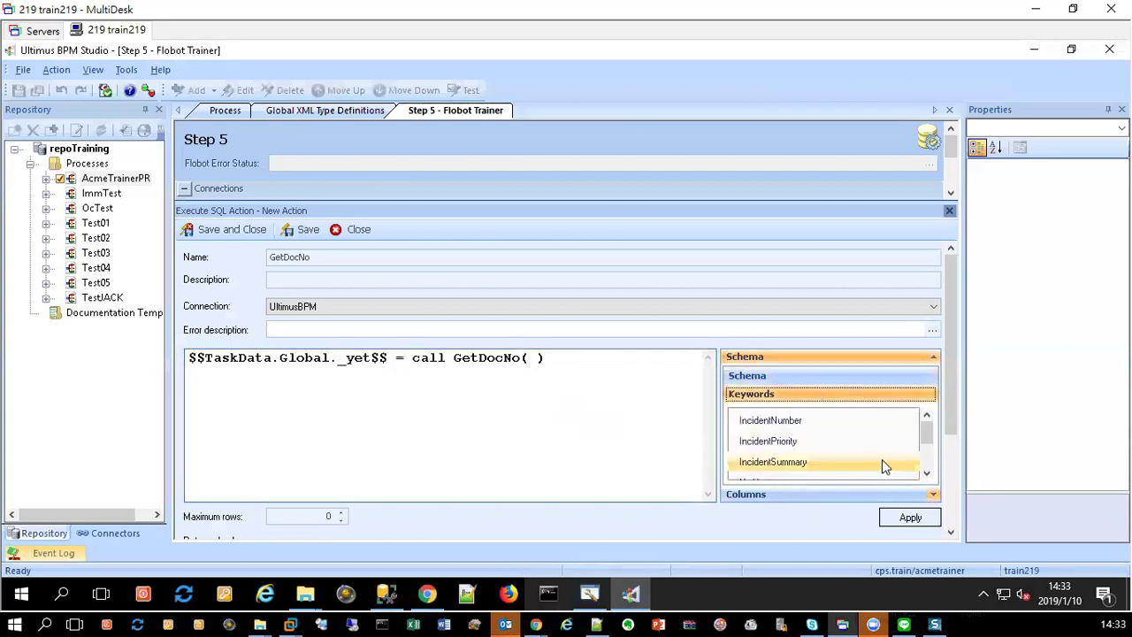
left_click(927, 473)
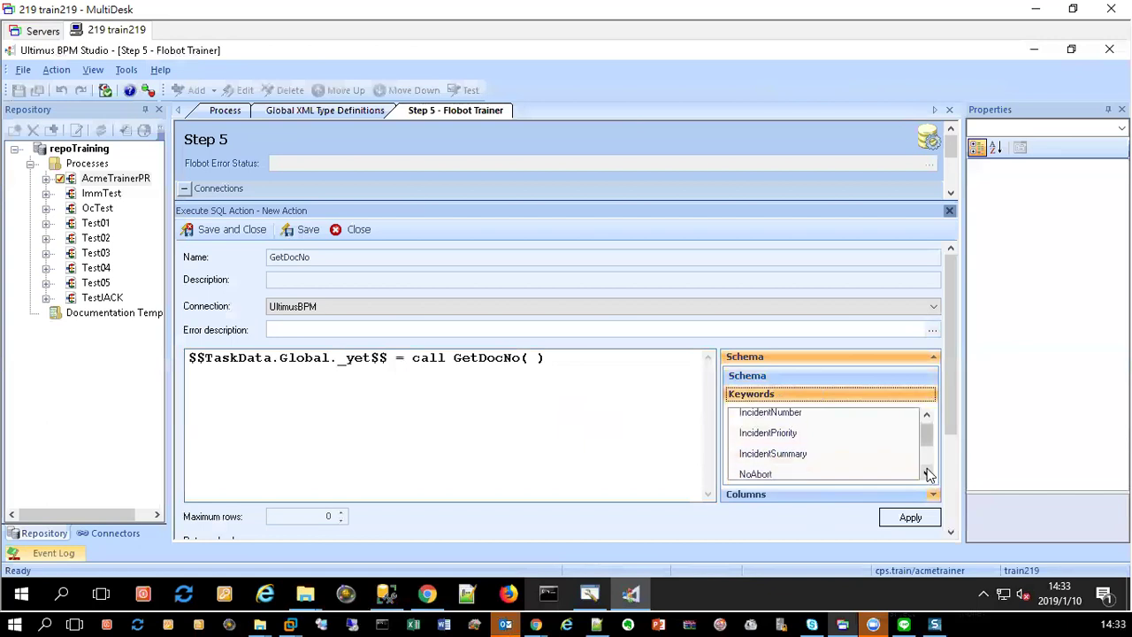
left_click(927, 473)
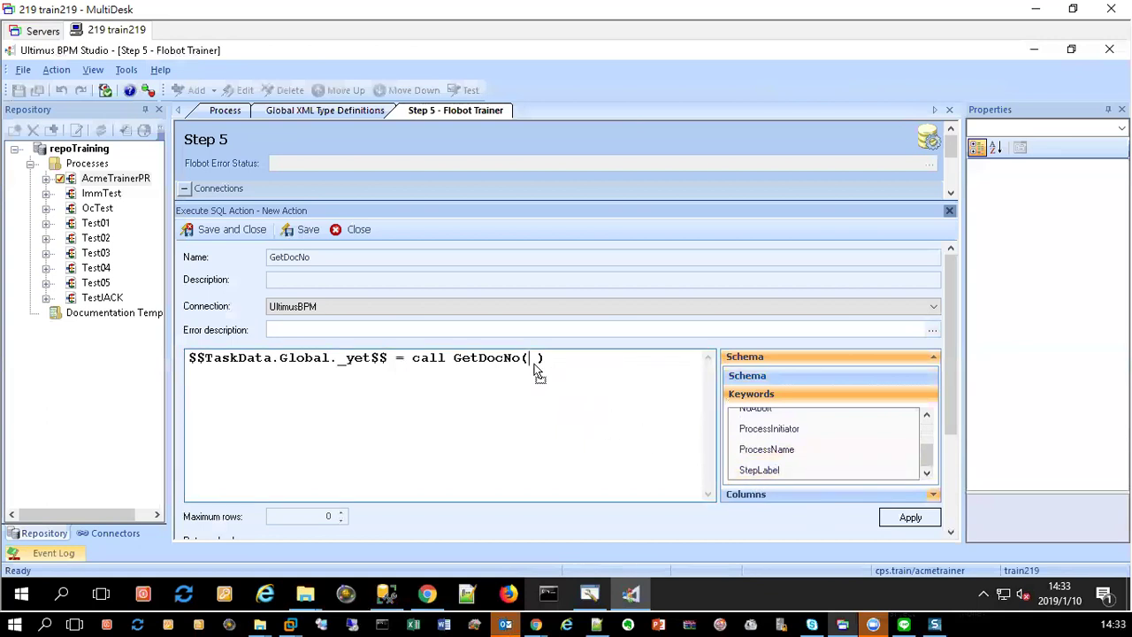
left_click_drag(535, 371, 535, 365)
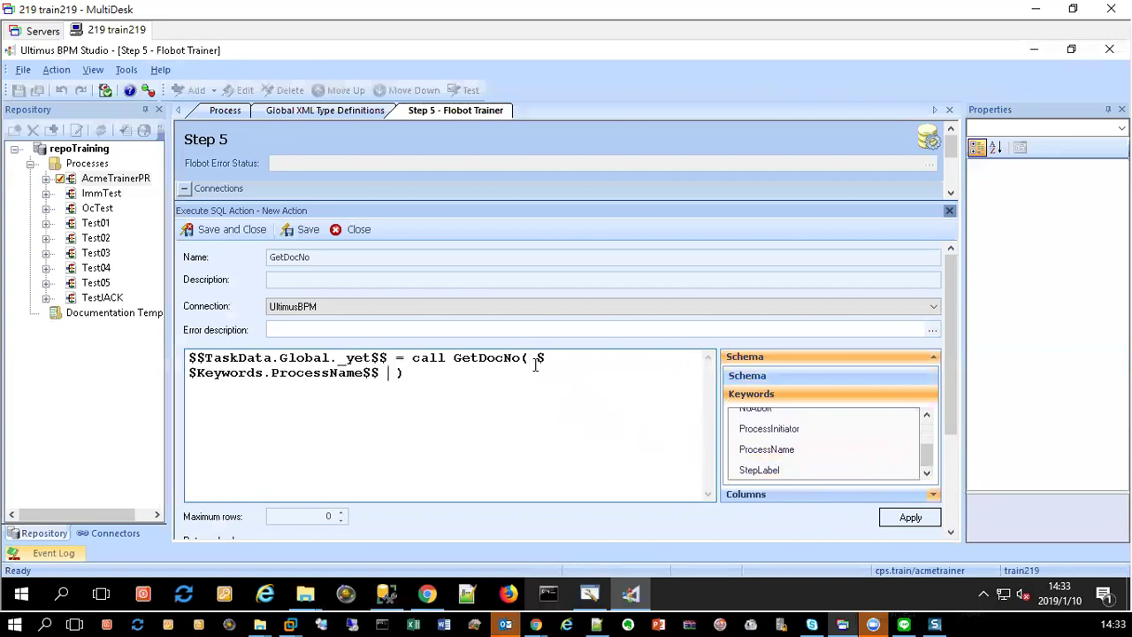
type(",")
key("BackSpace")
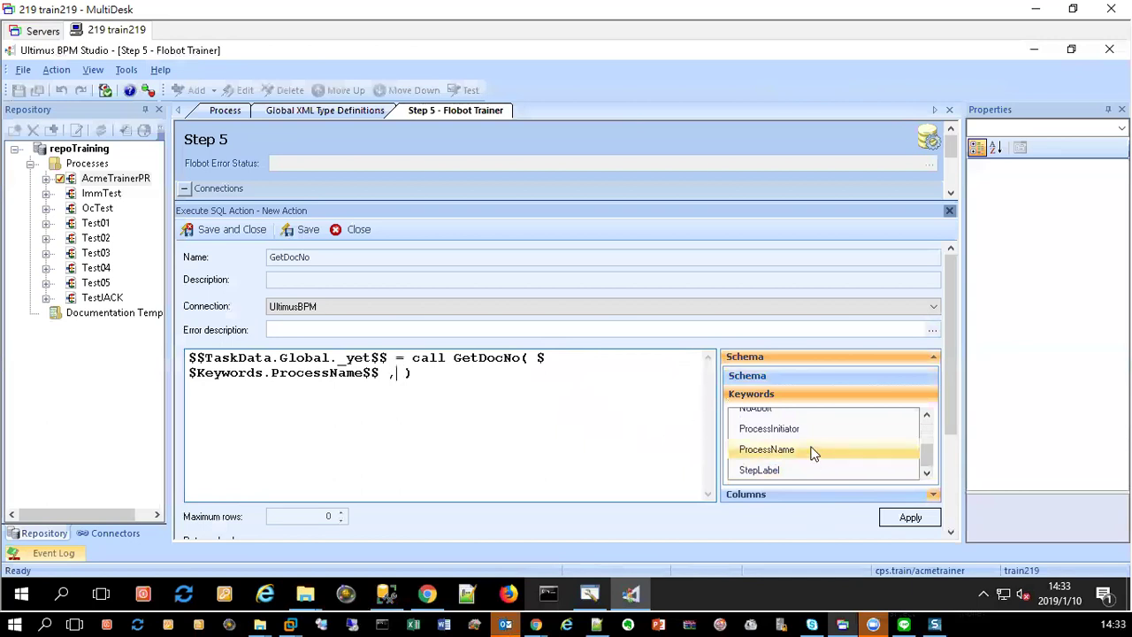
Step: Insert the TaskData IsFirst field as the second argument and return to the process diagram
left_click(800, 380)
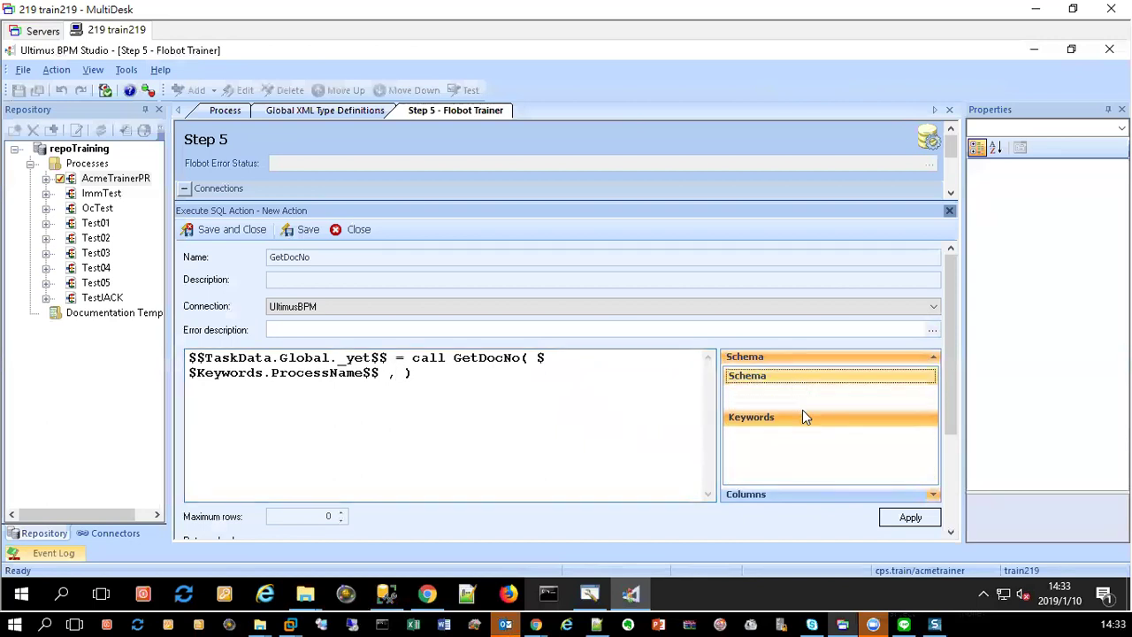
scroll(831, 437, "up", 5)
scroll(831, 447, "down", 5)
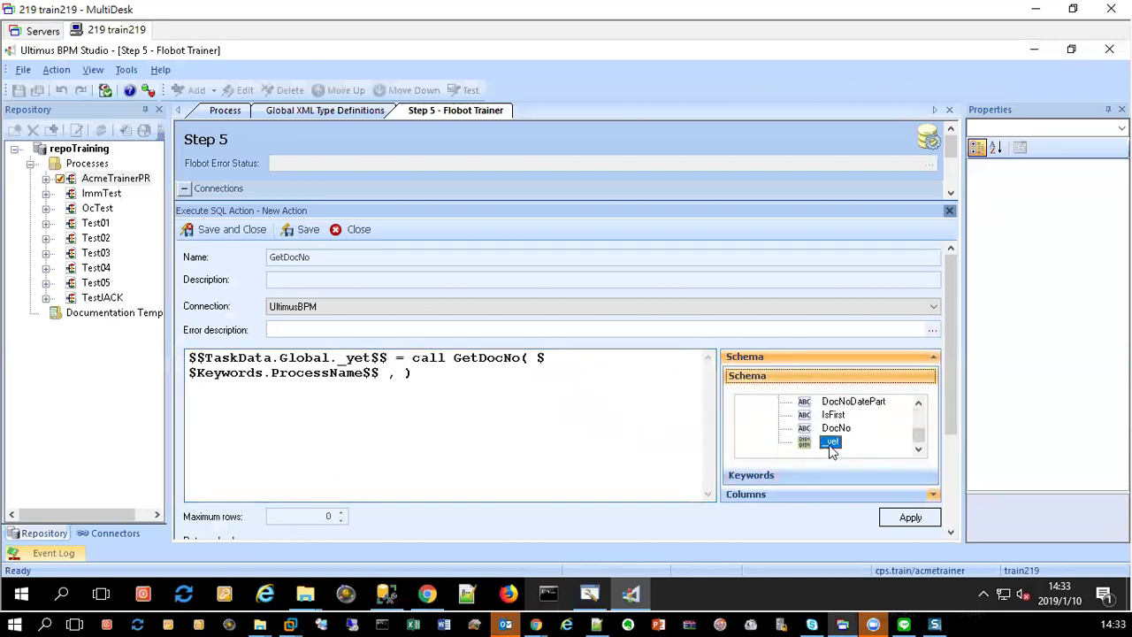
left_click(840, 401)
left_click(836, 415)
left_click_drag(836, 415, 395, 383)
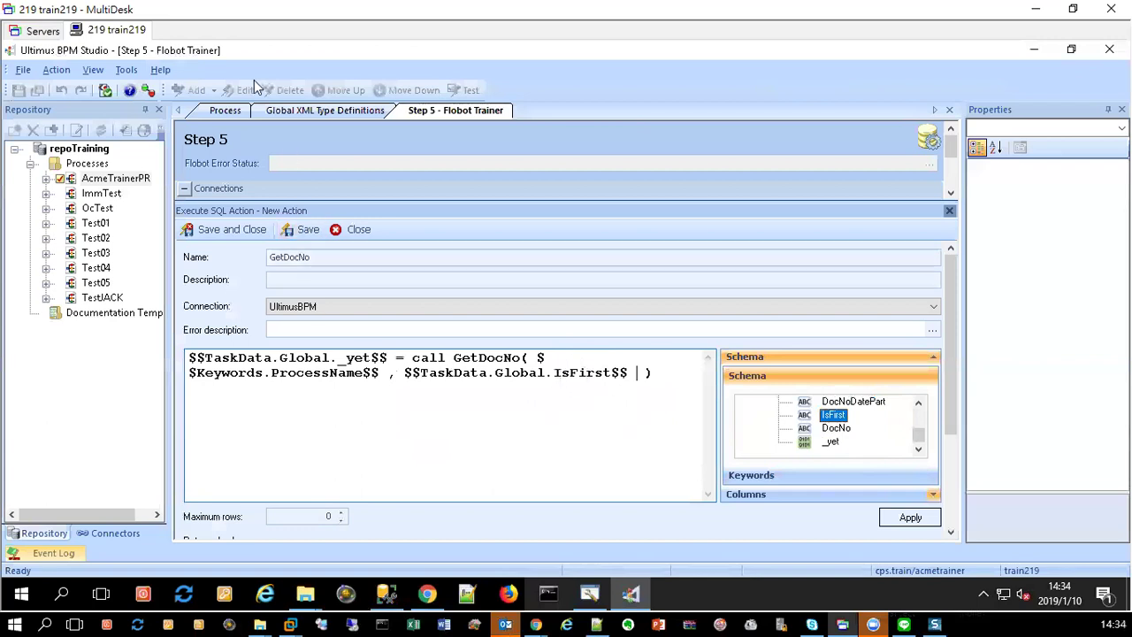
left_click(225, 111)
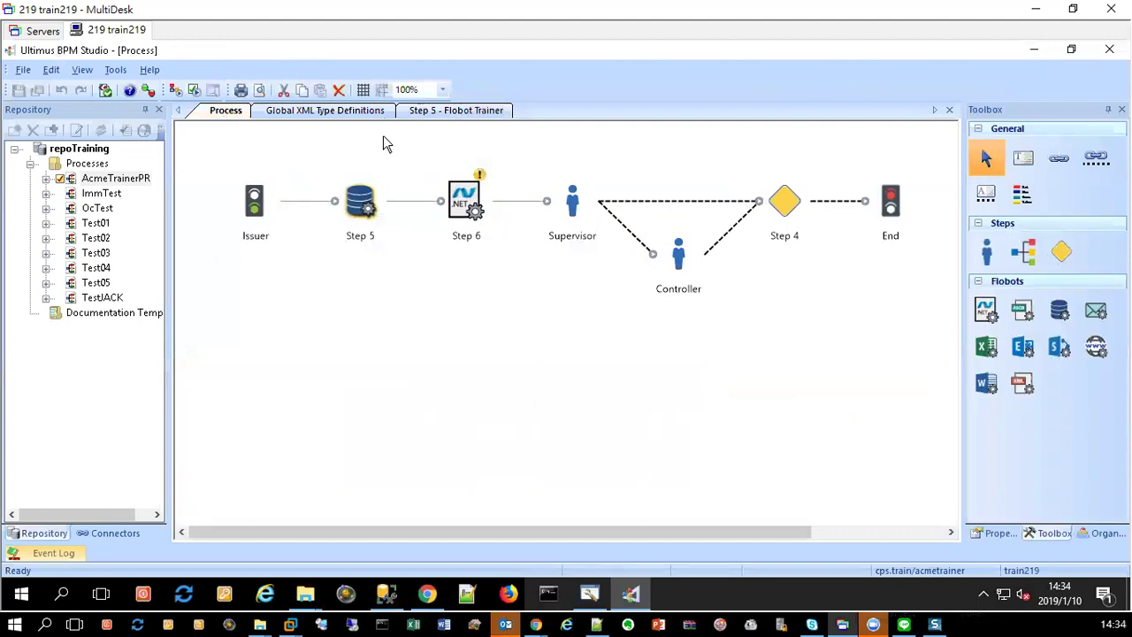
Step: Switch to the Step 5 Flobot Trainer tab to show the GetDocNo Execute SQL action
left_click(467, 116)
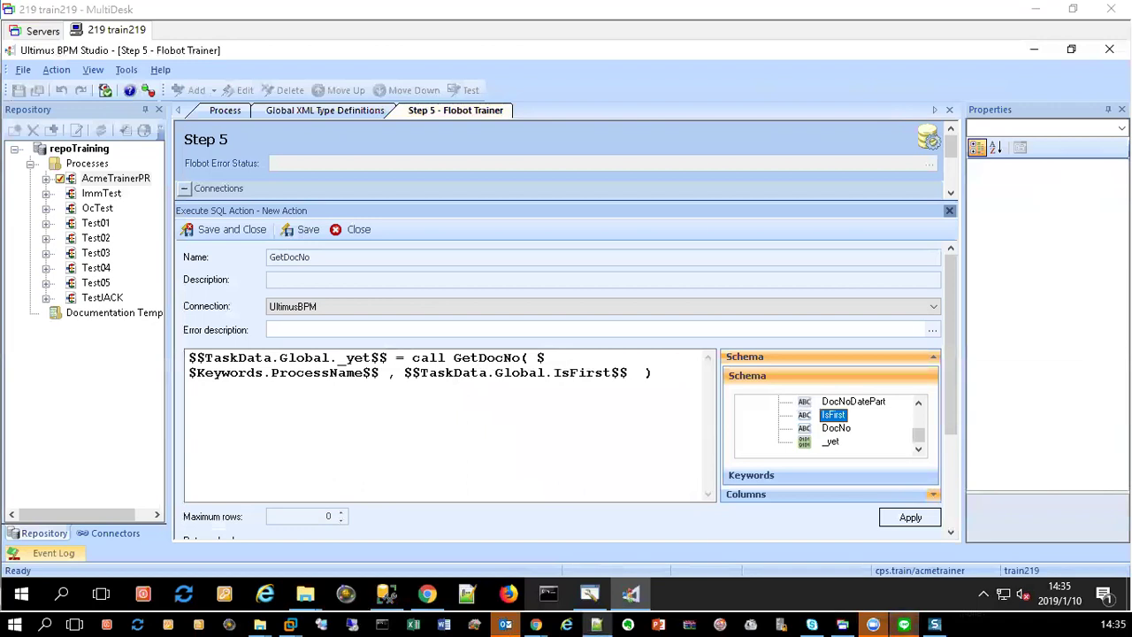
Step: Insert the DocNoDatePart schema field as a new parameter in the GetDocNo call, followed by a comma
left_click(396, 375)
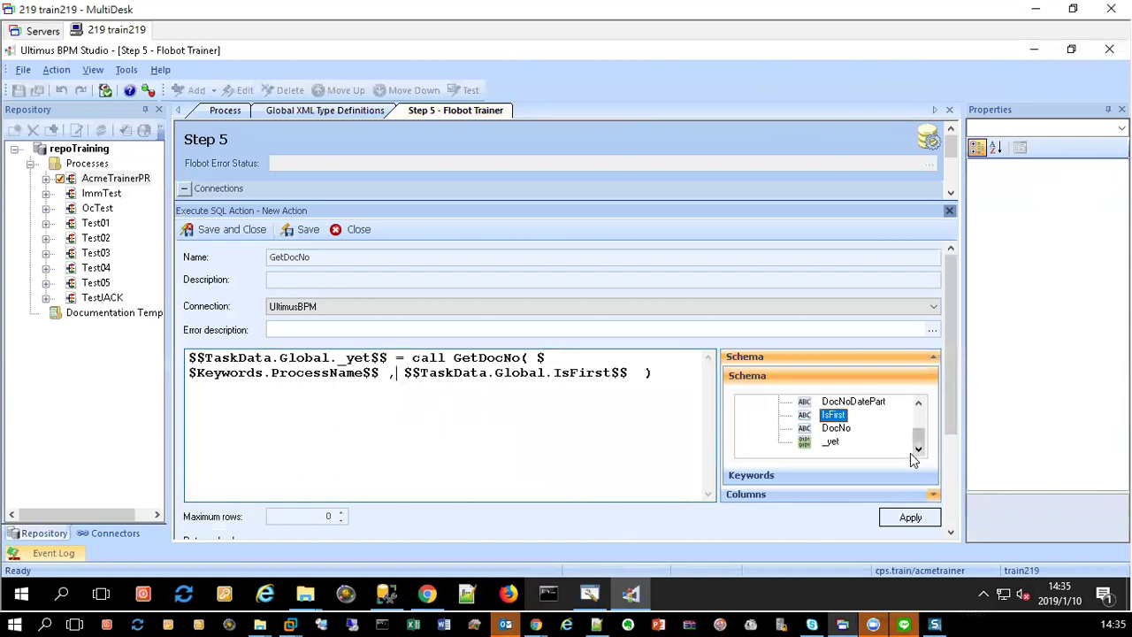
left_click(918, 404)
left_click(918, 404)
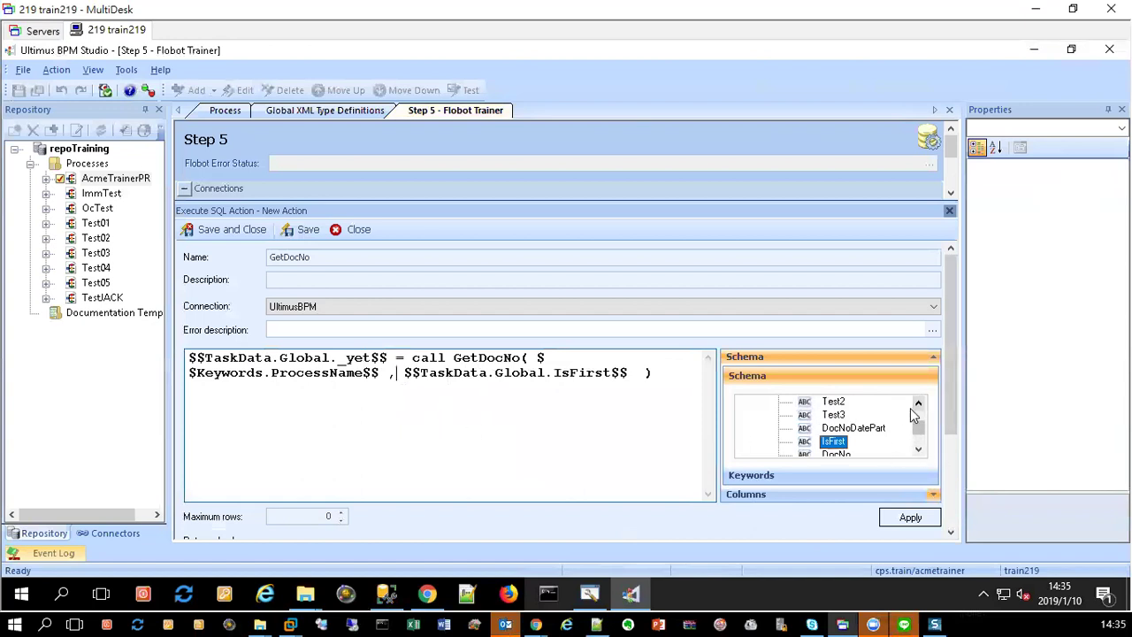
left_click(863, 429)
left_click_drag(856, 424, 398, 380)
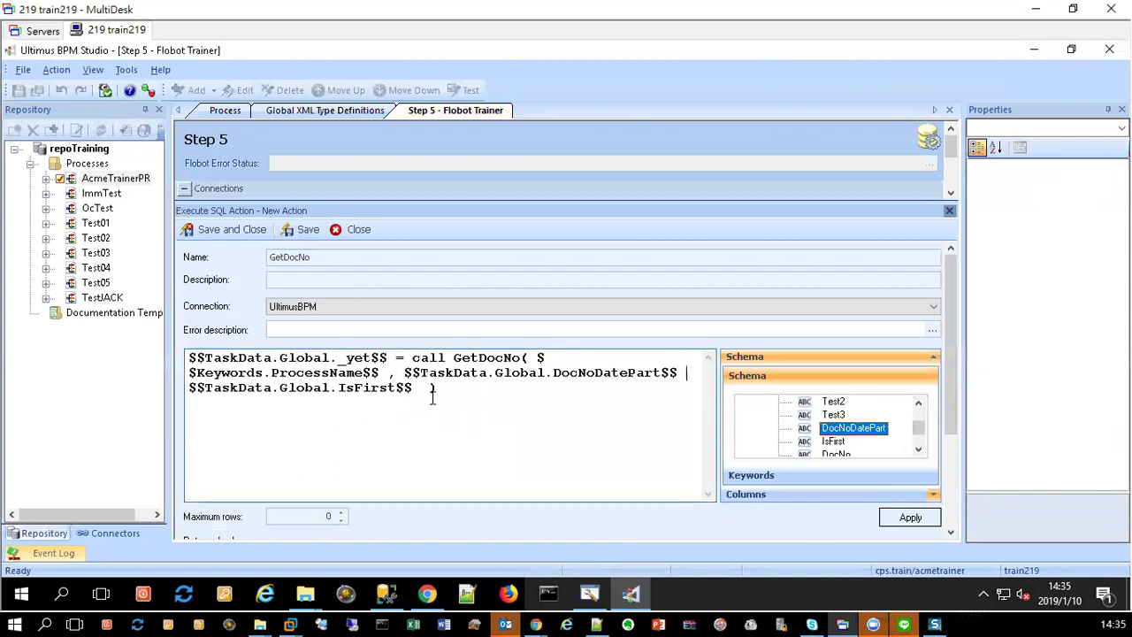
type(",")
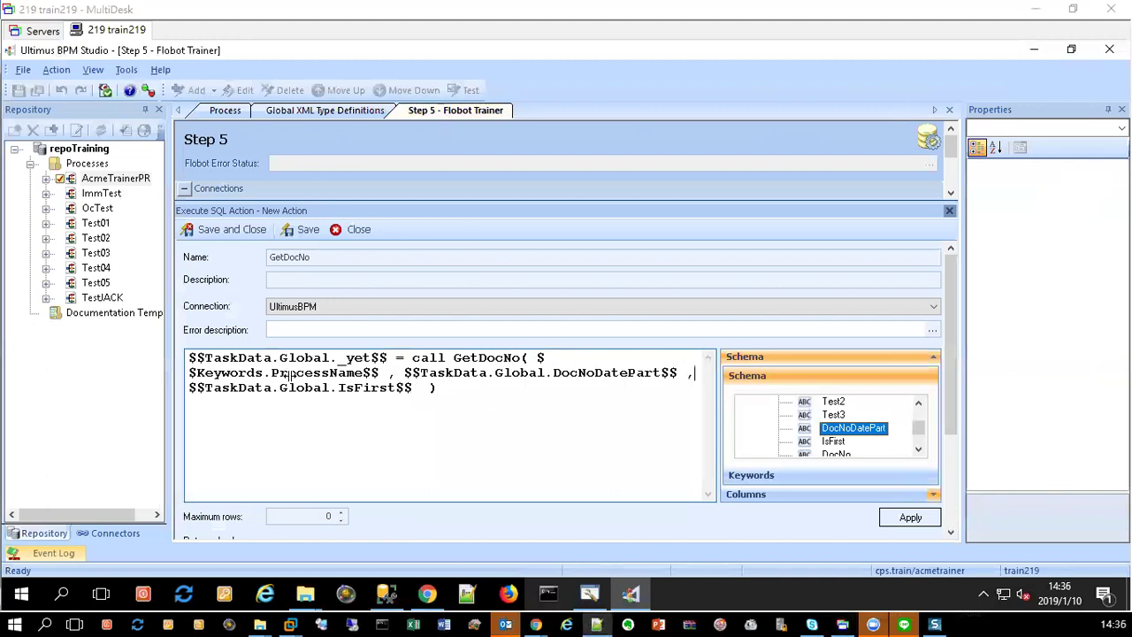
Step: Add DocNo as the last GetDocNo parameter and apply the SQL statement
left_click(421, 389)
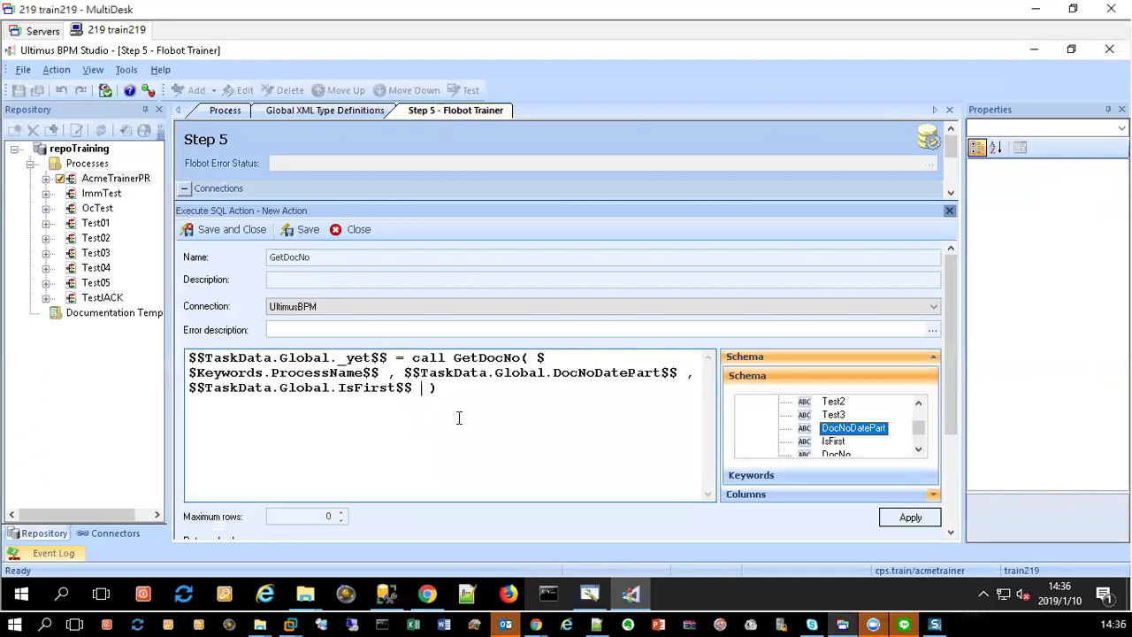
type(",")
left_click(918, 450)
left_click(918, 449)
left_click(836, 428)
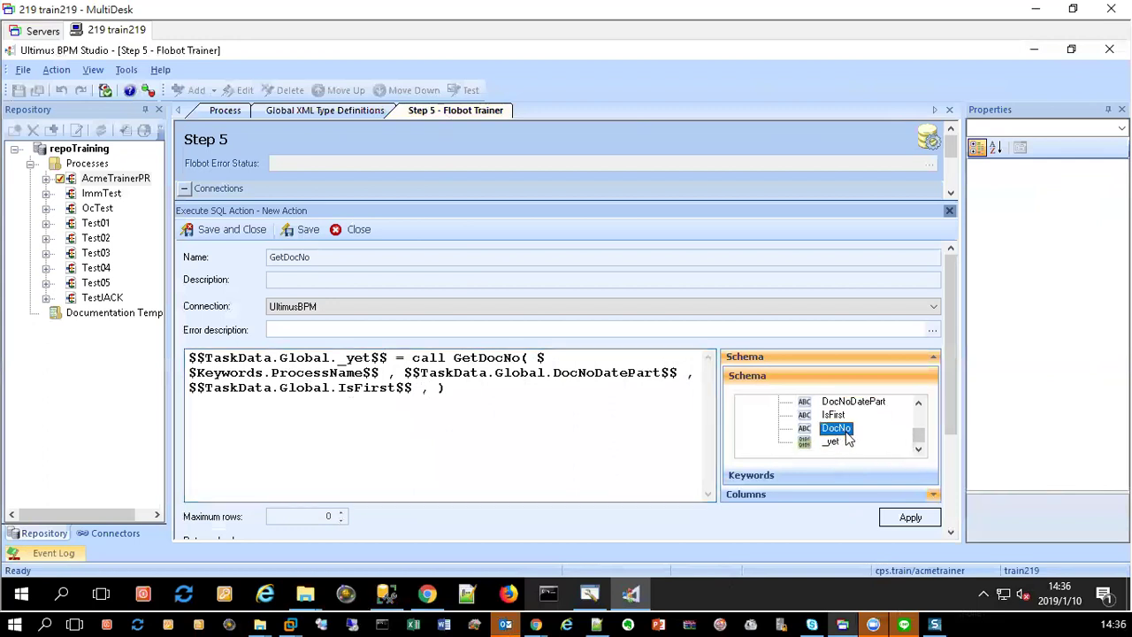
type("$$TaskData.Global.DocNo$$")
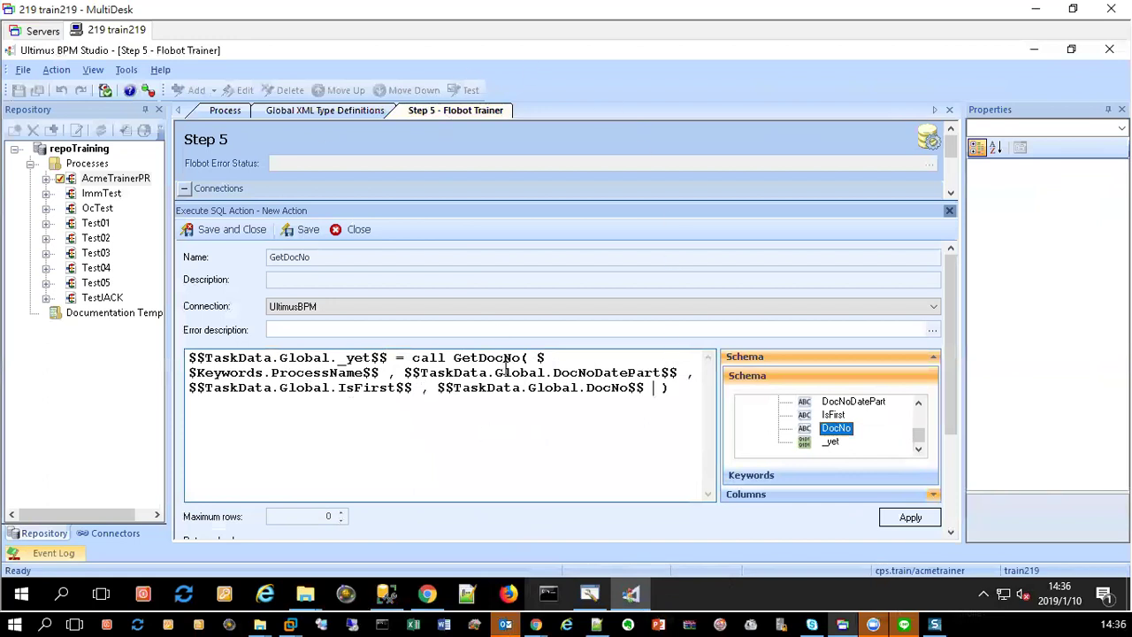
left_click(910, 518)
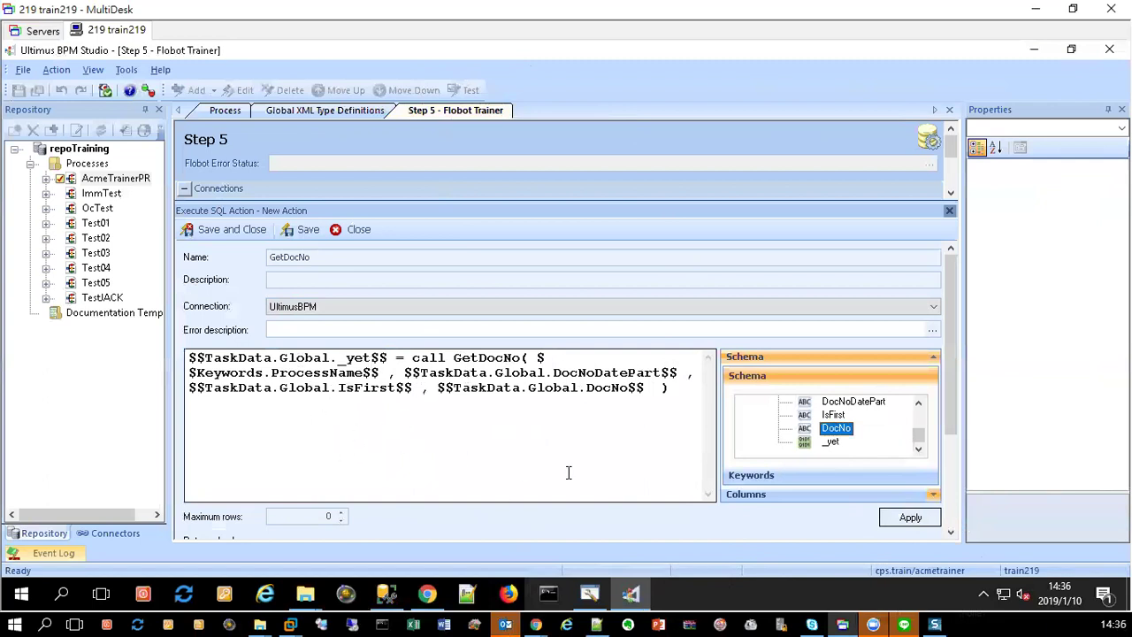
left_click(952, 521)
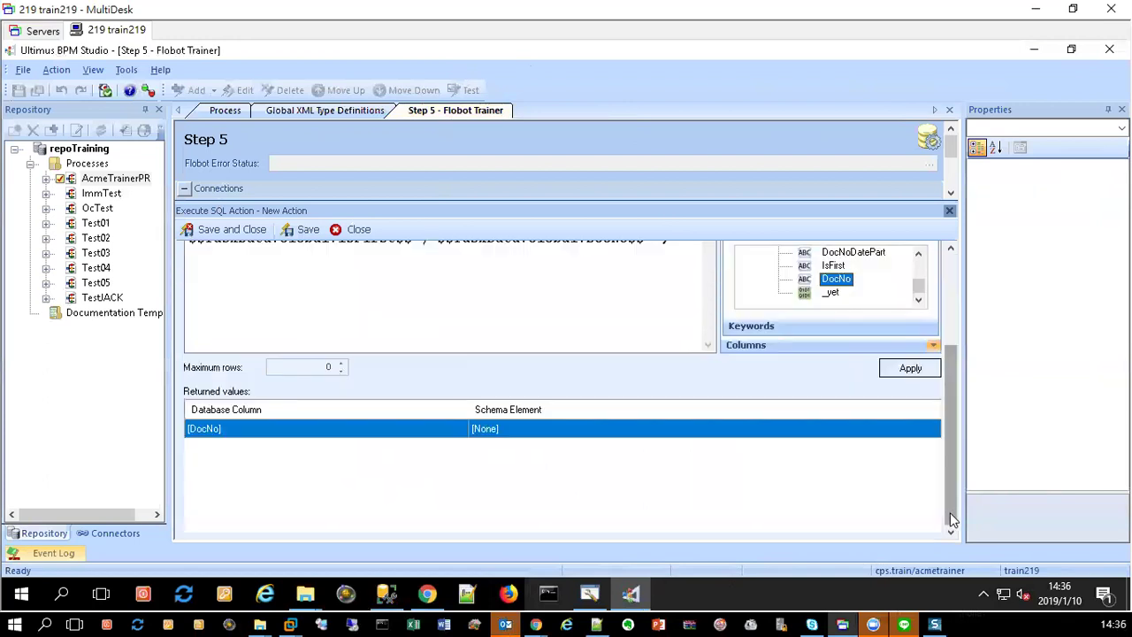
left_click(493, 431)
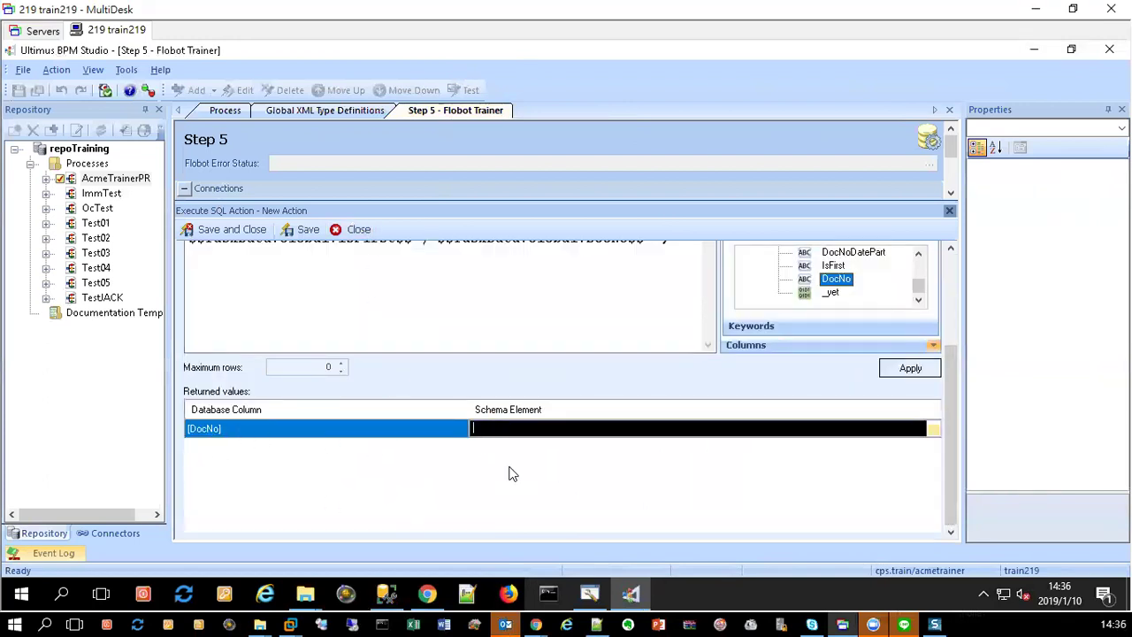
left_click(407, 286)
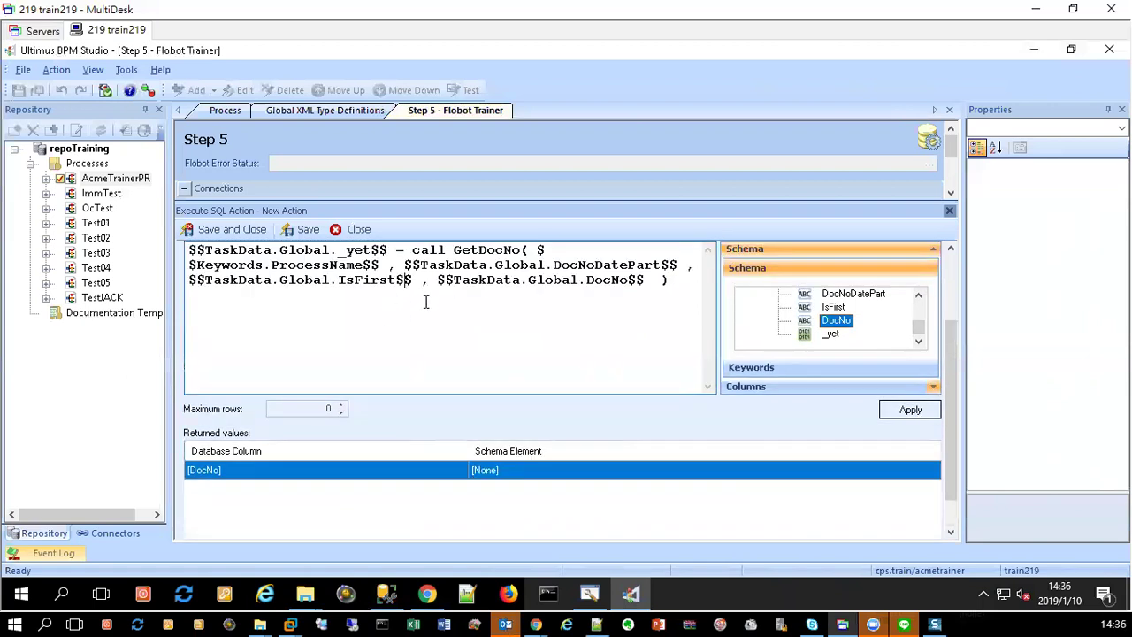
left_click(437, 280)
left_click_drag(421, 280, 653, 282)
key("ctrl+c")
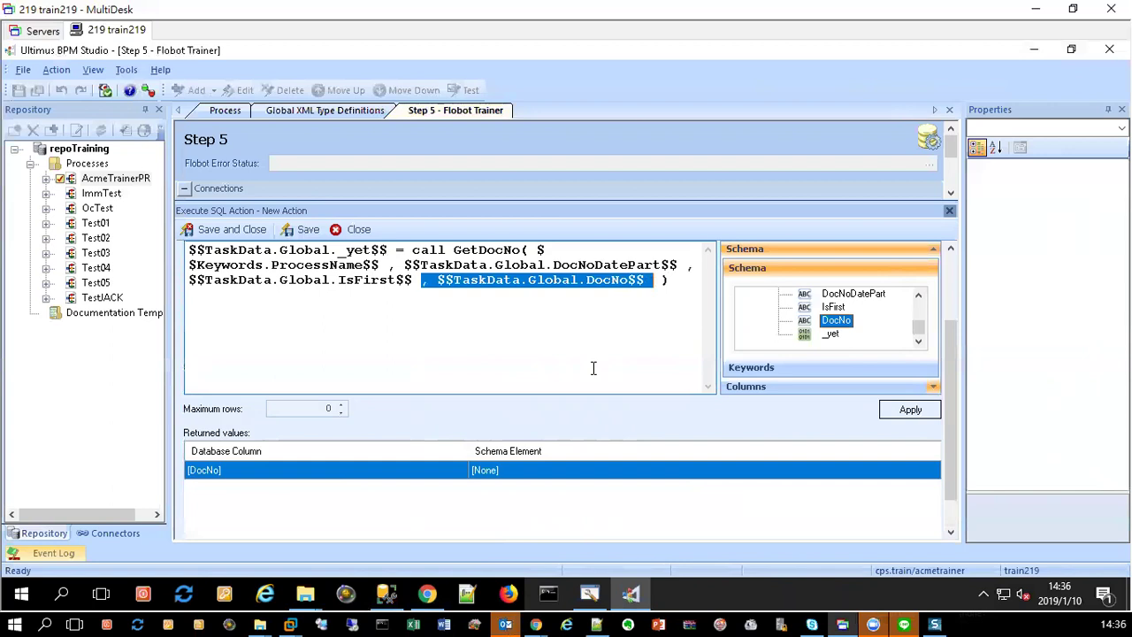
key("Delete")
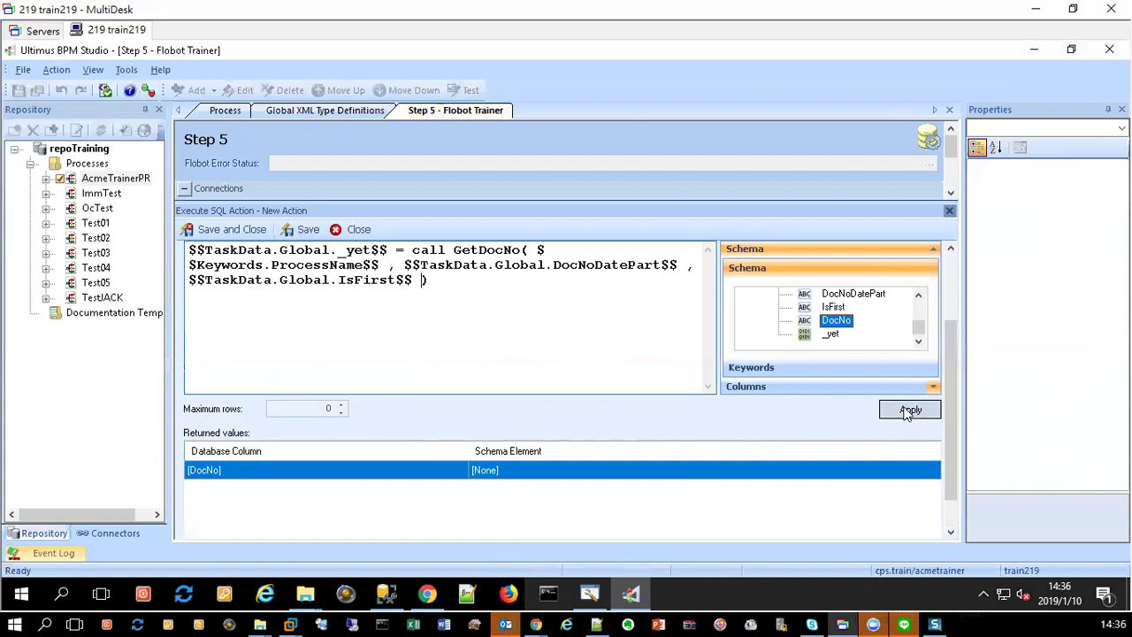
left_click(909, 409)
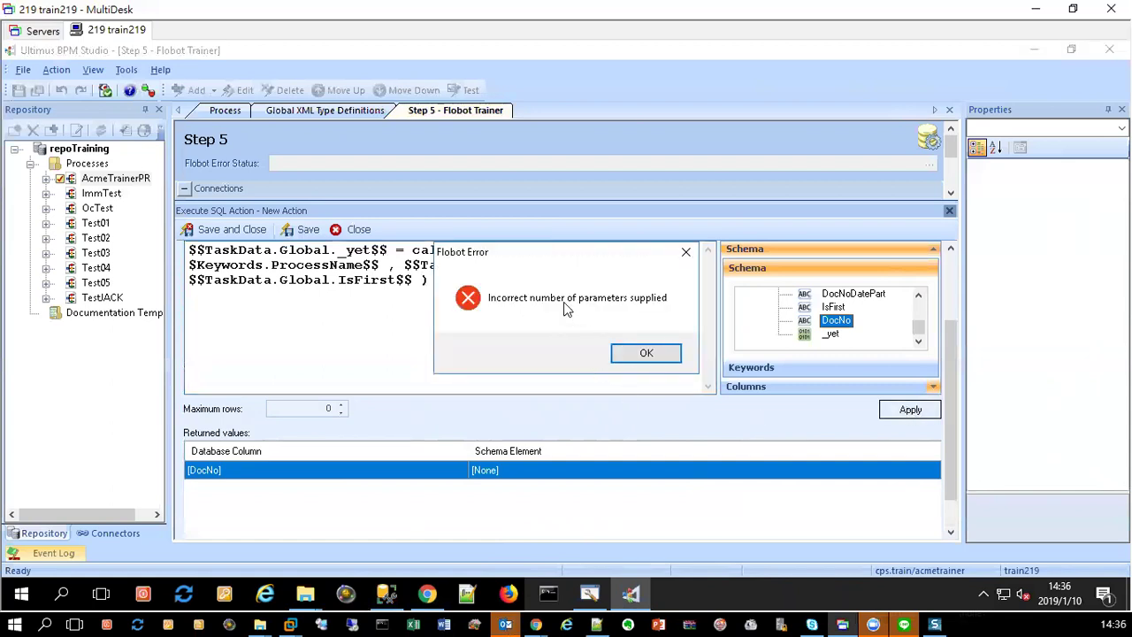
left_click(645, 355)
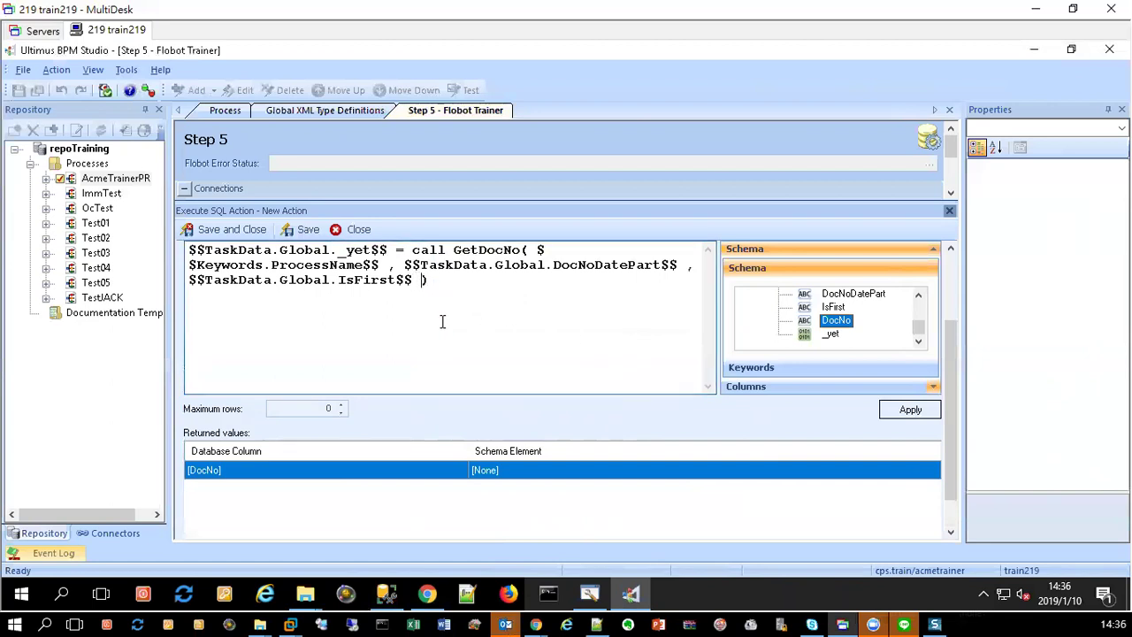
key("ctrl+v")
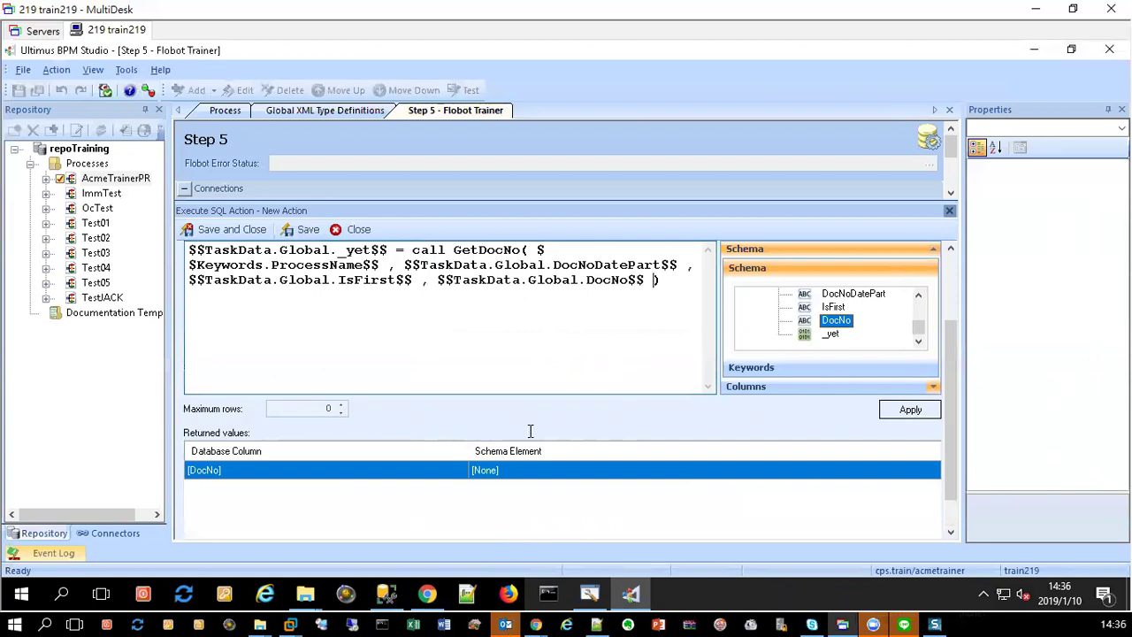
left_click(910, 409)
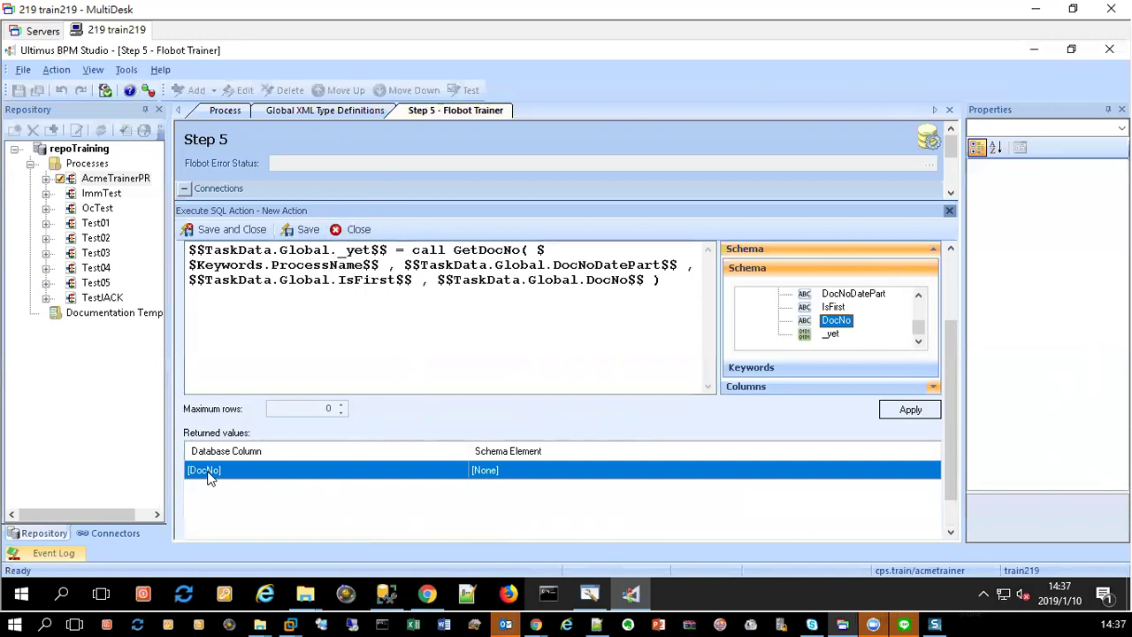
Step: Set the returned [DocNo] column's Schema Element to TaskData.Global.DocNo, then save and close GetDocNo
left_click(531, 474)
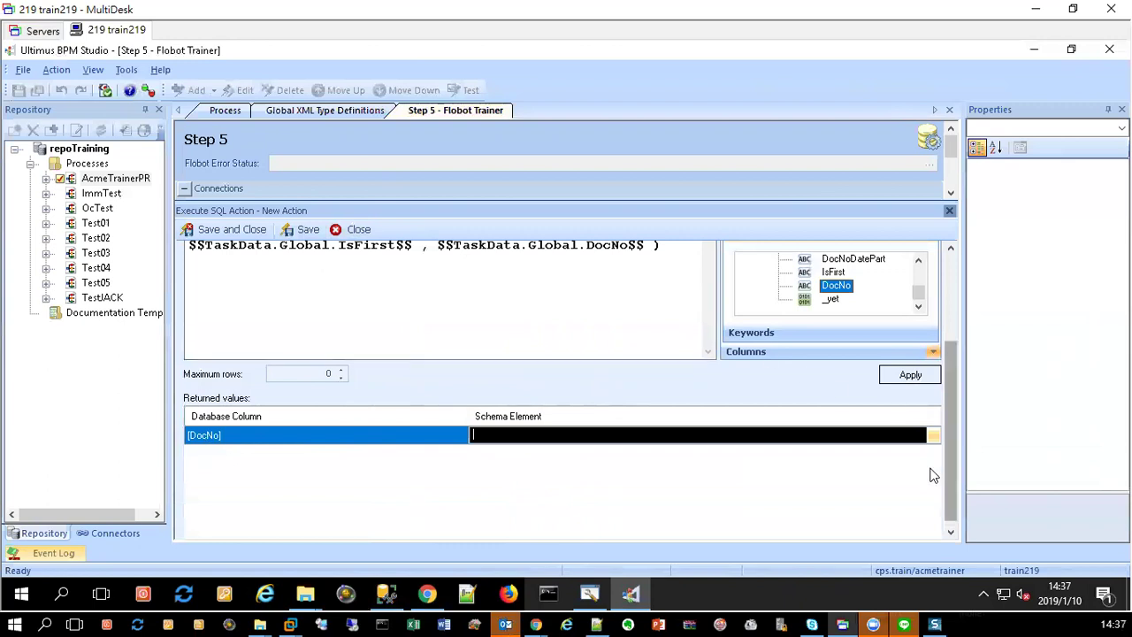
left_click(932, 433)
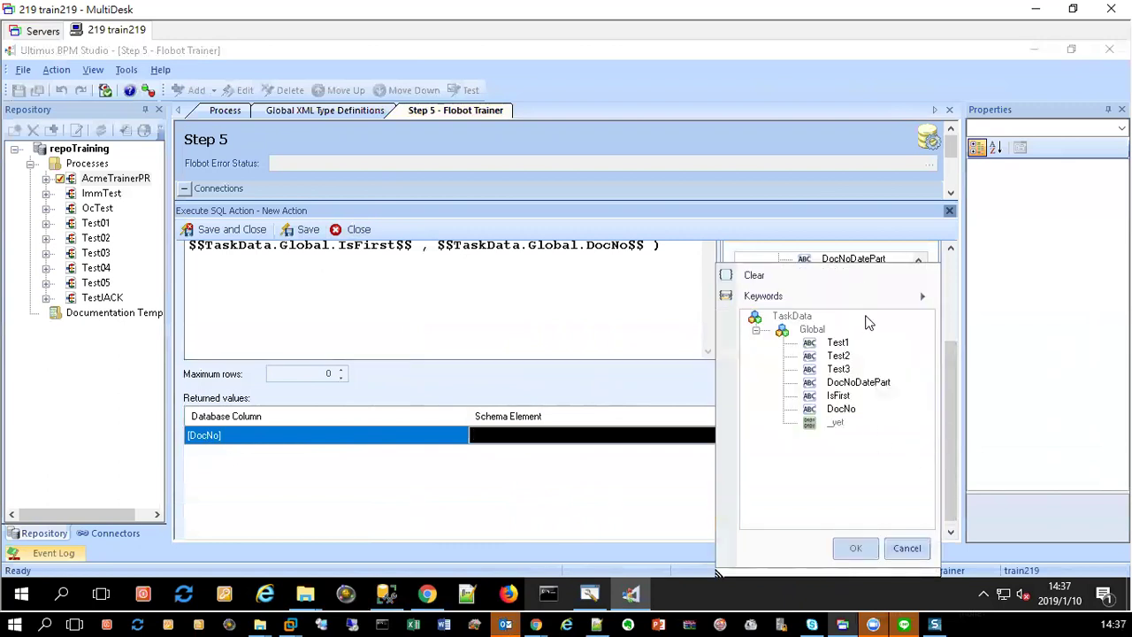
left_click(842, 410)
left_click(855, 548)
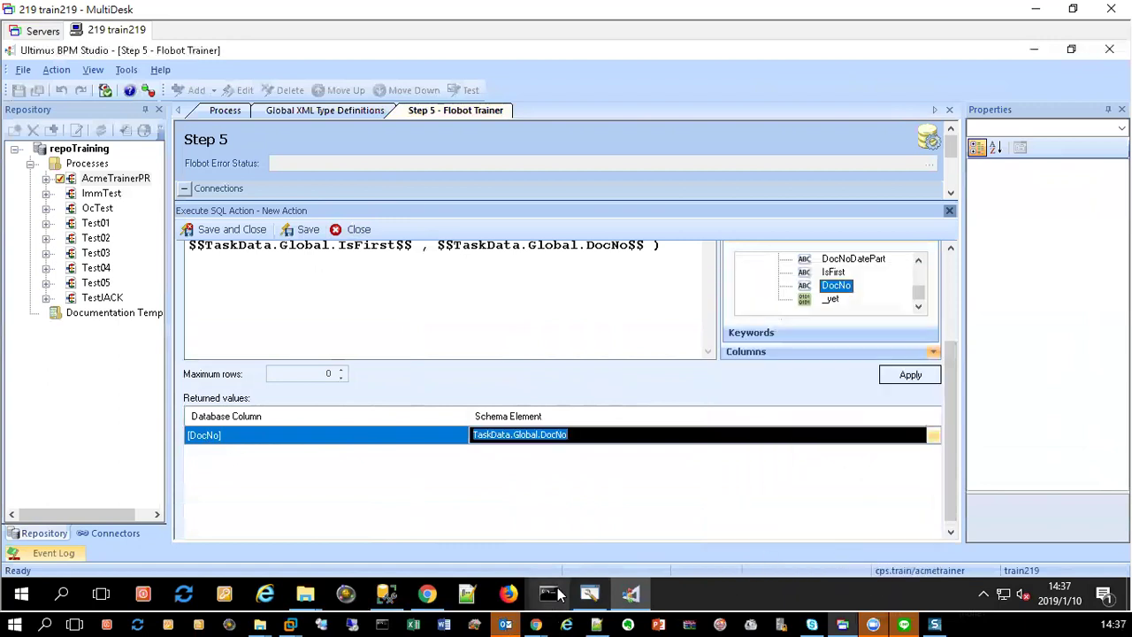
left_click(537, 517)
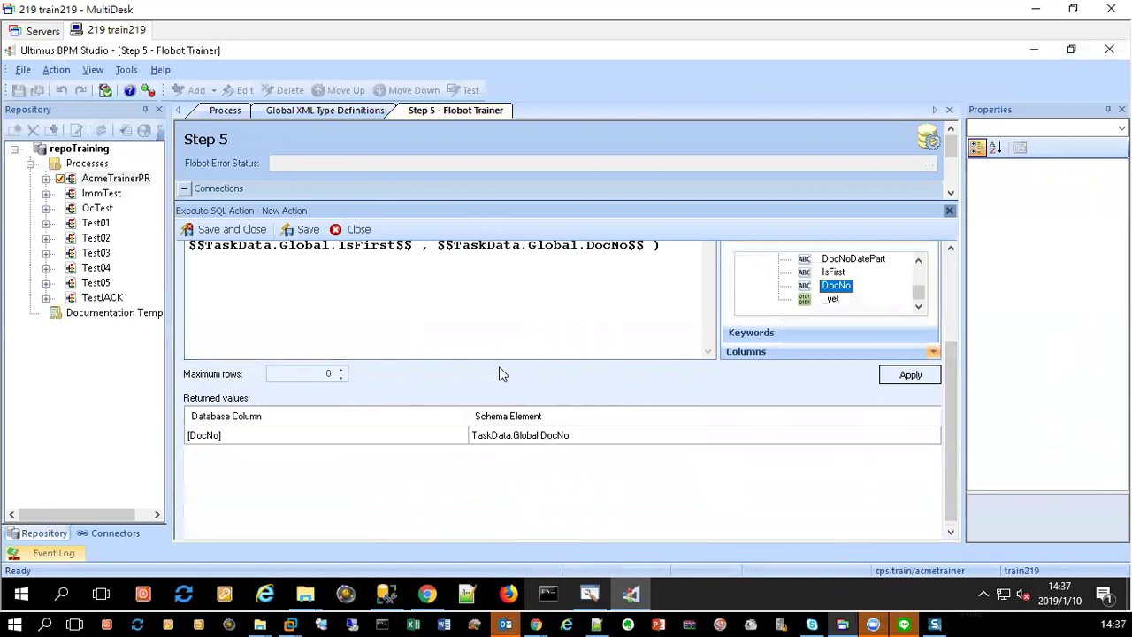
left_click(243, 438)
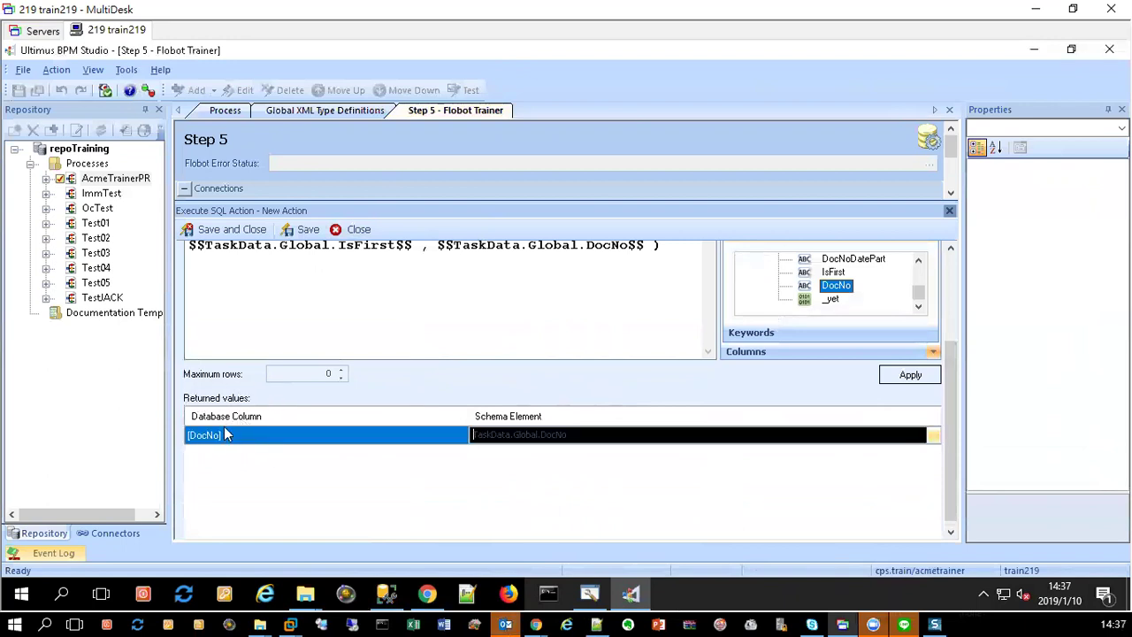
left_click(217, 418)
left_click(544, 435)
left_click(510, 493)
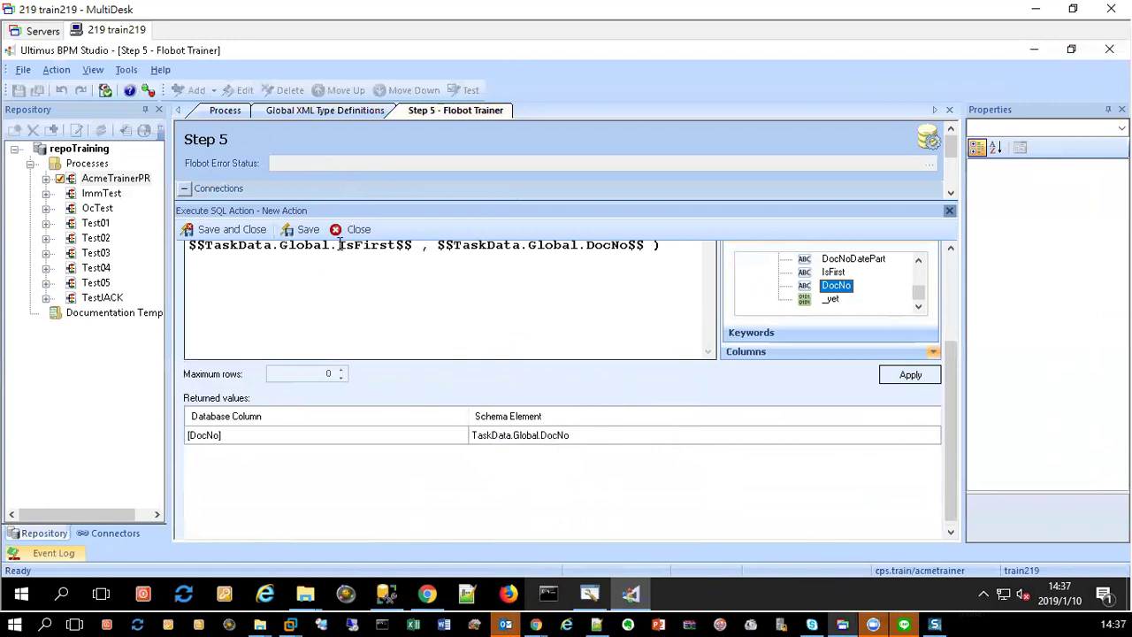
left_click(219, 234)
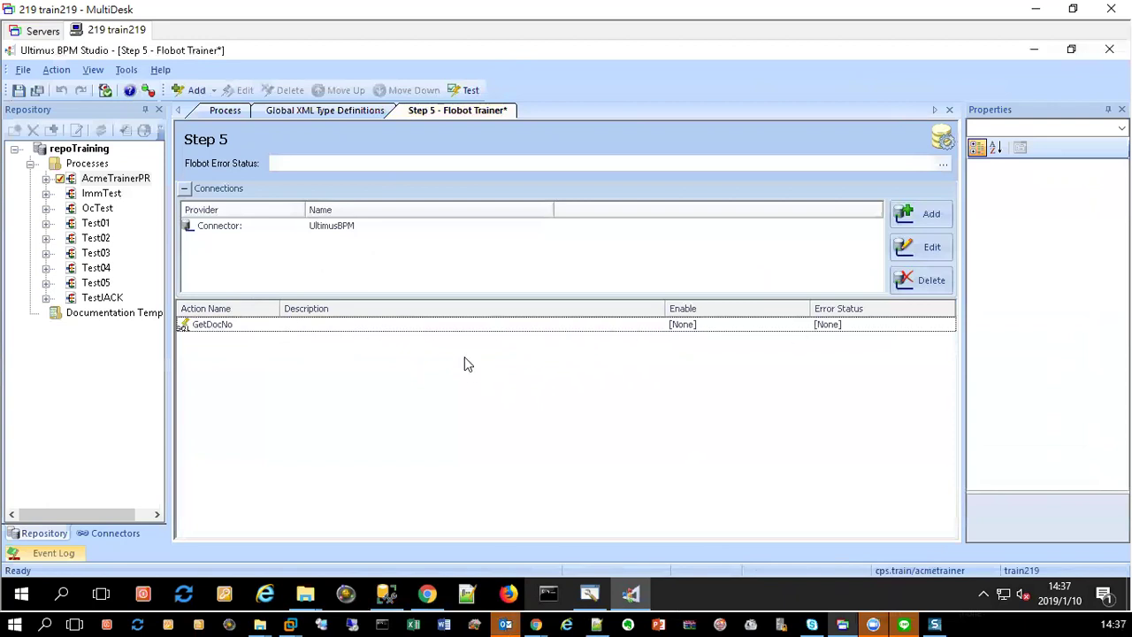
Step: Add a new Update action to the Step 5 flobot and name it UpdateSysFlowLog
left_click(211, 92)
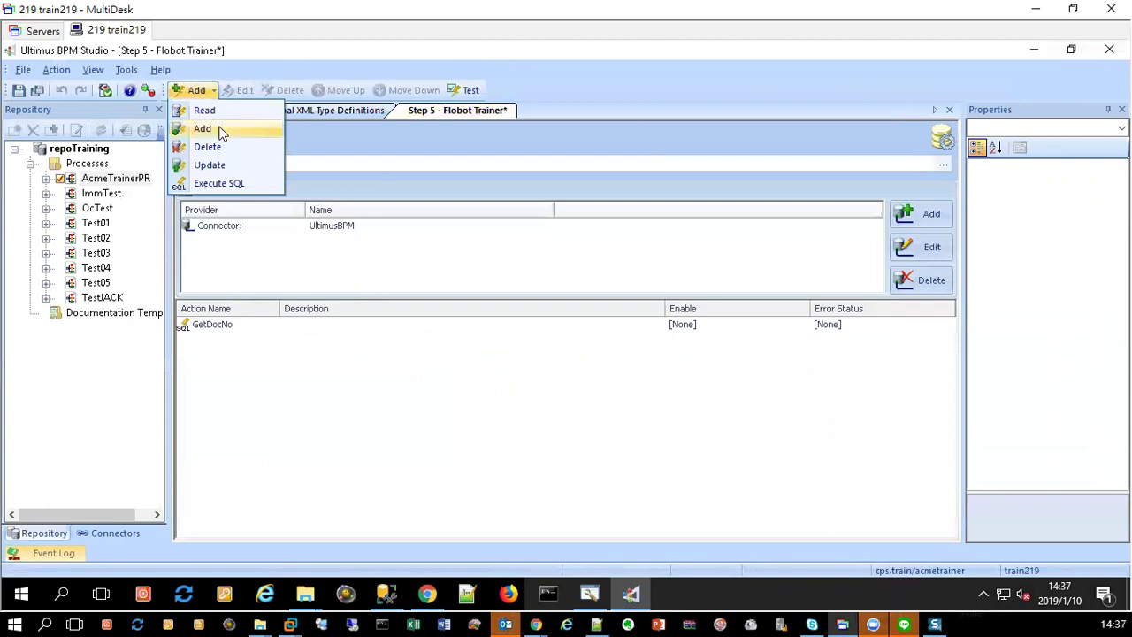
left_click(208, 167)
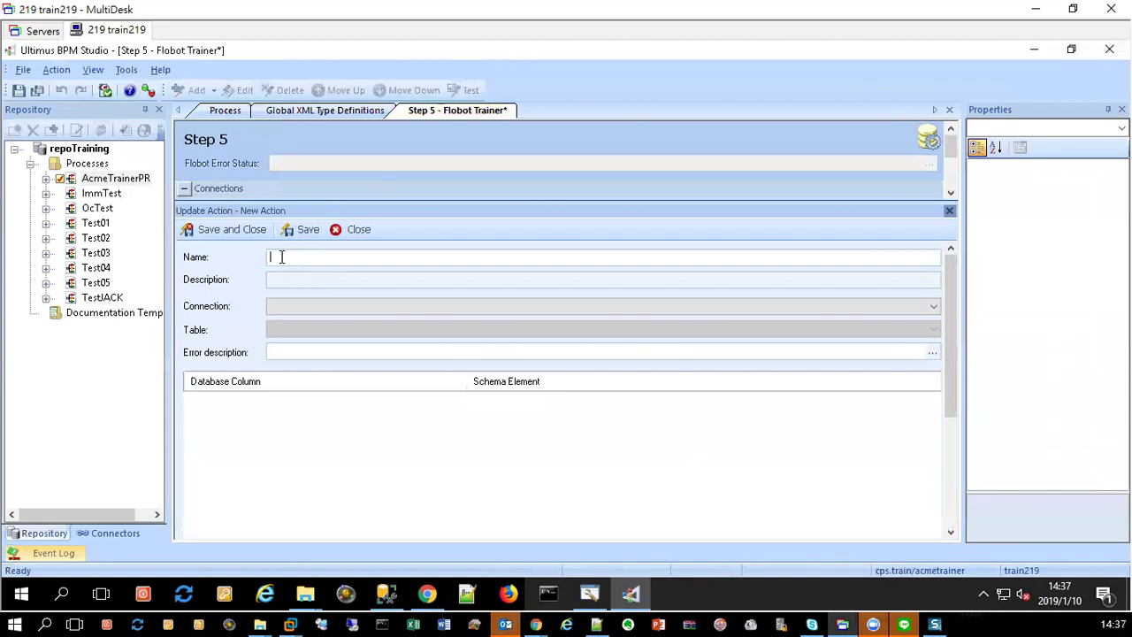
type("Updatesys_flow_log")
left_click(298, 257)
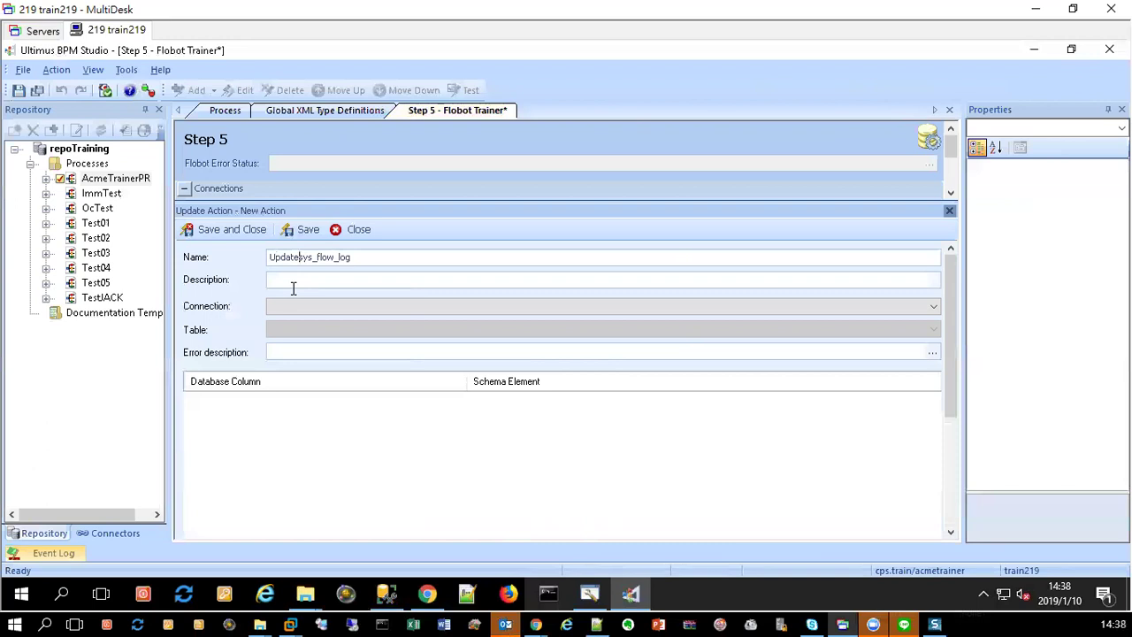
type("_")
type("Sys")
type("F")
type("L")
left_click(366, 279)
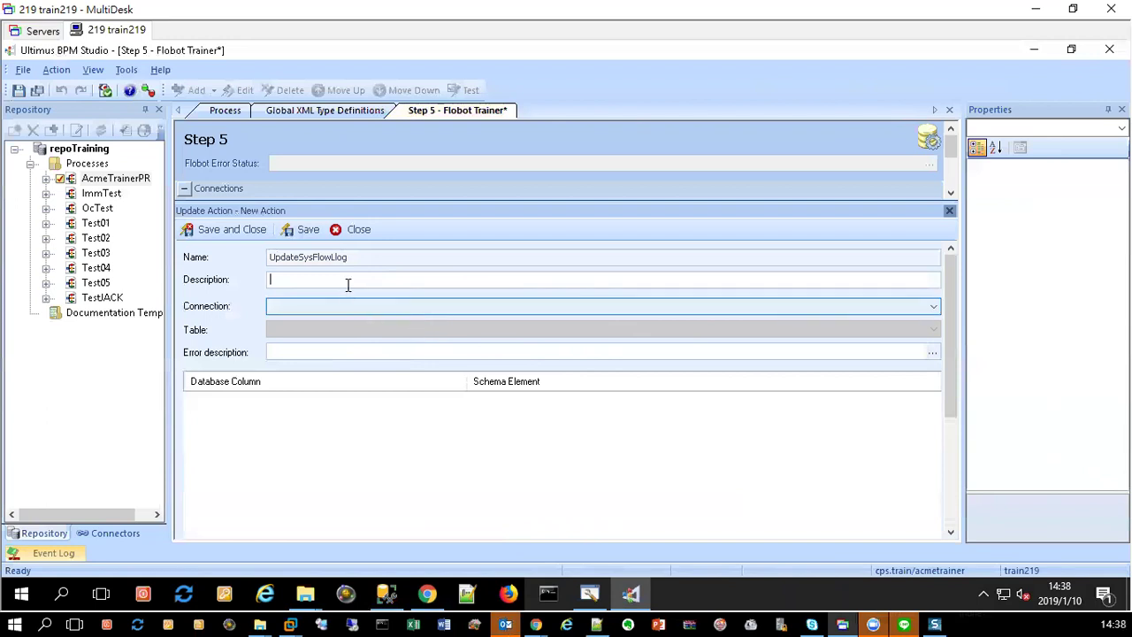
Step: Set the update's connection to UltimusBPM and its table to [dbo].[sys_flow_log]
left_click(397, 306)
left_click(316, 324)
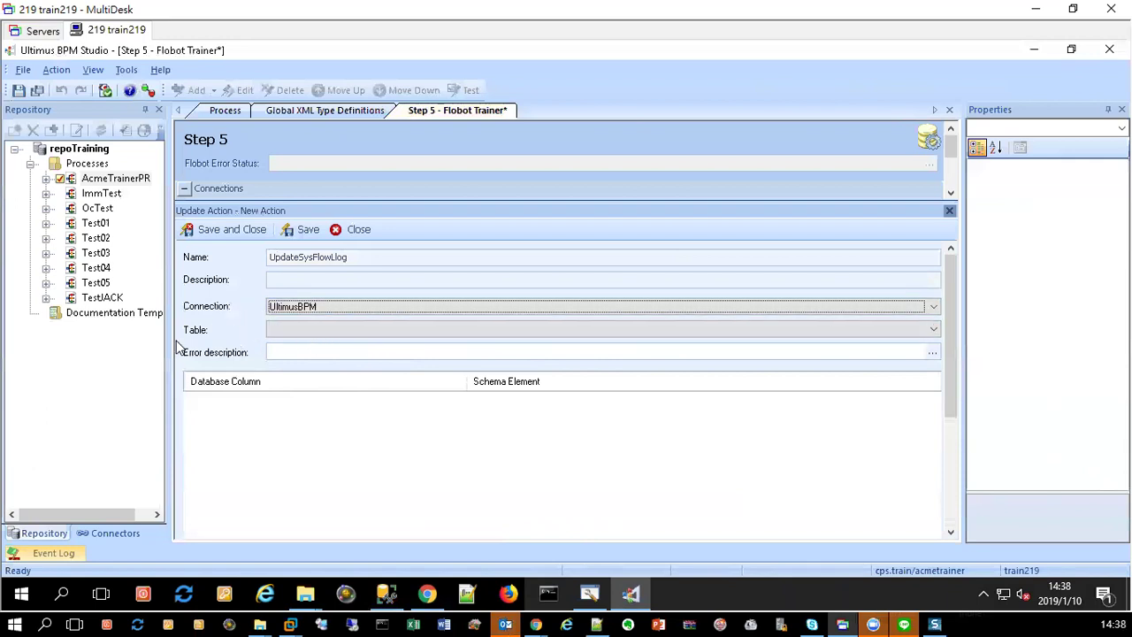
left_click(352, 330)
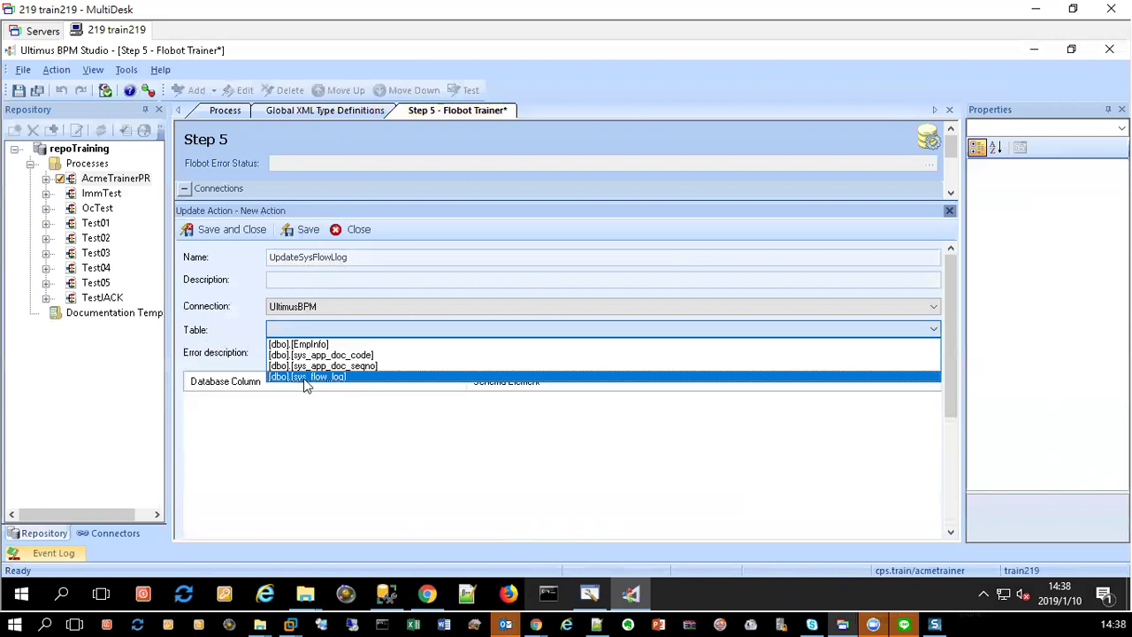
left_click(343, 378)
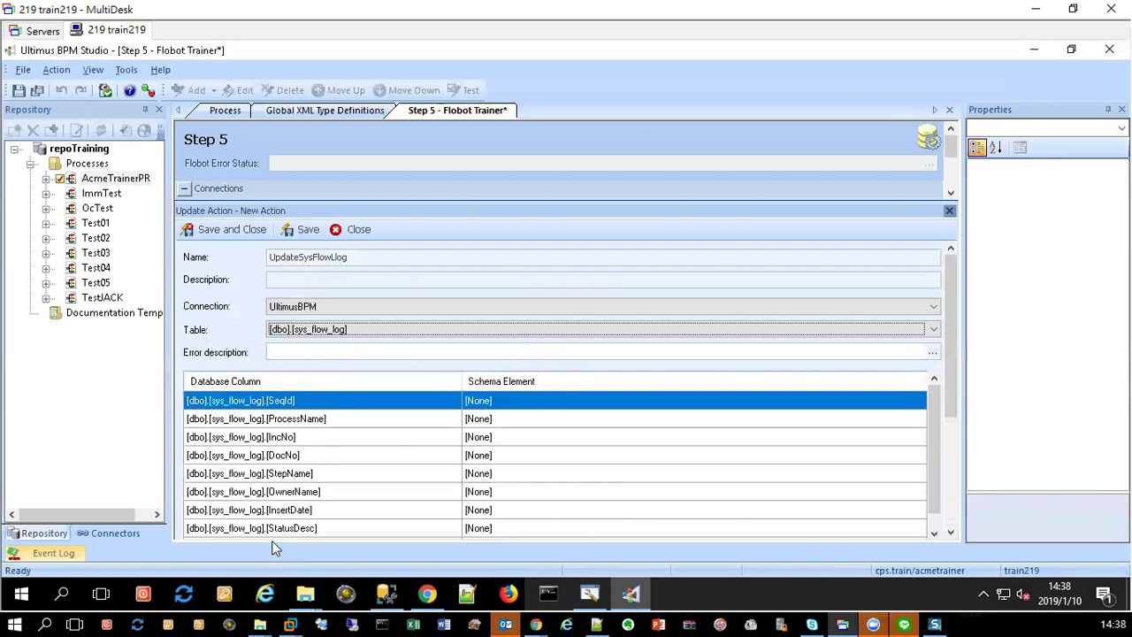
Step: Map IncNo to Keywords.IncidentNumber and DocNo to TaskData.Global.DocNo
left_click(544, 438)
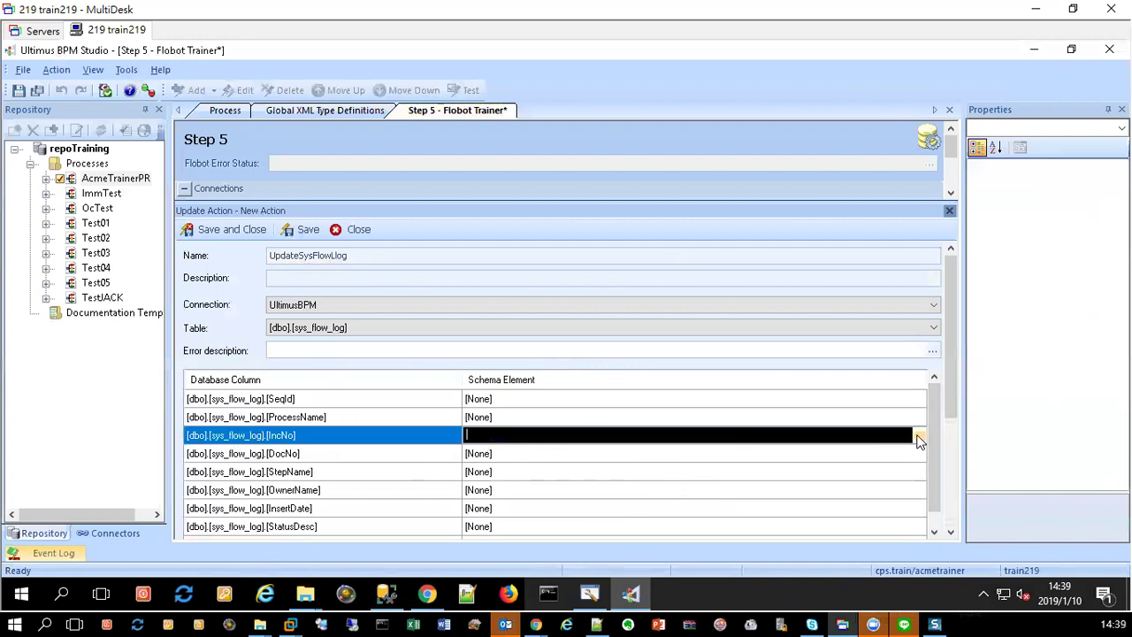
left_click(920, 435)
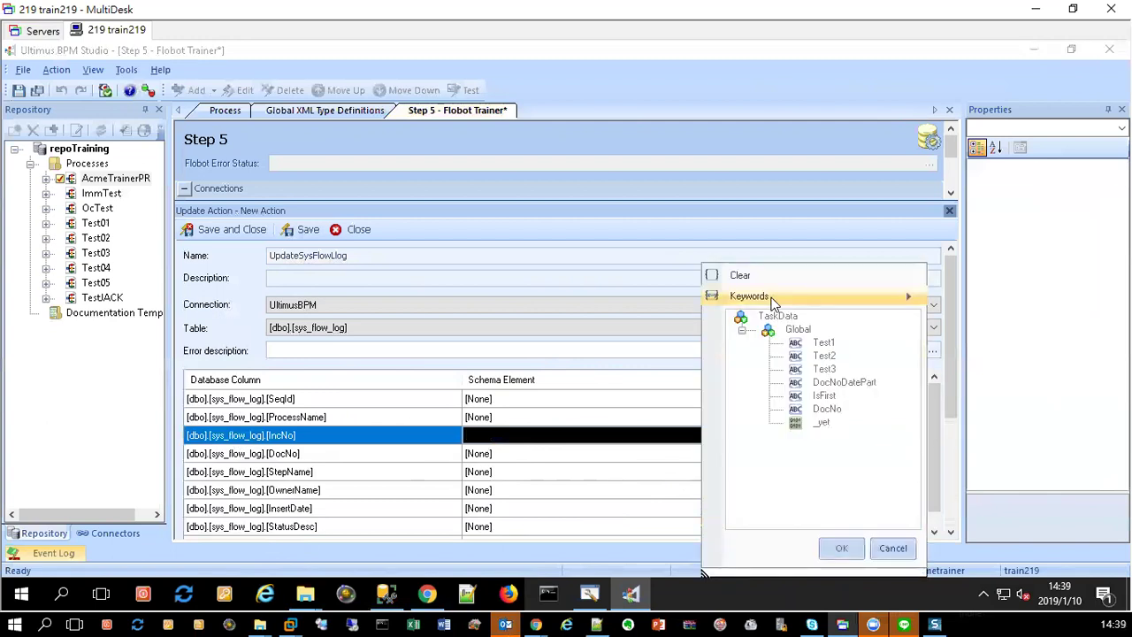
mouse_move(772, 302)
left_click(980, 301)
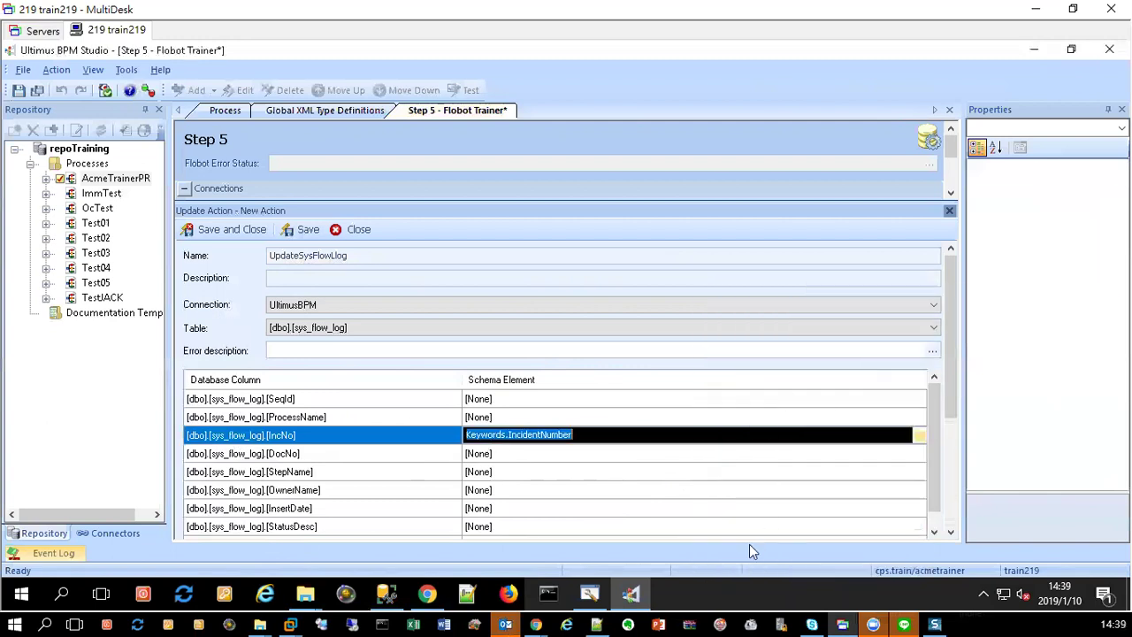
left_click(516, 456)
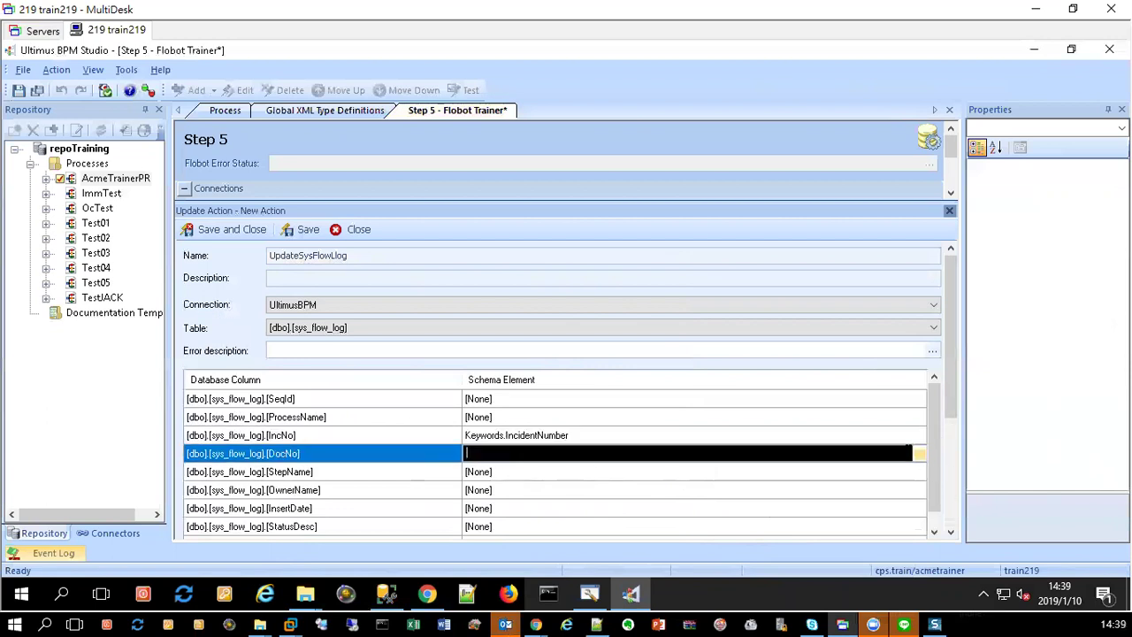
left_click(919, 453)
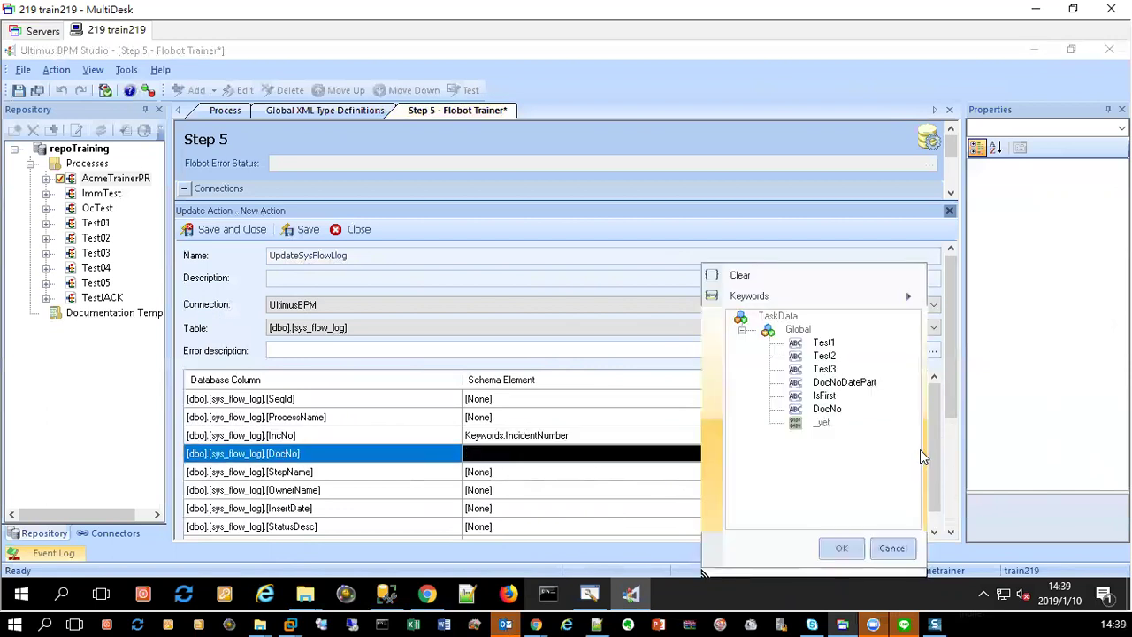
left_click(826, 409)
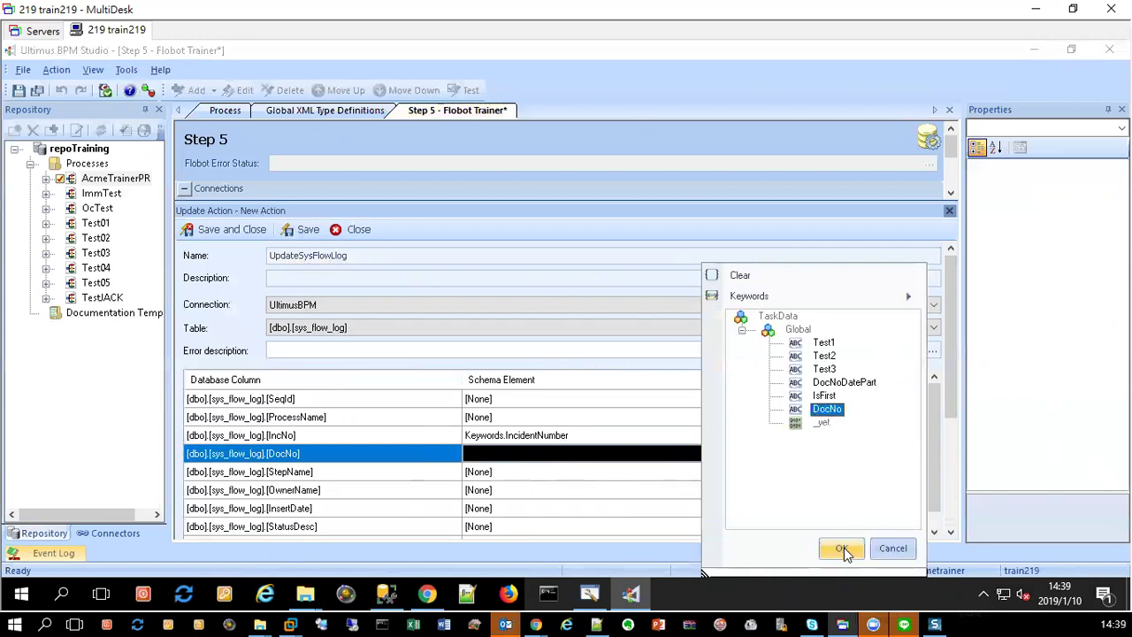
left_click(842, 547)
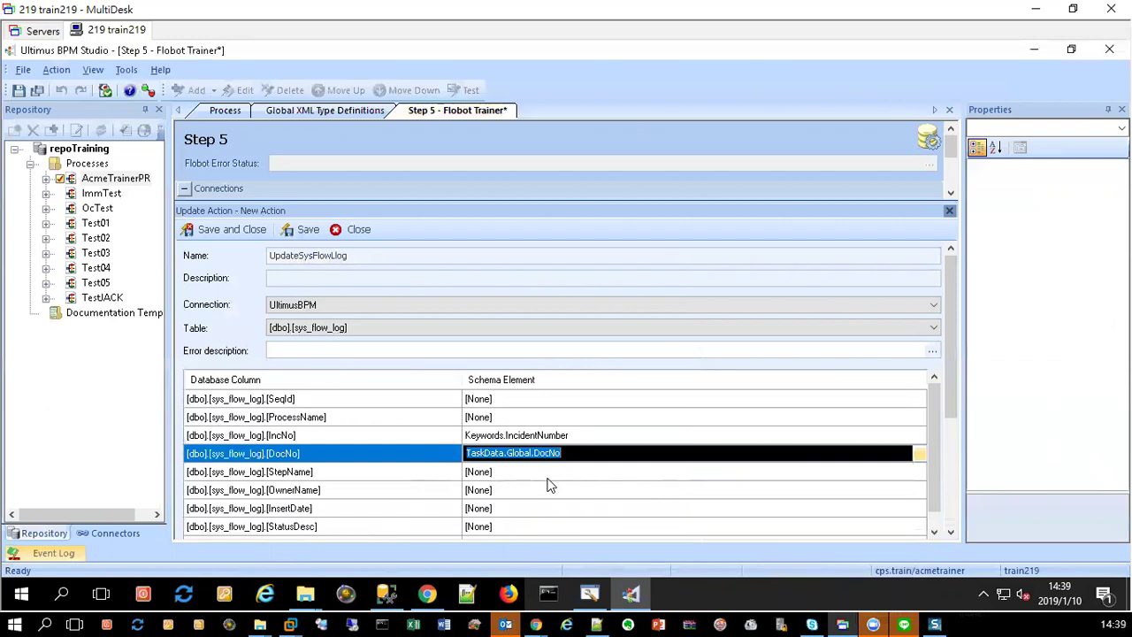
scroll(953, 521, "down", 3)
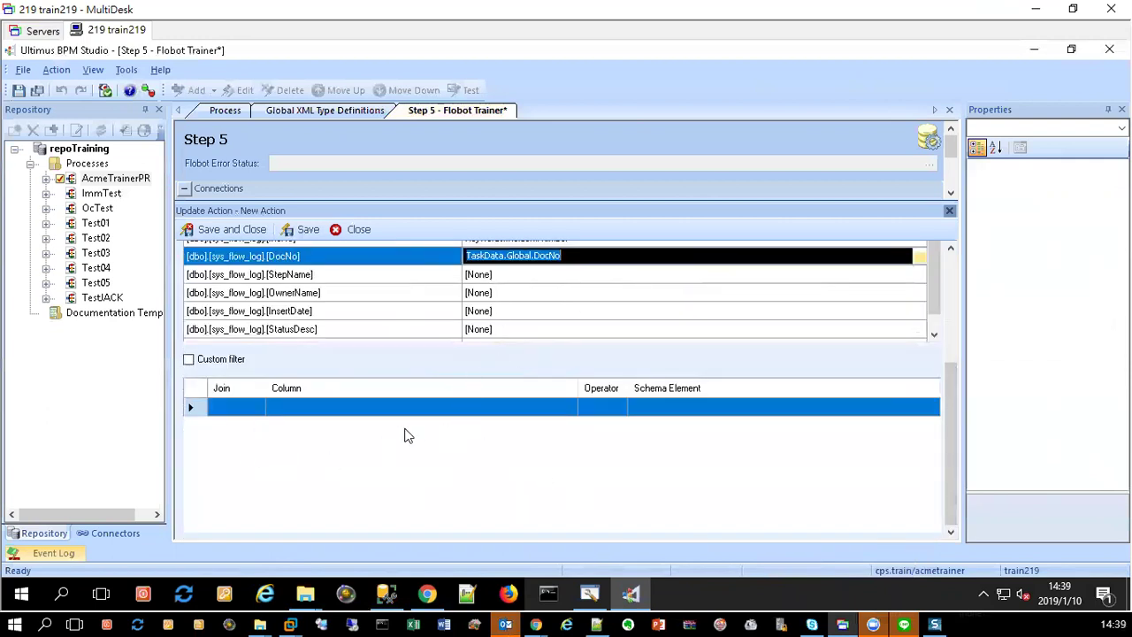
Step: Add the filter [DocNo] = TaskData.Global.DocNo, then save and close UpdateSysFlowLog
left_click(355, 407)
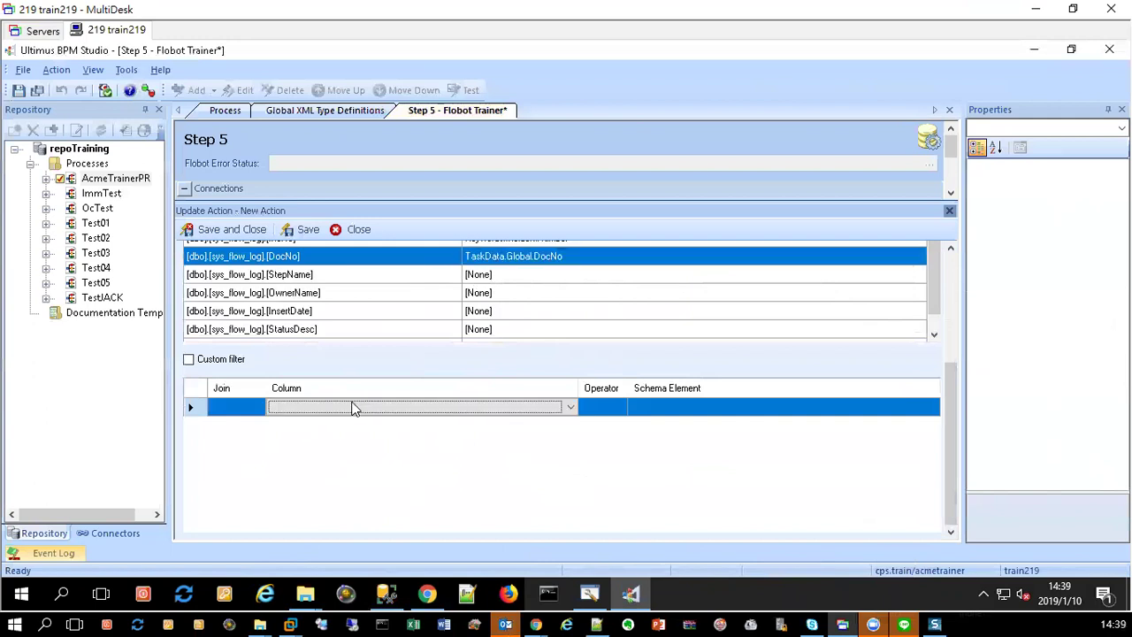
left_click(421, 408)
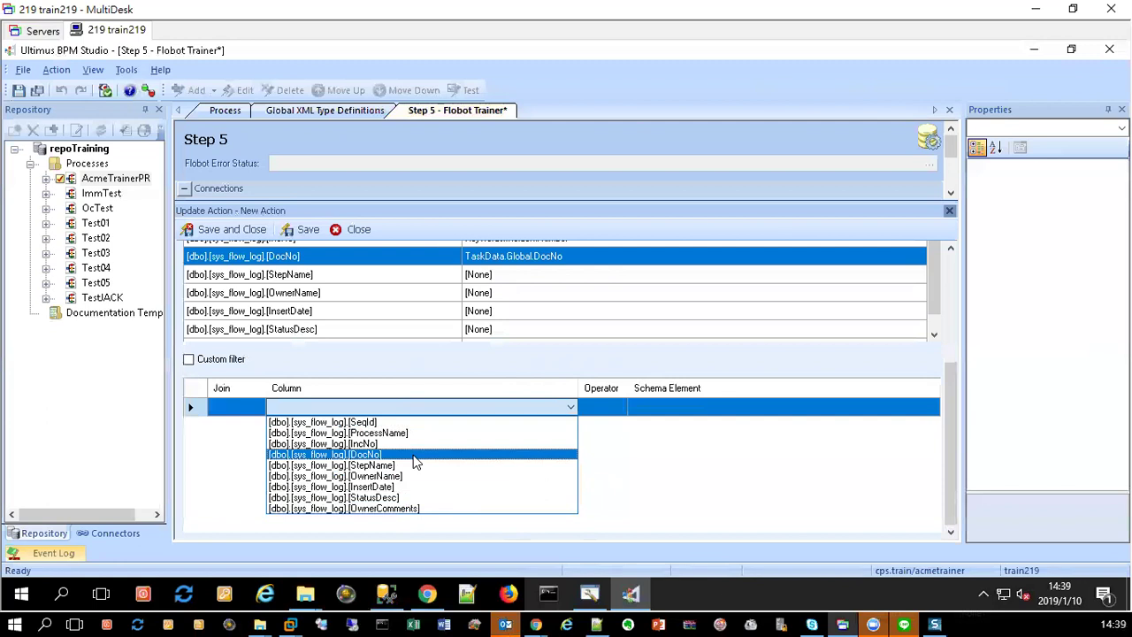
left_click(416, 461)
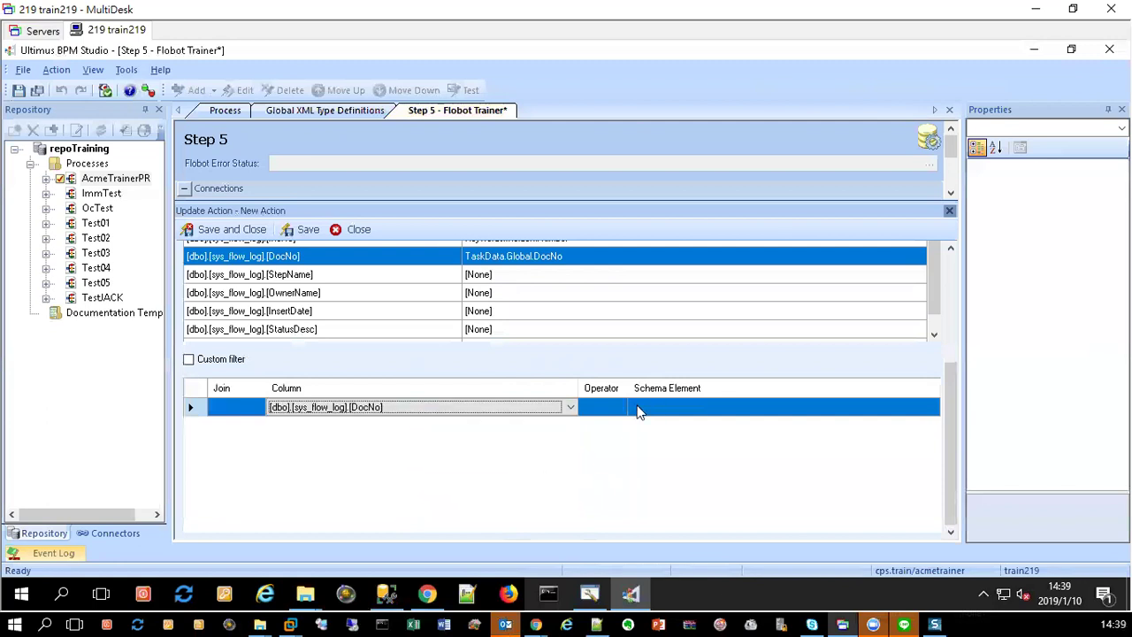
left_click(593, 407)
left_click(766, 413)
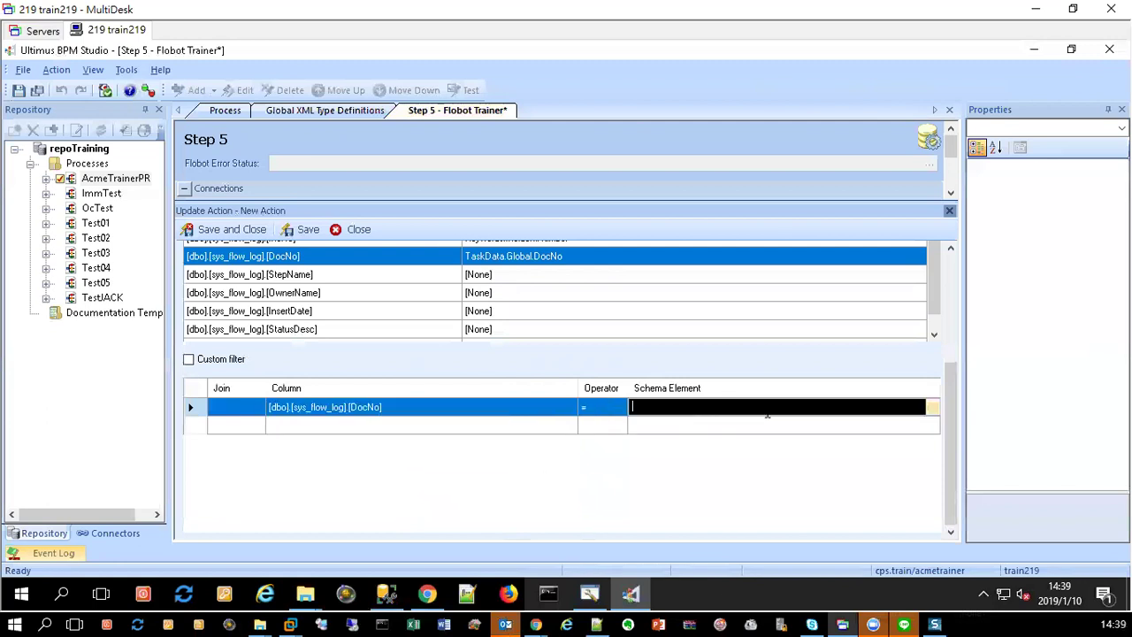
left_click(931, 406)
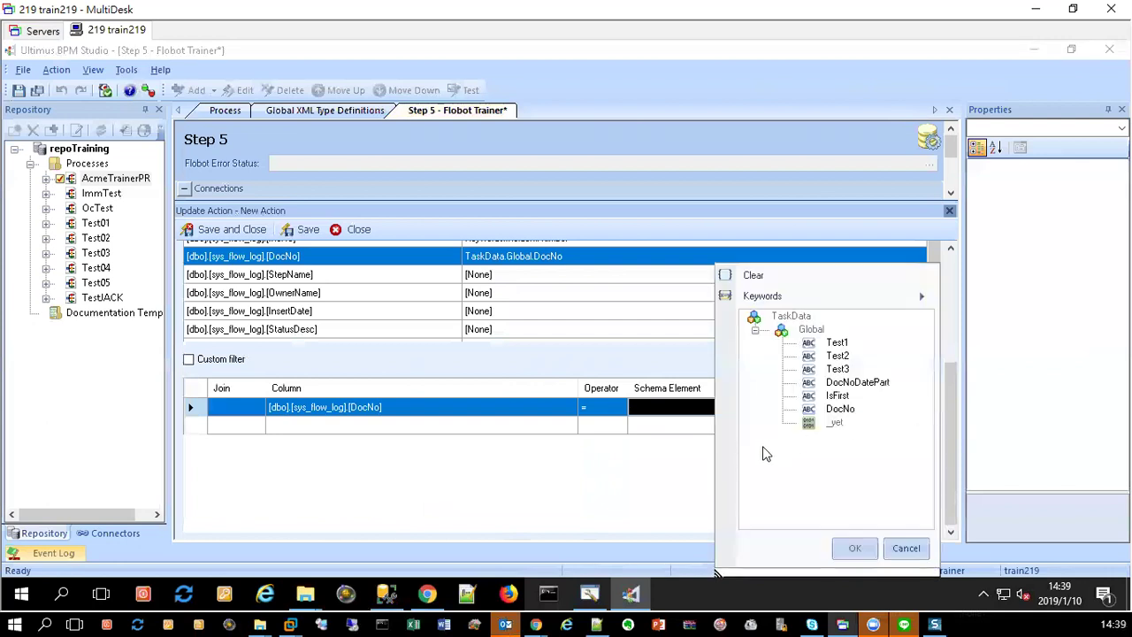
left_click(840, 409)
left_click(855, 547)
left_click(589, 517)
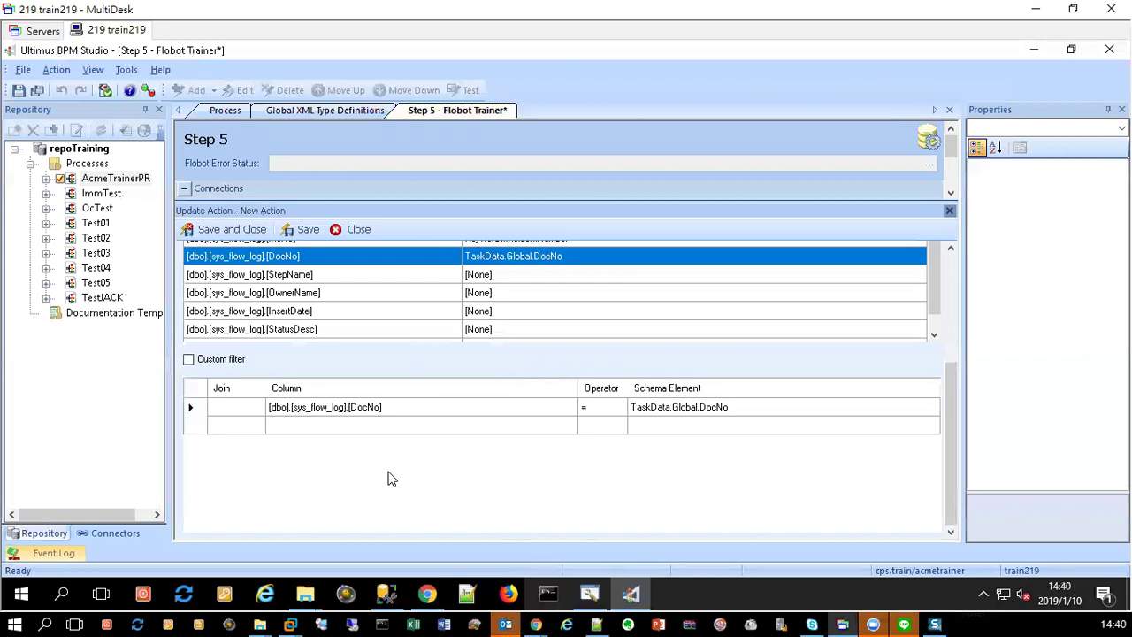
left_click(223, 229)
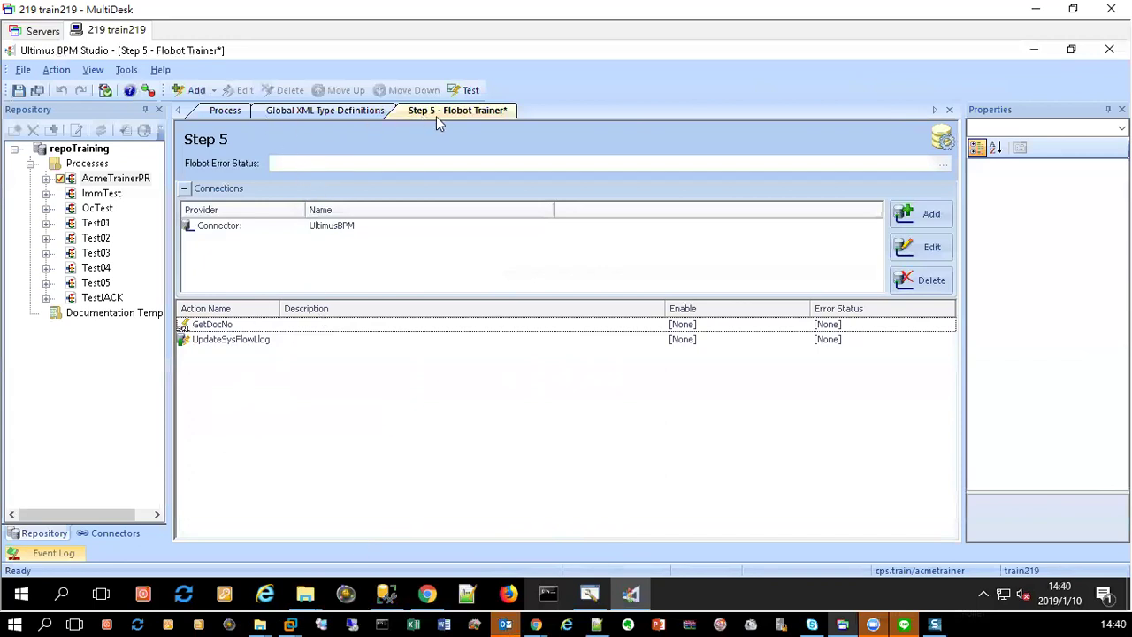
Step: Refresh the process XML schema and open Global XML Type Definitions
left_click(105, 91)
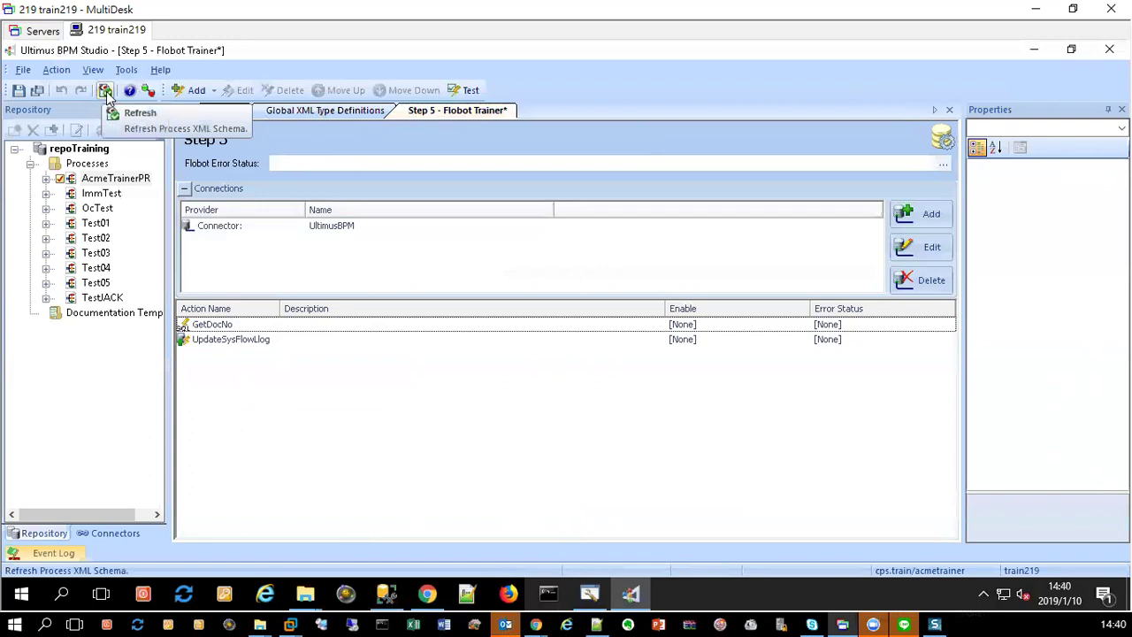
left_click(105, 91)
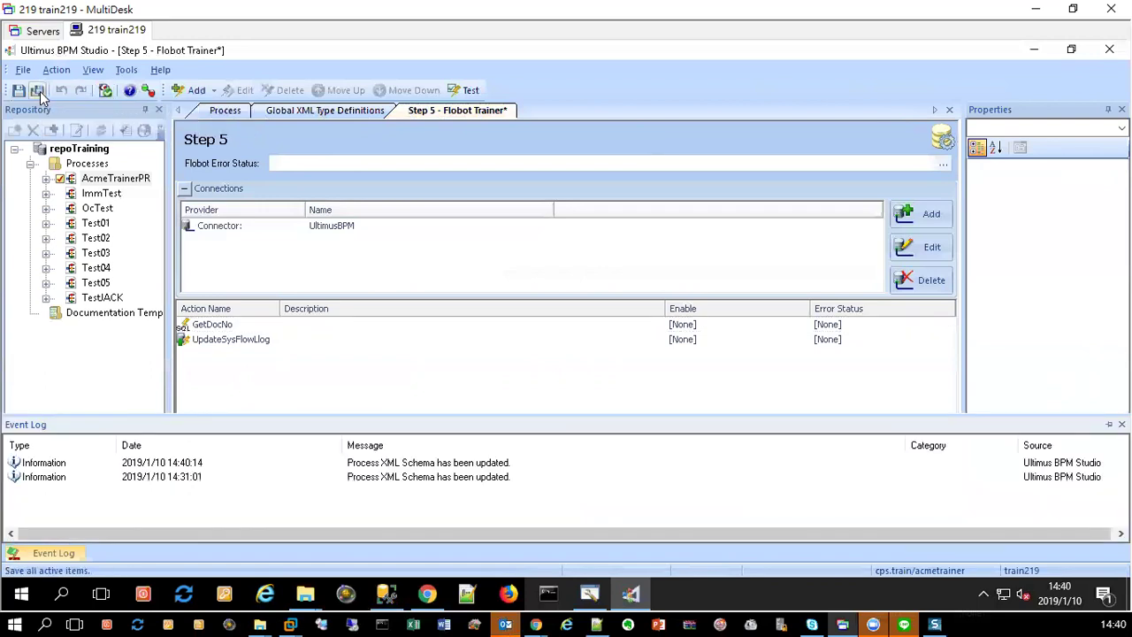
left_click(311, 113)
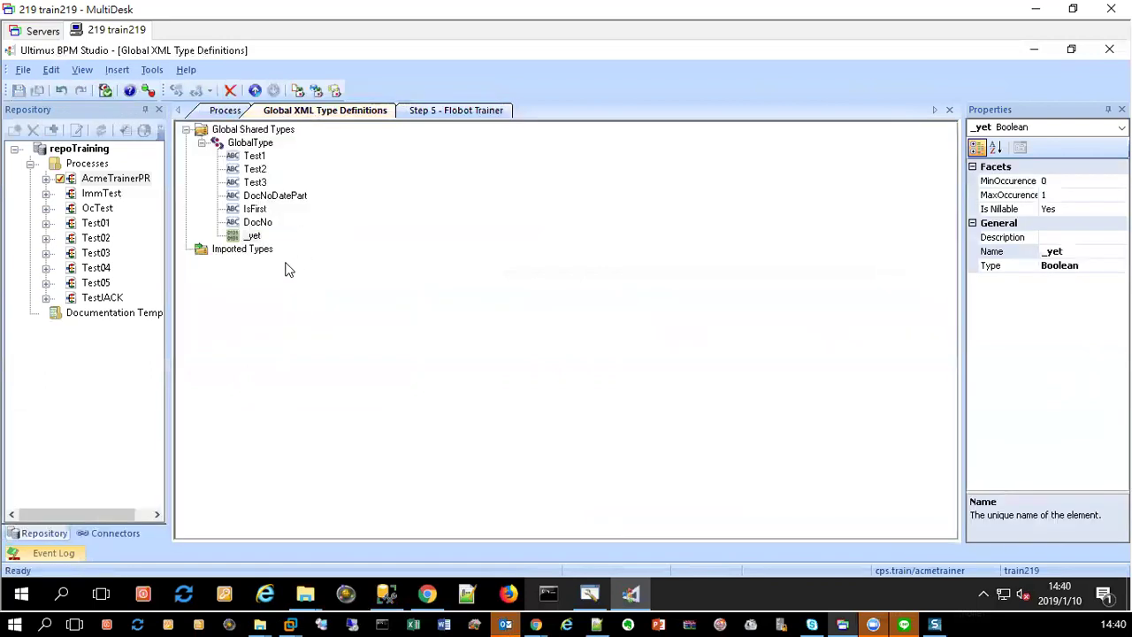
Step: Add a new String element named ApplyNo under GlobalType
right_click(246, 145)
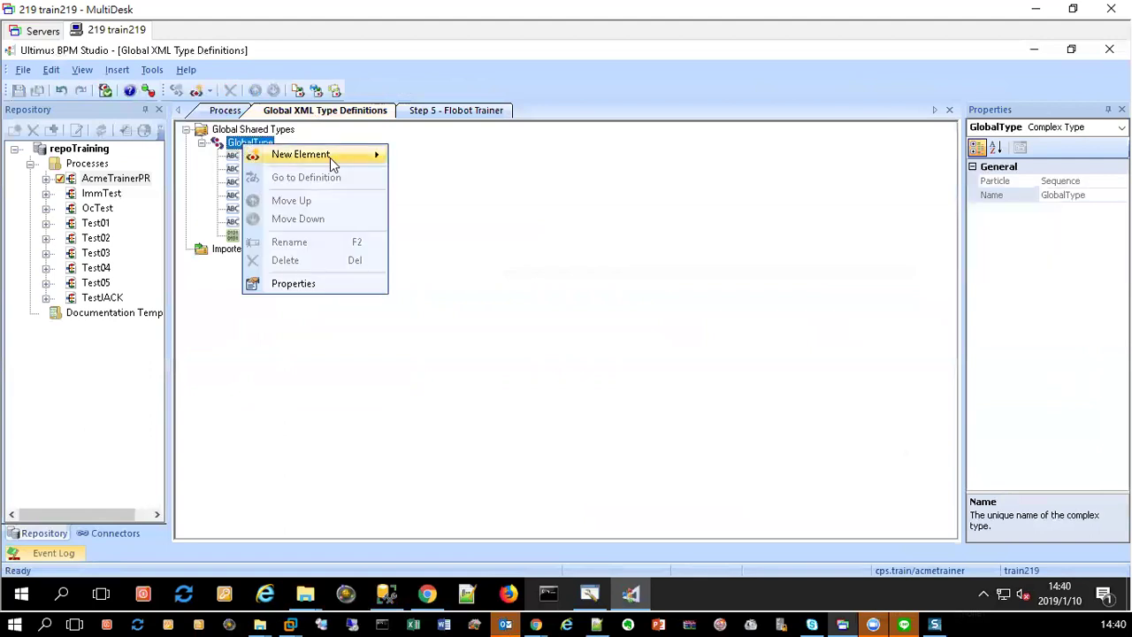
mouse_move(330, 157)
left_click(502, 159)
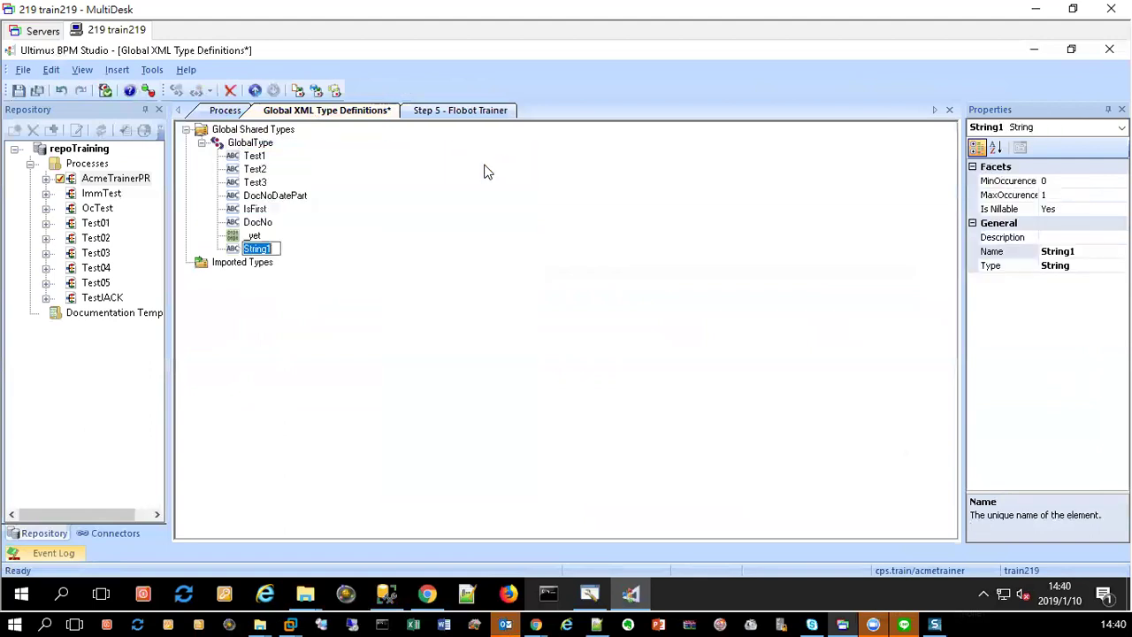
type("ApplyNo")
key("Return")
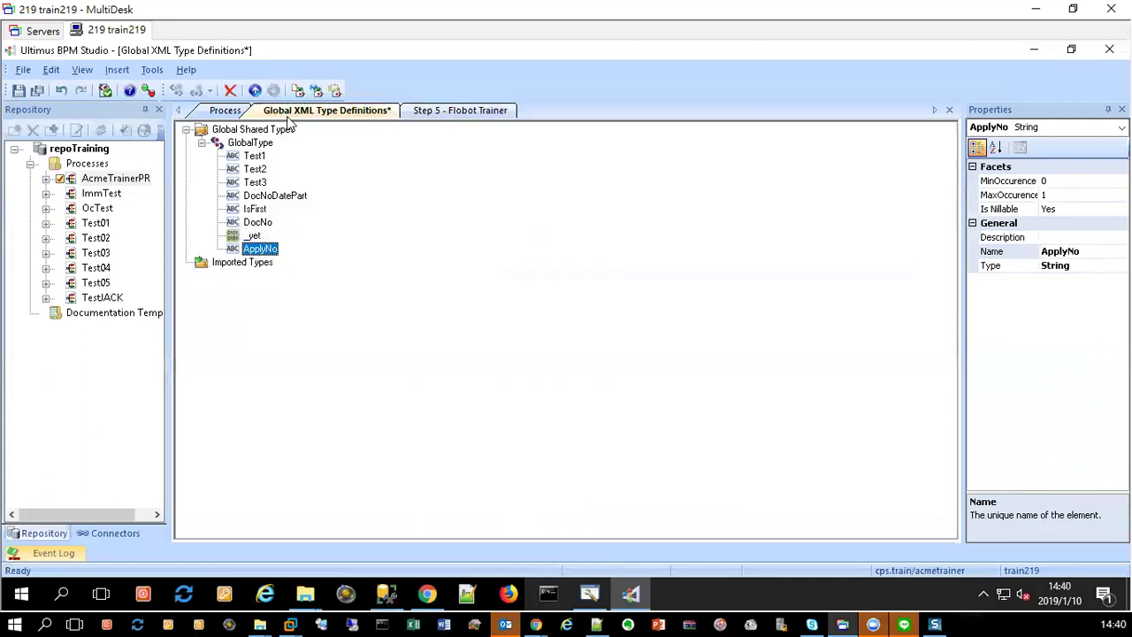
left_click(227, 119)
Step: Refresh the schema, save, and re-apply and save the GetDocNo action in Step 5
left_click(127, 90)
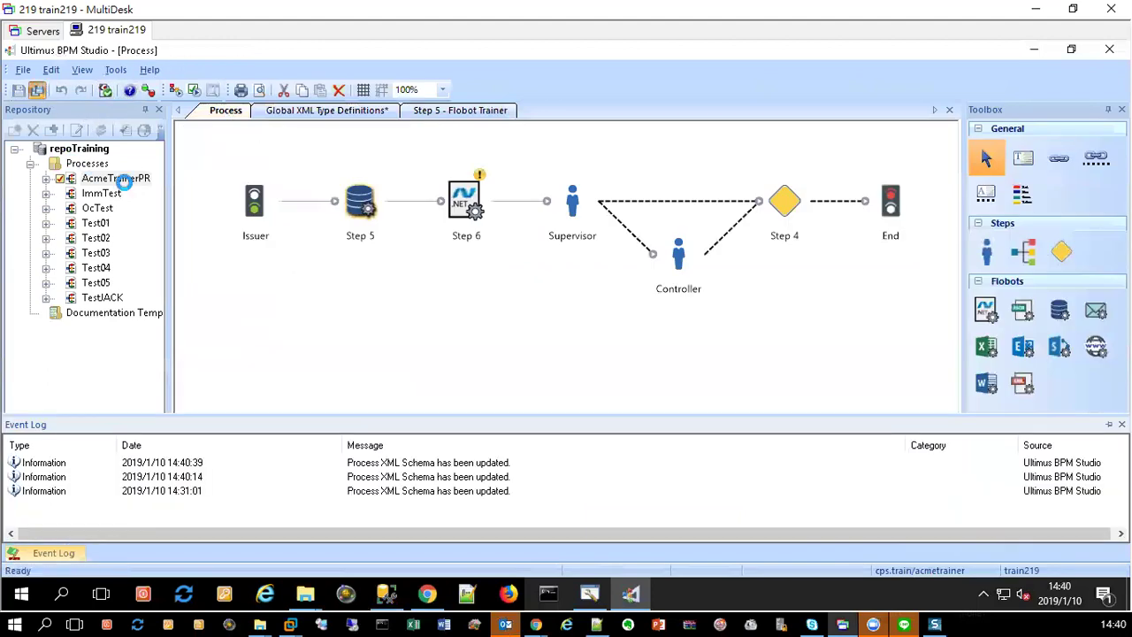
left_click(124, 180)
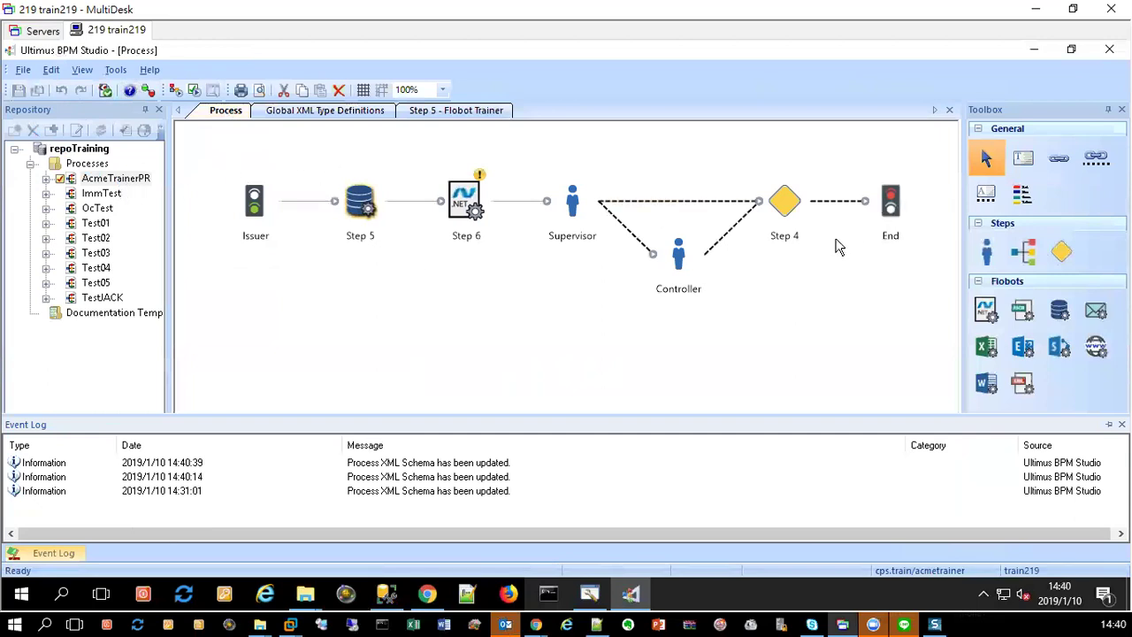
double_click(357, 210)
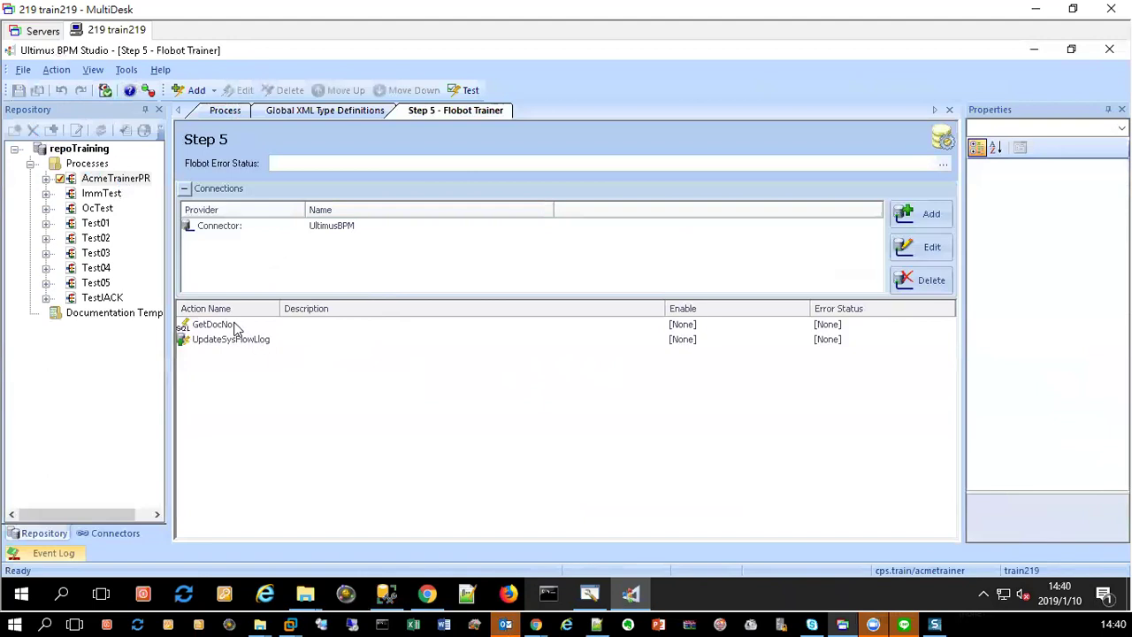
double_click(234, 327)
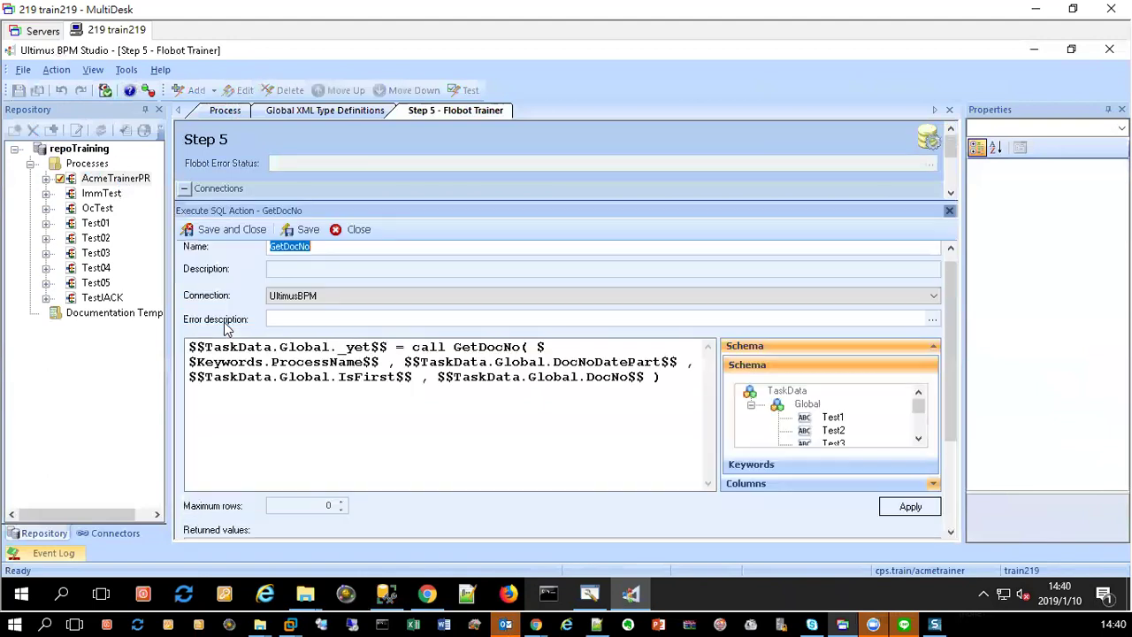
left_click(917, 439)
left_click(918, 439)
left_click(918, 438)
left_click(918, 438)
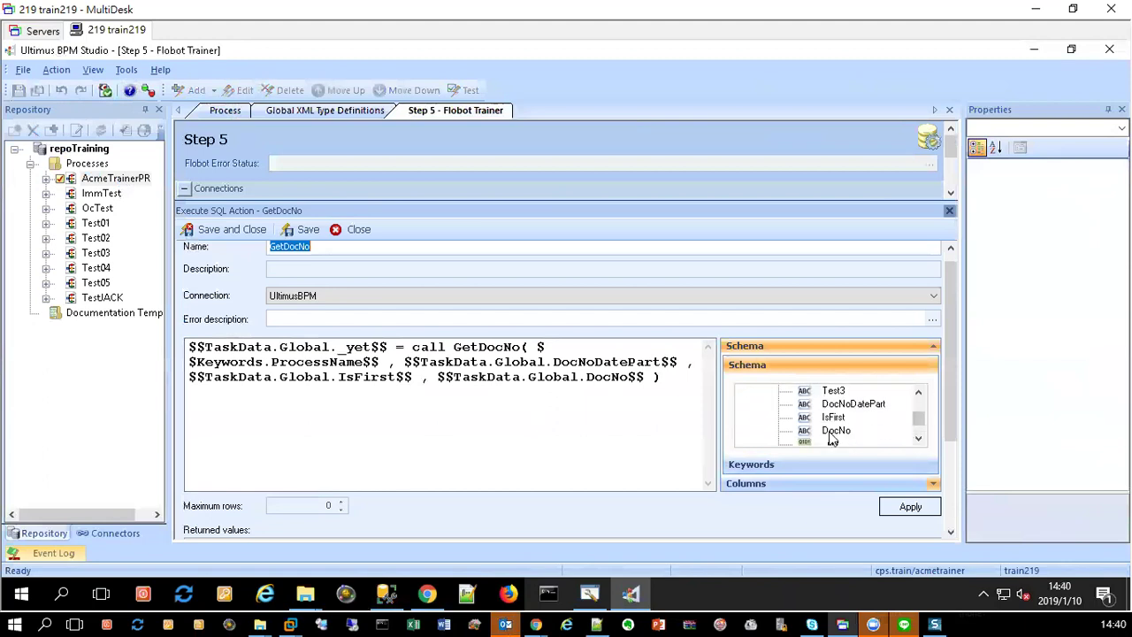
left_click(889, 509)
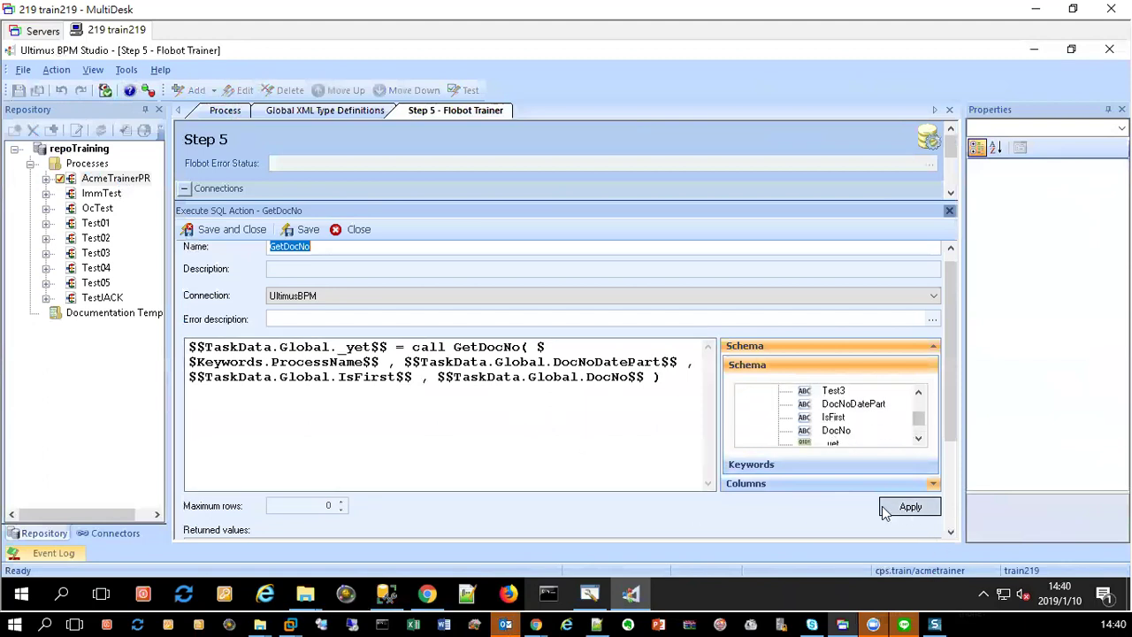
left_click(228, 232)
Step: Change UpdateSysFlowLog's DocNo filter value to TaskData.Global.ApplyNo and save the action
double_click(237, 343)
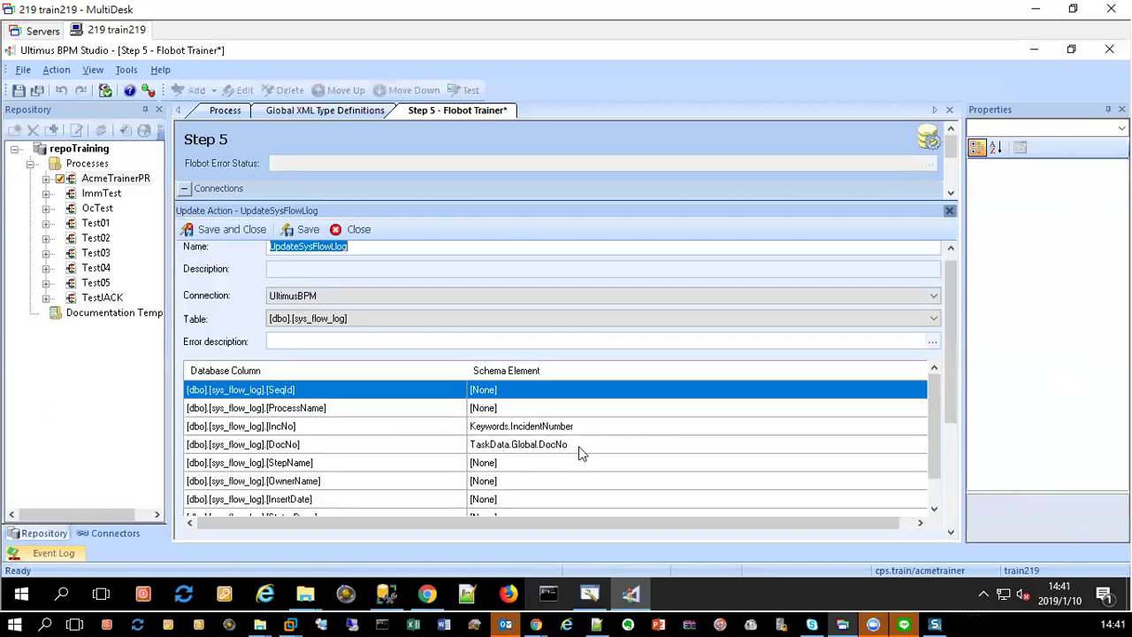
left_click(934, 510)
left_click(933, 511)
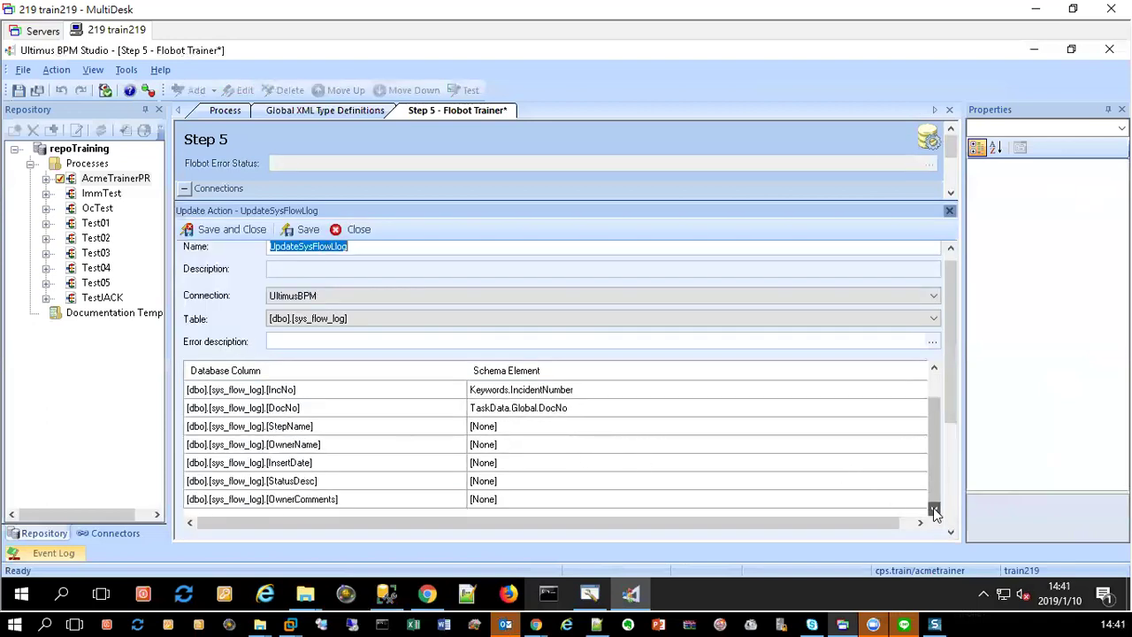
left_click(952, 519)
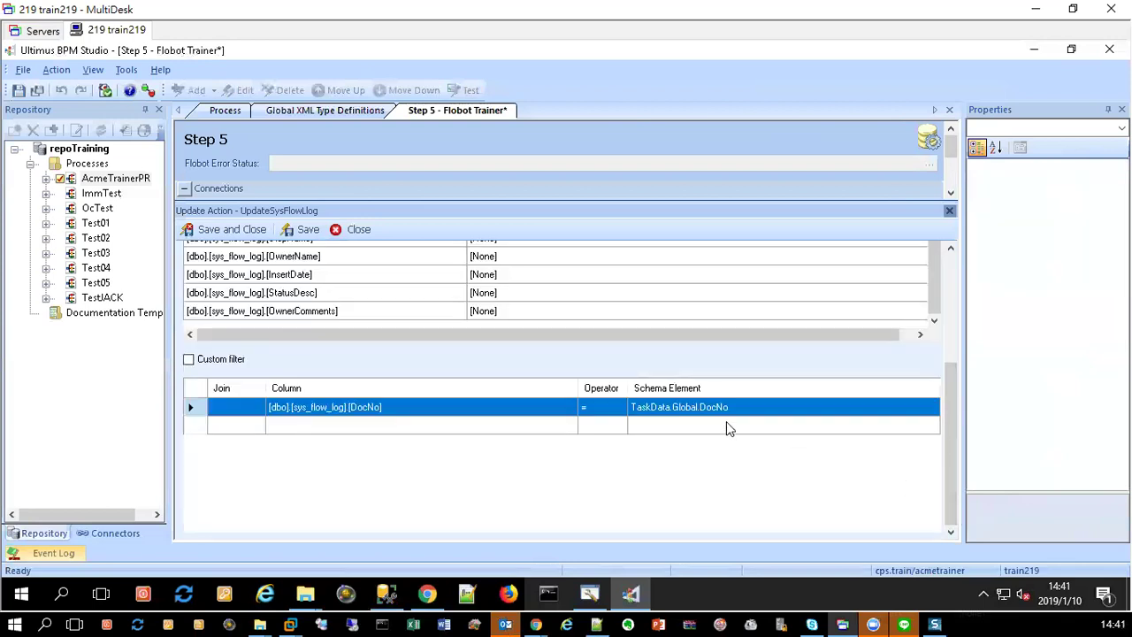
left_click(829, 405)
left_click(935, 407)
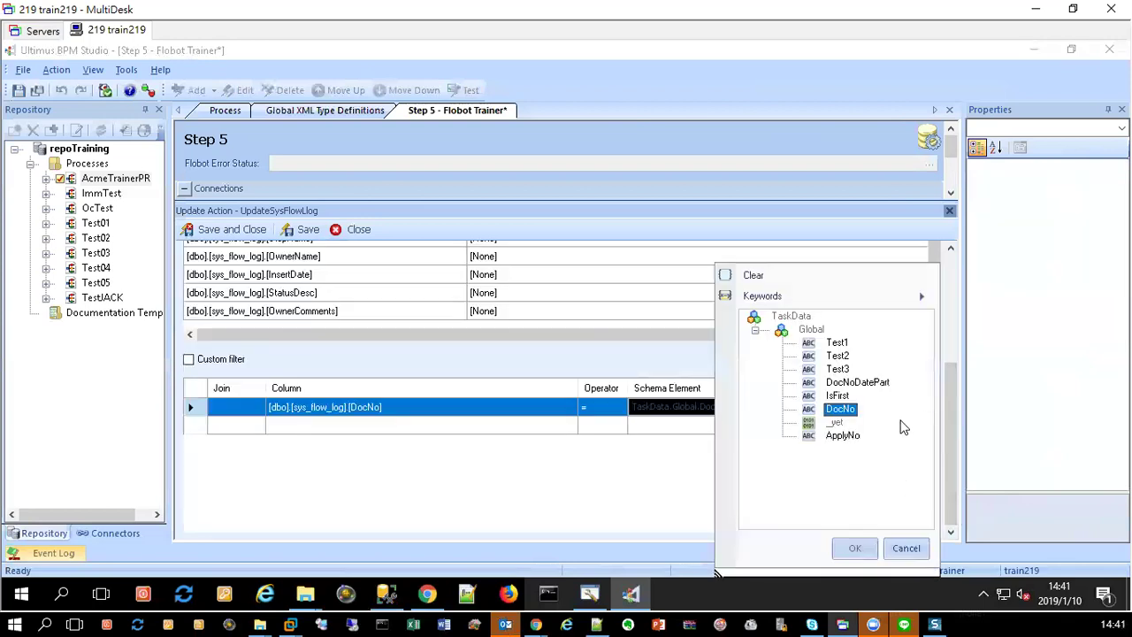
left_click(842, 435)
left_click(855, 548)
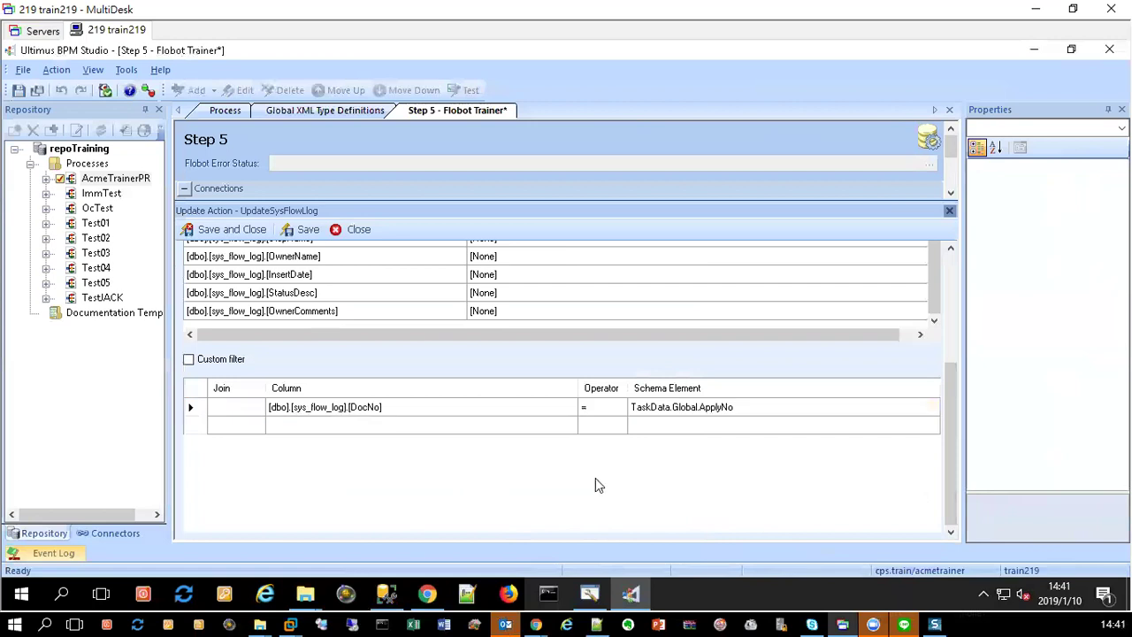
scroll(643, 305, "up", 1)
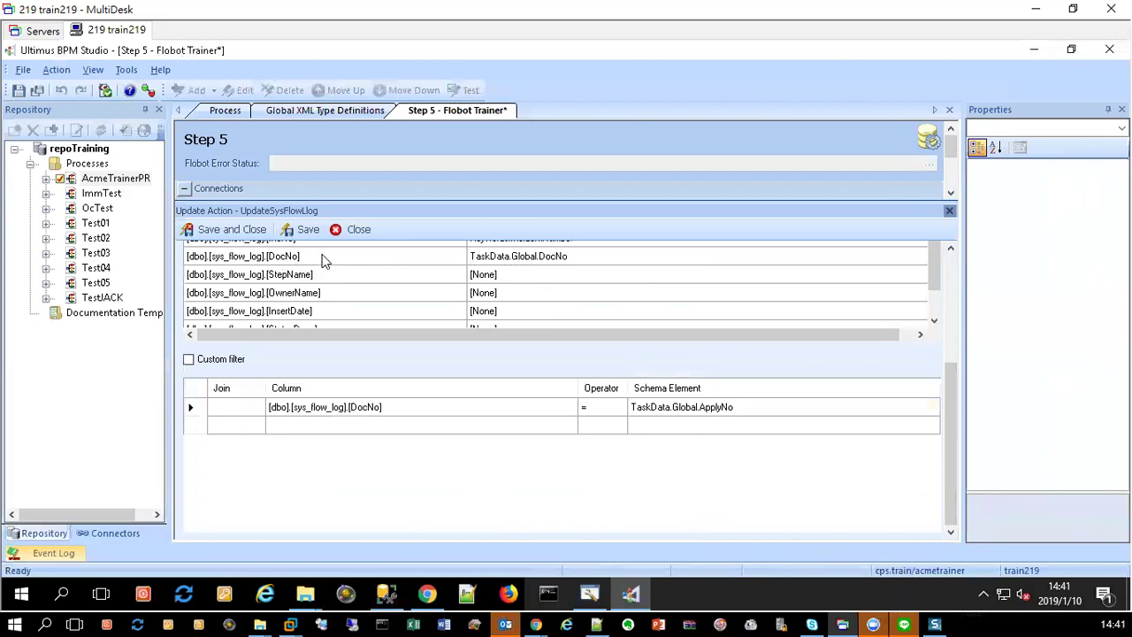
left_click(232, 232)
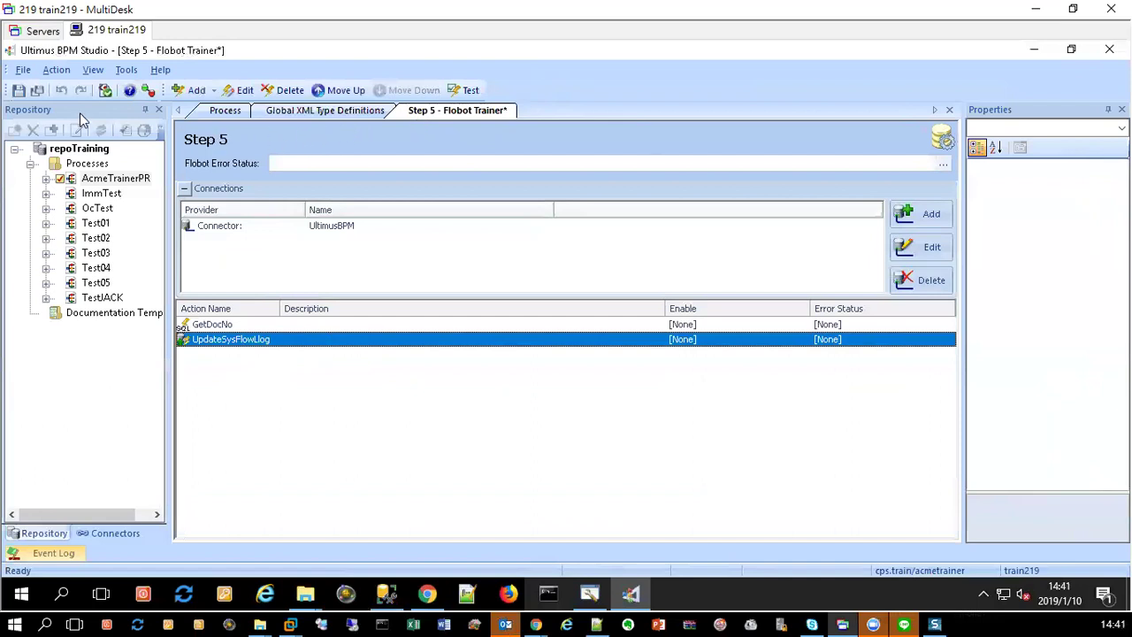
Step: Refresh the schema and save Step 5, then add a .NET action named SetSummary in Step 6
left_click(105, 90)
left_click(37, 90)
left_click(226, 111)
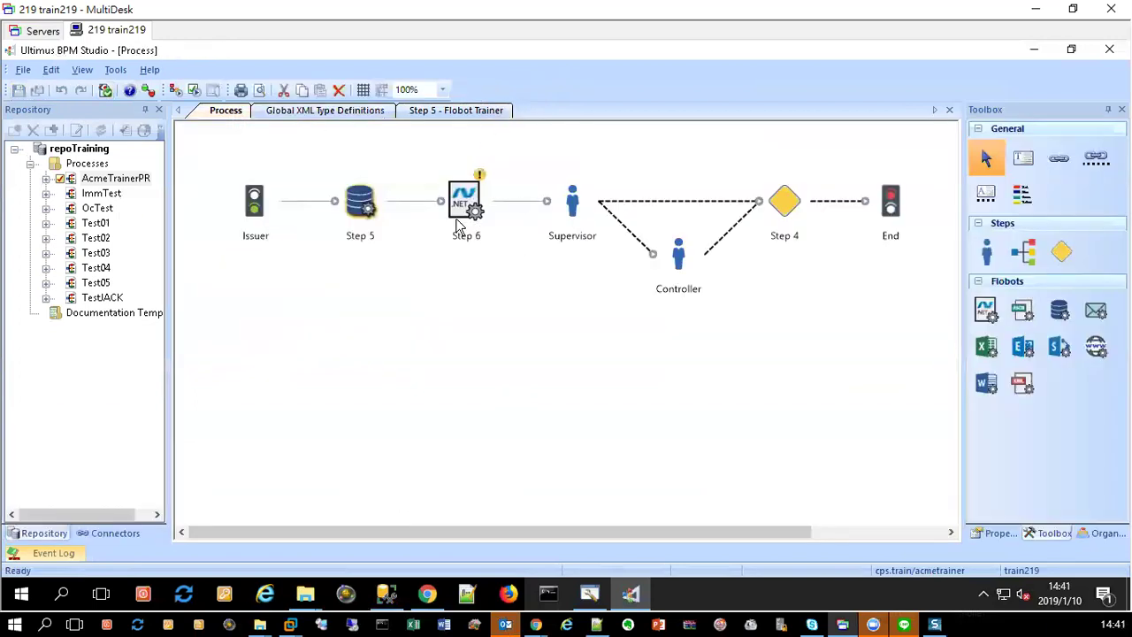
left_click(464, 206)
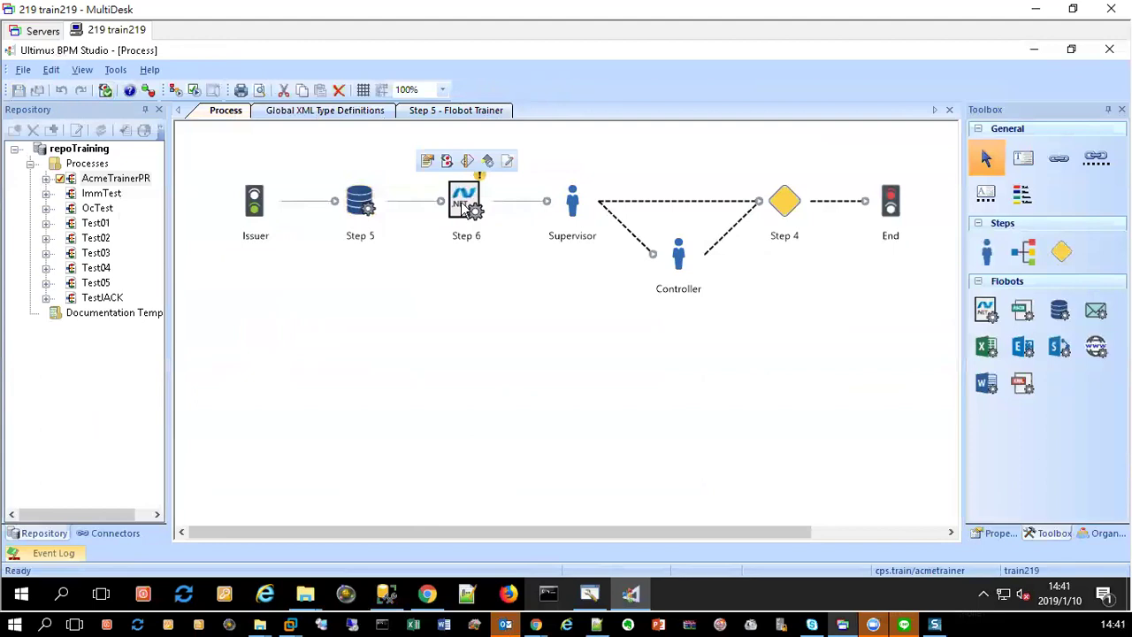
double_click(463, 206)
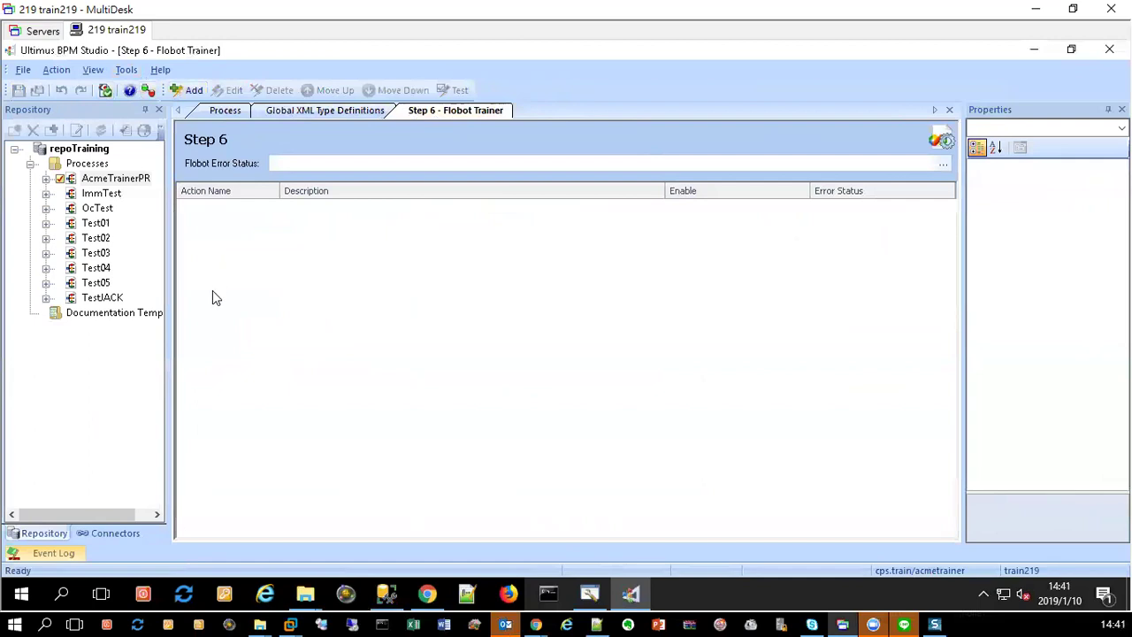
left_click(193, 92)
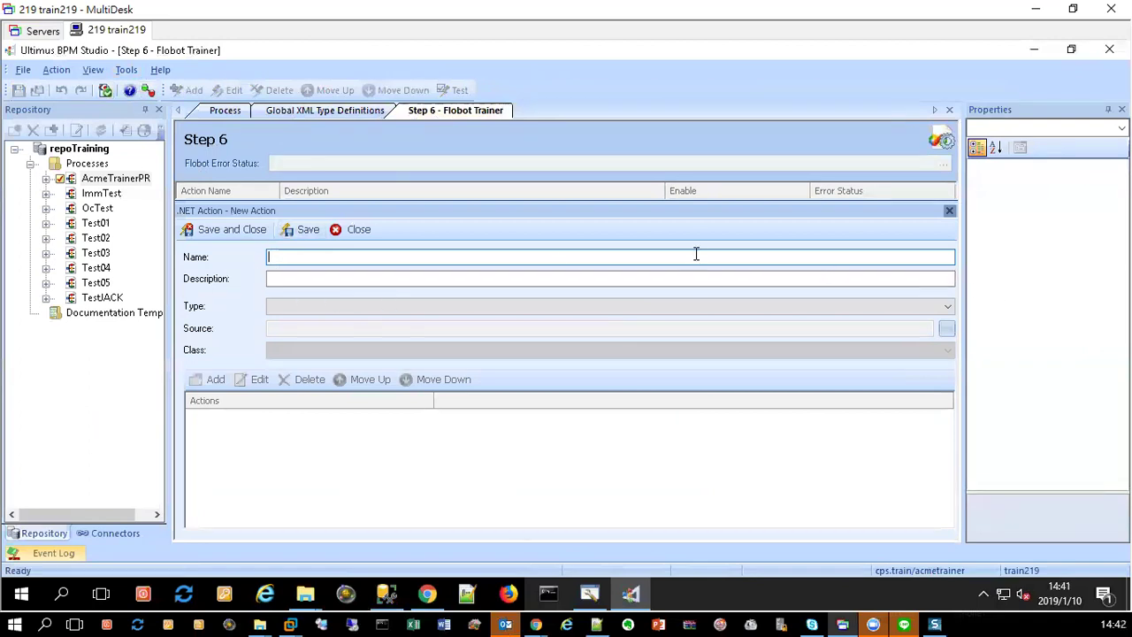
type("SetSummary")
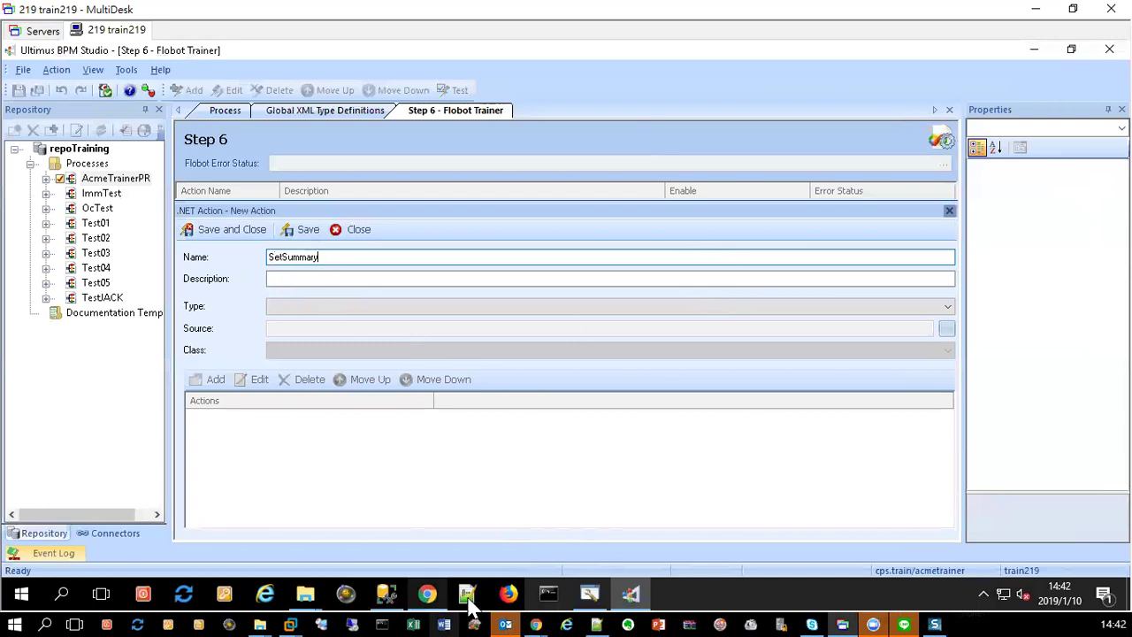
Step: Bring Chrome forward and load the ULTIMUS WEBCLIENT bookmark in a new tab
left_click(427, 595)
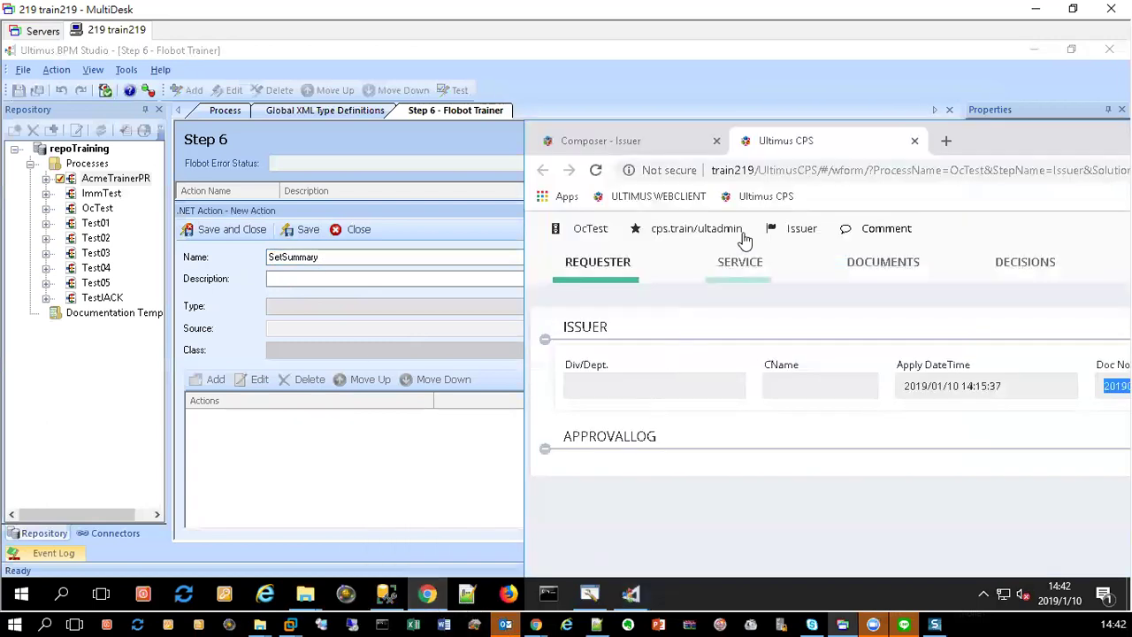
left_click_drag(1022, 131, 633, 55)
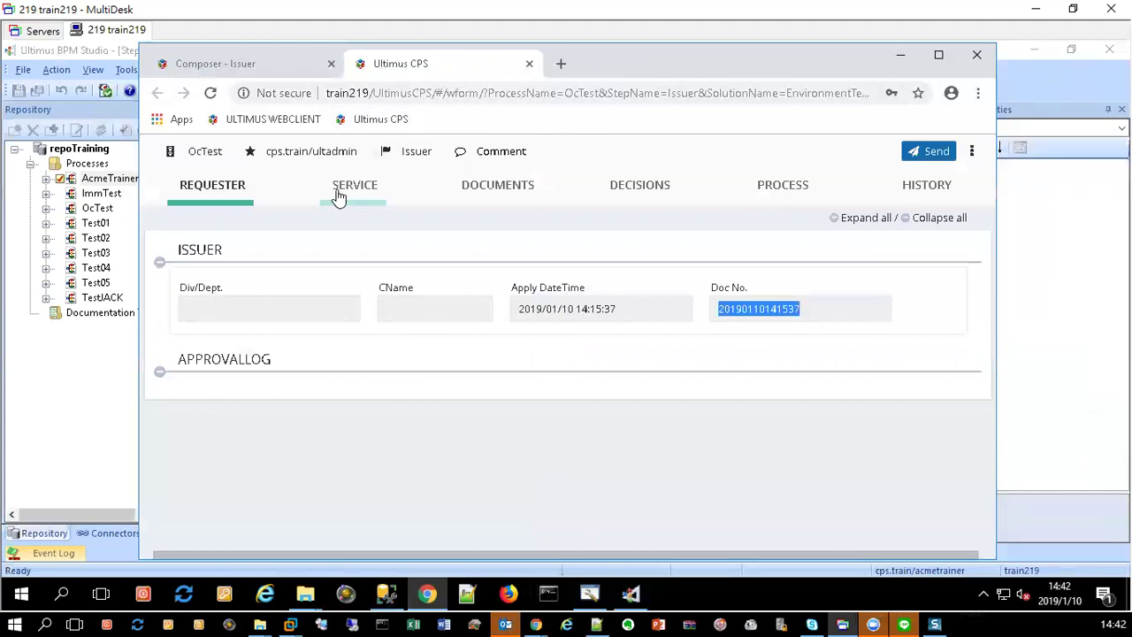
left_click(560, 67)
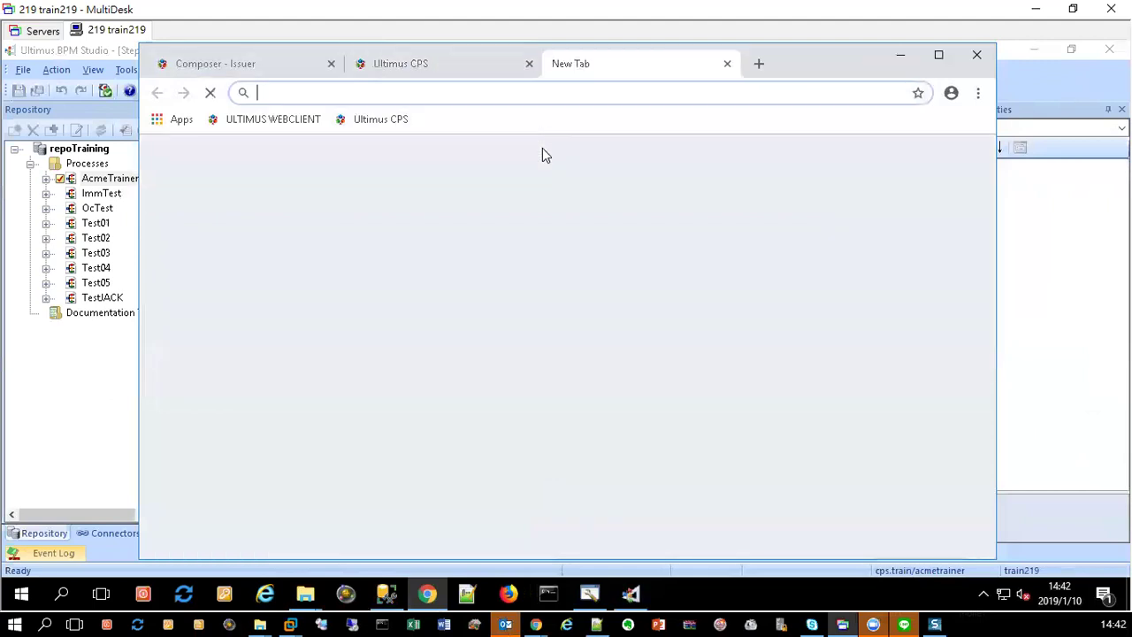
left_click(281, 121)
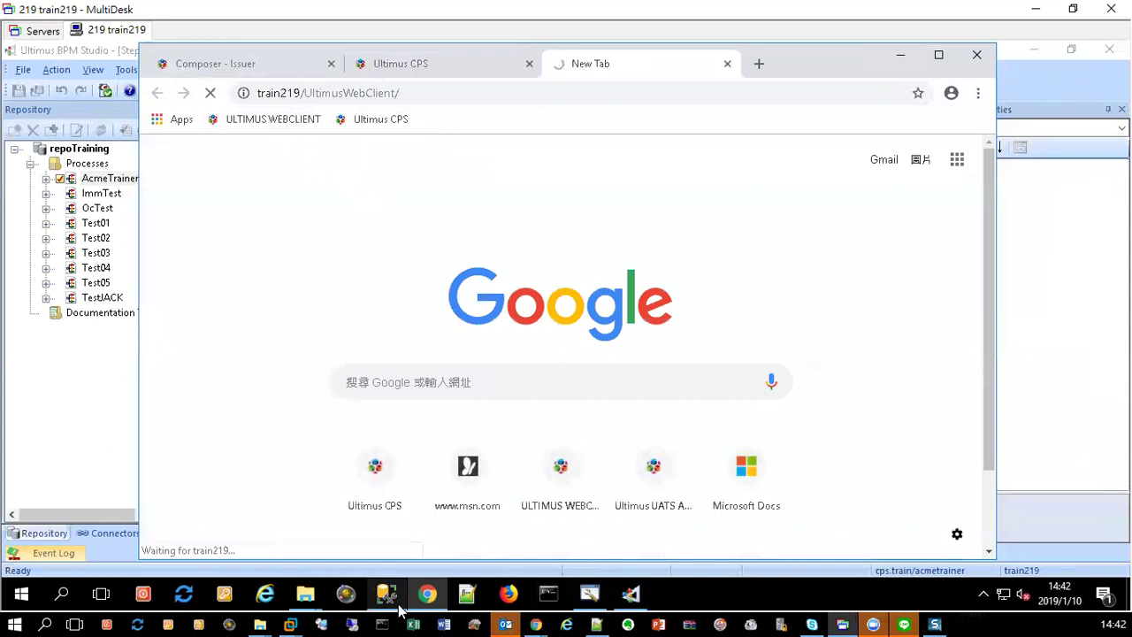
mouse_move(308, 599)
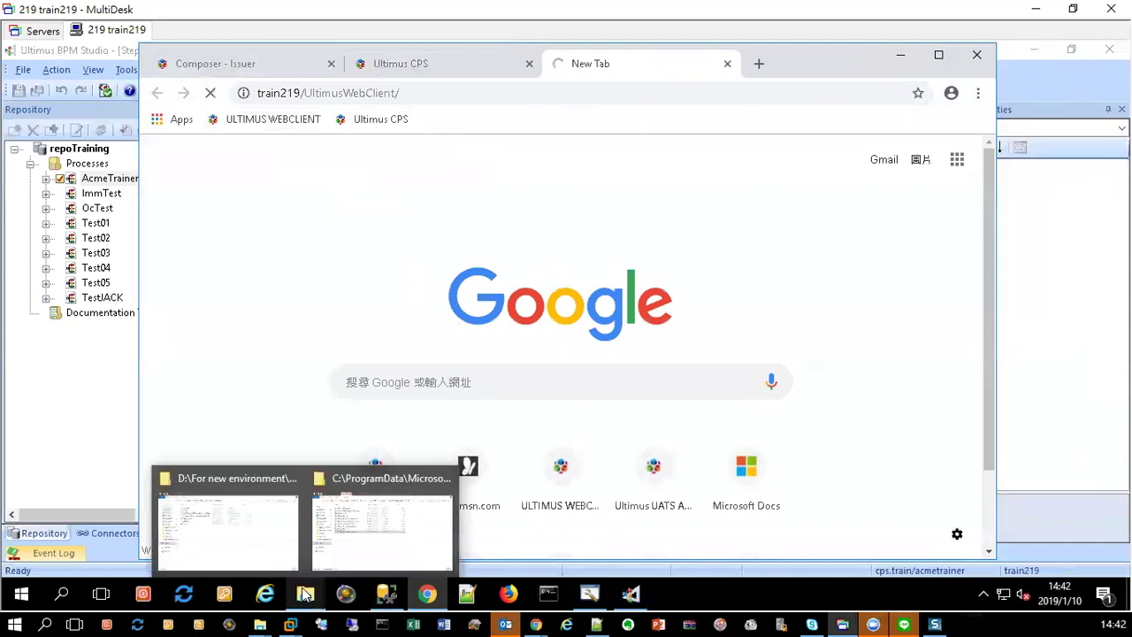
left_click(274, 564)
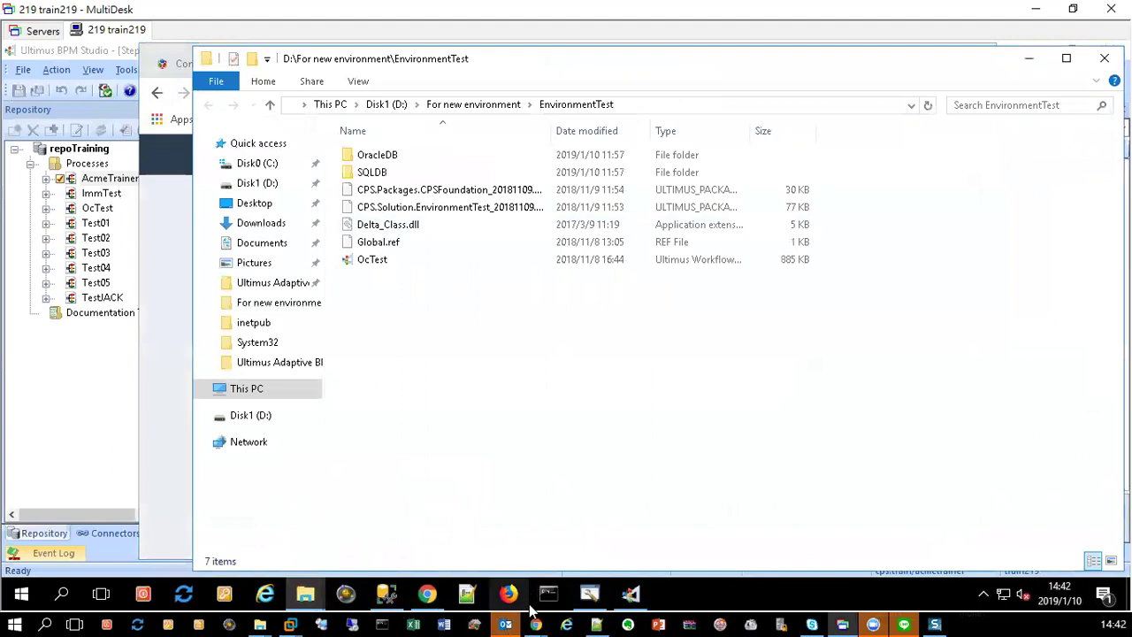
left_click(429, 597)
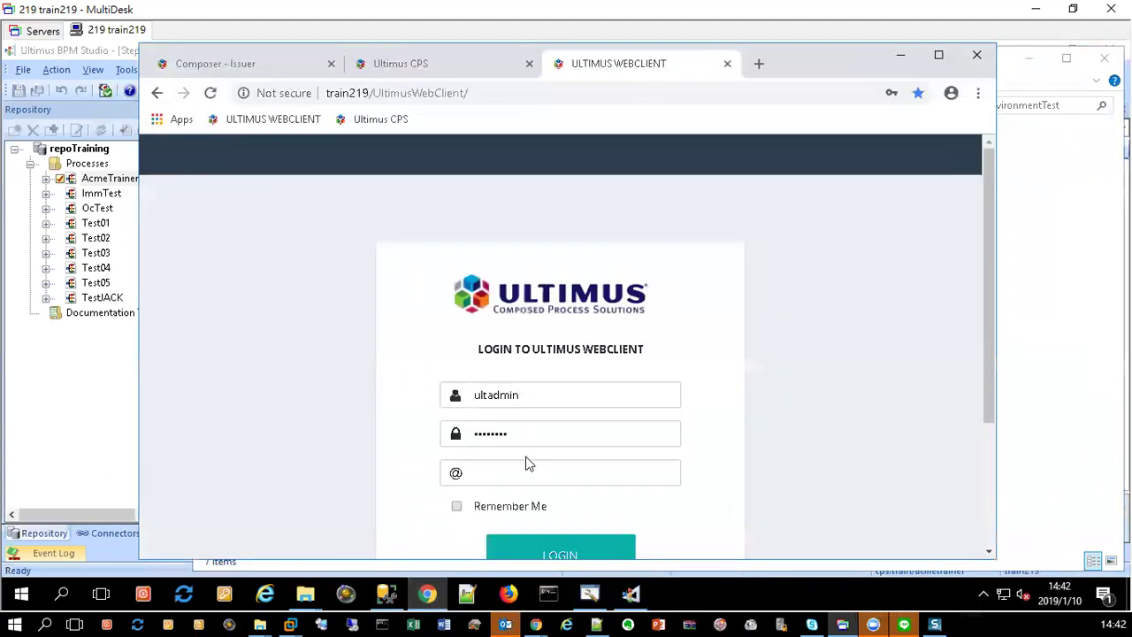
Step: Trim the WebClient part of the address bar URL, leaving train219/
left_click(534, 479)
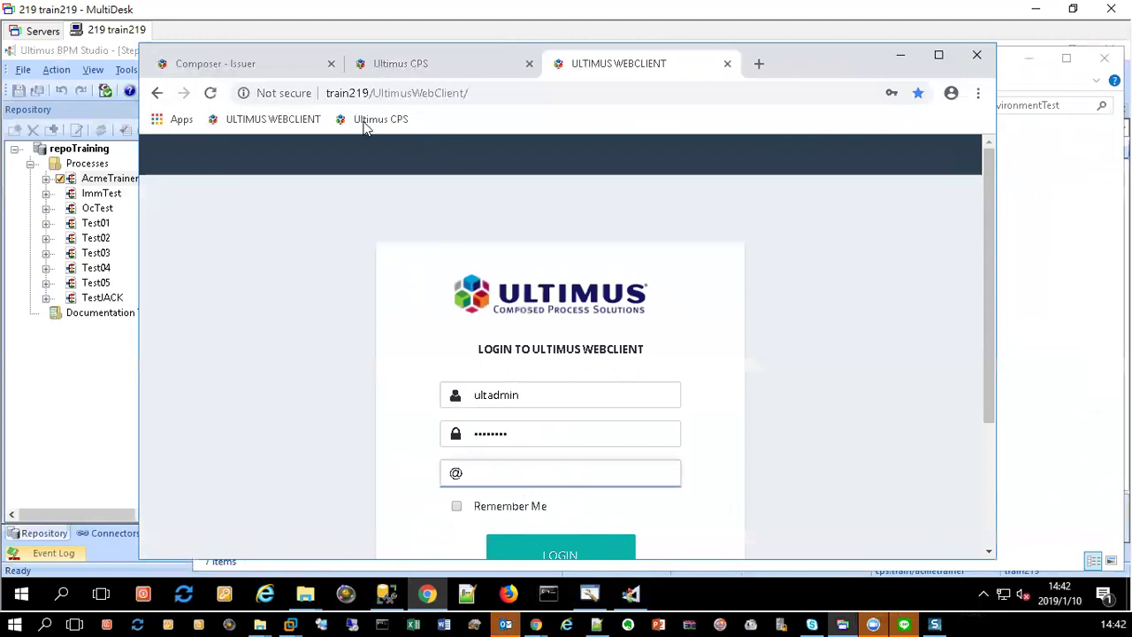
left_click(482, 92)
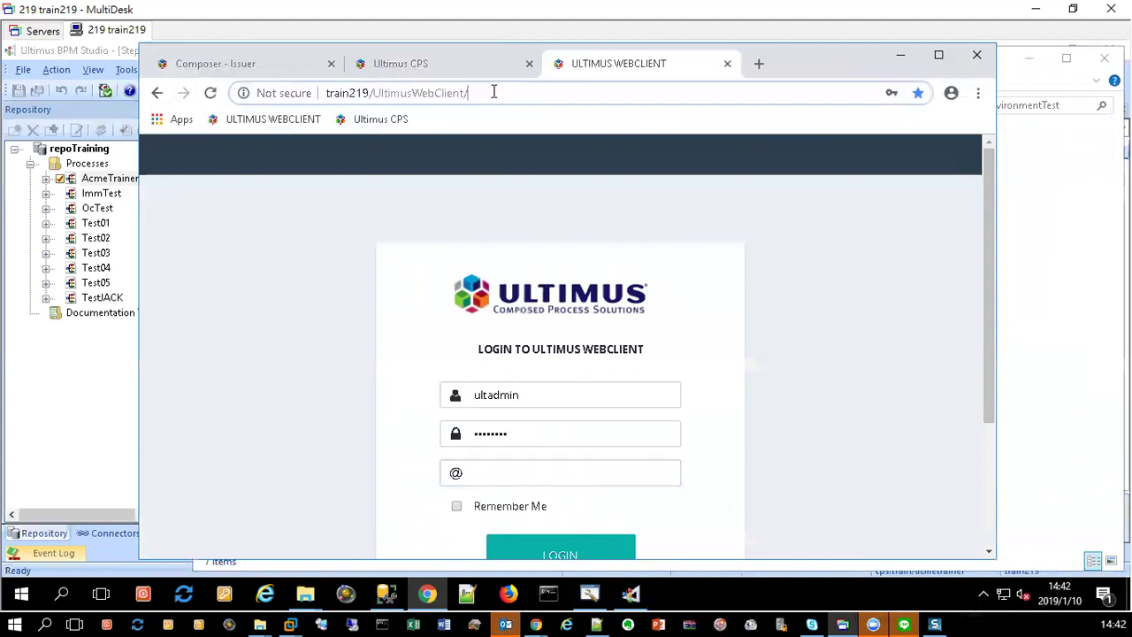
left_click(415, 96)
left_click_drag(412, 93, 569, 127)
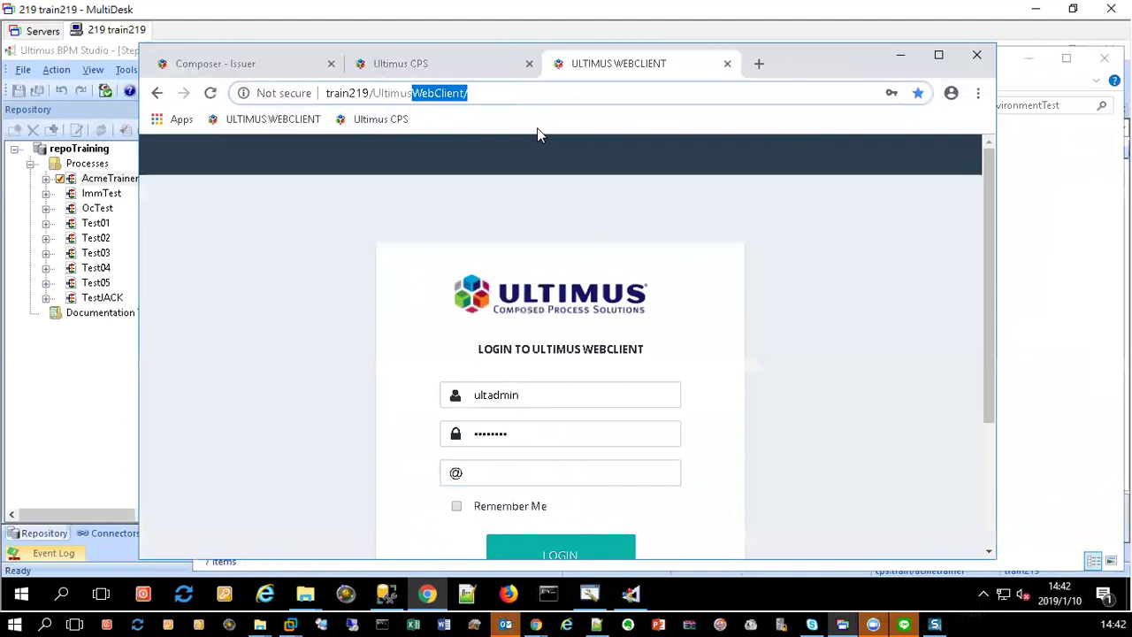
key("BackSpace")
key("BackSpace")
key("BackSpace")
key("BackSpace")
key("BackSpace")
key("BackSpace")
key("BackSpace")
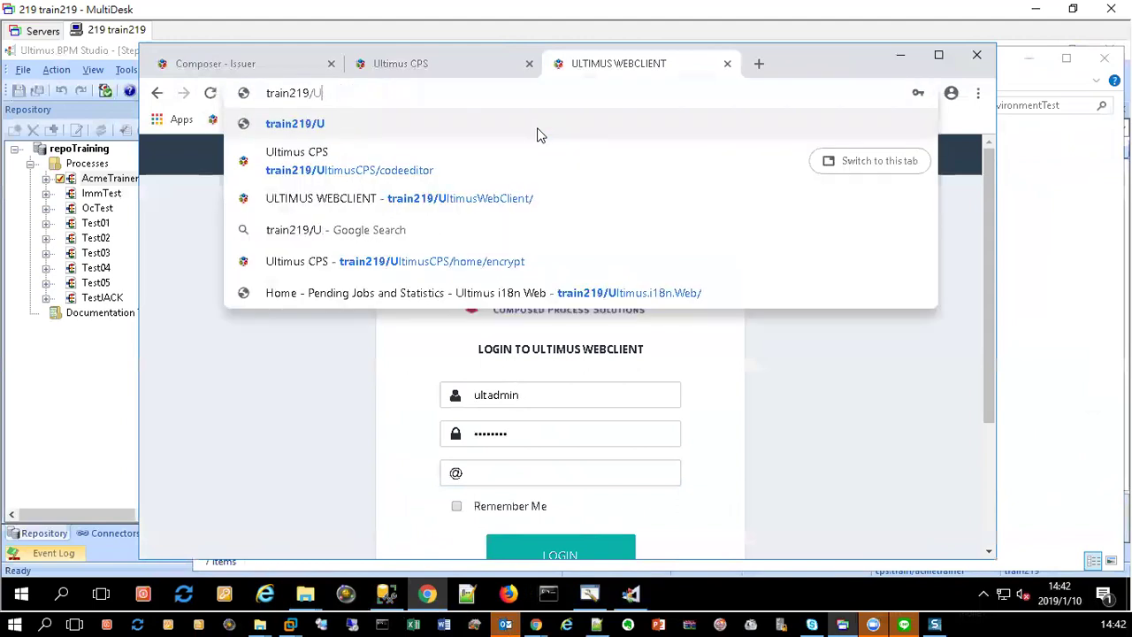
key("BackSpace")
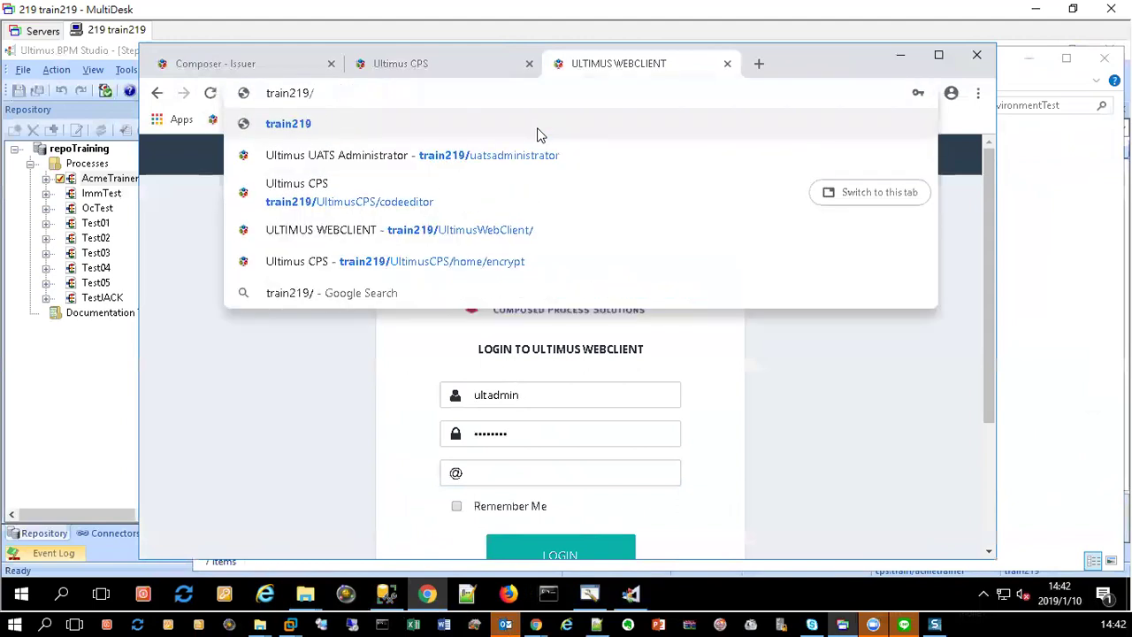
Step: Open the UATS Administrator site and sign in with the other saved administrator login
type("uats")
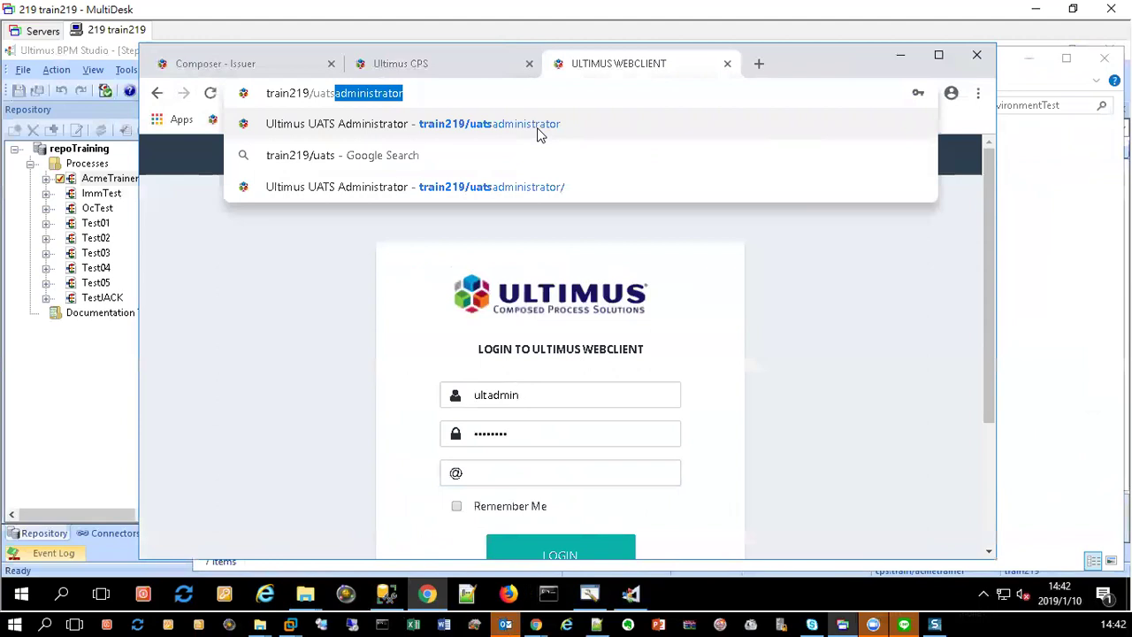
left_click(537, 128)
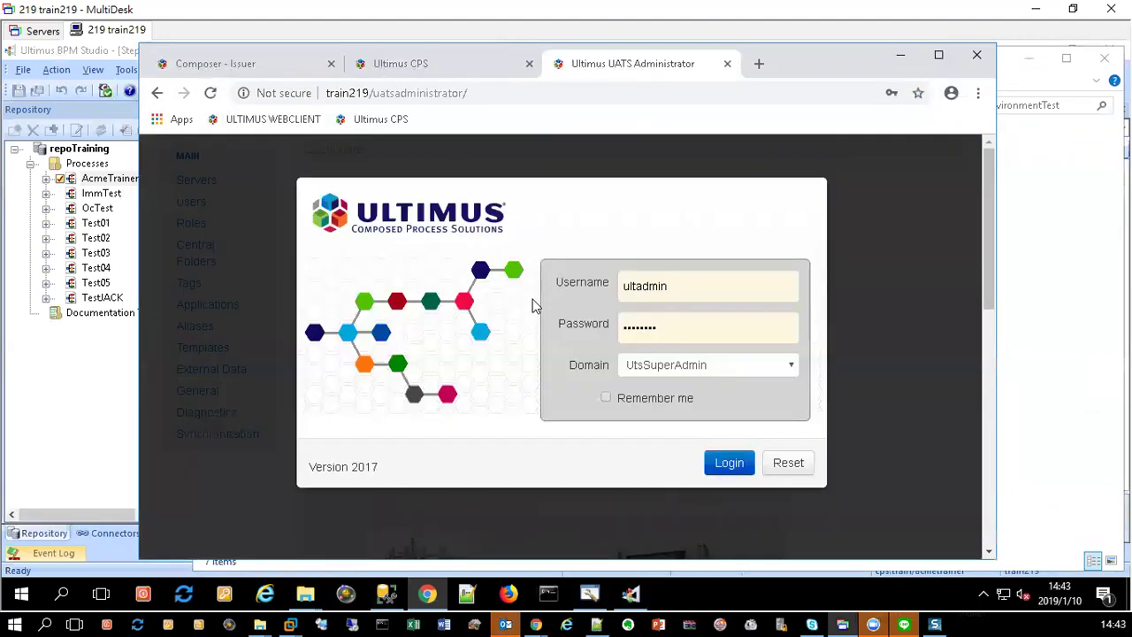
left_click(696, 280)
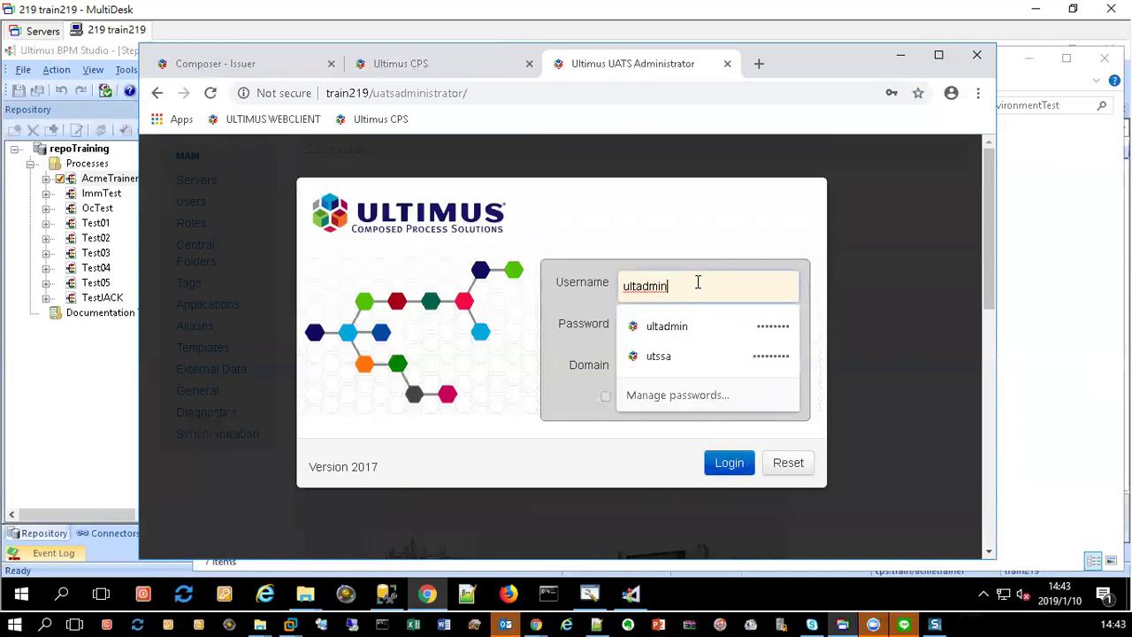
left_click(683, 359)
left_click(727, 462)
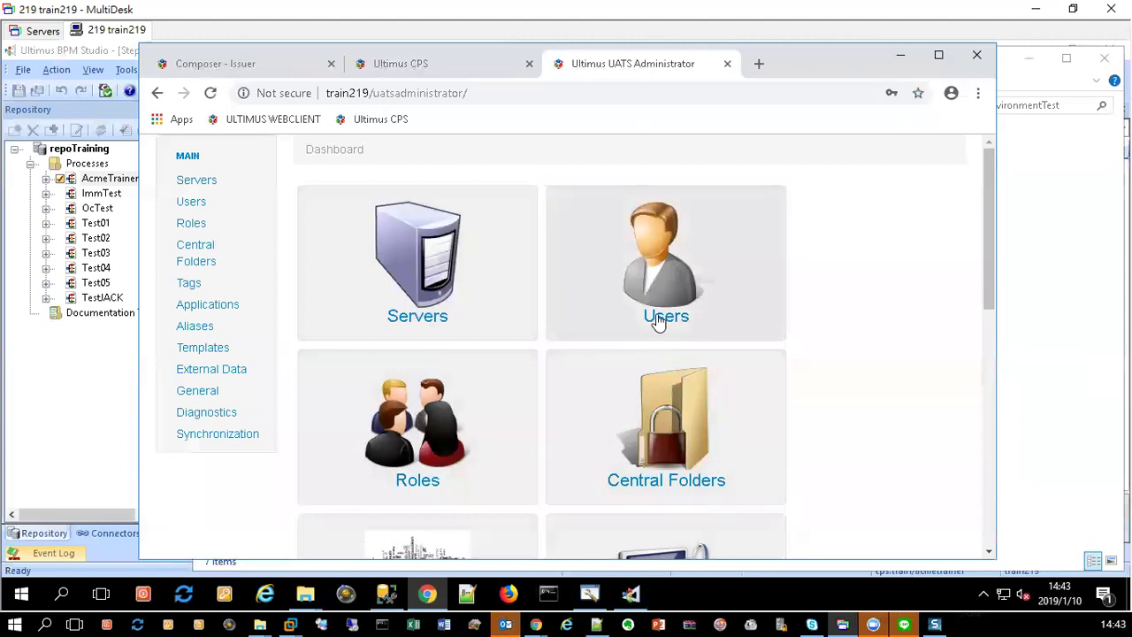
Step: Check the UATS Servers page, then close UATS Administrator and return to MultiDesk's server list
left_click(415, 279)
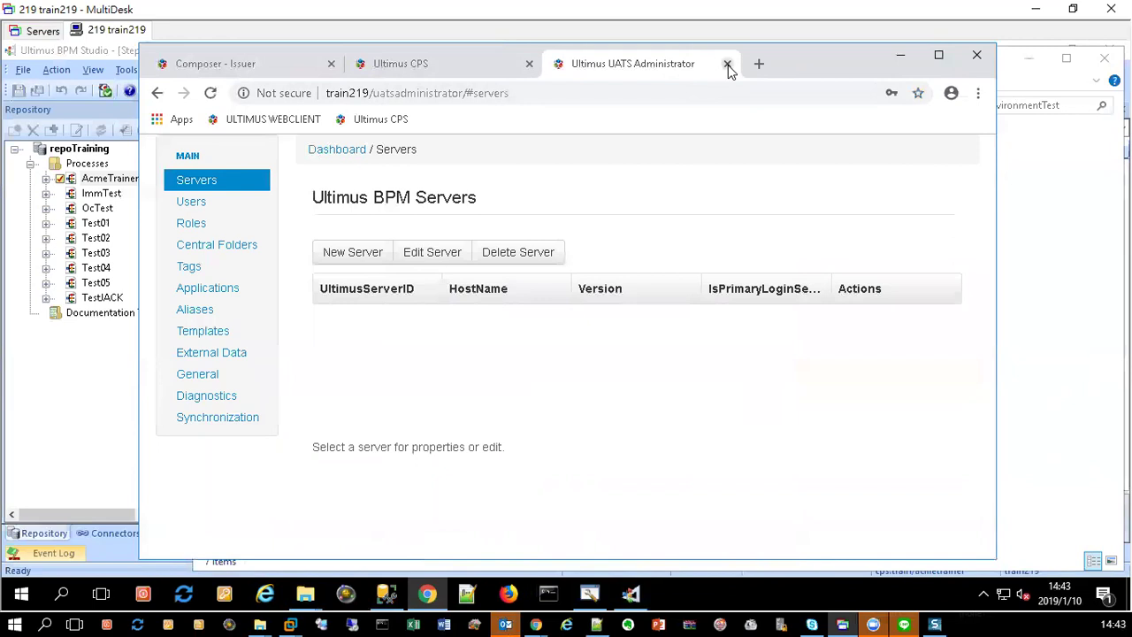
left_click(727, 64)
left_click(40, 31)
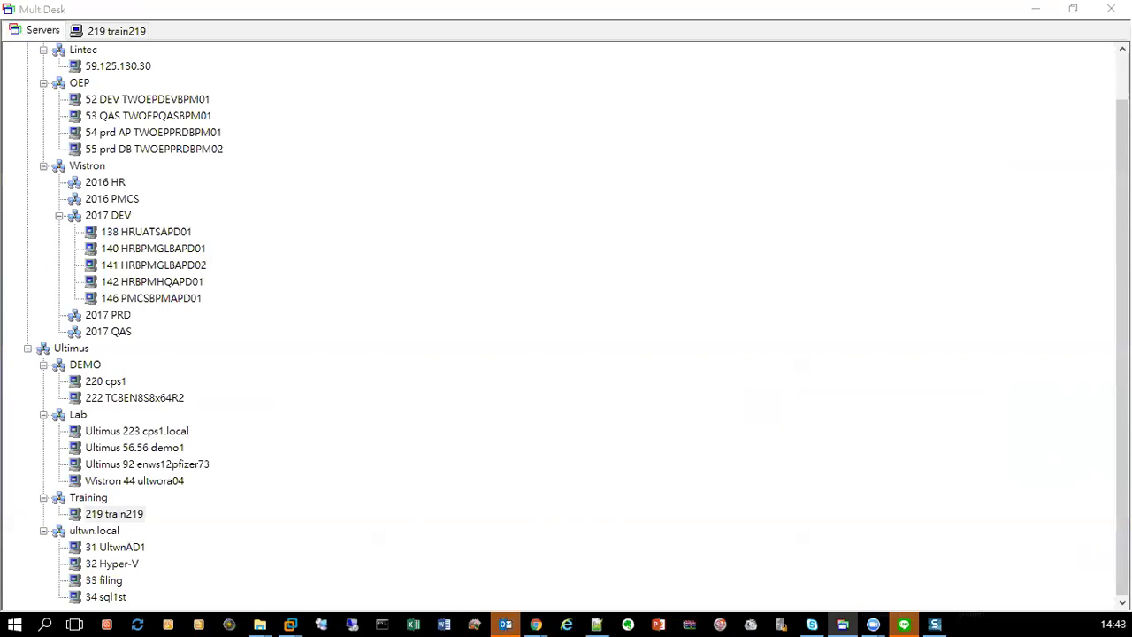
Step: Connect to the Ultimus 223 cps1.local server listed under Lab
double_click(133, 432)
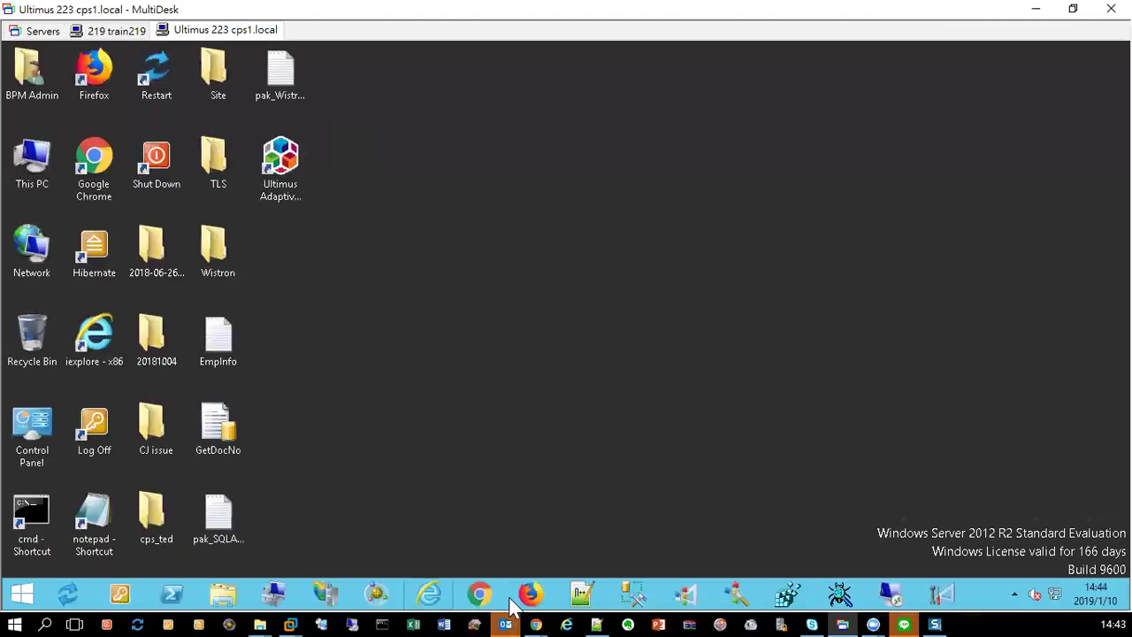
Step: Launch Chrome on the 223 server and sign in to its WebClient with a saved username
left_click(475, 593)
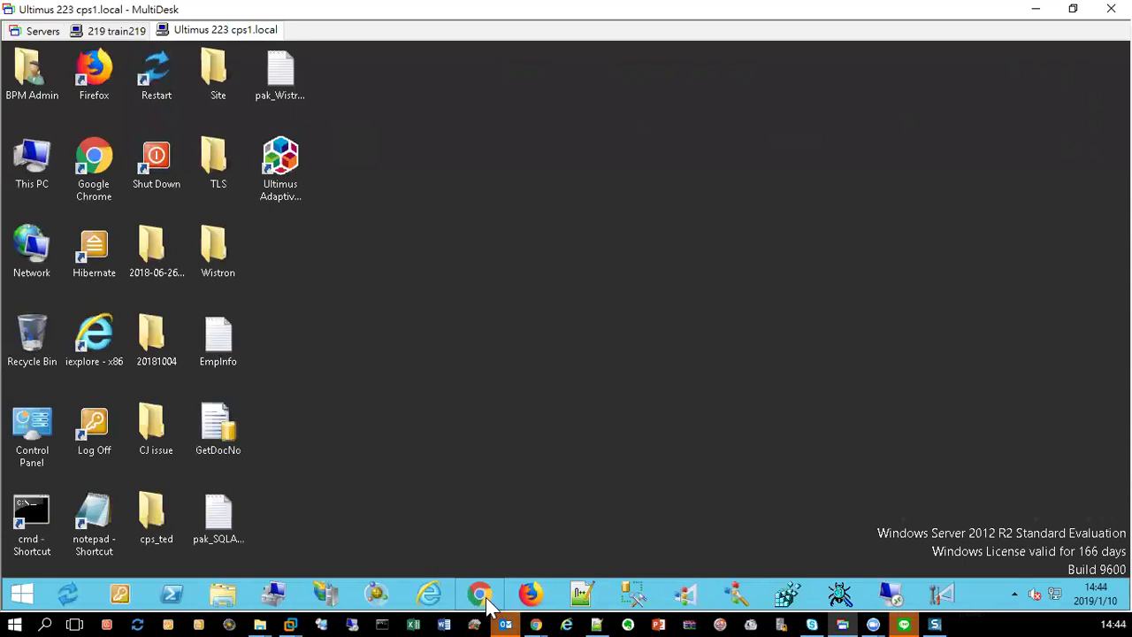
left_click(482, 600)
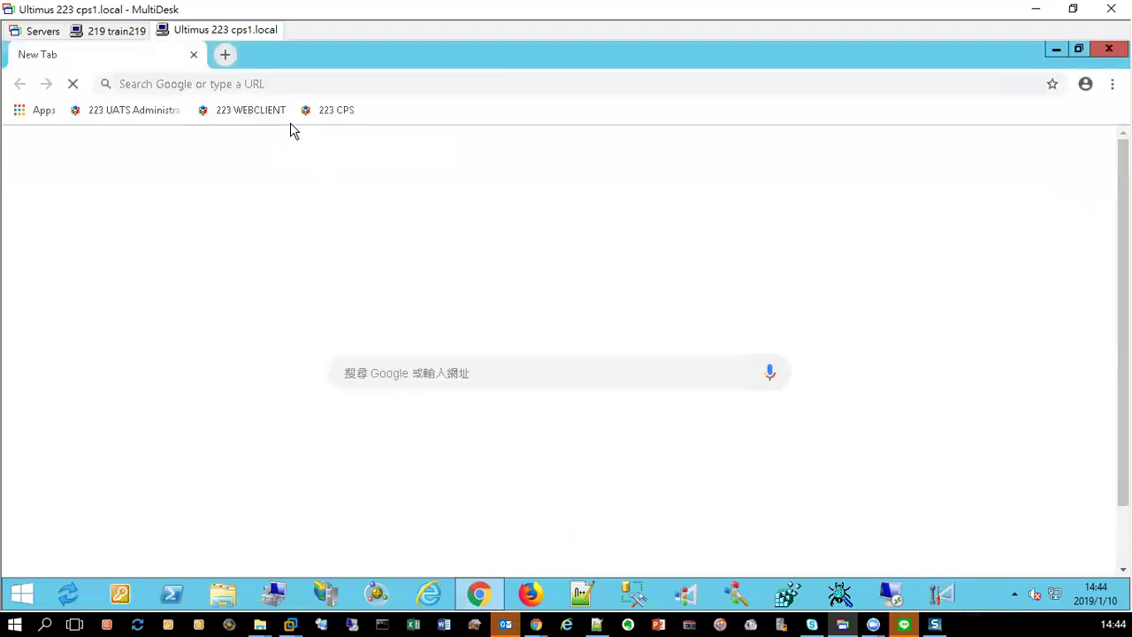
left_click(250, 113)
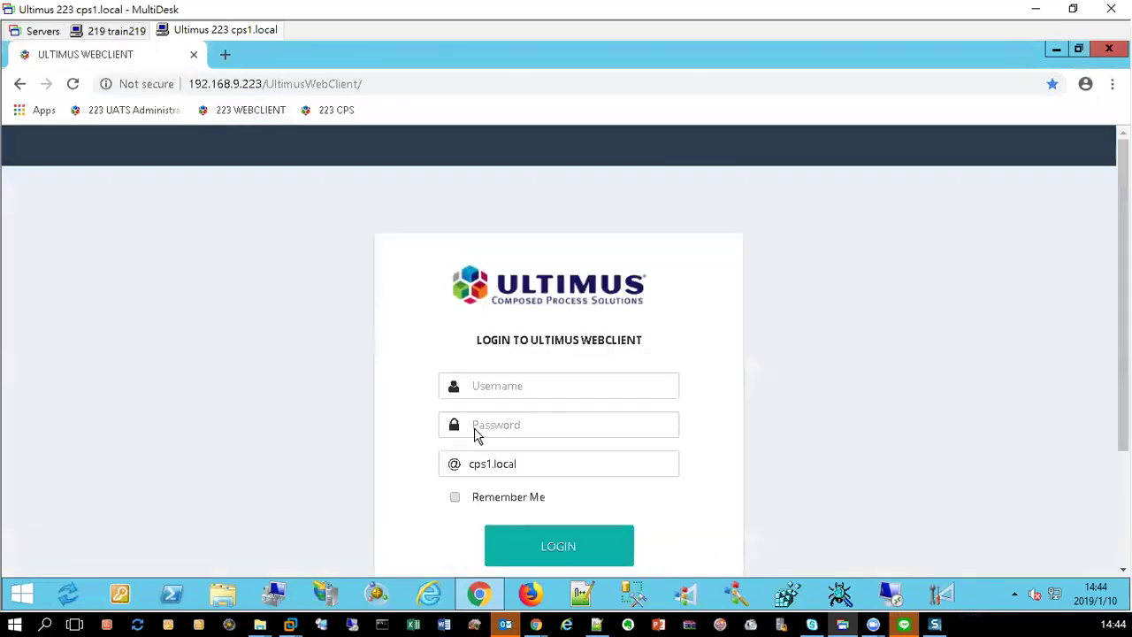
left_click(500, 382)
left_click(502, 424)
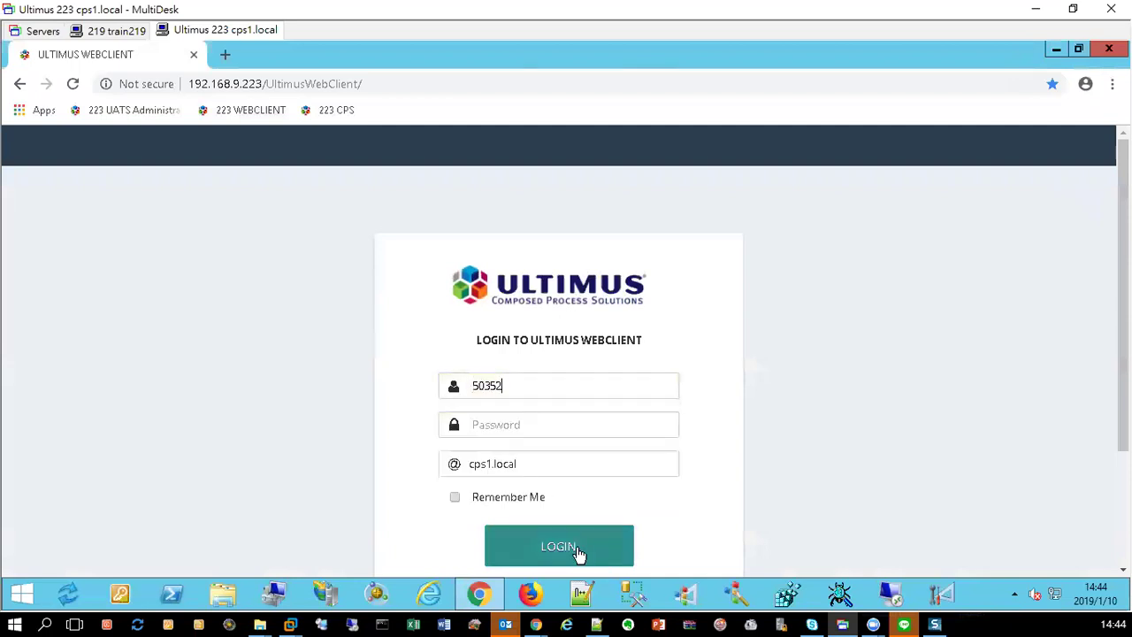
left_click(567, 548)
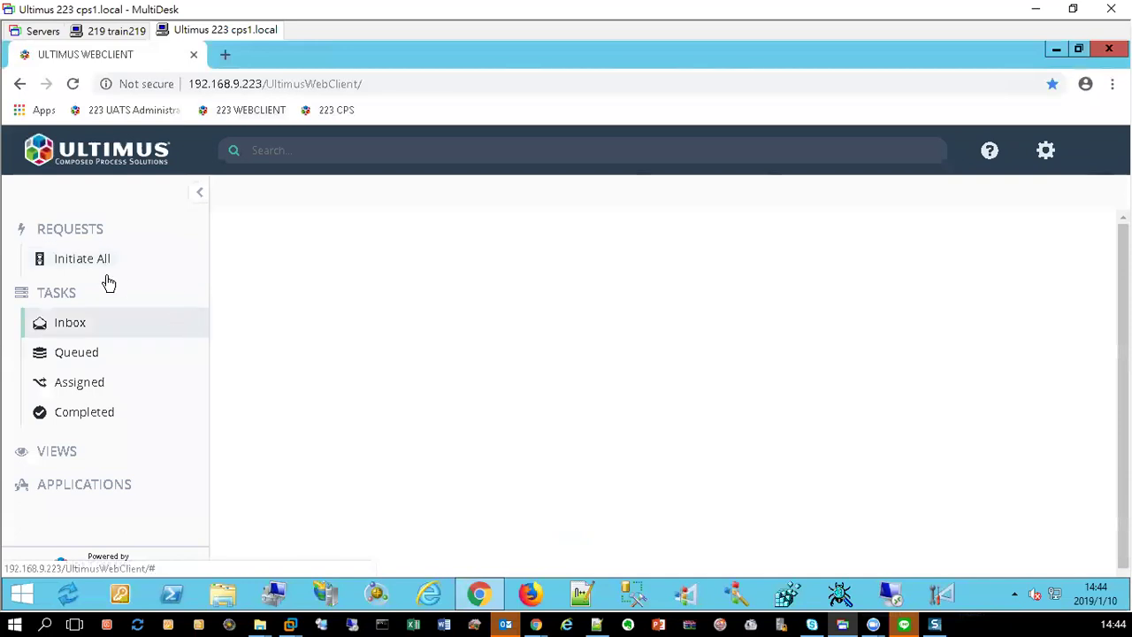
Step: Look over the startable processes, then review the Inbox's 34 tasks
left_click(105, 264)
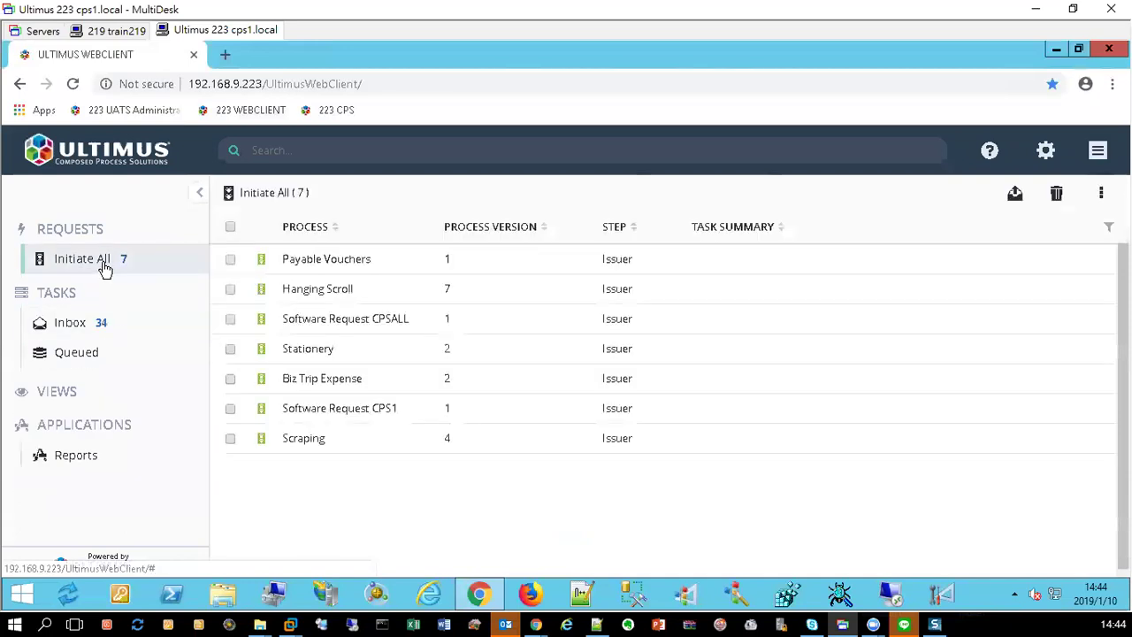
left_click(97, 324)
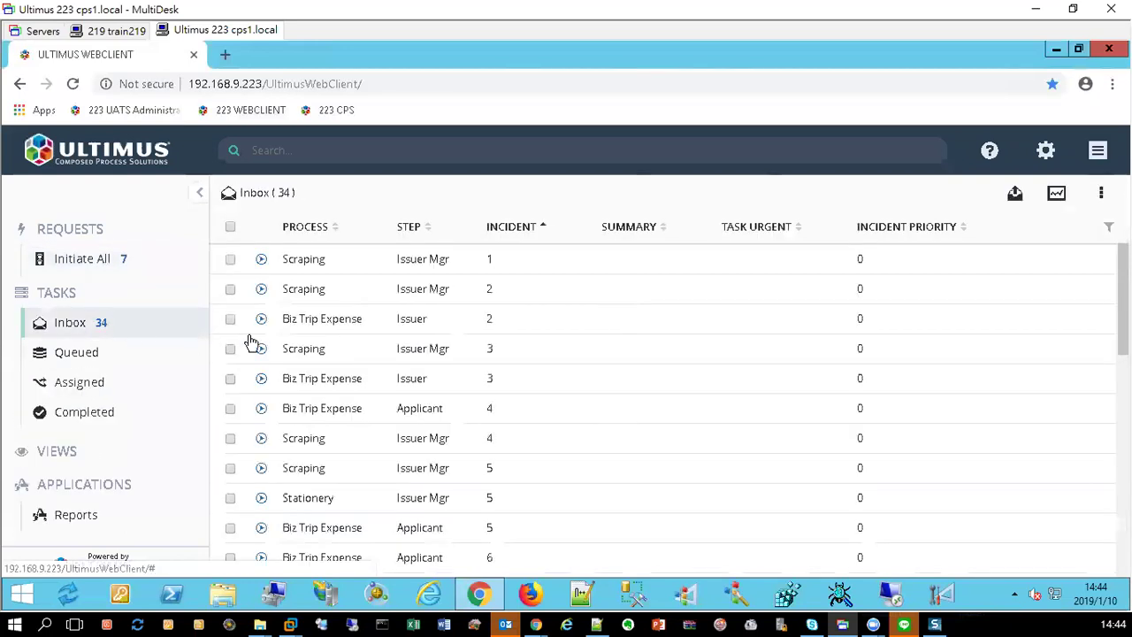
scroll(668, 378, "down", 5)
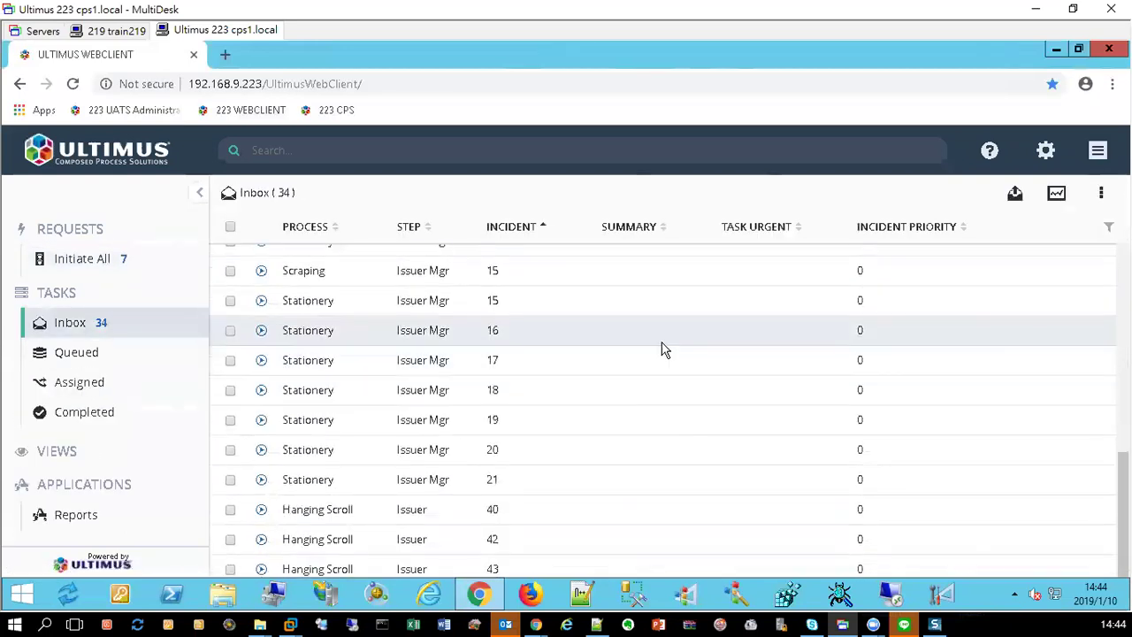
scroll(654, 343, "up", 5)
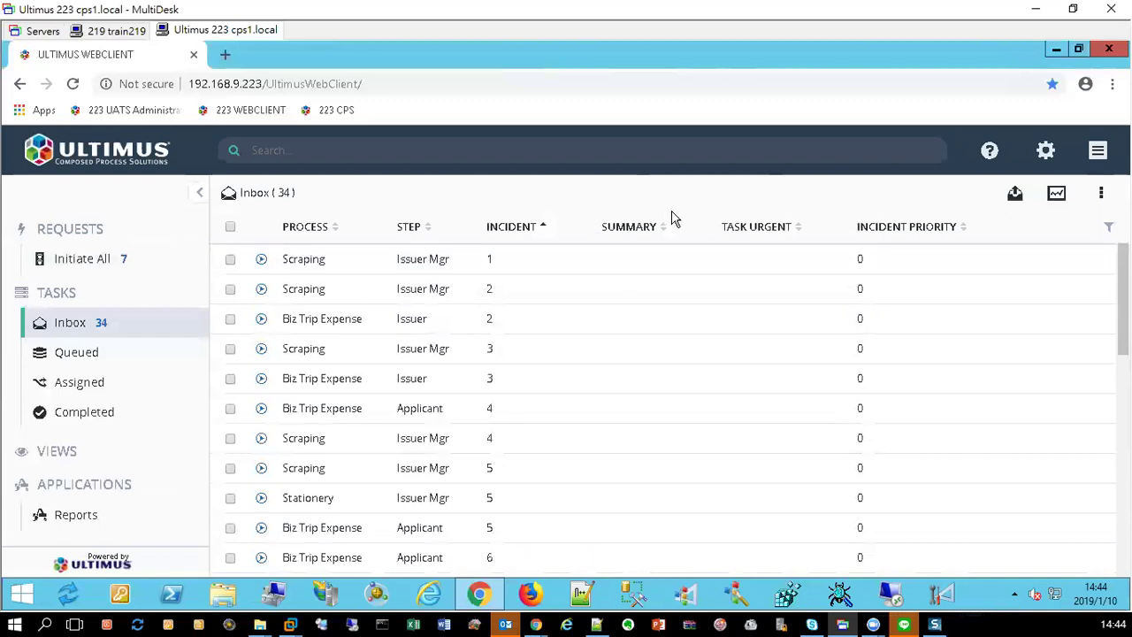
left_click(599, 268)
Step: Return to the train219 session and bring the BPM Studio window to the front
left_click(110, 31)
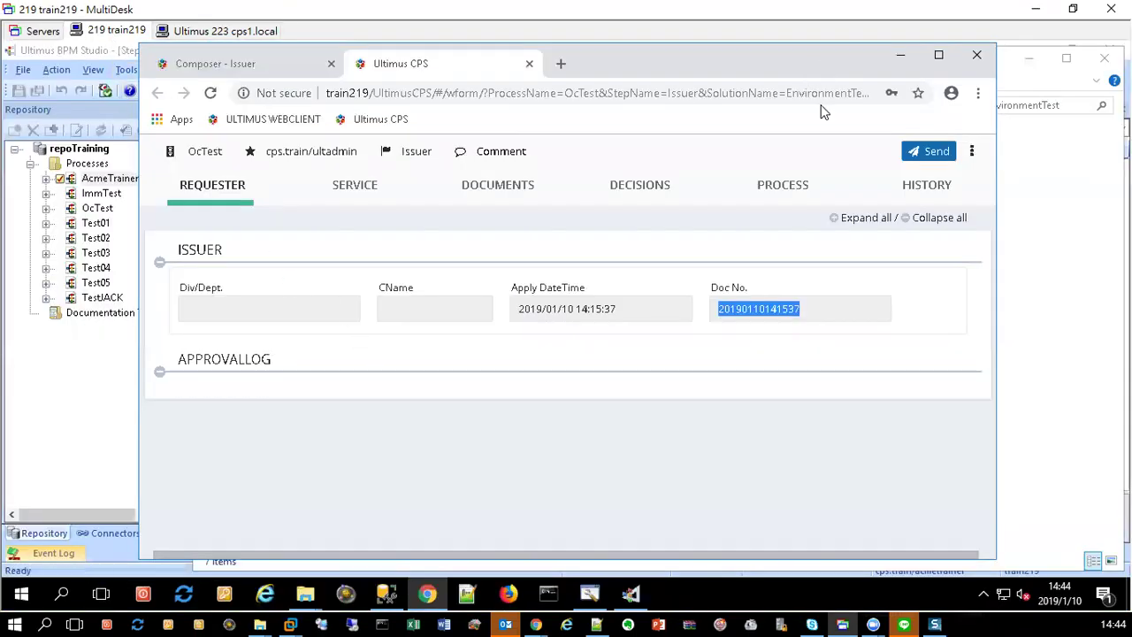
left_click_drag(636, 63, 892, 68)
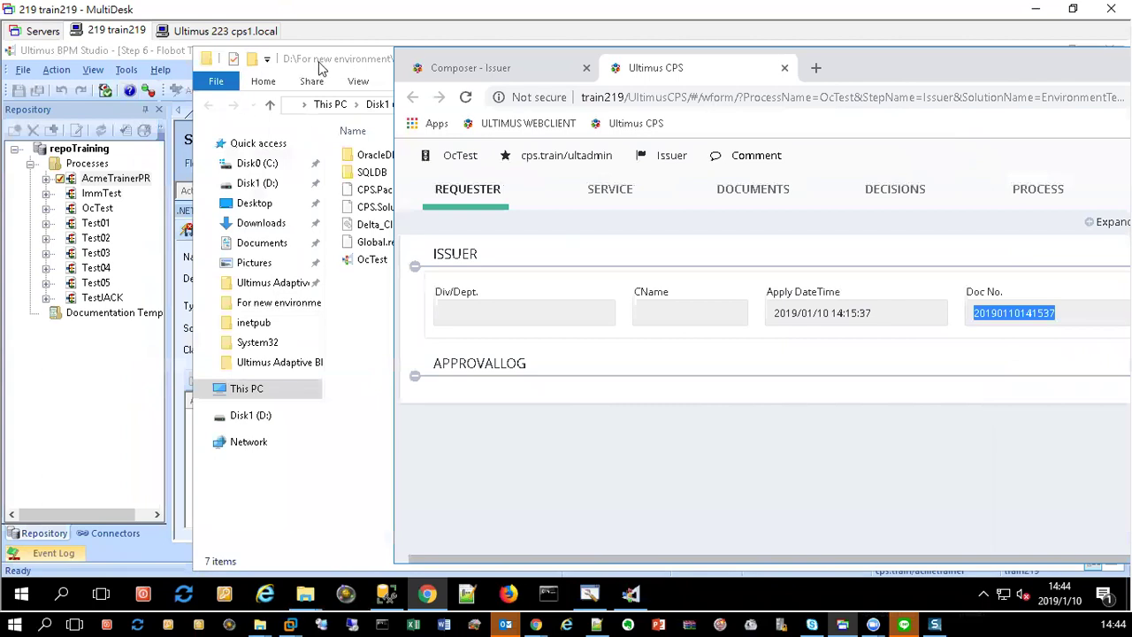
left_click(320, 62)
left_click(1031, 60)
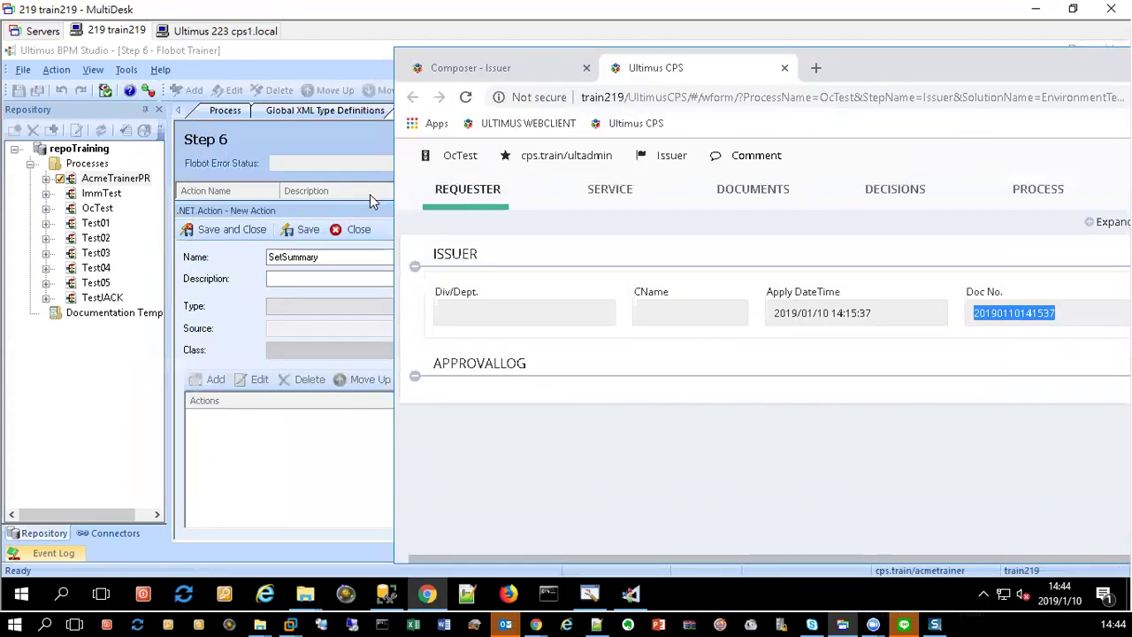
left_click(311, 51)
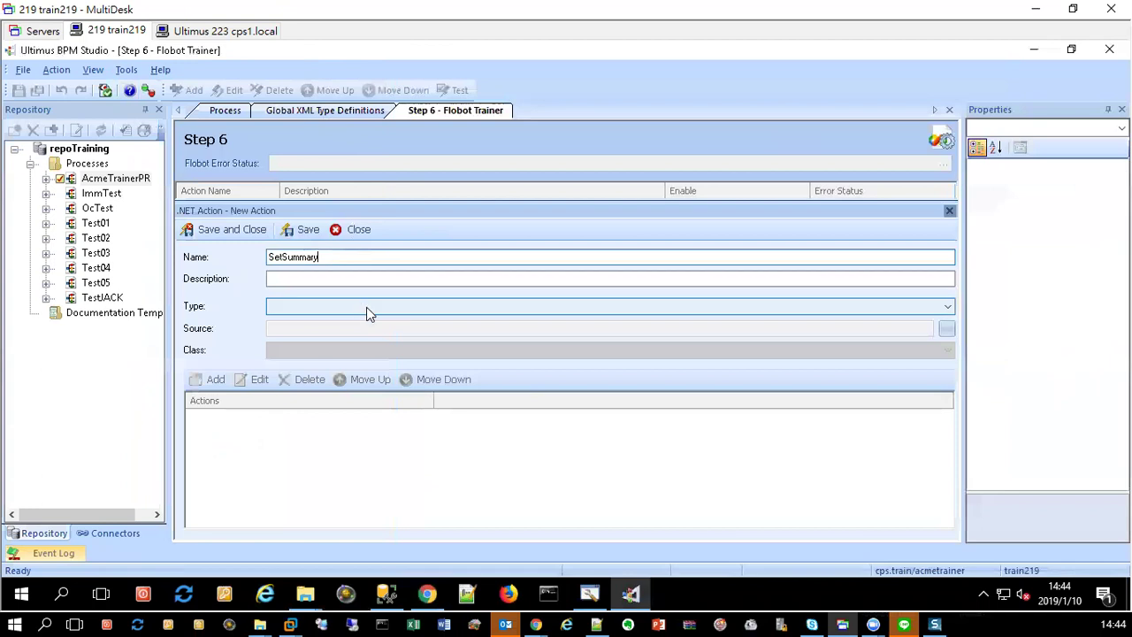
Step: Set SetSummary's type to .Net Assembly(dll/exe) and browse for its source file
left_click(417, 306)
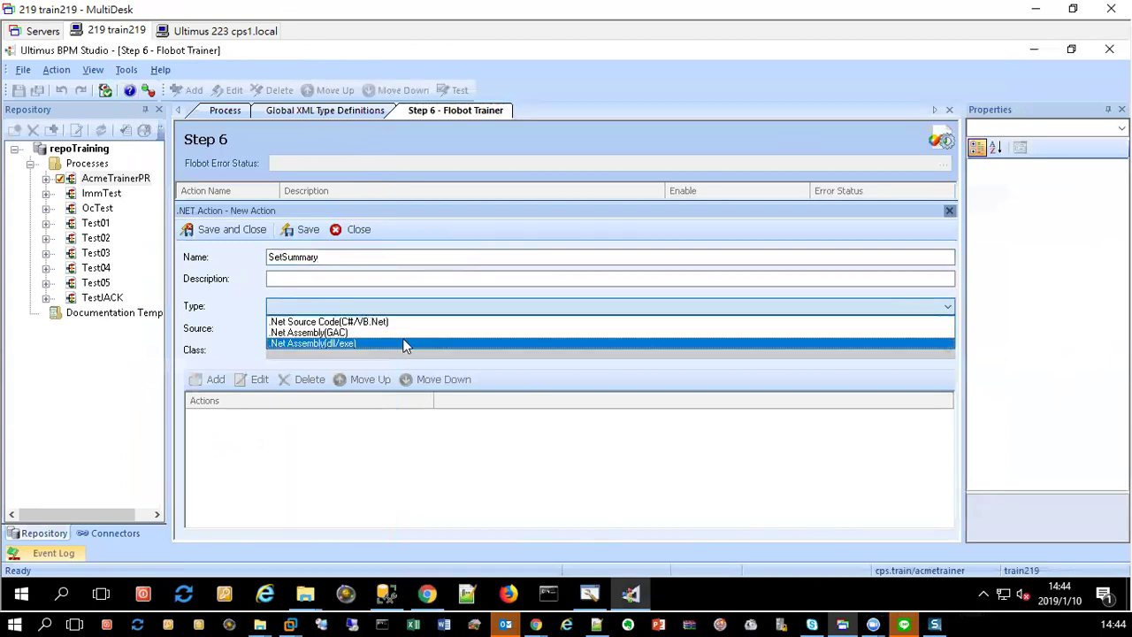
left_click(407, 343)
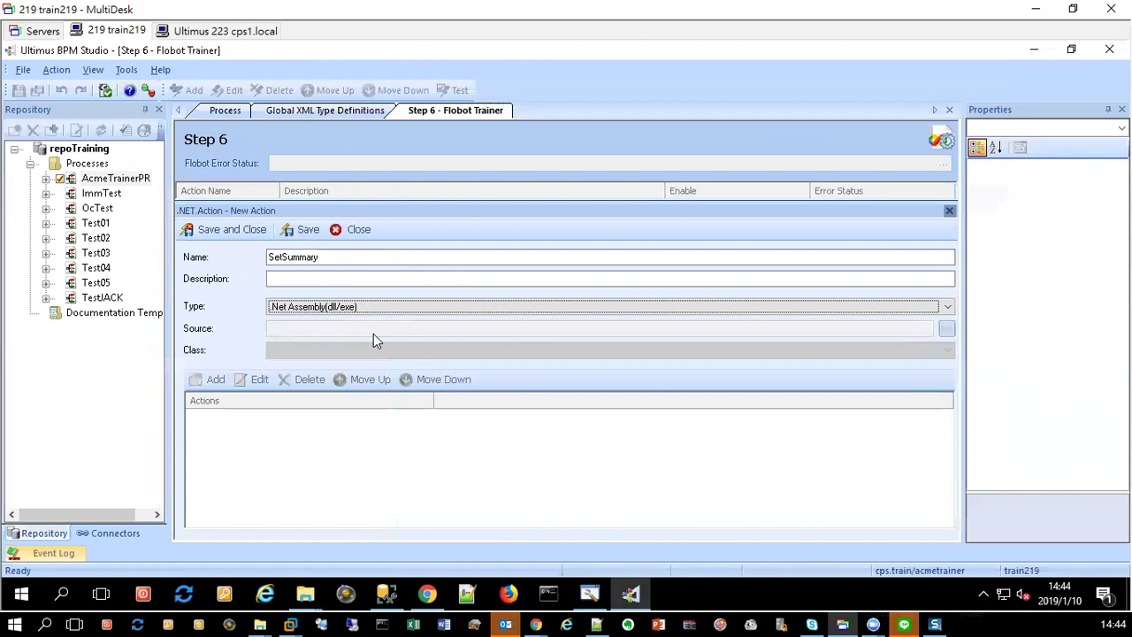
left_click(946, 329)
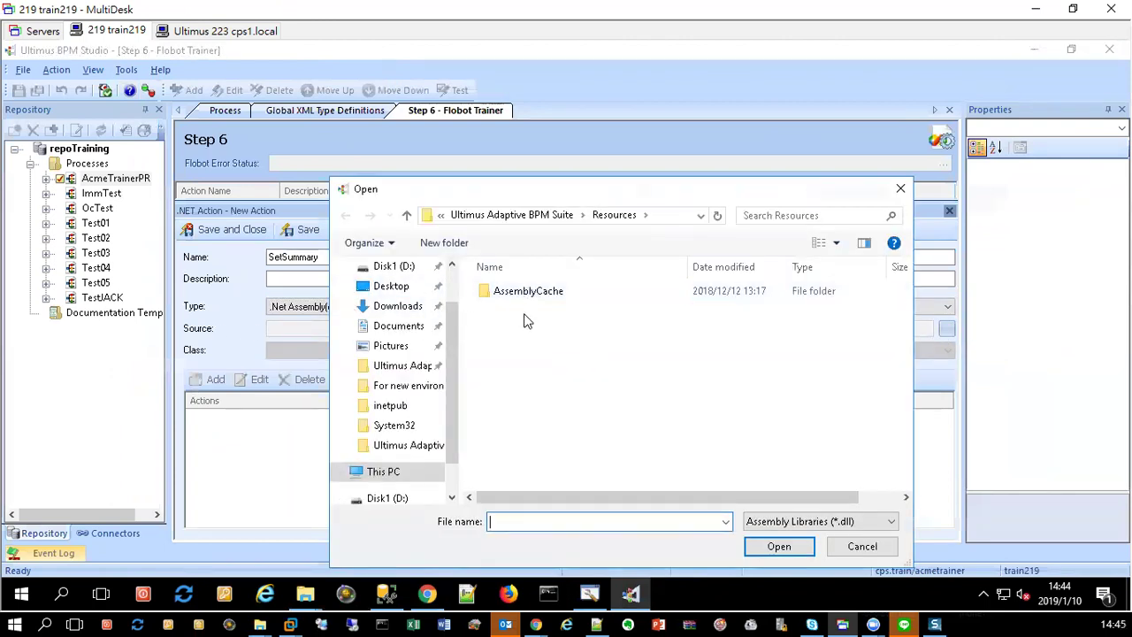
Step: In the EnvironmentTest folder, review Global.ref's referenced assemblies in Notepad++
left_click(311, 599)
left_click(240, 546)
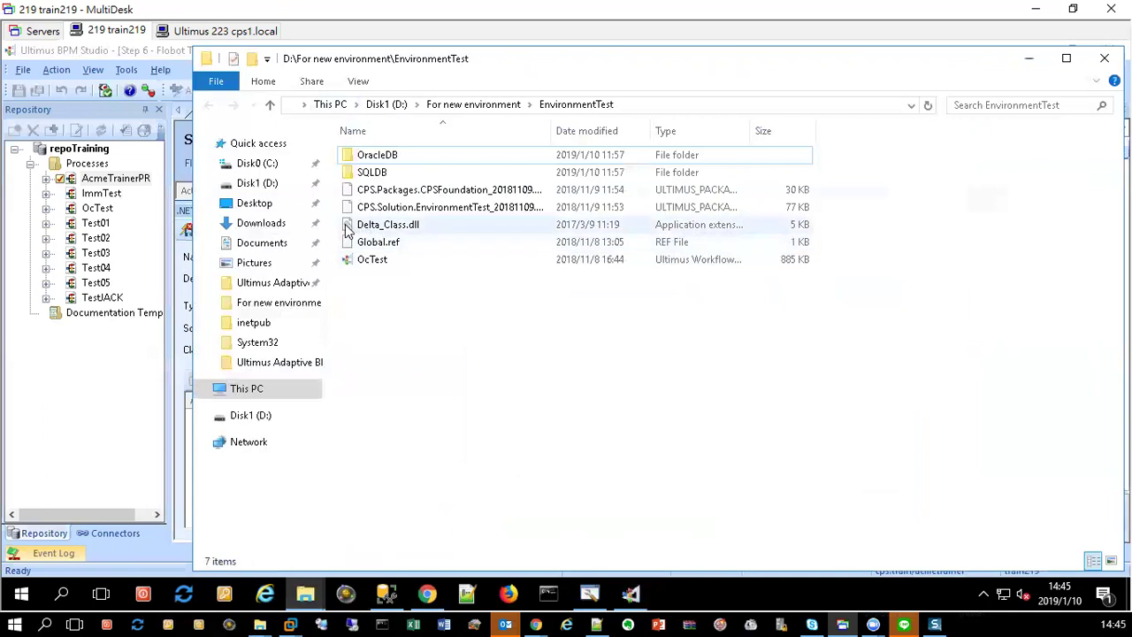
left_click_drag(330, 222, 394, 245)
right_click(395, 244)
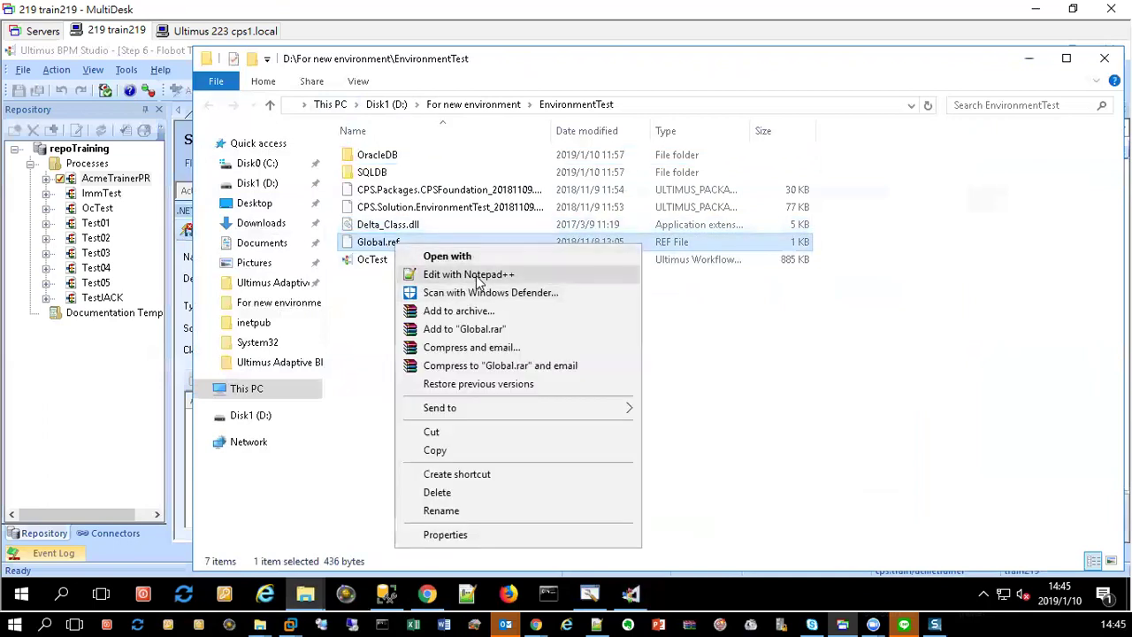
left_click(473, 275)
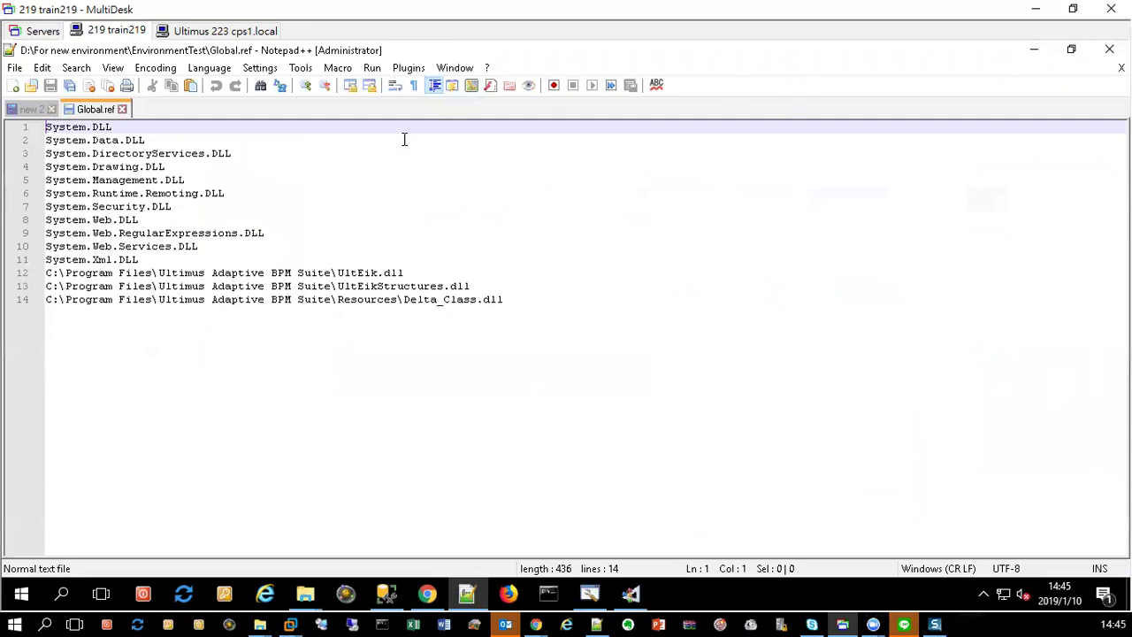
left_click(122, 109)
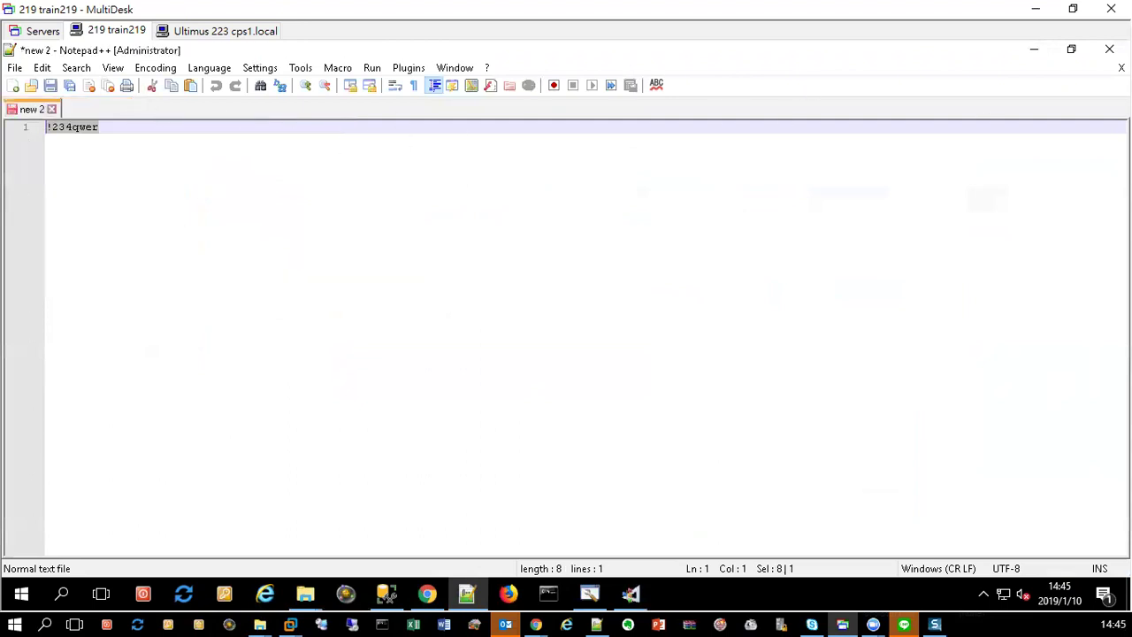
left_click(1109, 50)
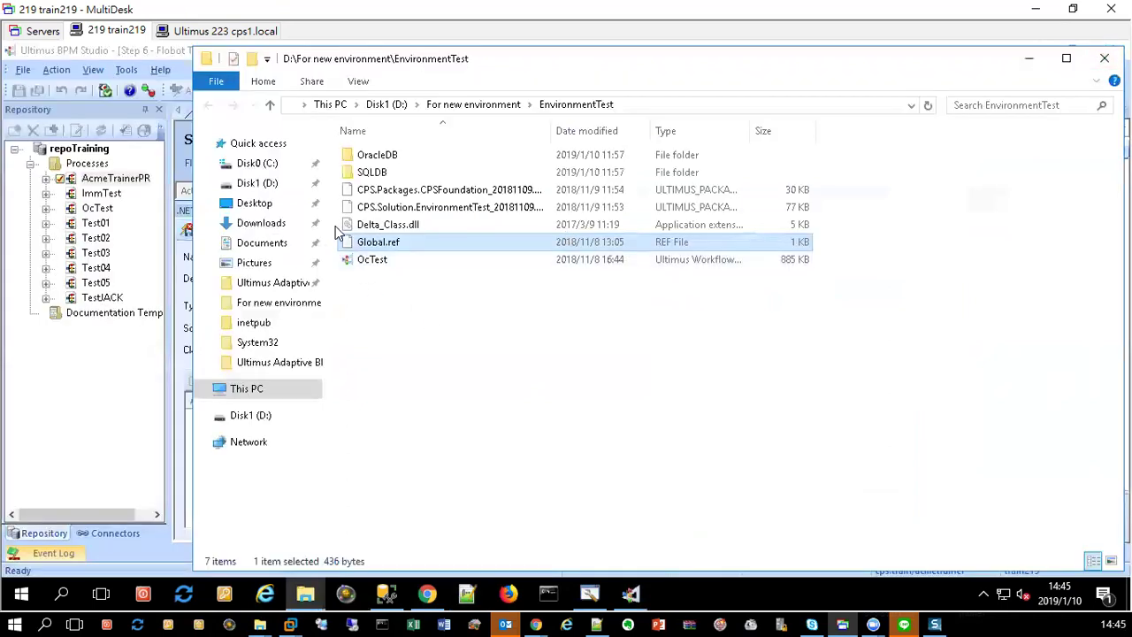
Step: Copy Delta_Class.dll and Global.ref, then hide Explorer to reach the Resources folder listing
left_click_drag(338, 232, 398, 244)
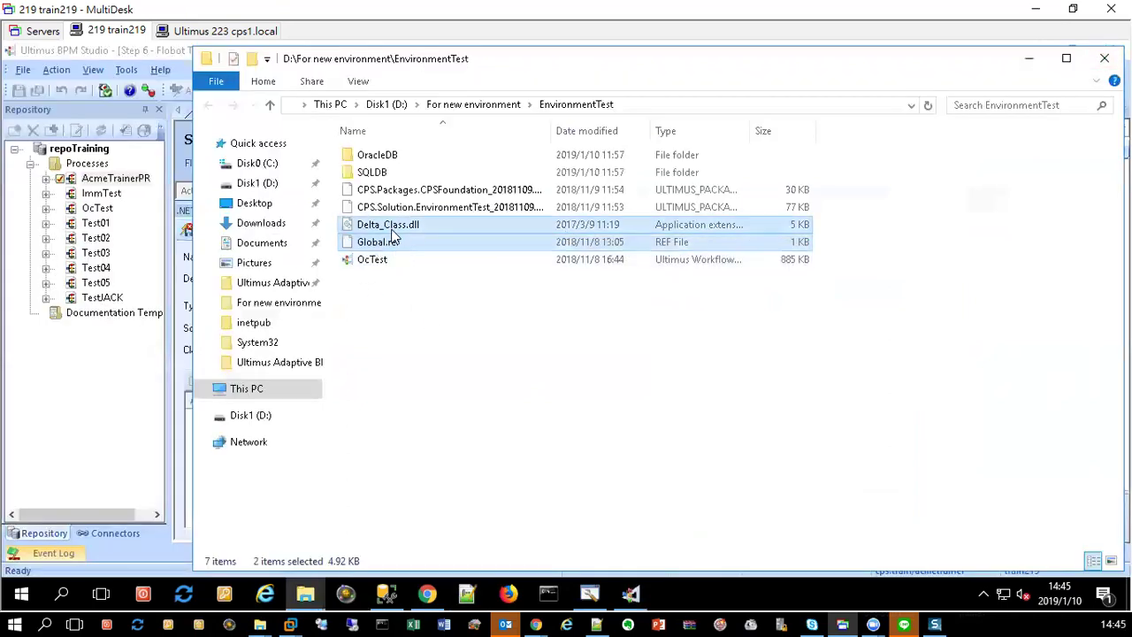
right_click(394, 236)
left_click(449, 397)
left_click(1034, 57)
right_click(533, 343)
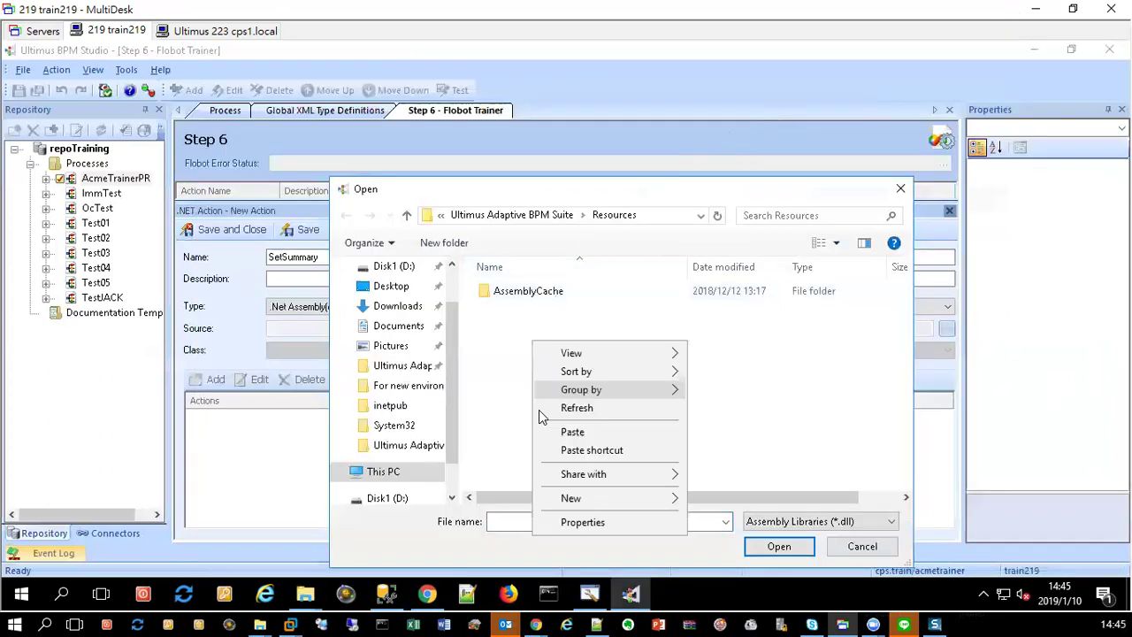
Step: Paste the files into Resources, replacing the existing one, and pick Delta_Class.dll as source
left_click(572, 432)
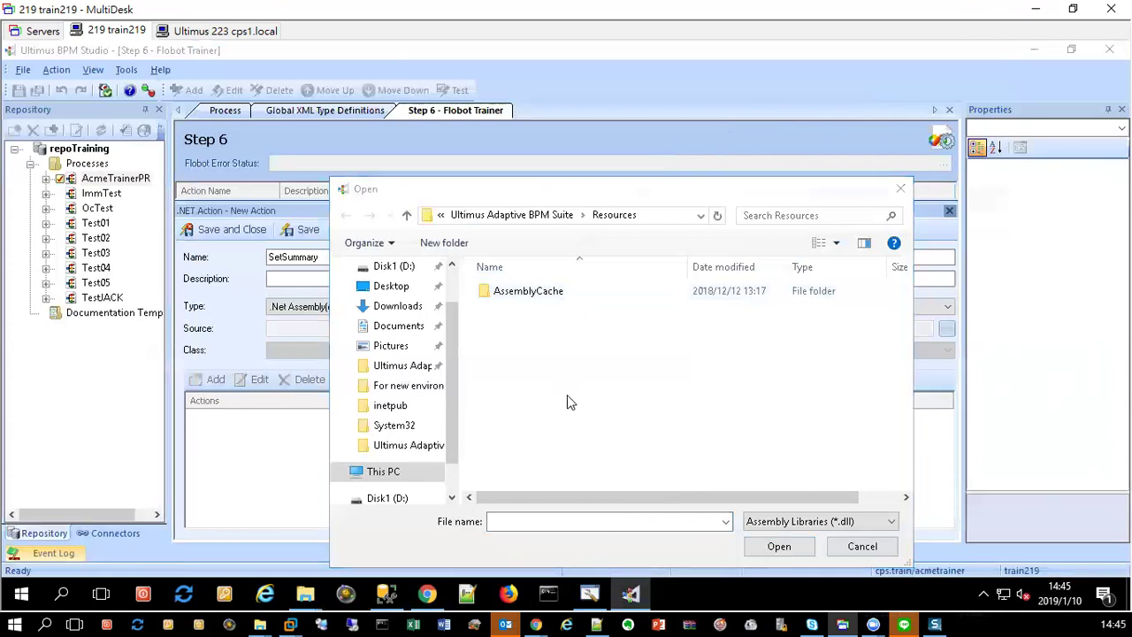
left_click(299, 204)
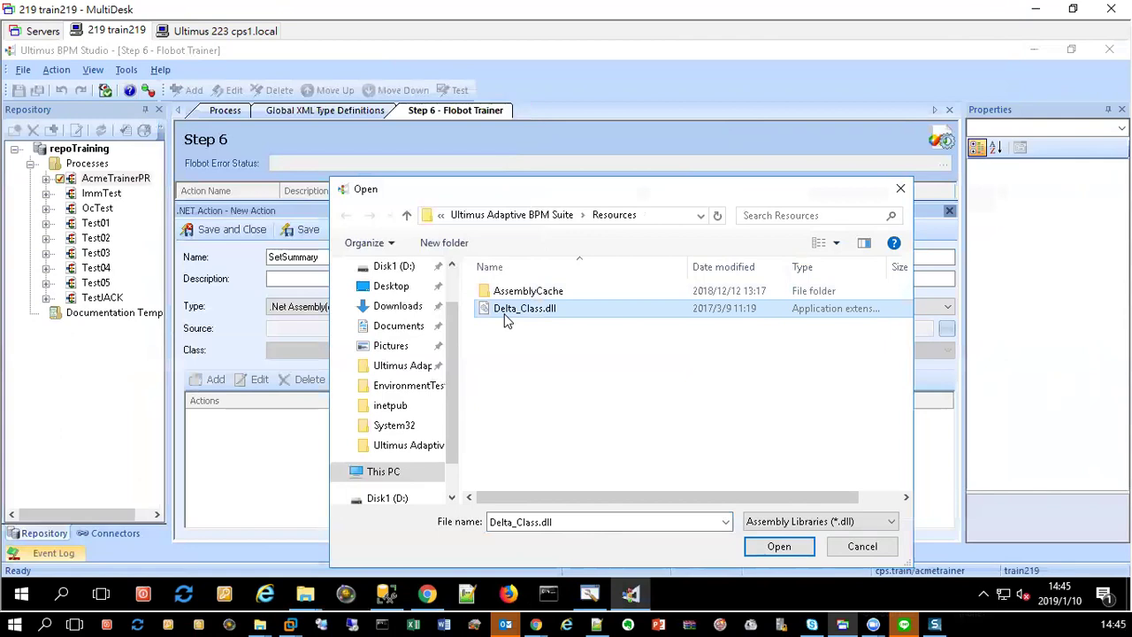
double_click(513, 309)
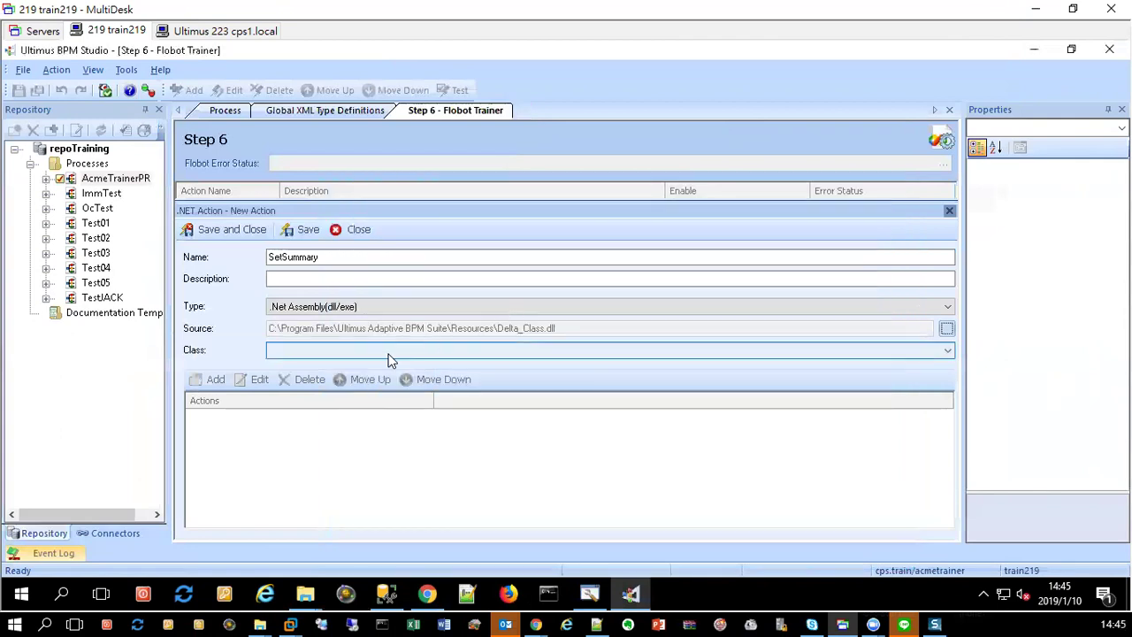
Step: Choose TutorABC_Class._concatenate as the class and start adding a call
left_click(478, 352)
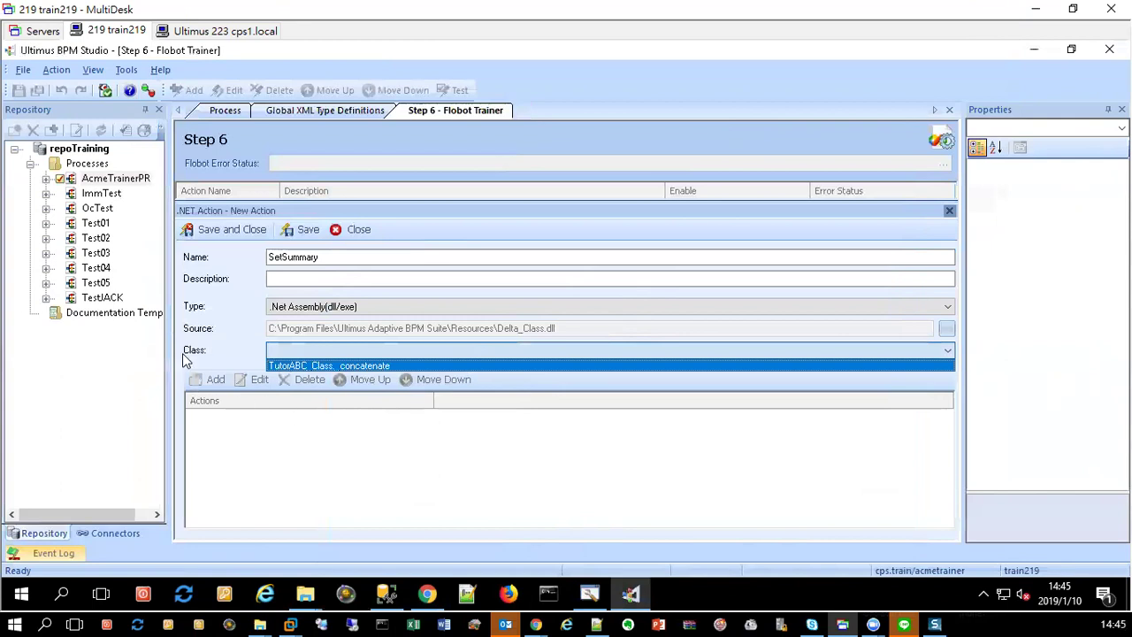
left_click(336, 365)
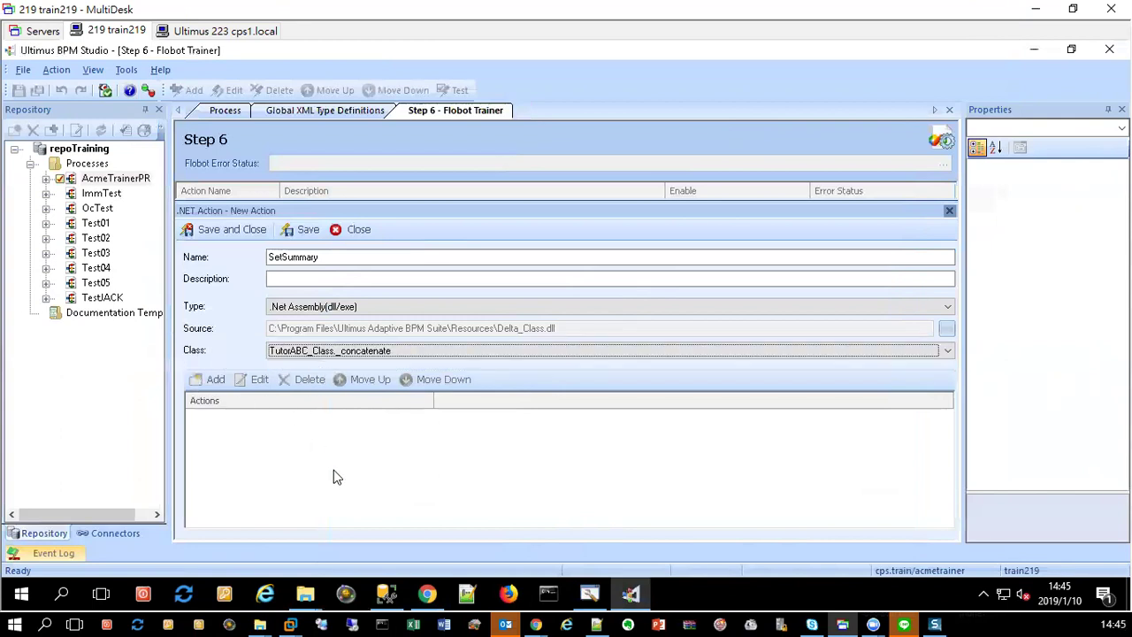
left_click(214, 379)
left_click(747, 397)
left_click(733, 398)
Step: Make the new call a Method call to _UltSummary
left_click(688, 425)
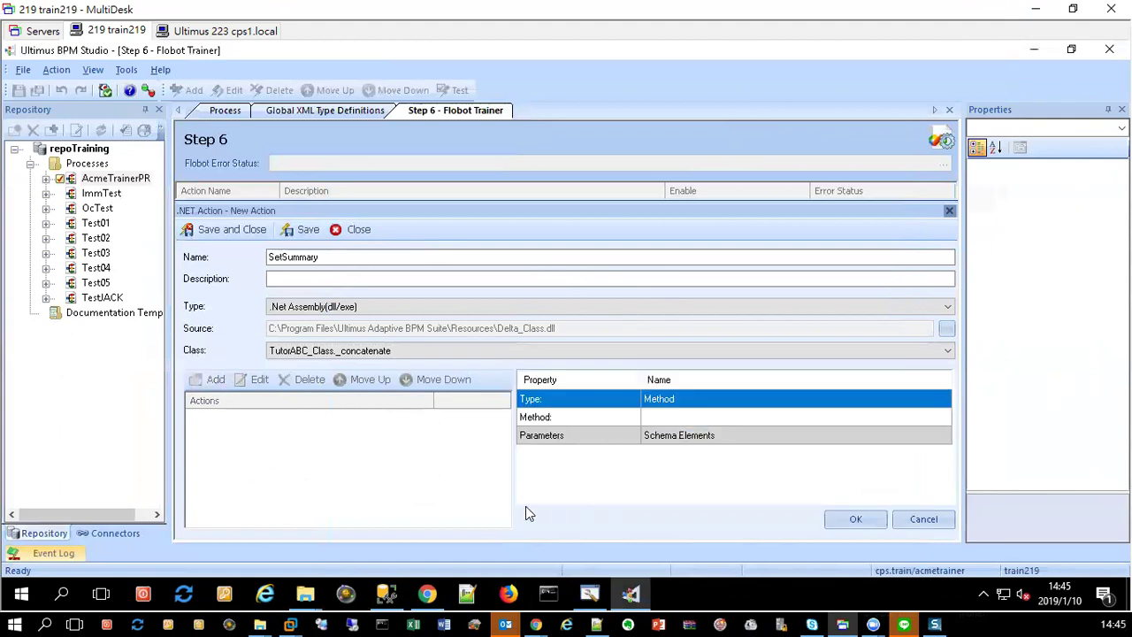
left_click(725, 417)
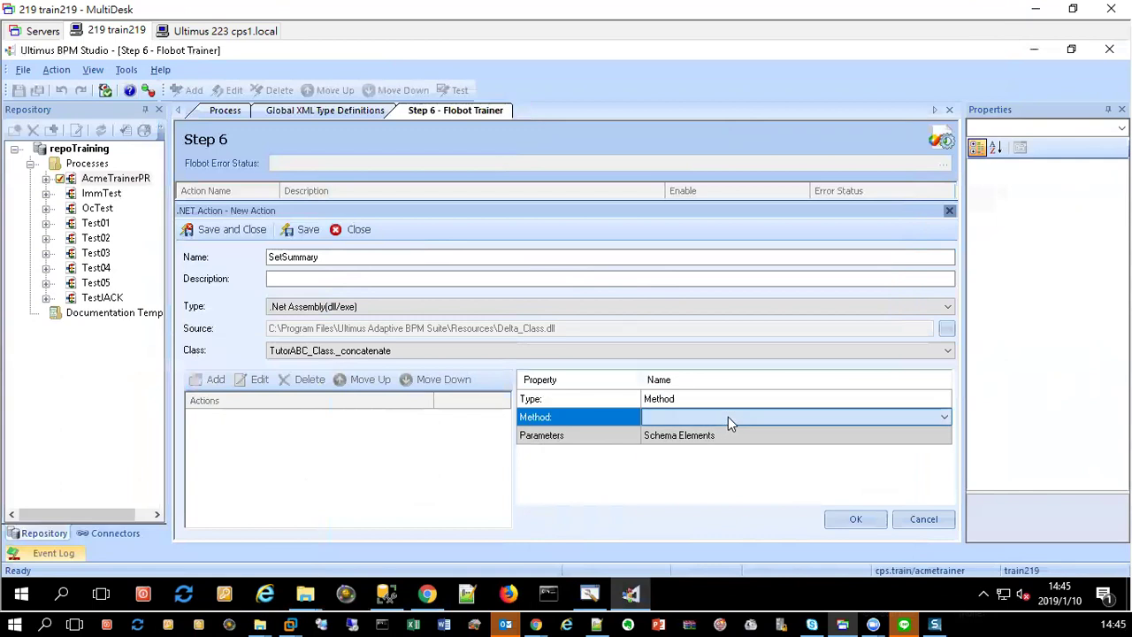
left_click(728, 416)
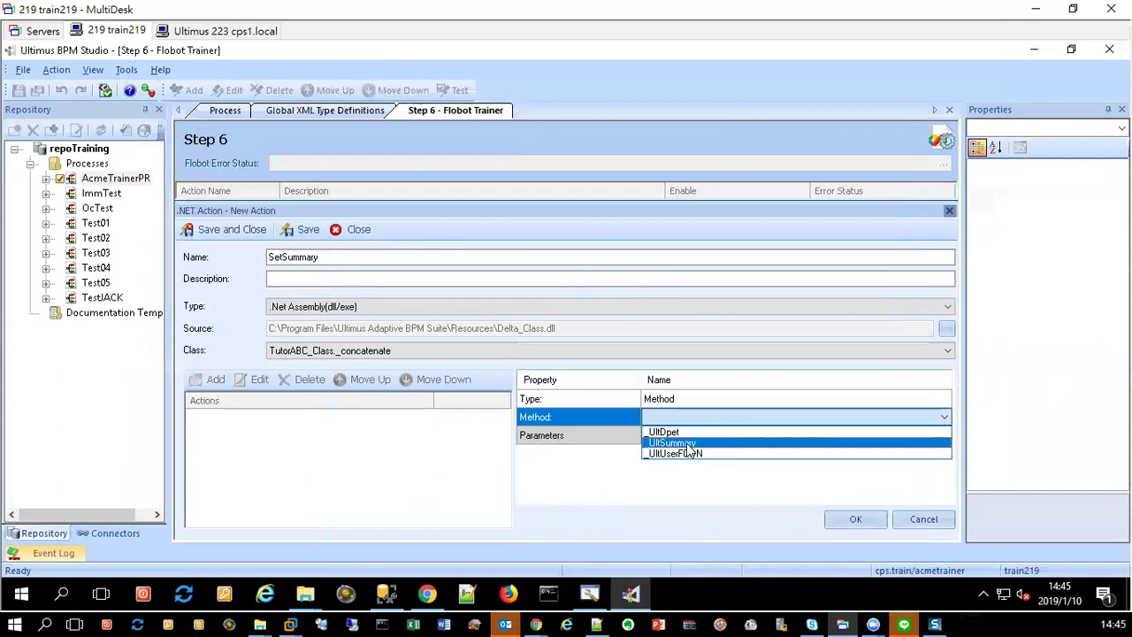
left_click(687, 444)
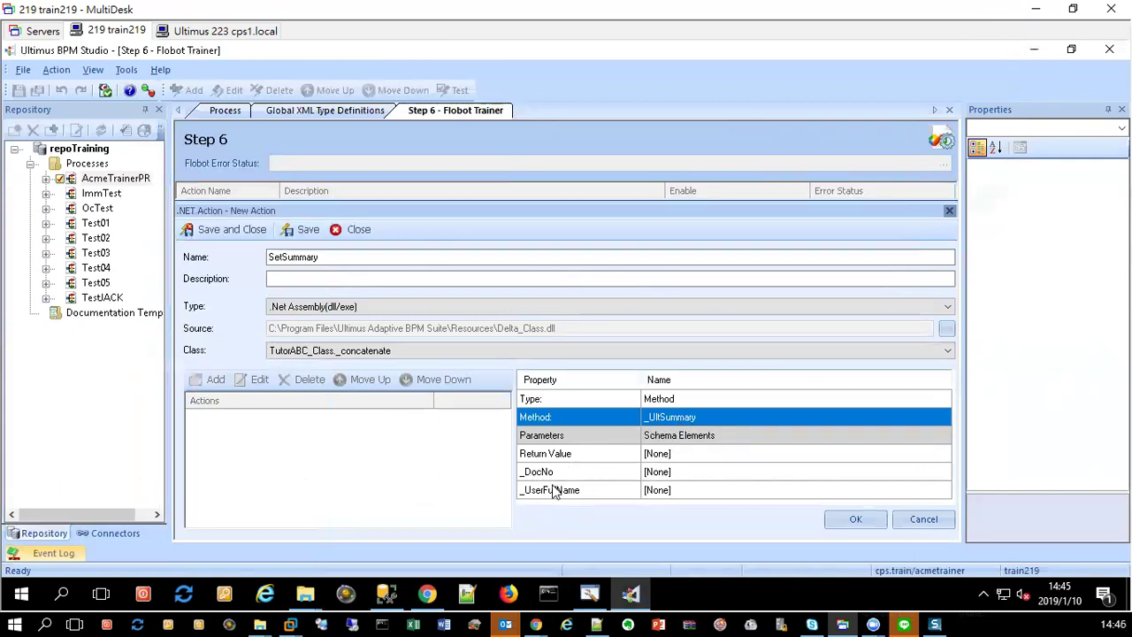
left_click(693, 479)
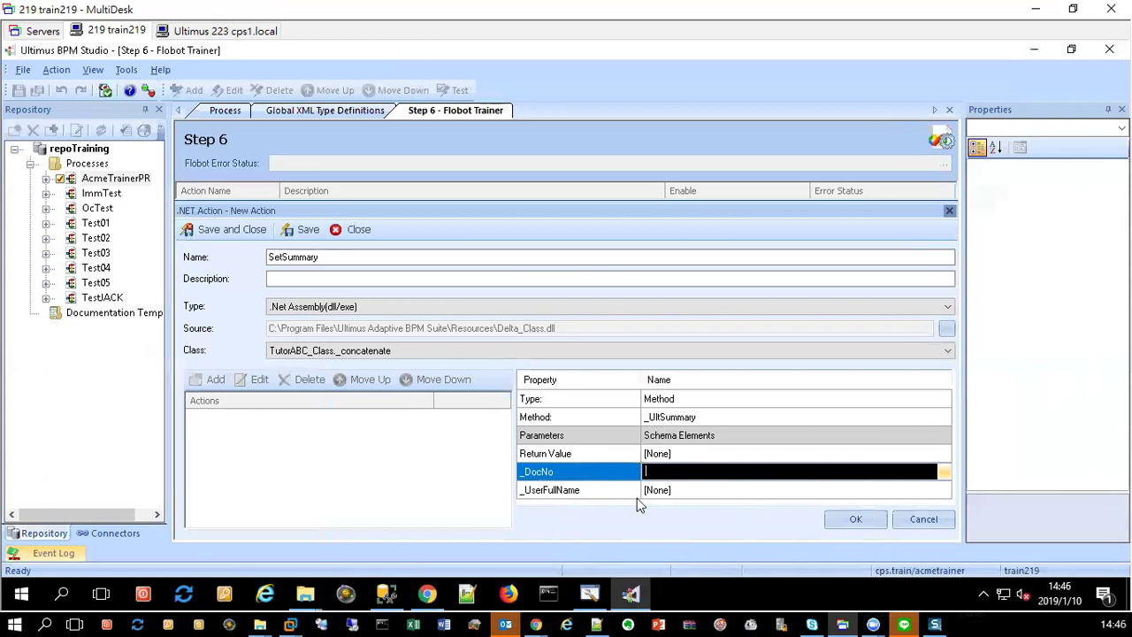
Step: Set the return value to Keywords.IncidentSummary, confirm the call, and save and close SetSummary
left_click(781, 455)
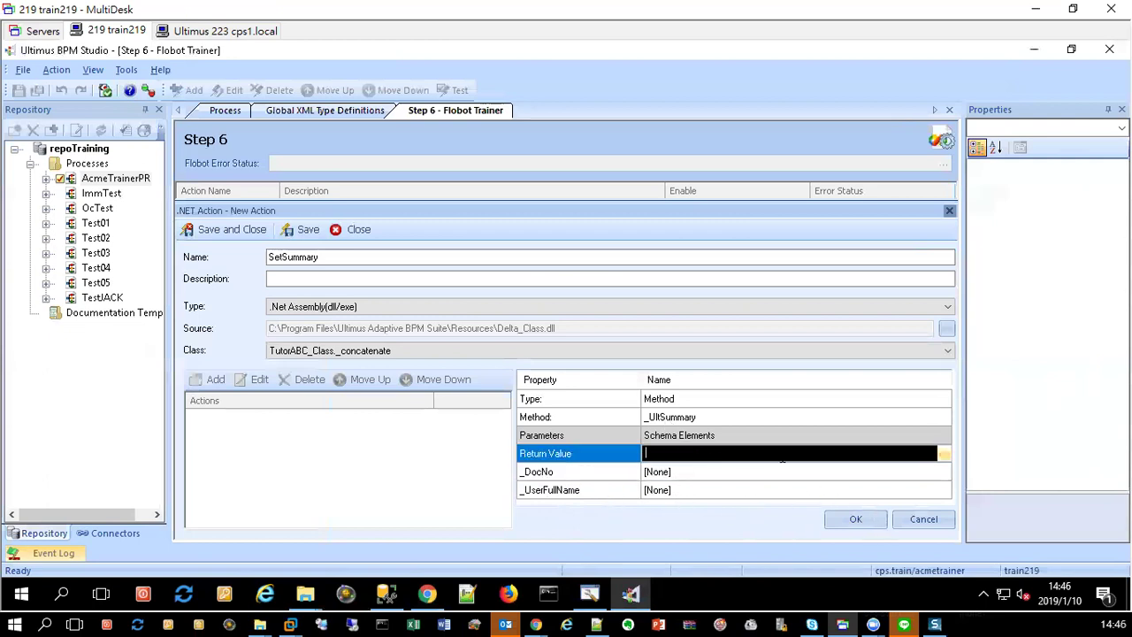
left_click(947, 454)
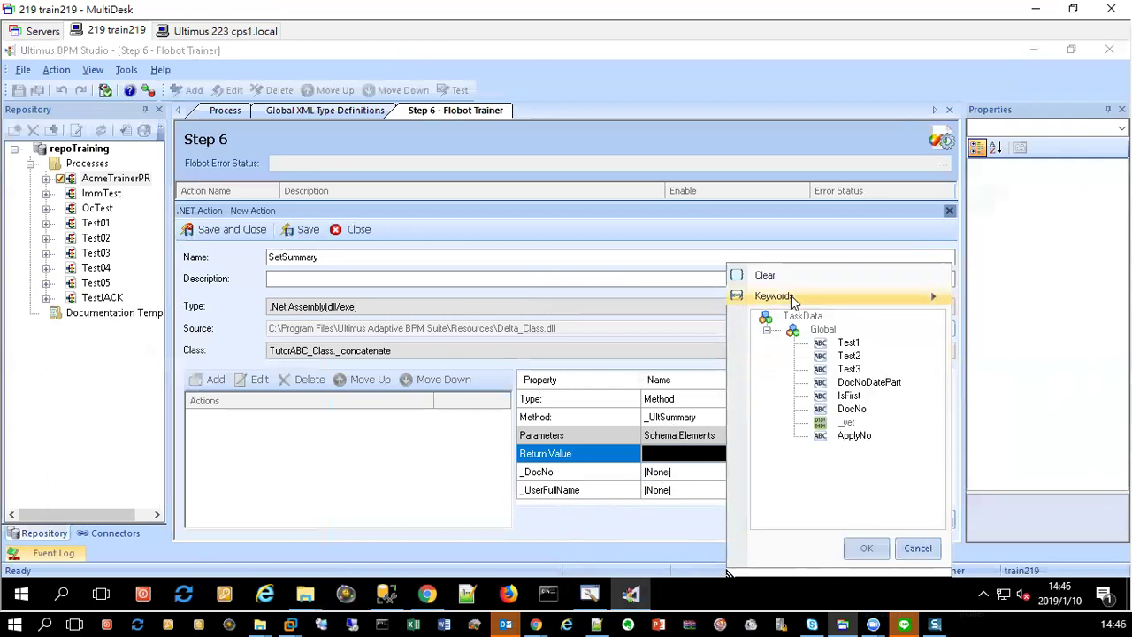
mouse_move(791, 296)
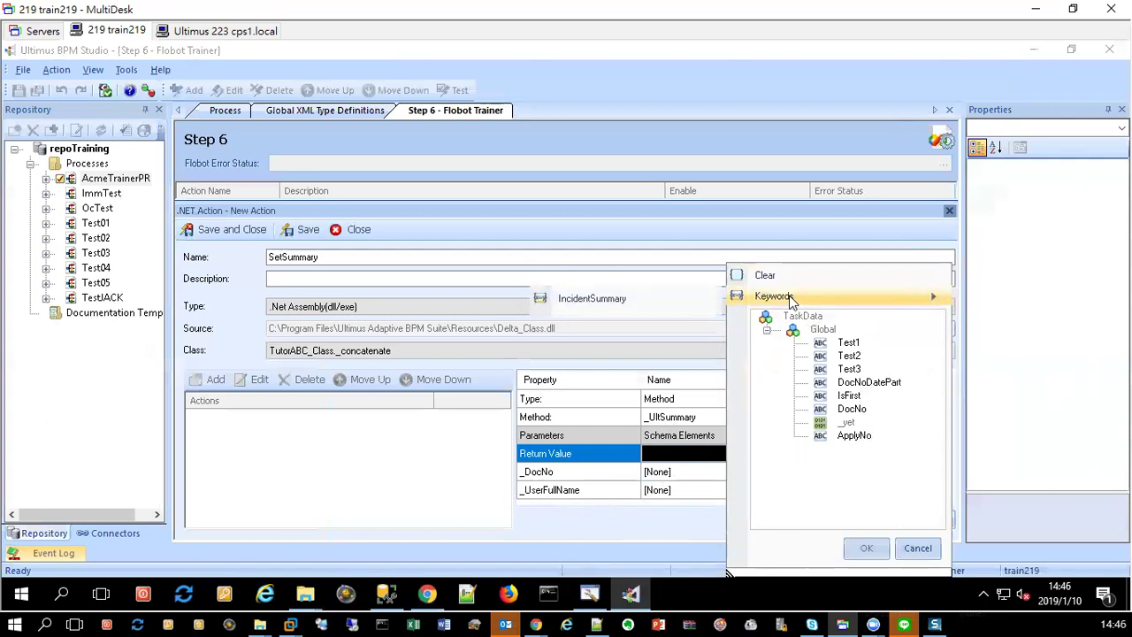
left_click(590, 303)
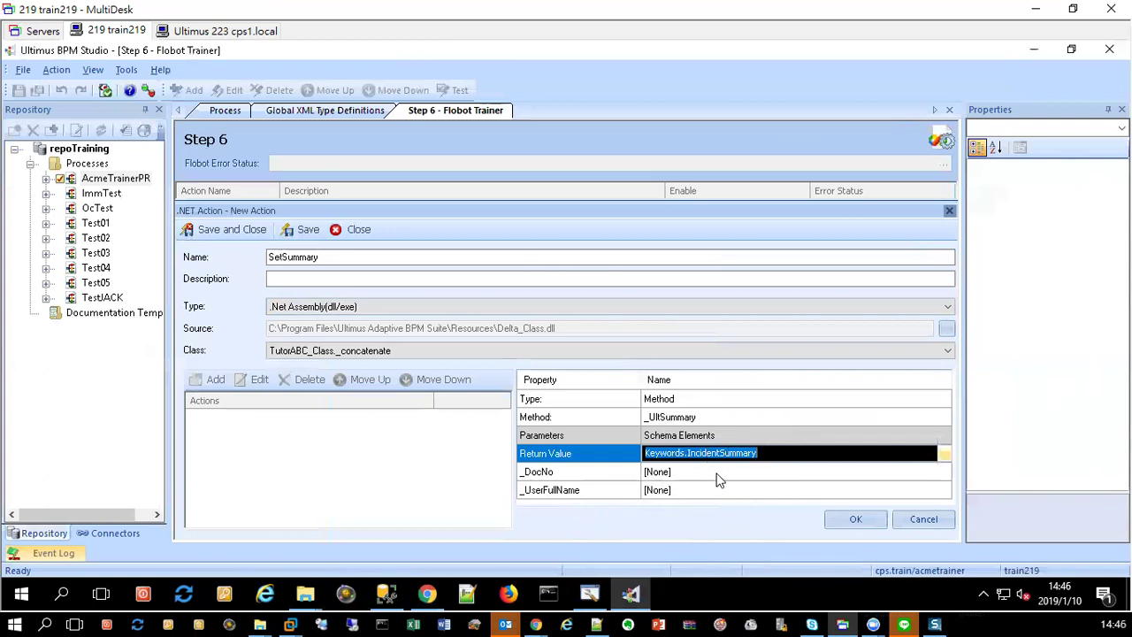
left_click(818, 491)
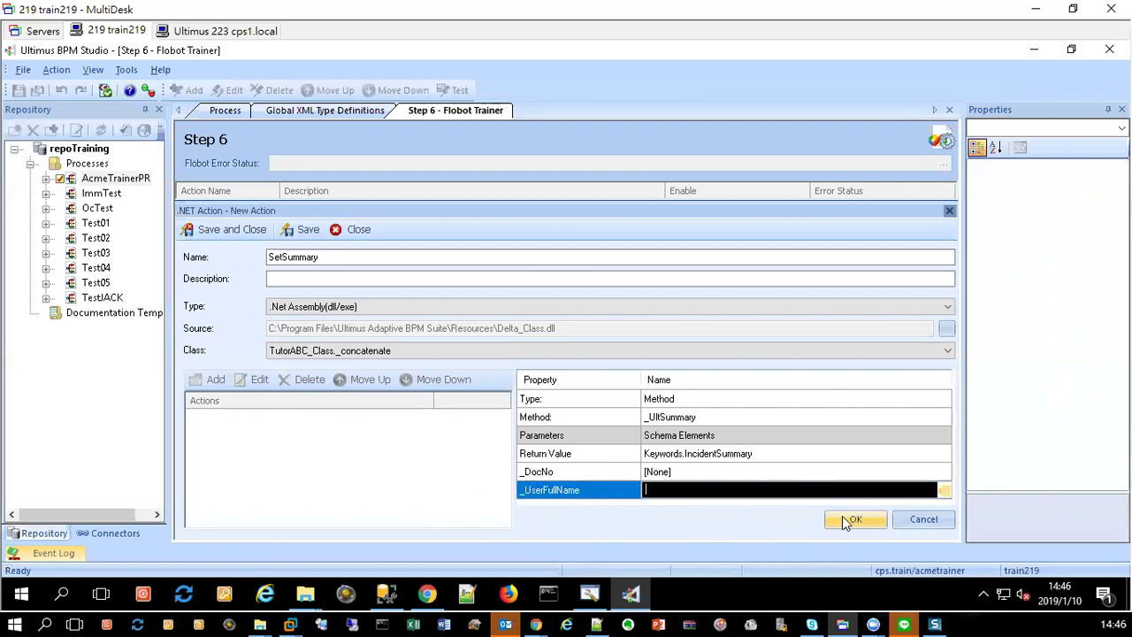
left_click(855, 516)
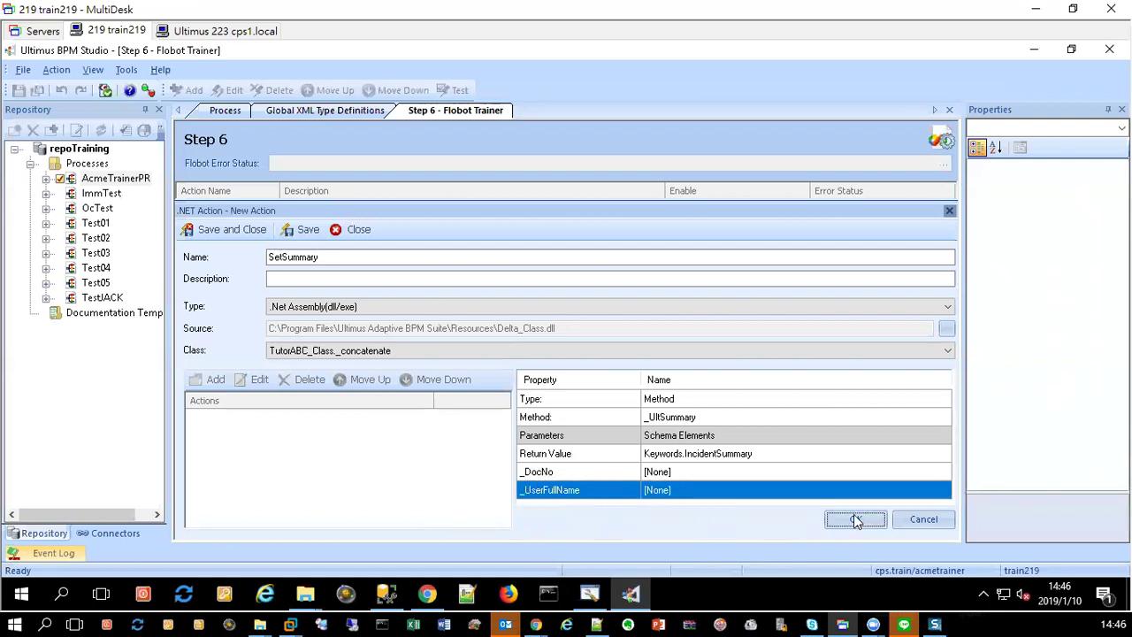
left_click(232, 231)
Step: Add a String element named UserFullName under GlobalType, then go back to Step 6
left_click(320, 113)
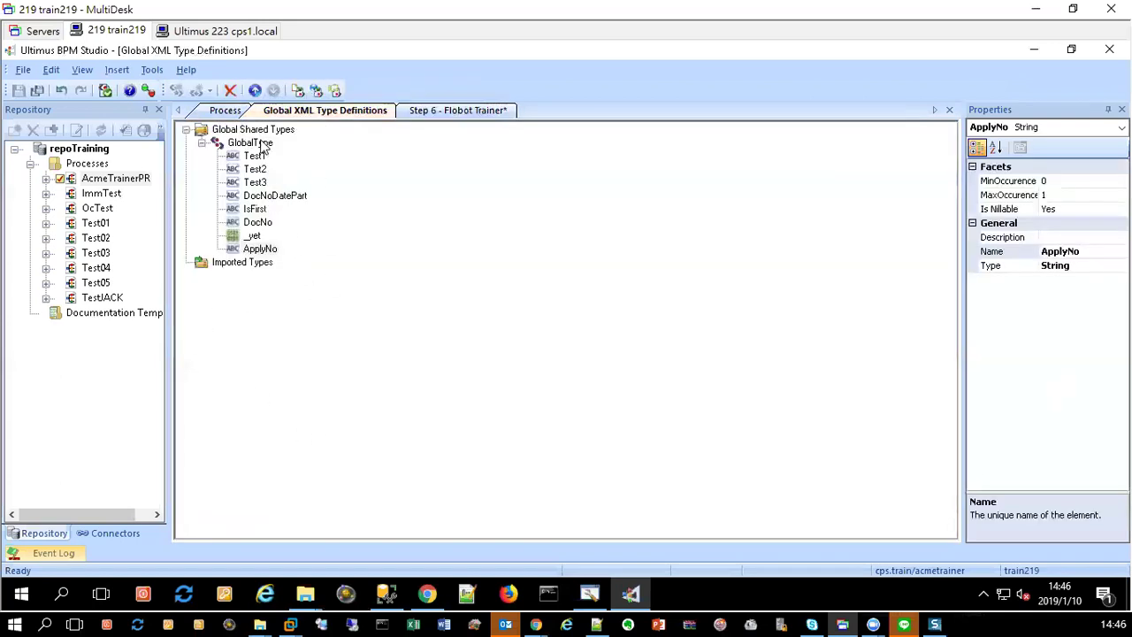
right_click(262, 142)
mouse_move(358, 148)
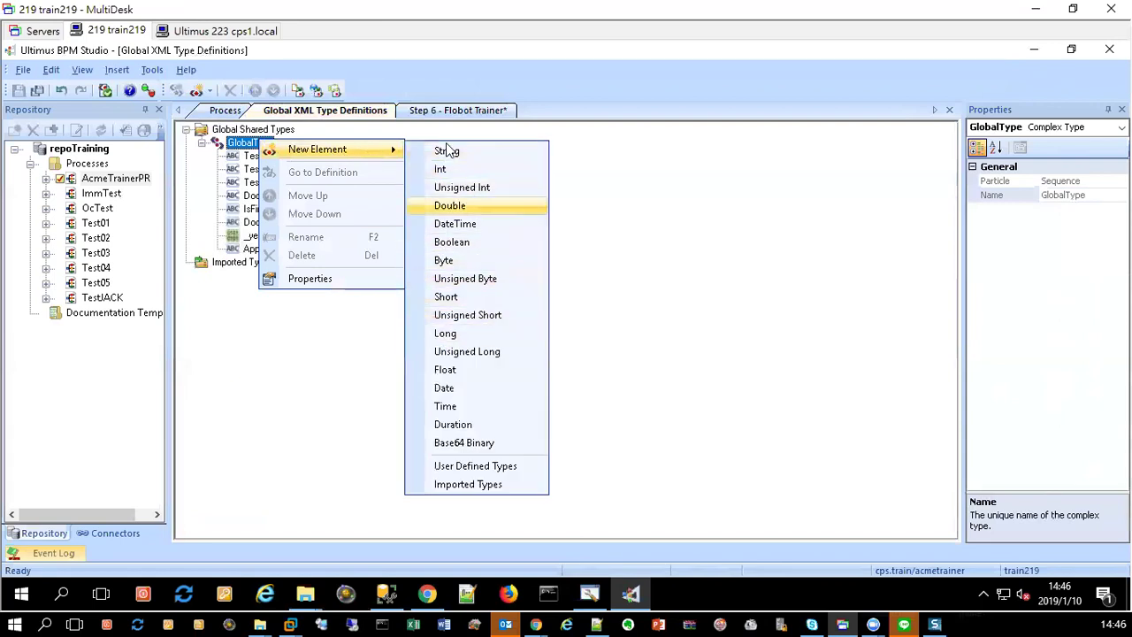
left_click(474, 154)
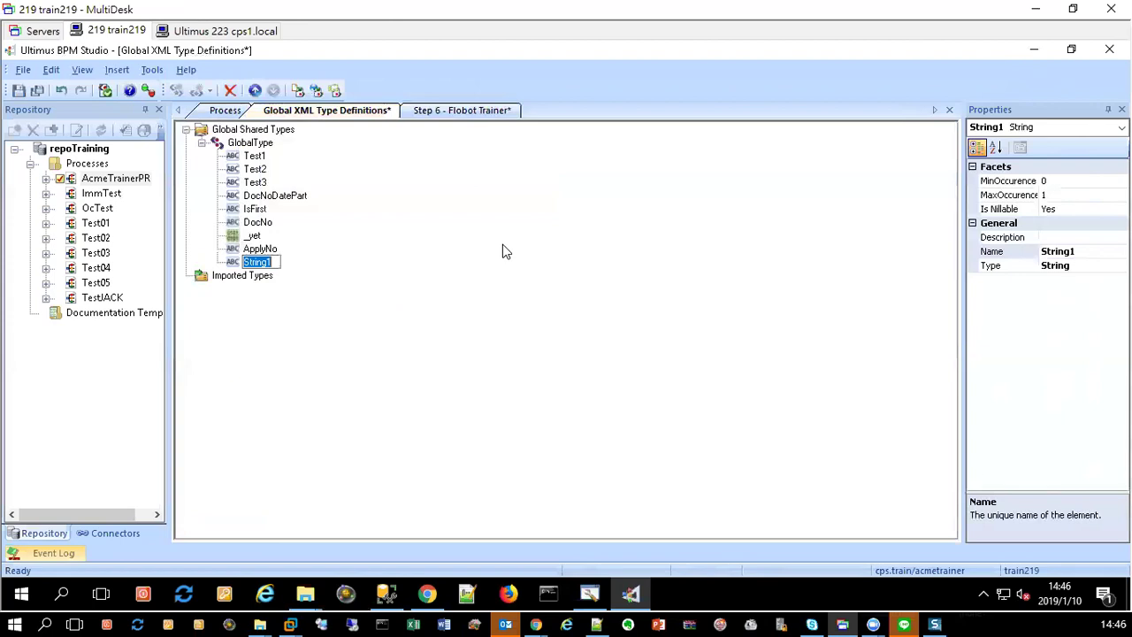
type("UserFullName")
key("Return")
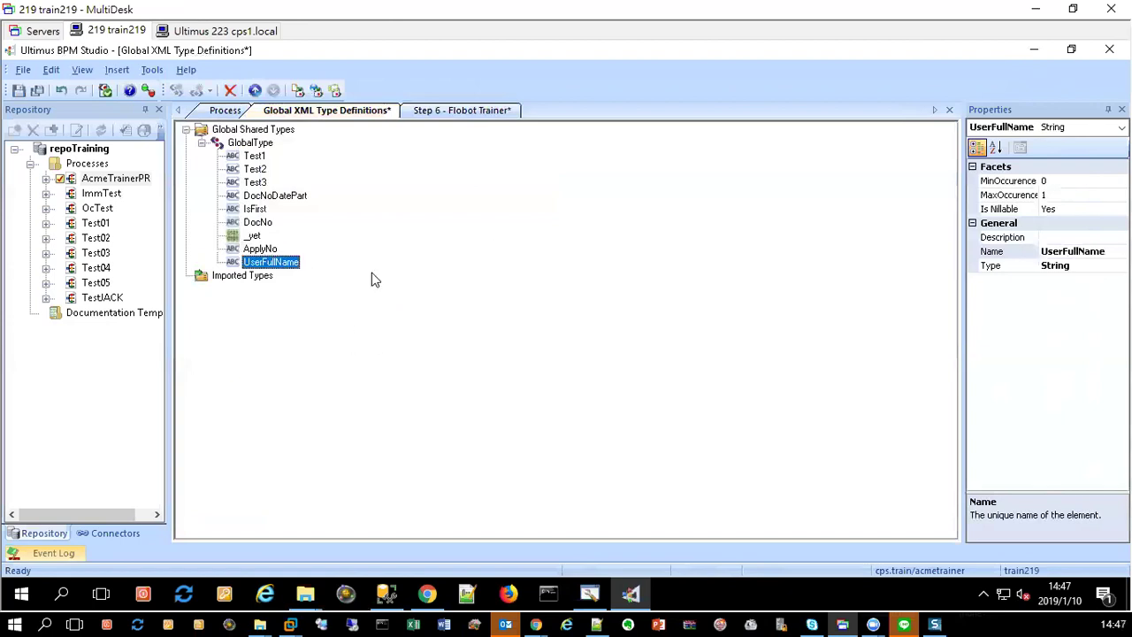
left_click(482, 115)
Step: Map _UltSummary's _DocNo parameter to TaskData.Global.DocNo, leaving _UserFullName unset
double_click(230, 209)
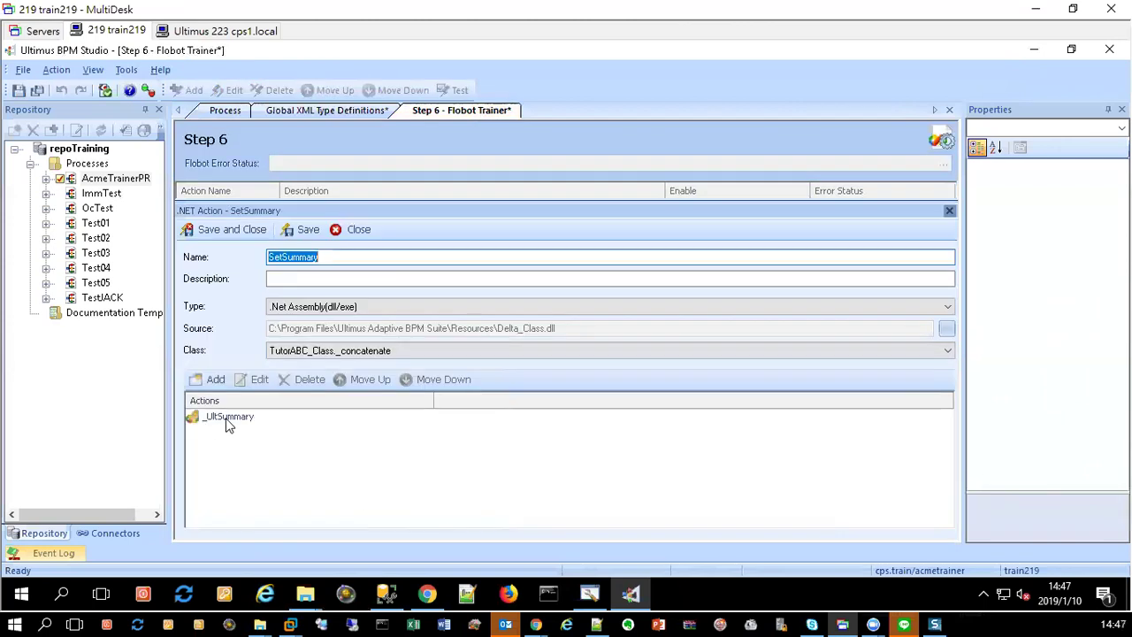
double_click(227, 417)
left_click(752, 471)
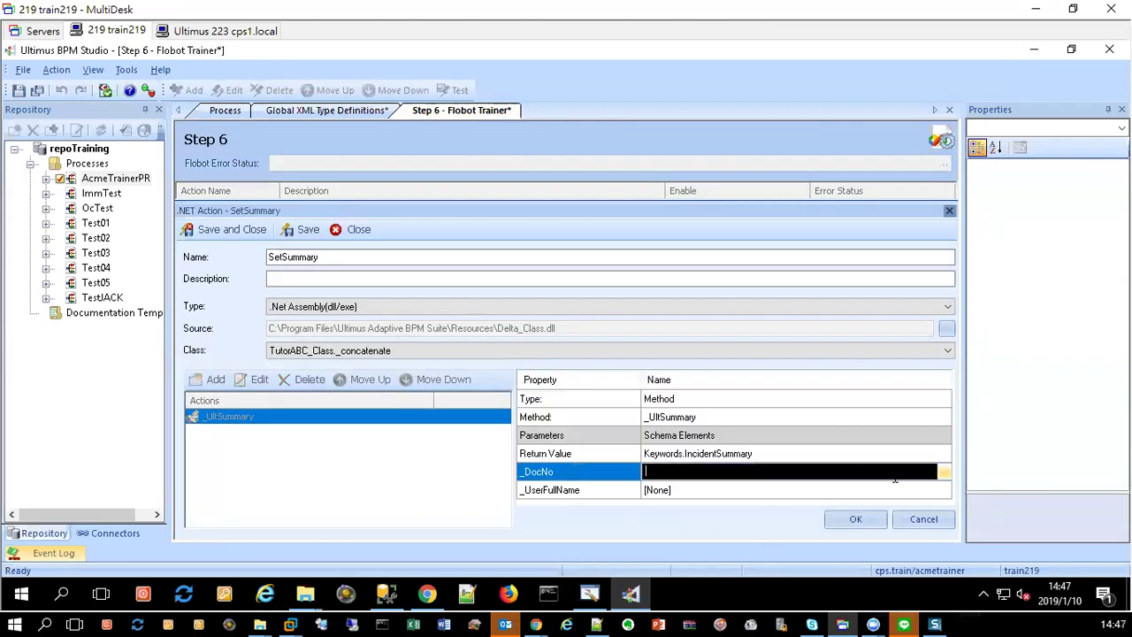
left_click(940, 473)
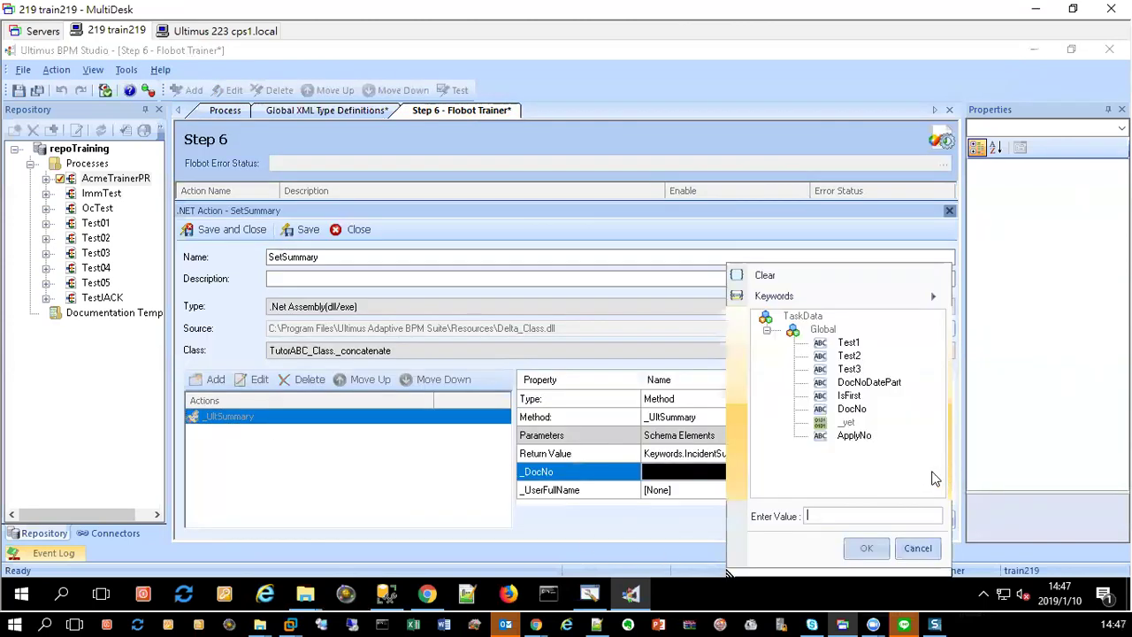
left_click(851, 409)
left_click(863, 548)
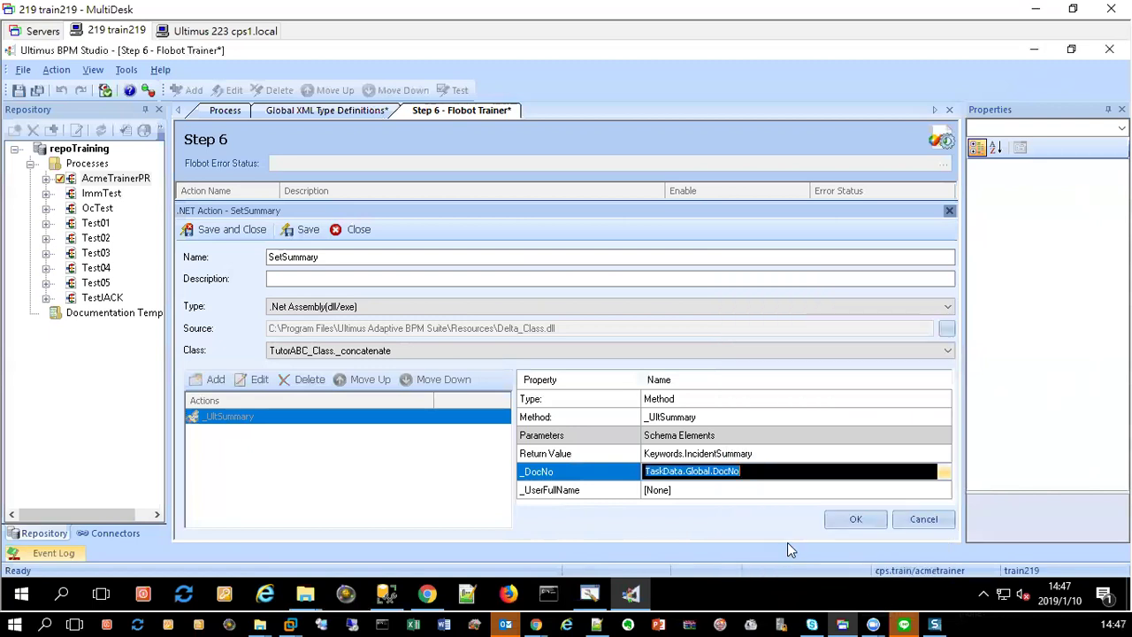
left_click(751, 490)
left_click(944, 489)
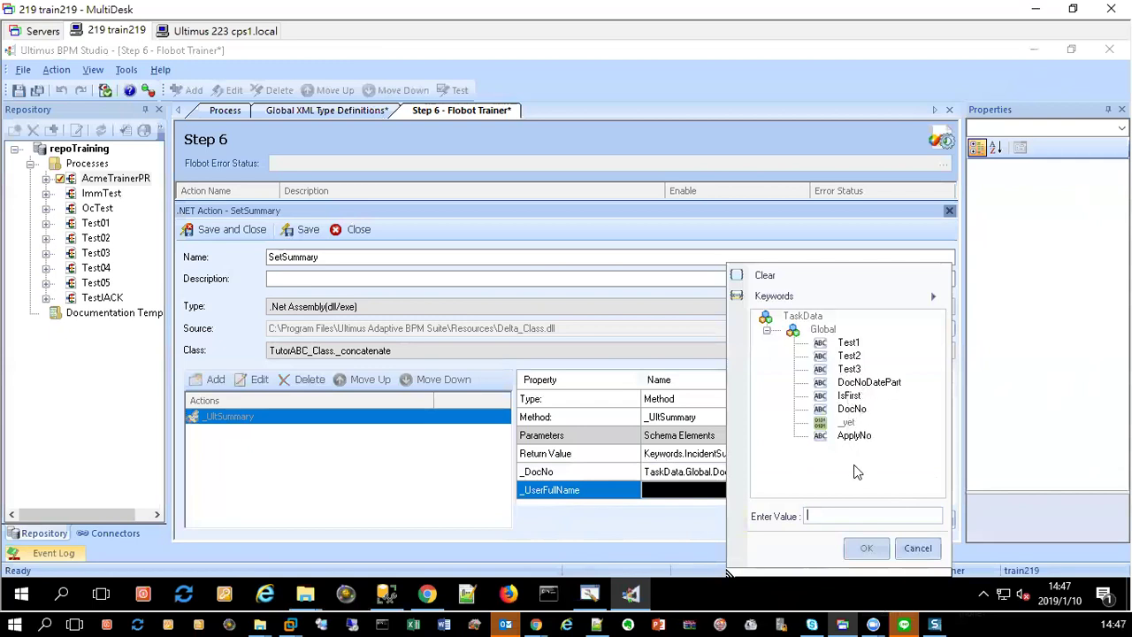
left_click(918, 548)
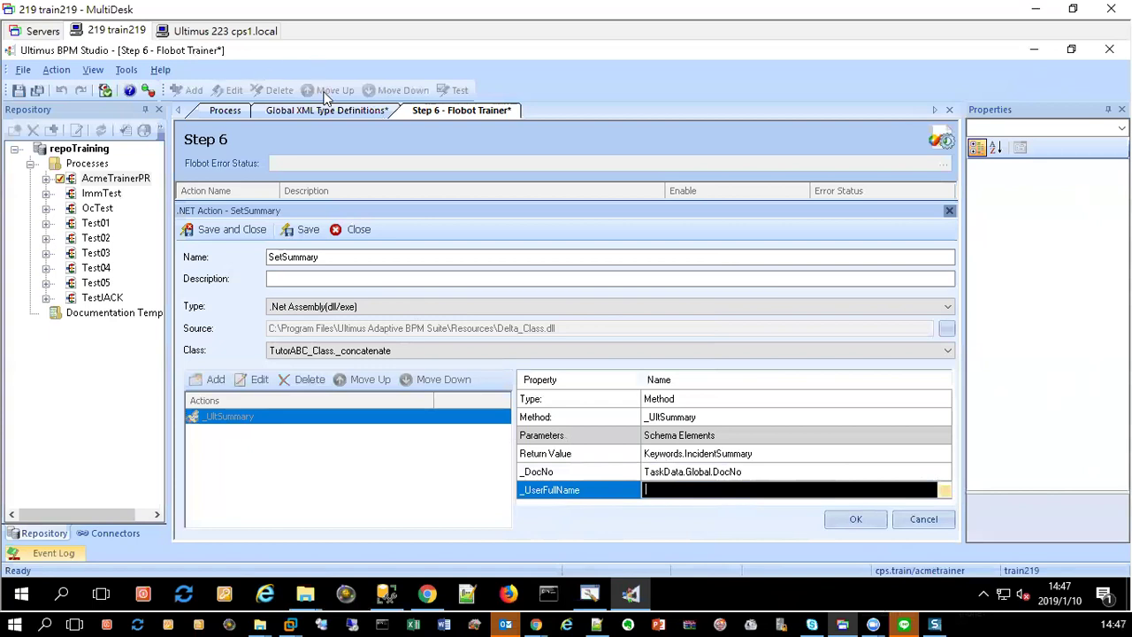
left_click(858, 522)
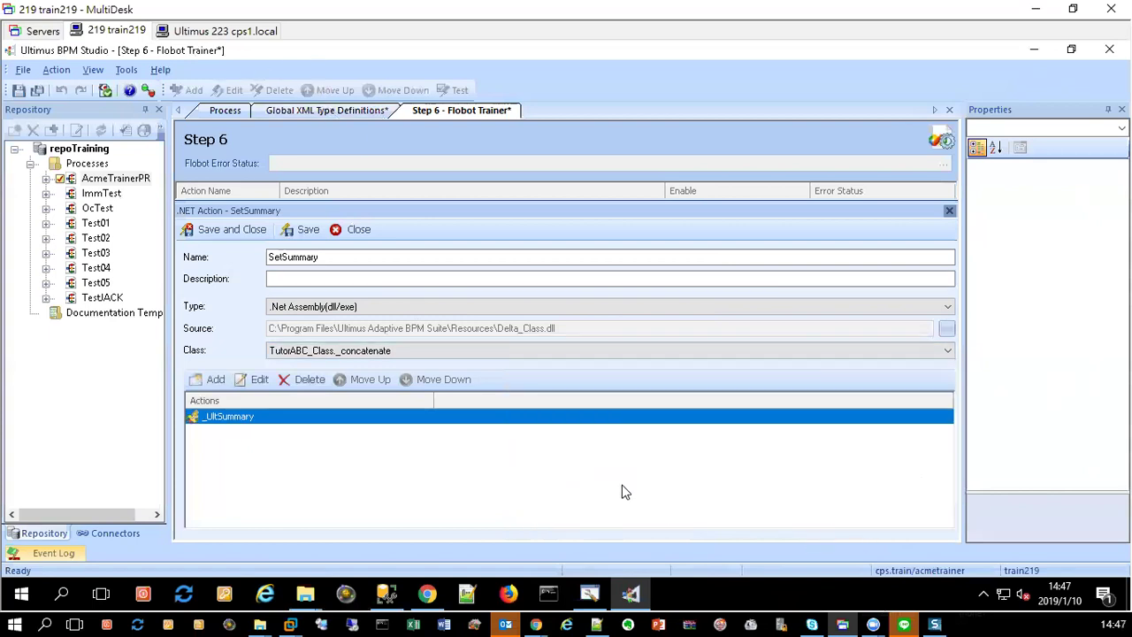
Step: Save and close SetSummary, refresh the process XML schema, and save all
left_click(214, 231)
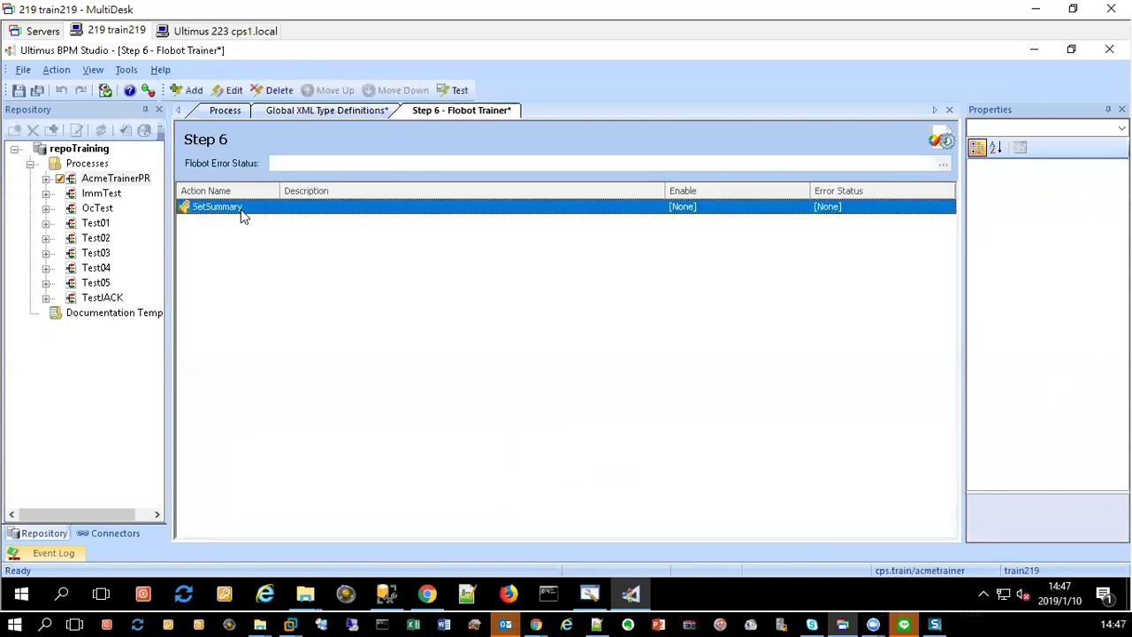
left_click(105, 91)
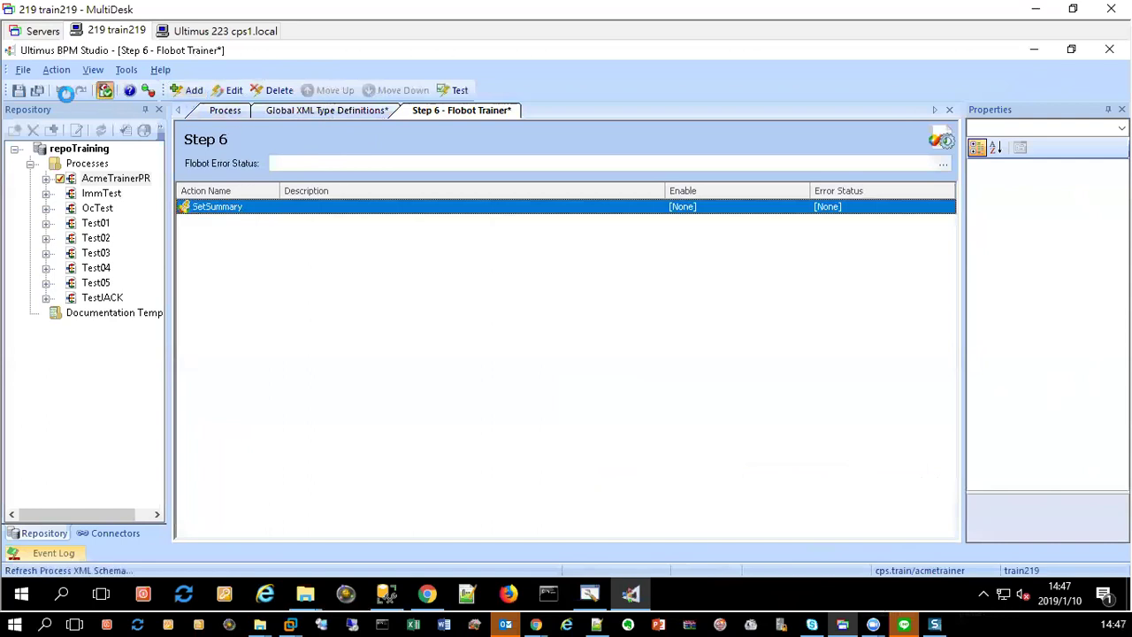
left_click(37, 90)
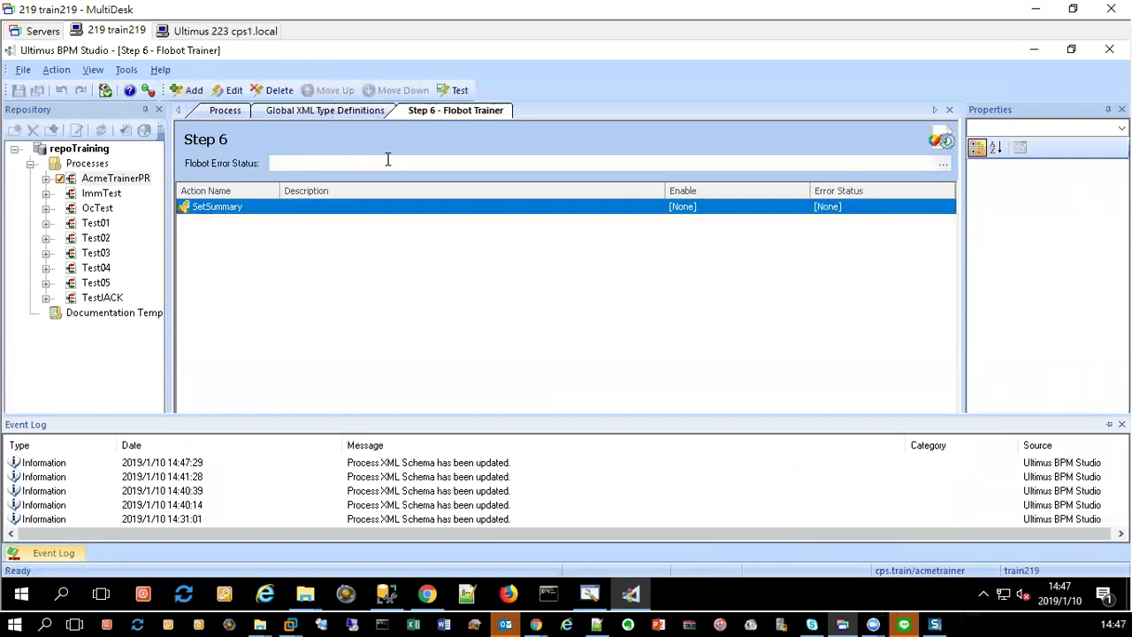
Step: Map _UserFullName to TaskData.Global.UserFullName and confirm the _UltSummary parameter mappings
double_click(278, 210)
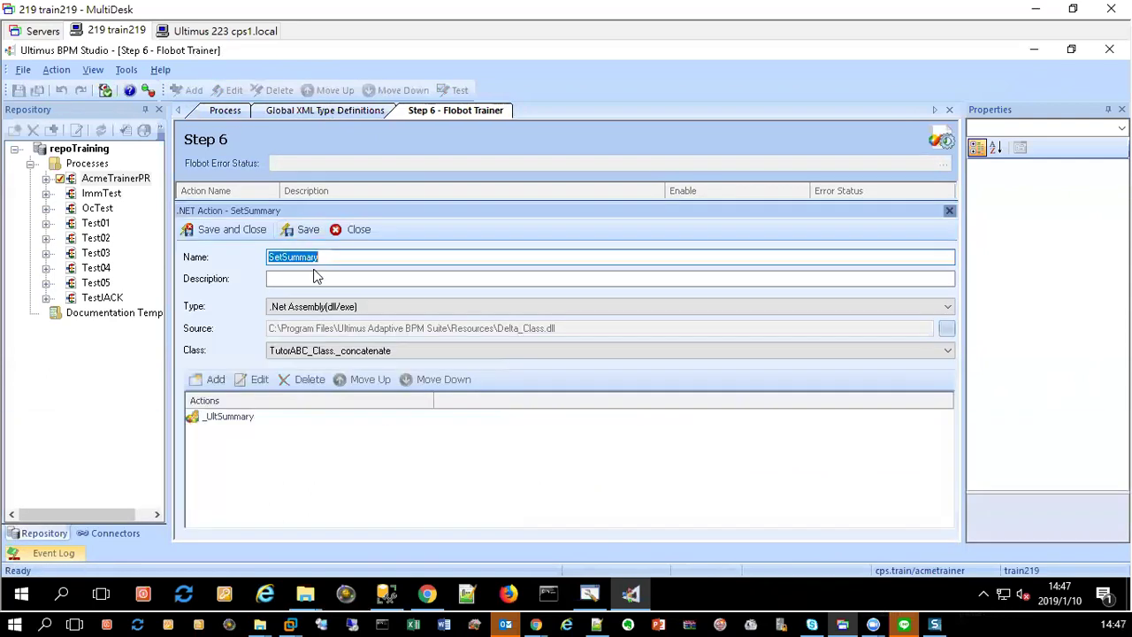
double_click(280, 421)
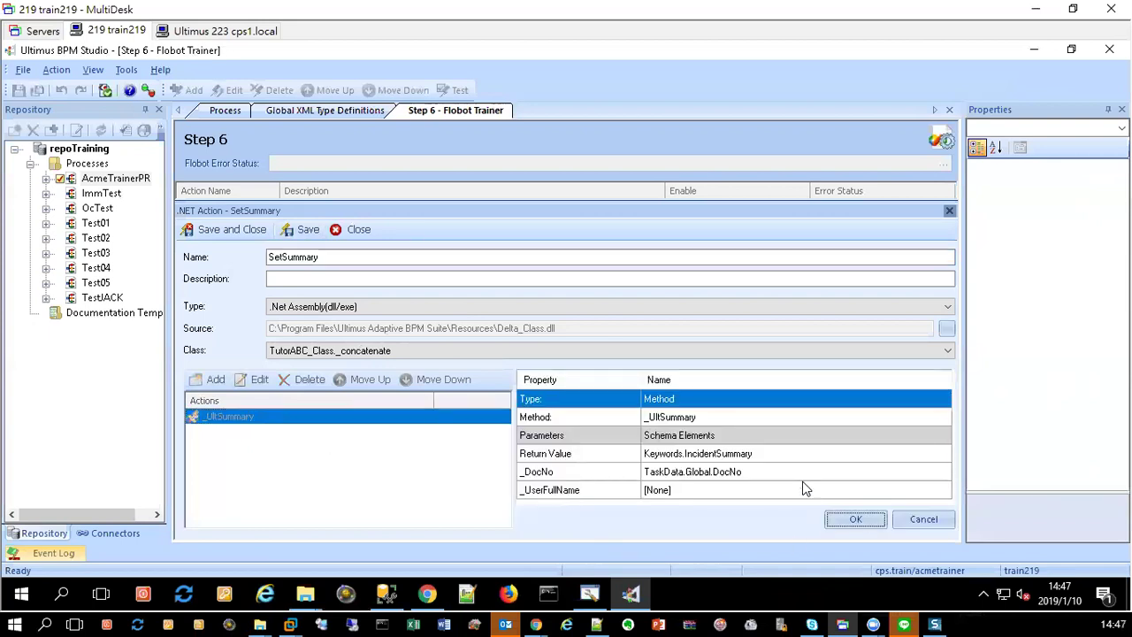
left_click(804, 489)
left_click(952, 490)
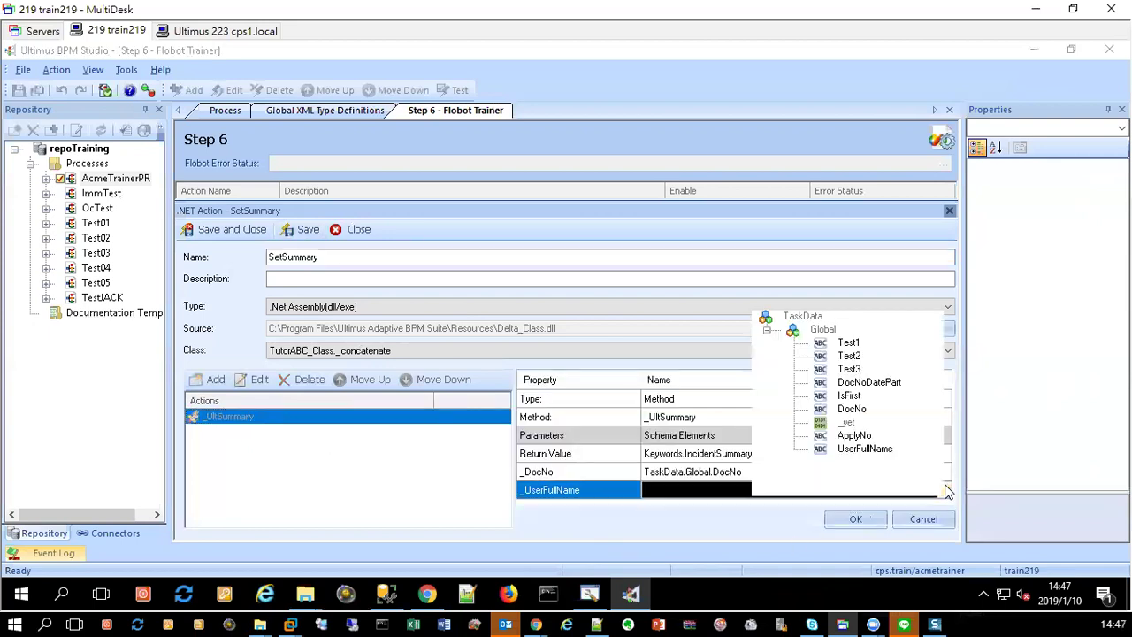
left_click(864, 449)
left_click(865, 547)
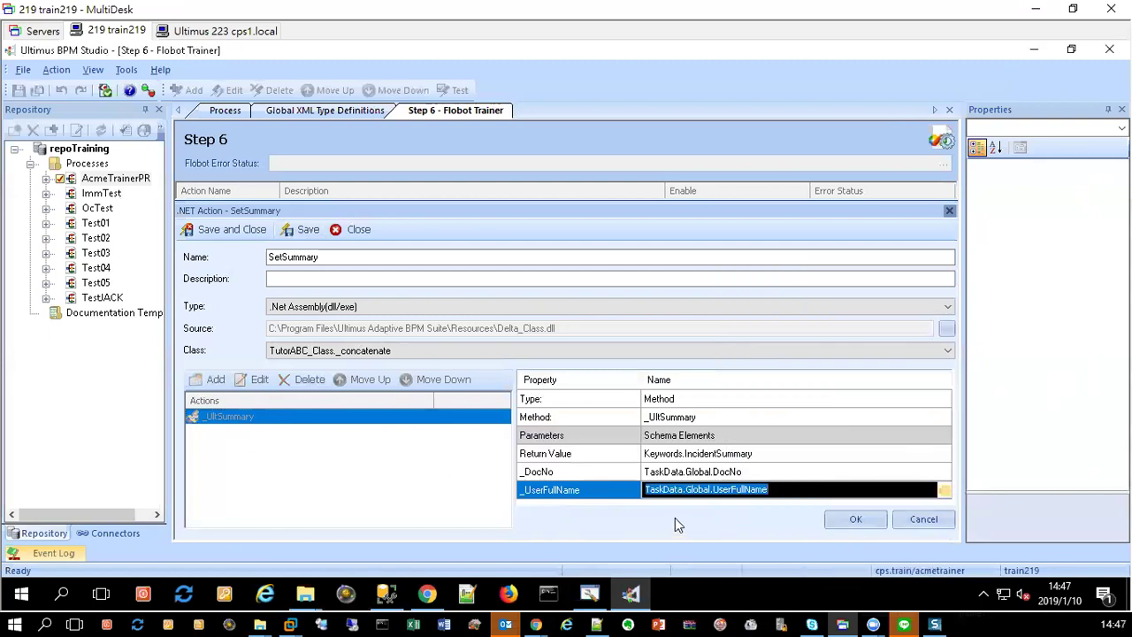
left_click(814, 471)
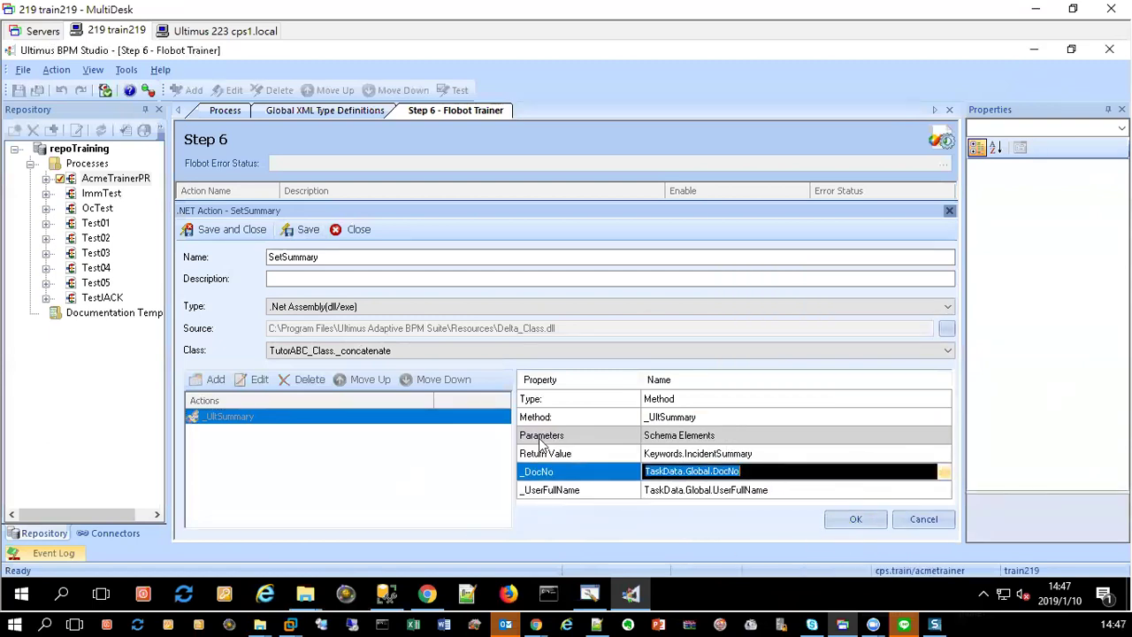
left_click(855, 519)
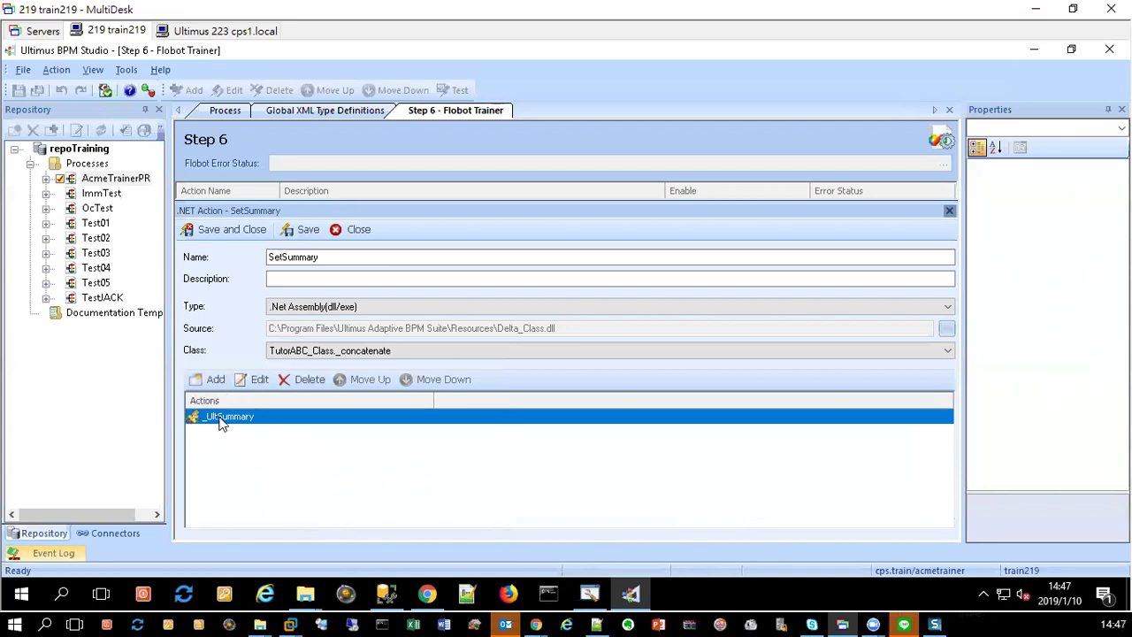
Step: Save and close SetSummary, refresh the schema, save all, and return to the process diagram
left_click(231, 230)
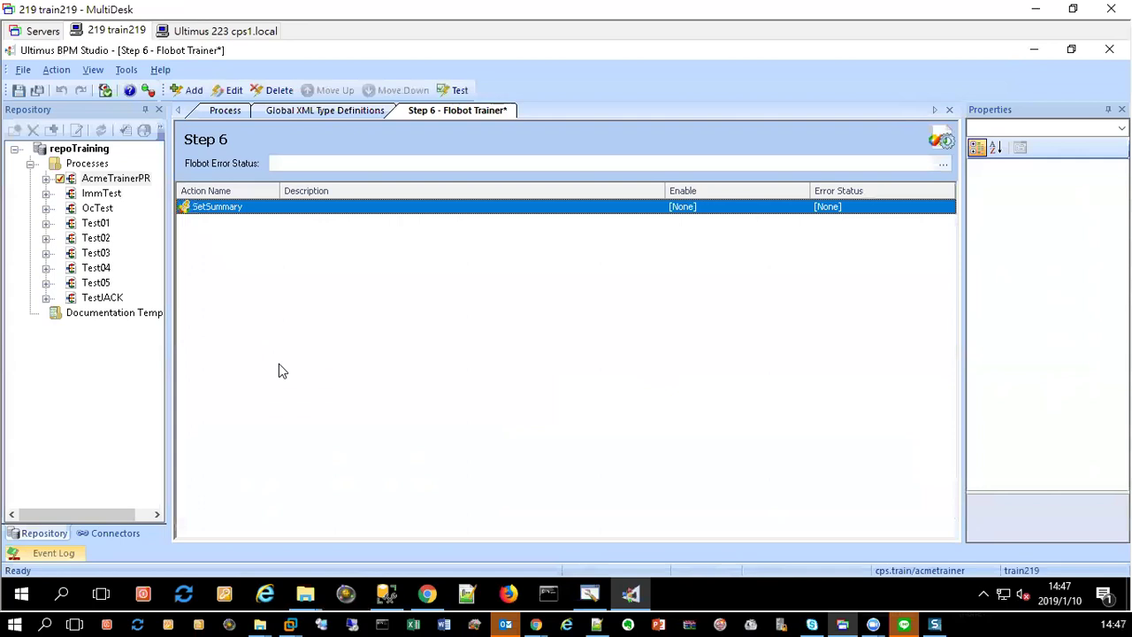
left_click(105, 90)
left_click(35, 92)
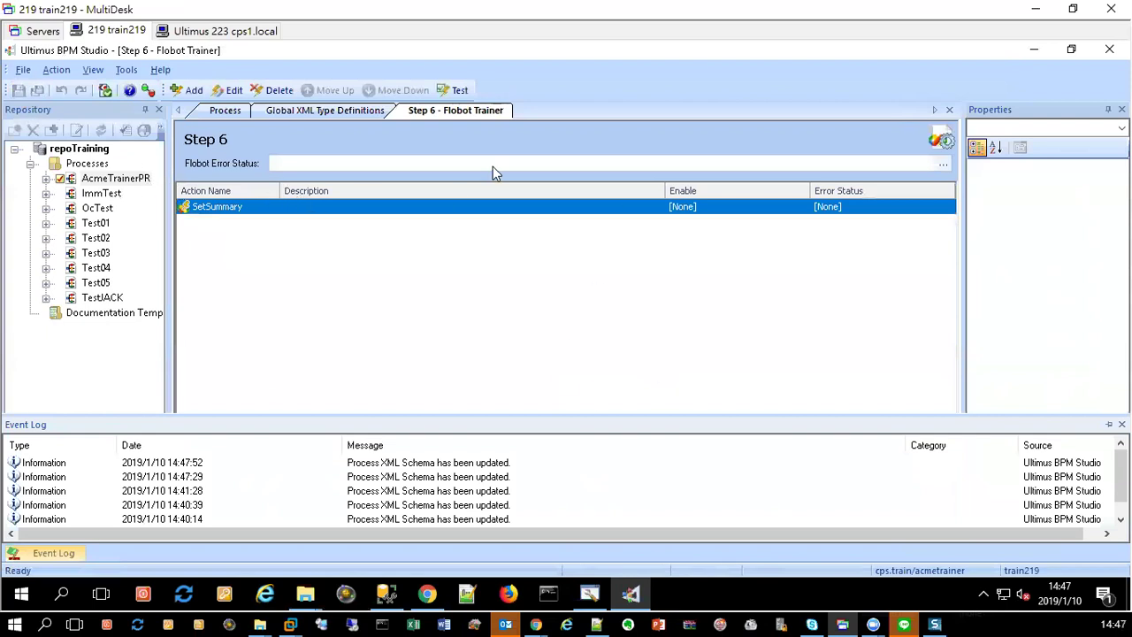
left_click(224, 110)
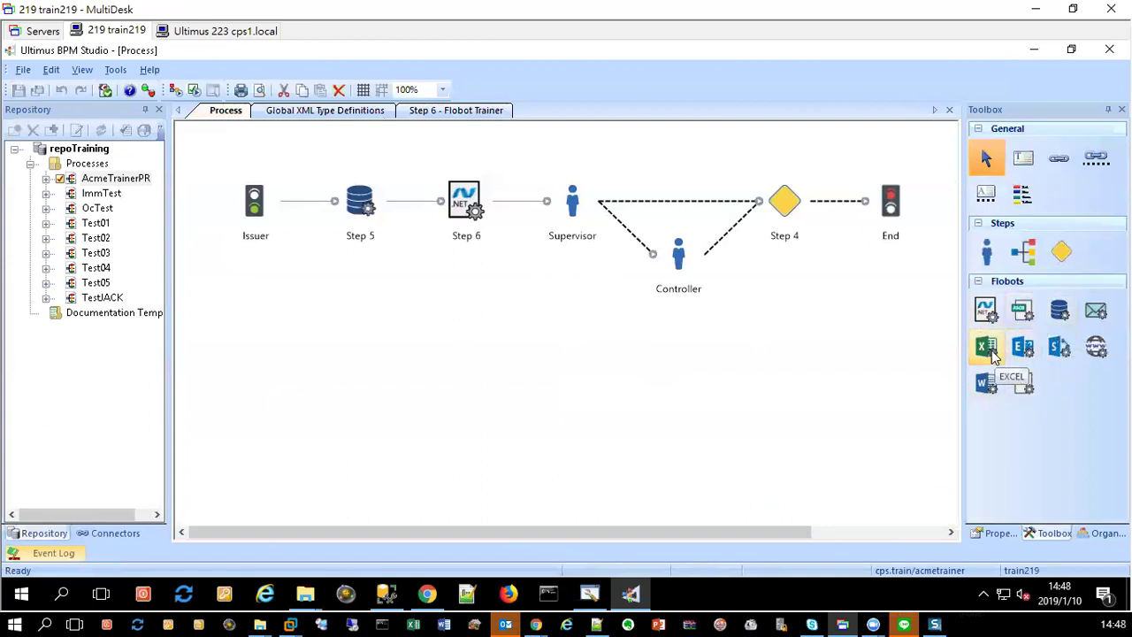
Step: Add a Word flobot to the process as Step 7 and open its Flobot Trainer
left_click_drag(987, 384, 283, 353)
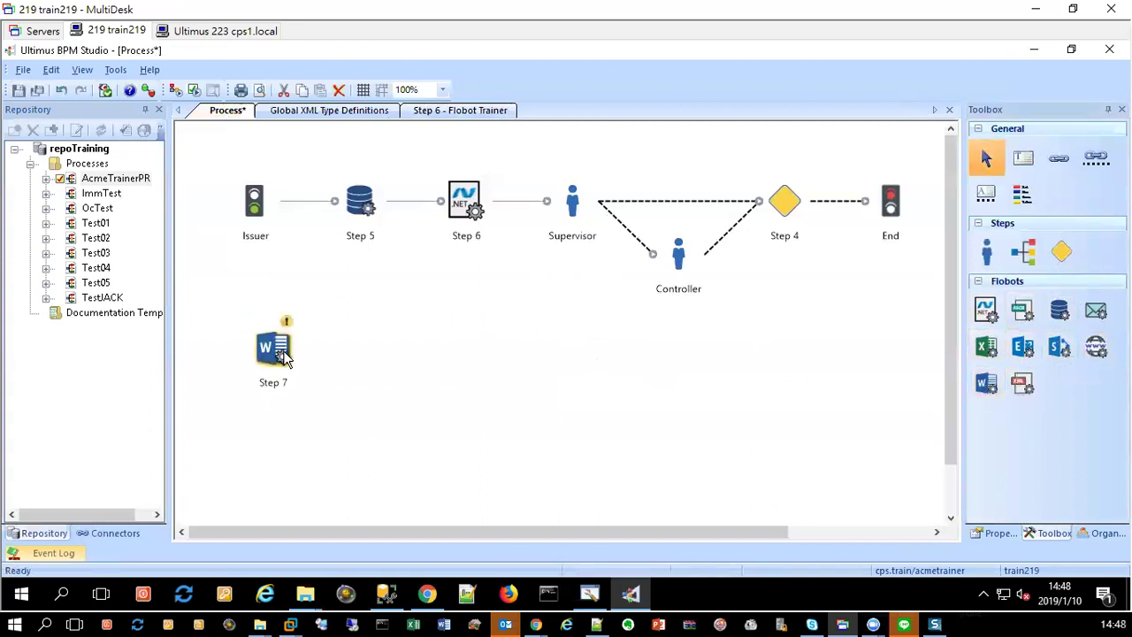
right_click(270, 347)
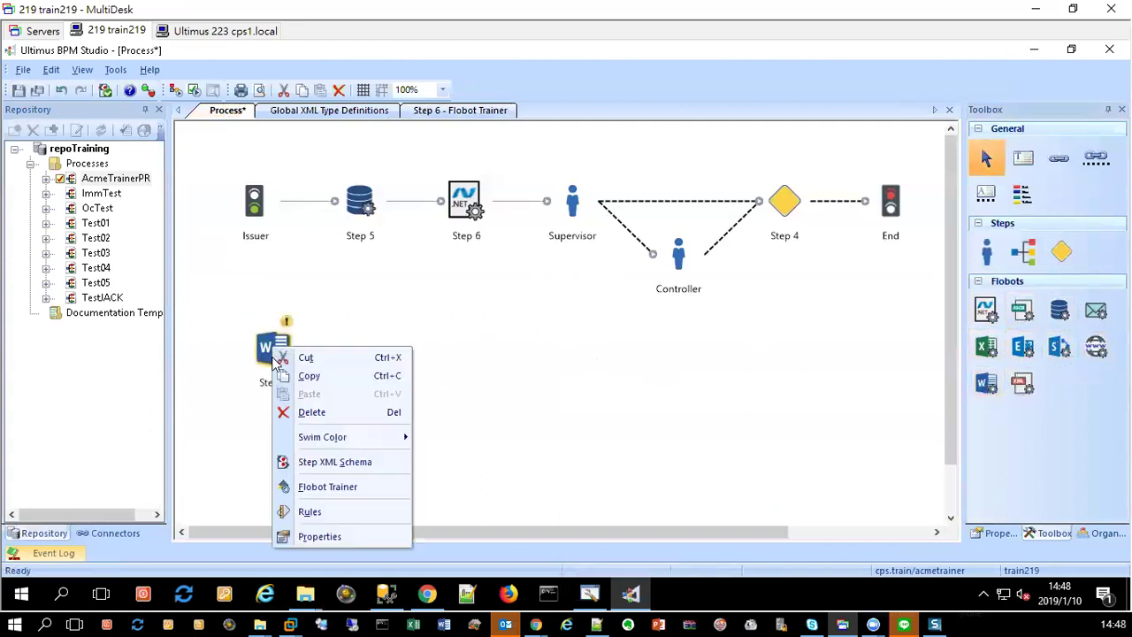
left_click(341, 486)
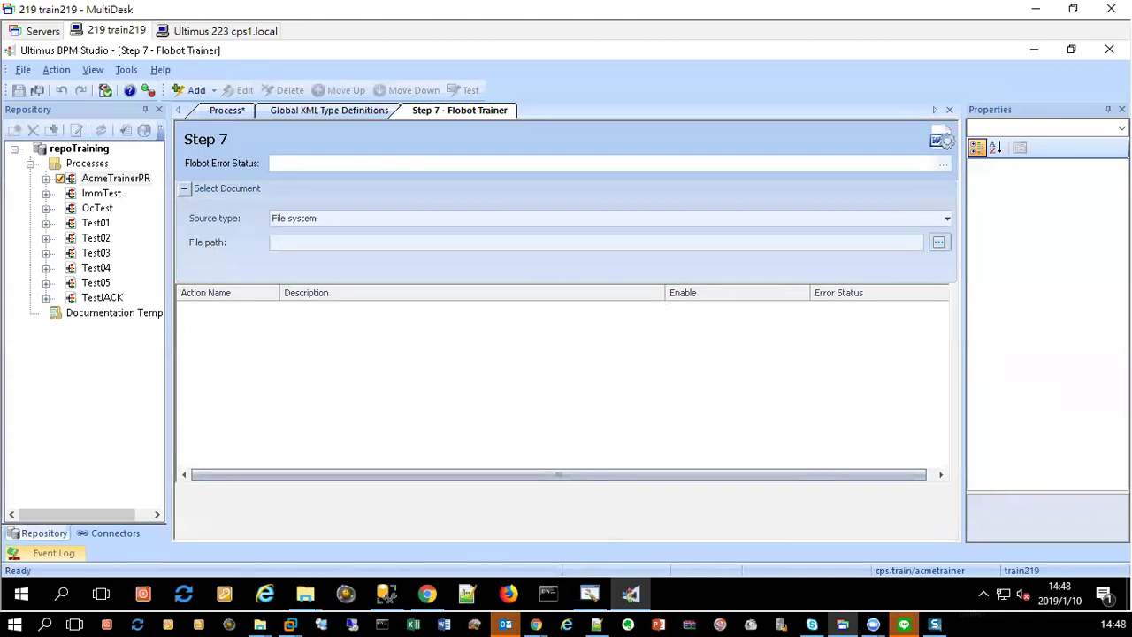
Step: Return to the MultiDesk session and show Global XML Type Definitions listing ApplyNo and UserFullName
key("super+d")
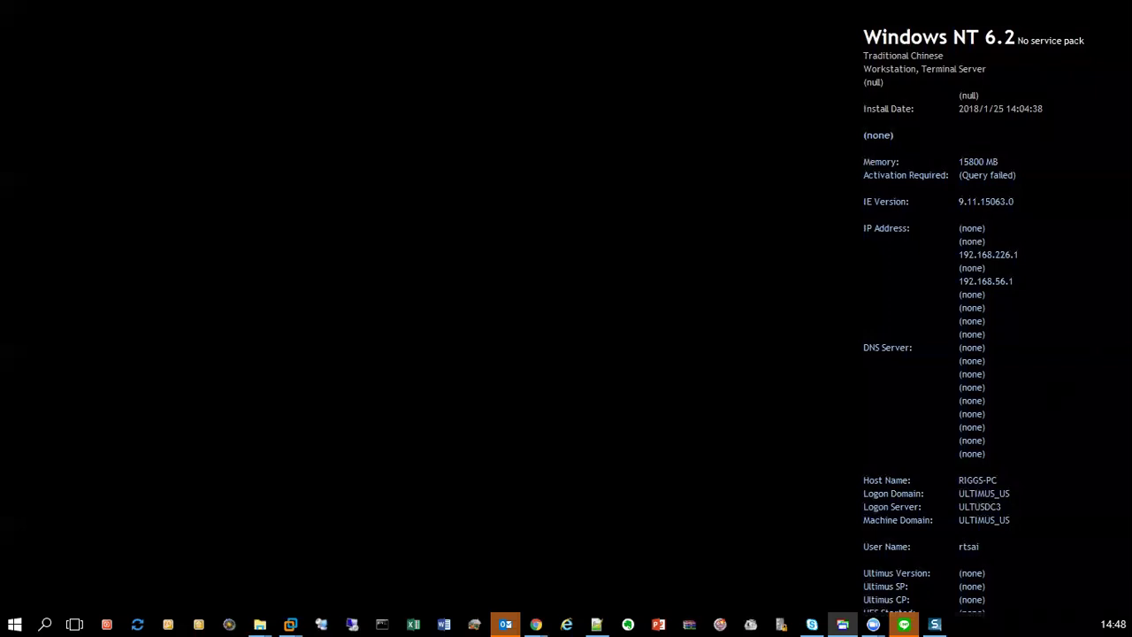
key("super+d")
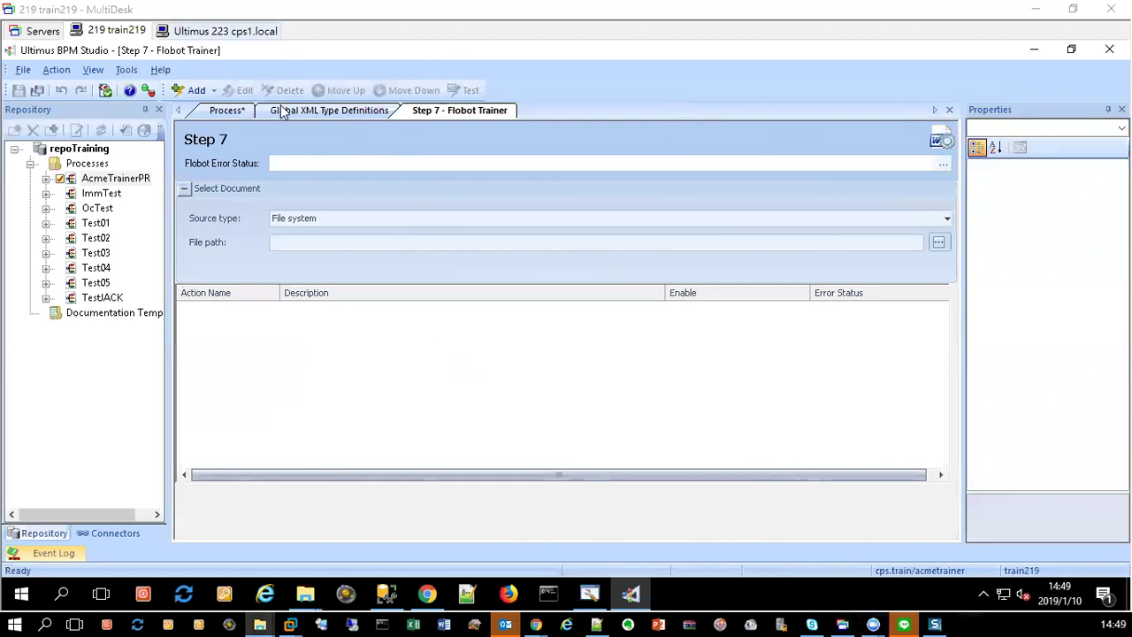
left_click(352, 114)
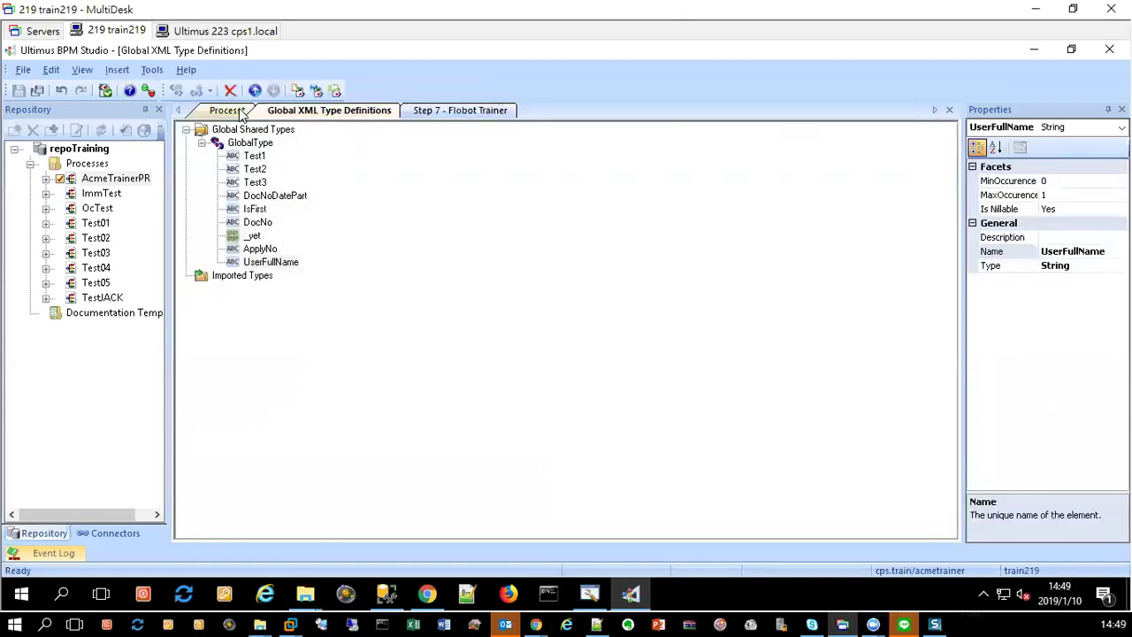
Step: Close the Step 7 Flobot Trainer tab and return to the process diagram
left_click(486, 113)
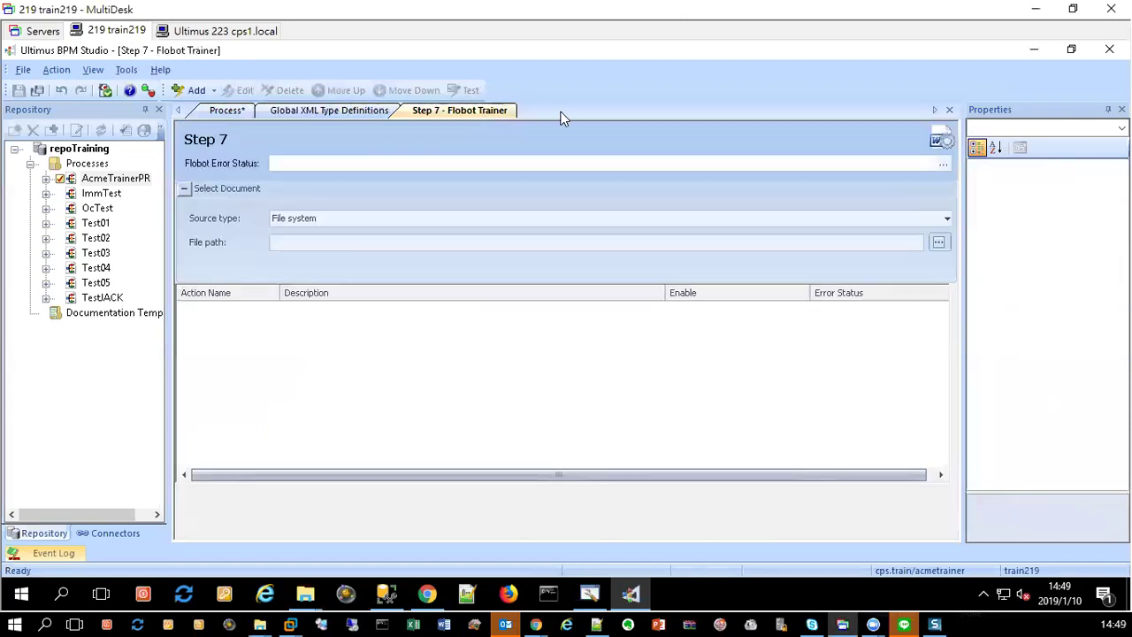
left_click(950, 111)
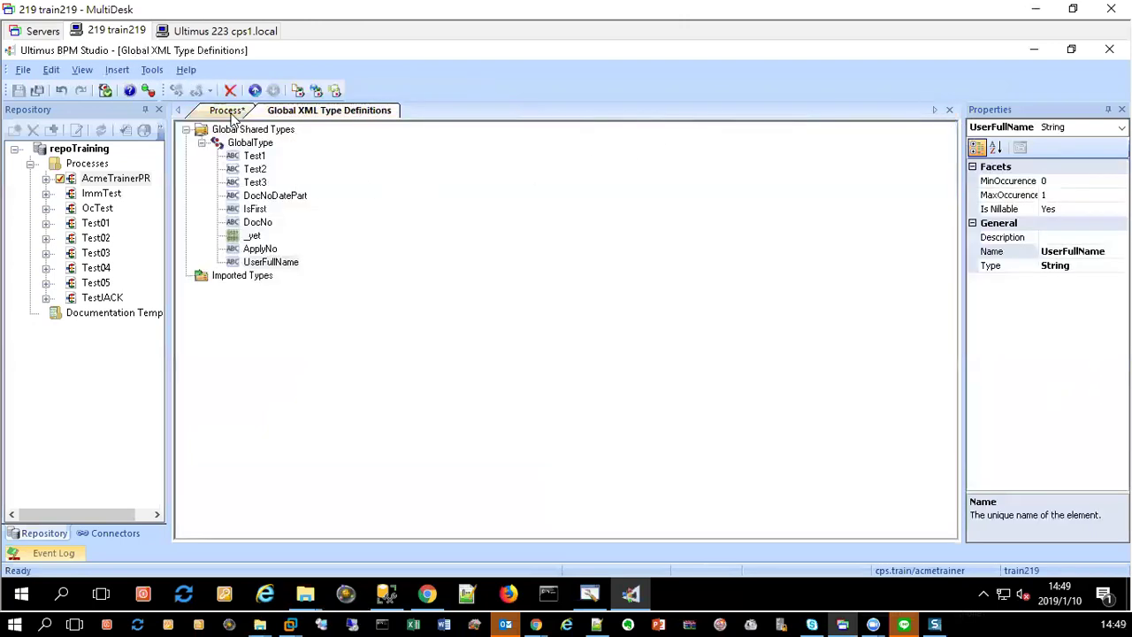
left_click(225, 110)
Step: Delete the Word flobot Step 7 and place a Web Service flobot in its place
right_click(272, 350)
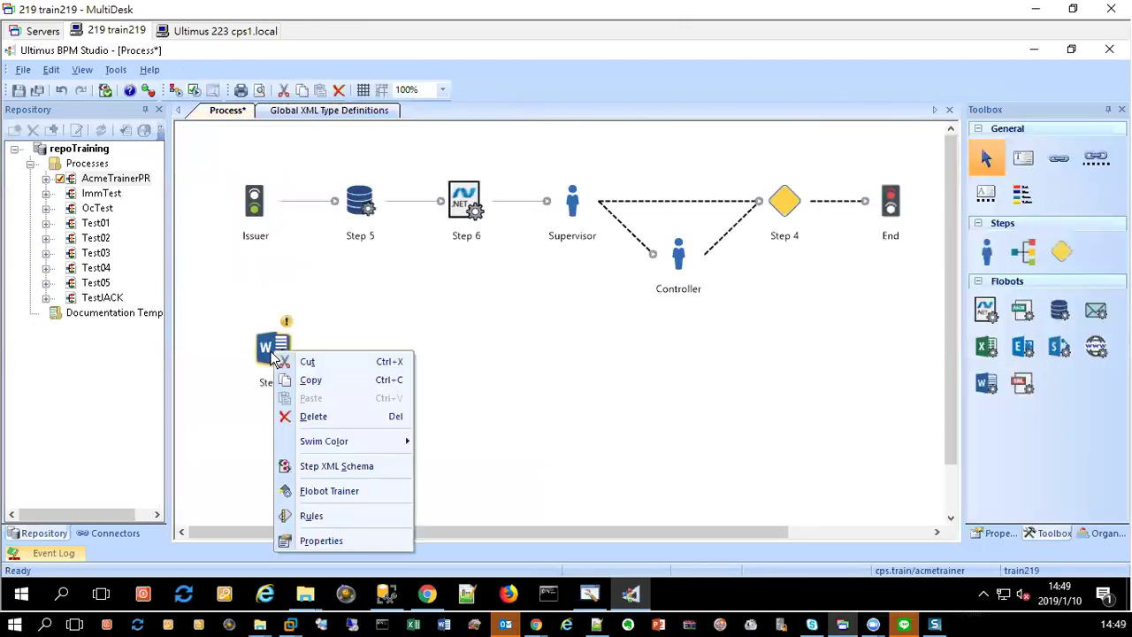
key("Delete")
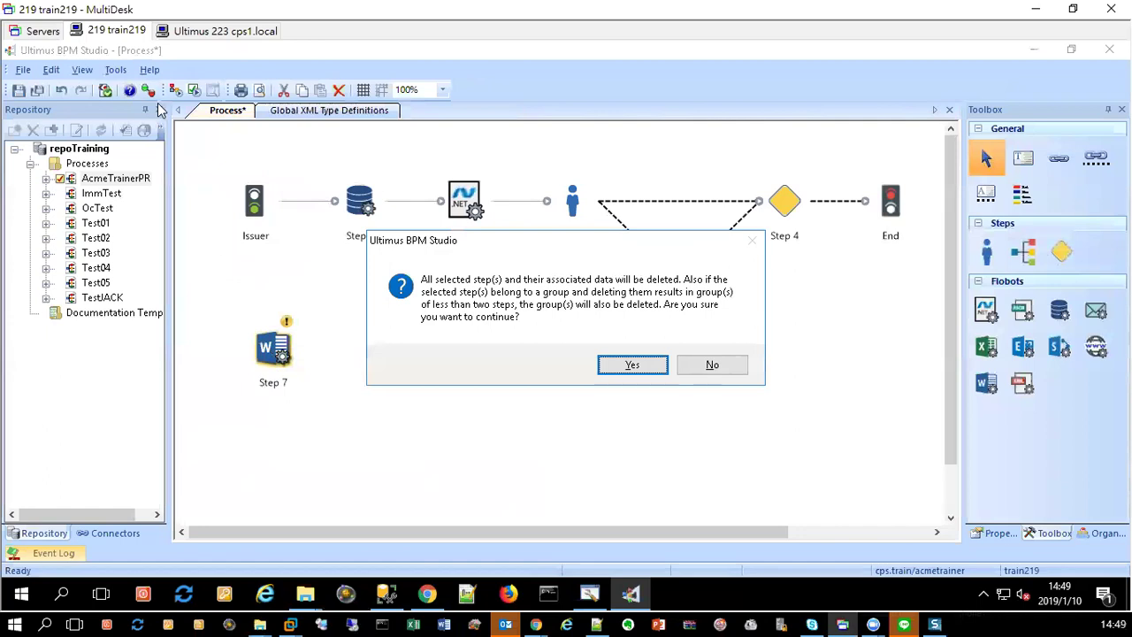
key("Return")
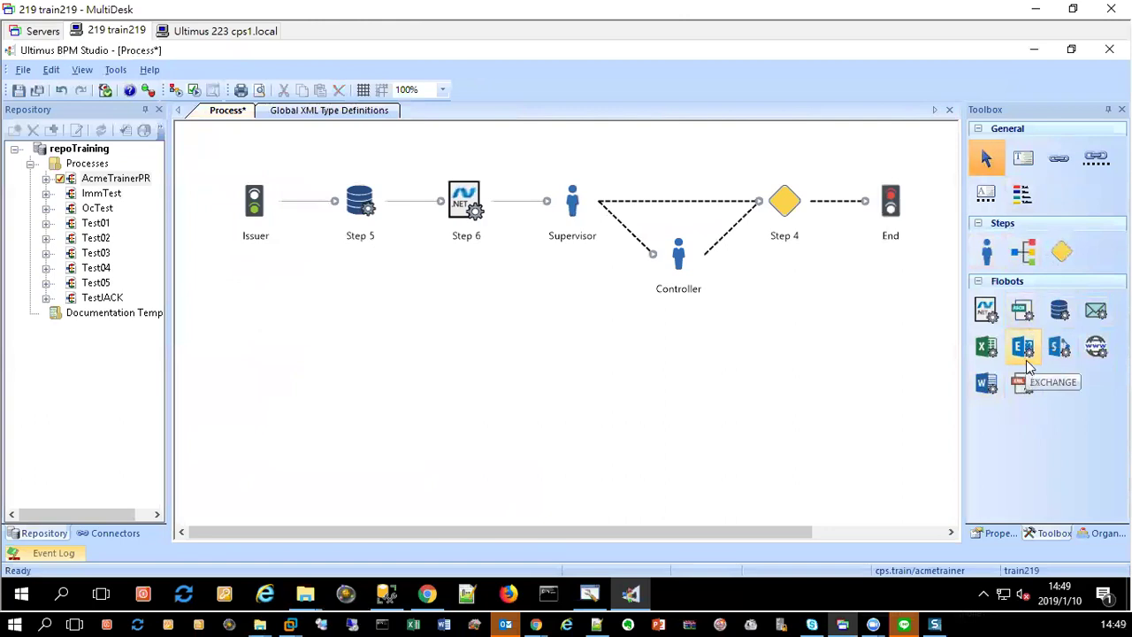
left_click(1095, 349)
left_click(324, 307)
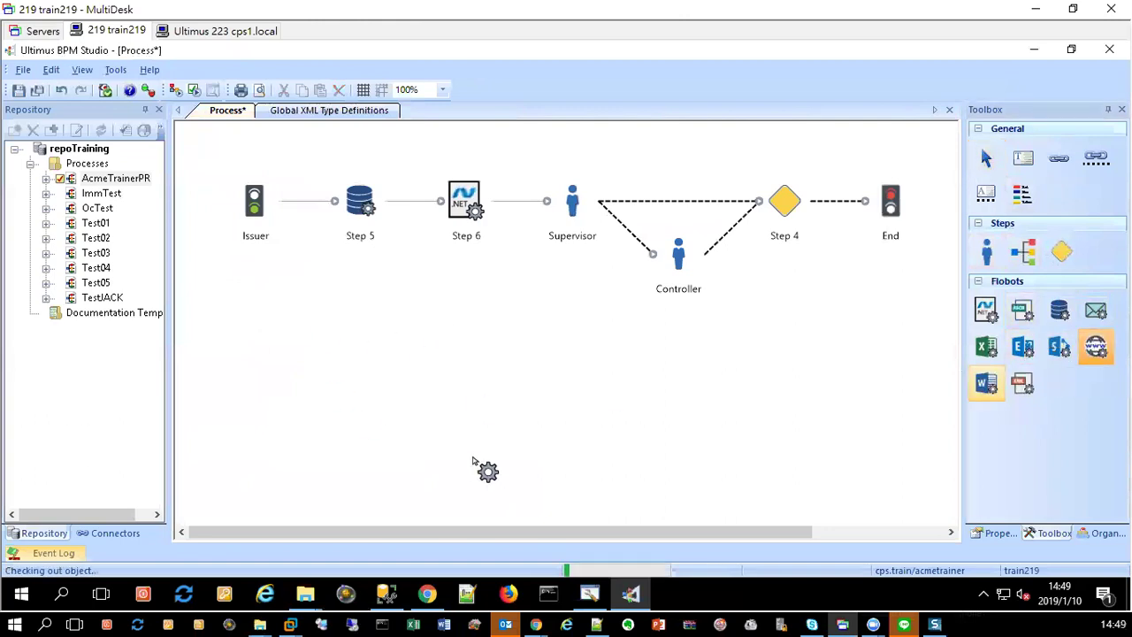
Step: Bring up _NewServer.txt with the WSDL Schema Location in Notepad, then move Notepad aside
mouse_move(314, 601)
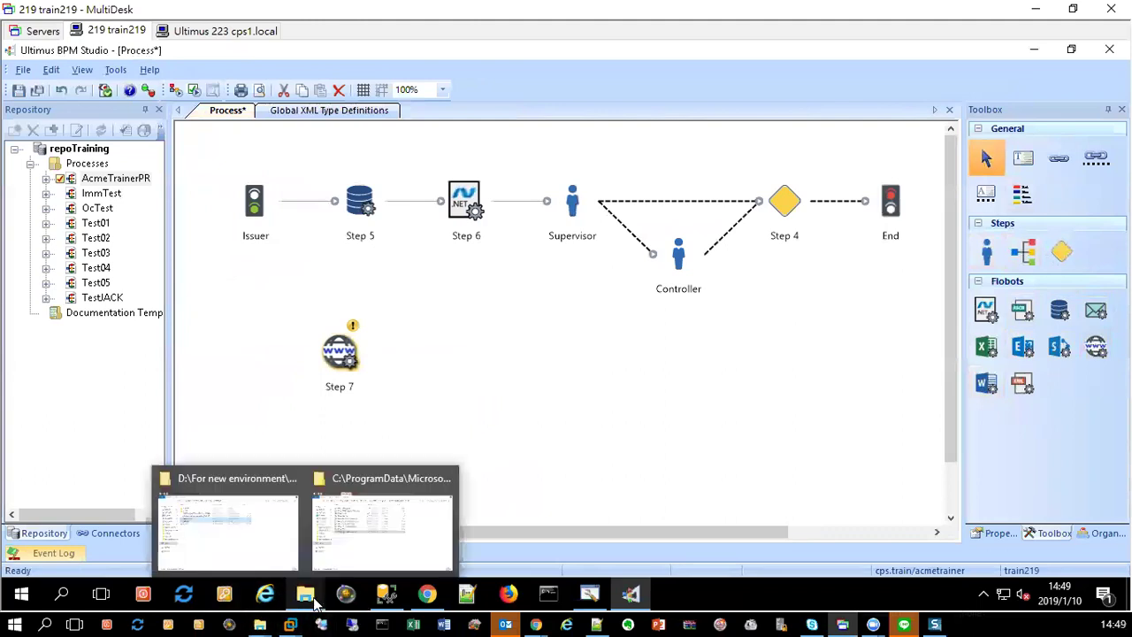
mouse_move(427, 601)
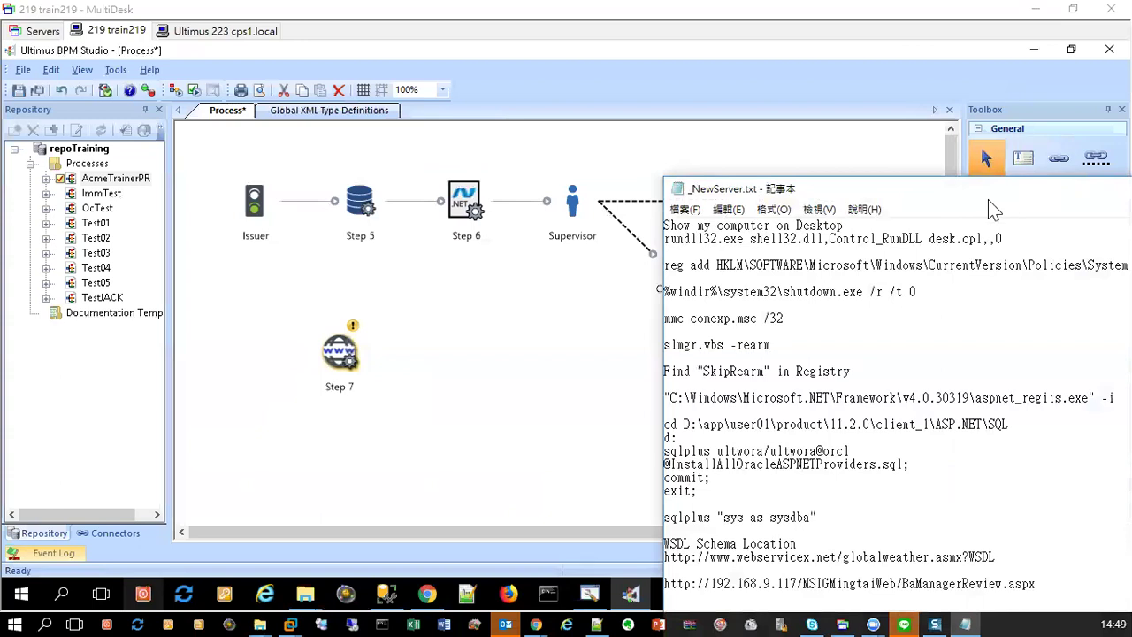
left_click_drag(988, 199, 0, 39)
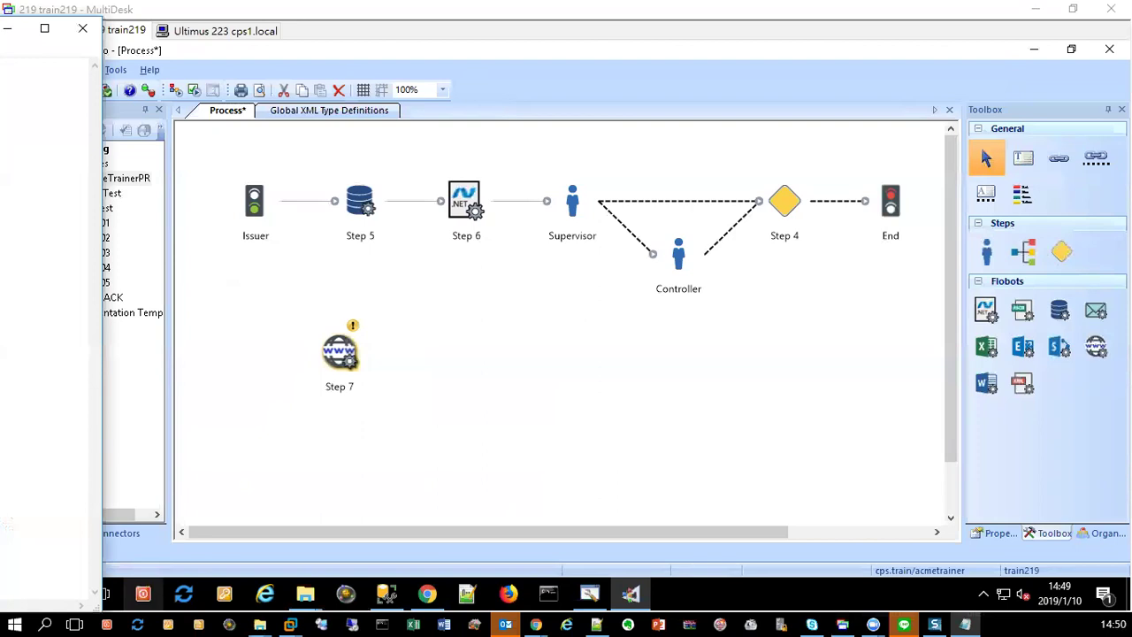
Step: Open Step 7's Flobot Trainer and add a web service action named Test
right_click(340, 354)
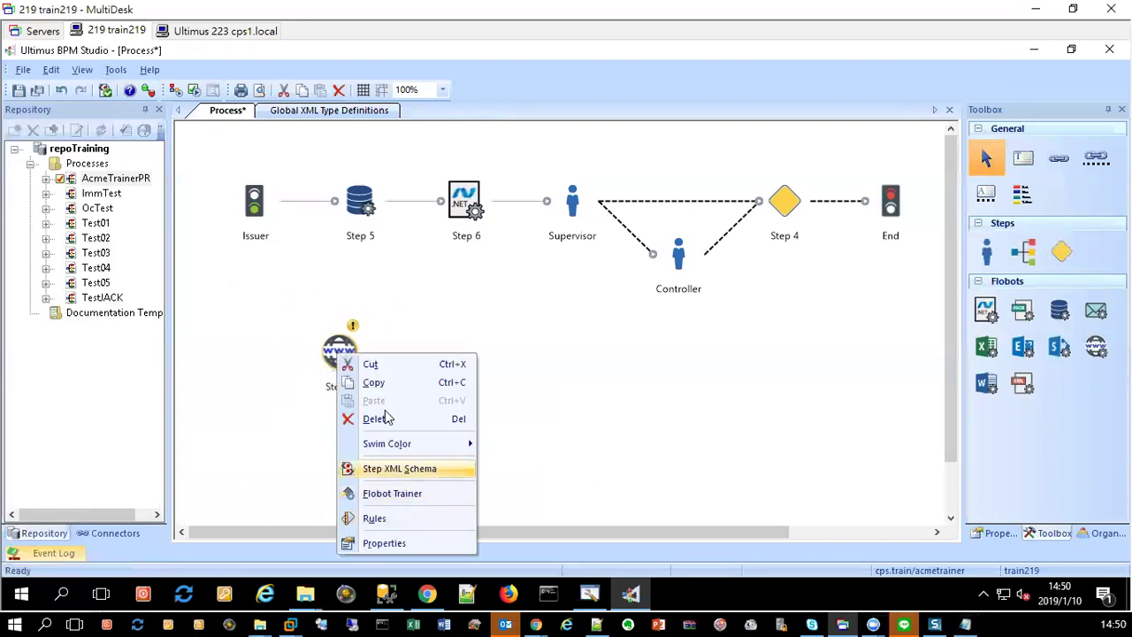
left_click(409, 493)
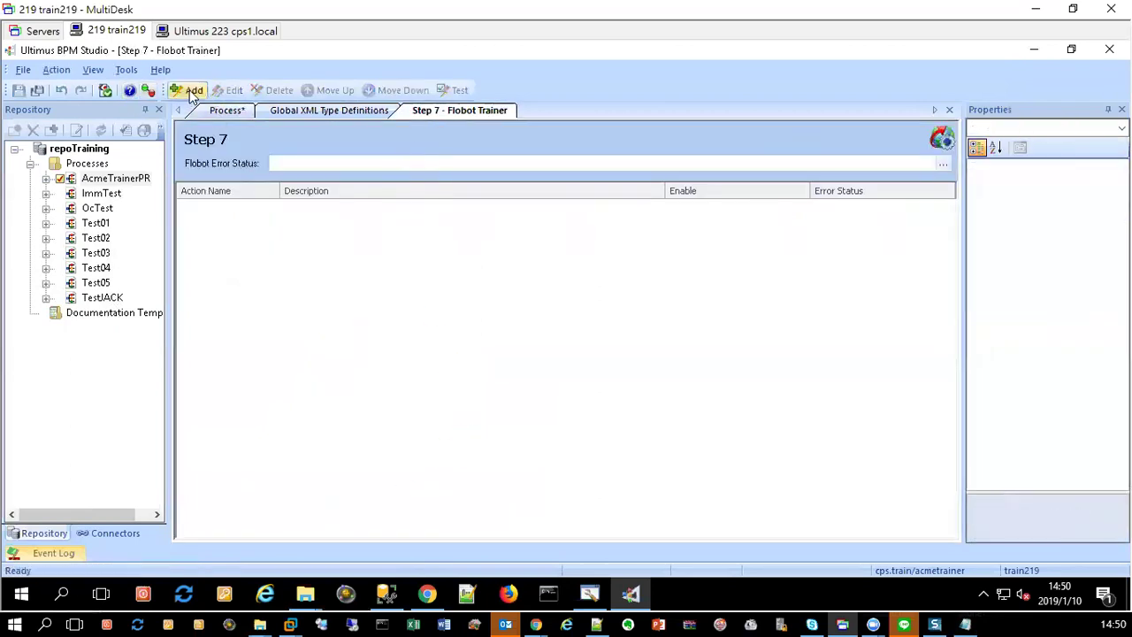
left_click(191, 90)
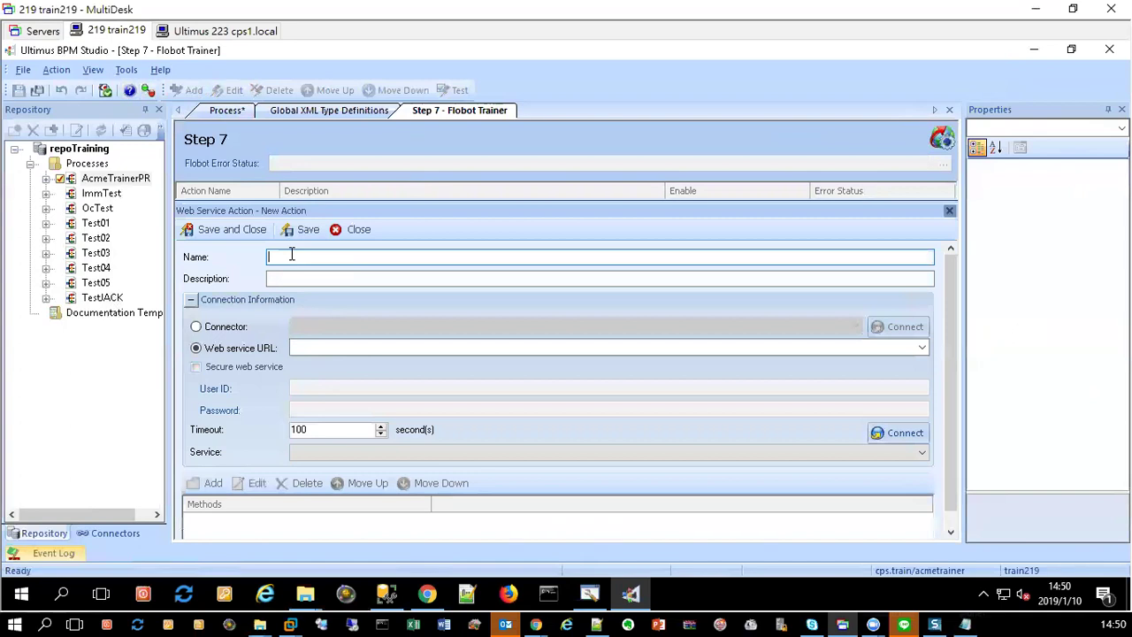
type("Test")
left_click(350, 347)
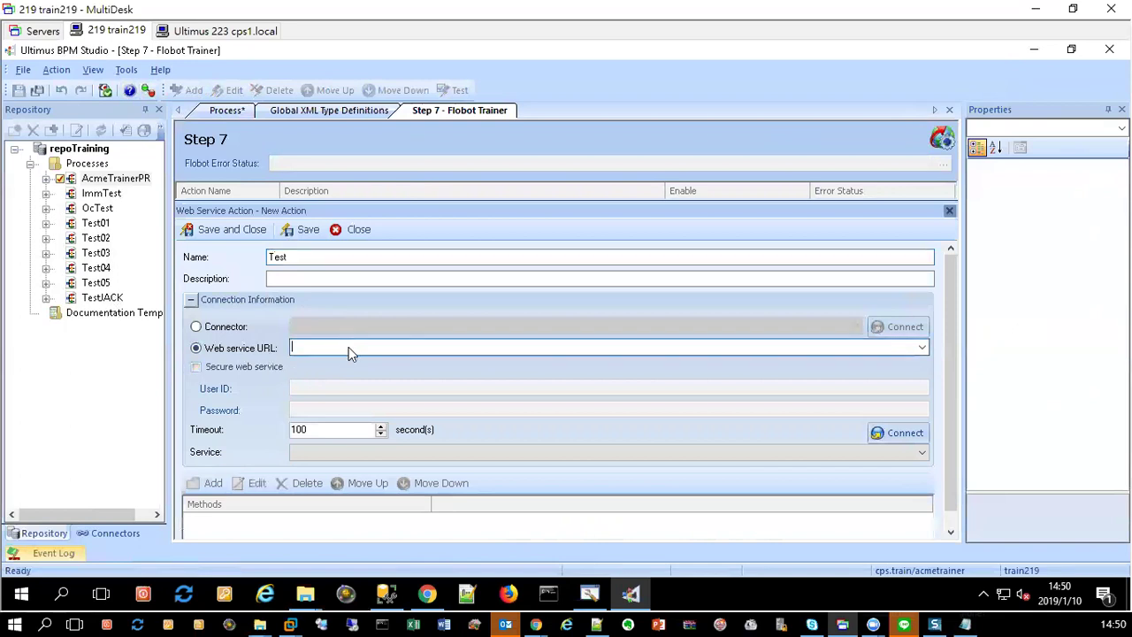
right_click(349, 346)
left_click(404, 414)
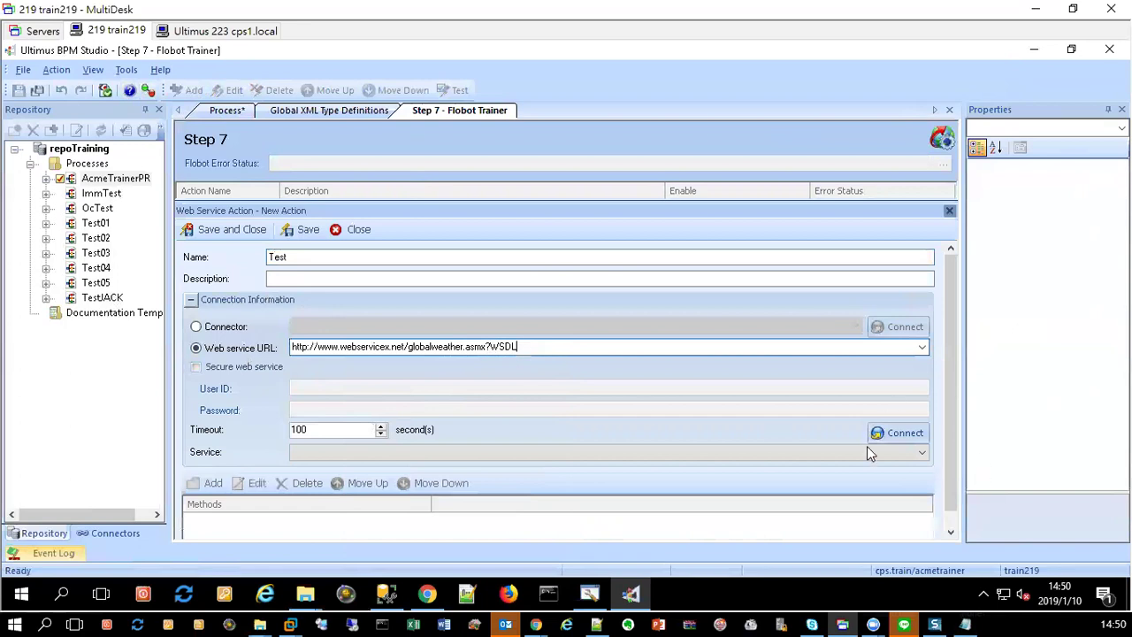
left_click(894, 432)
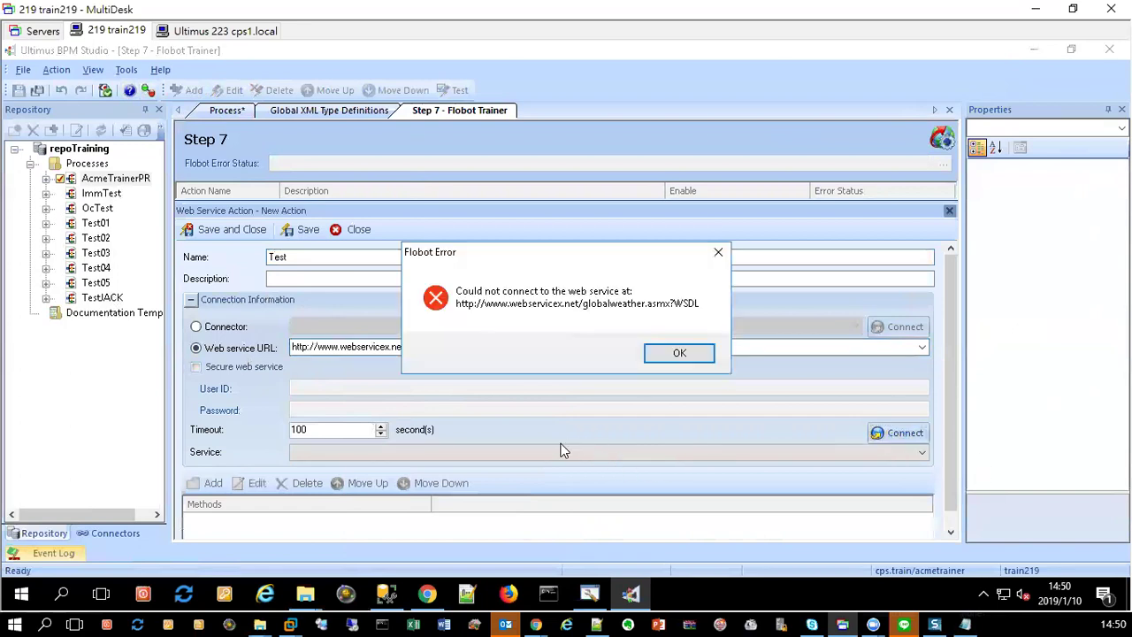